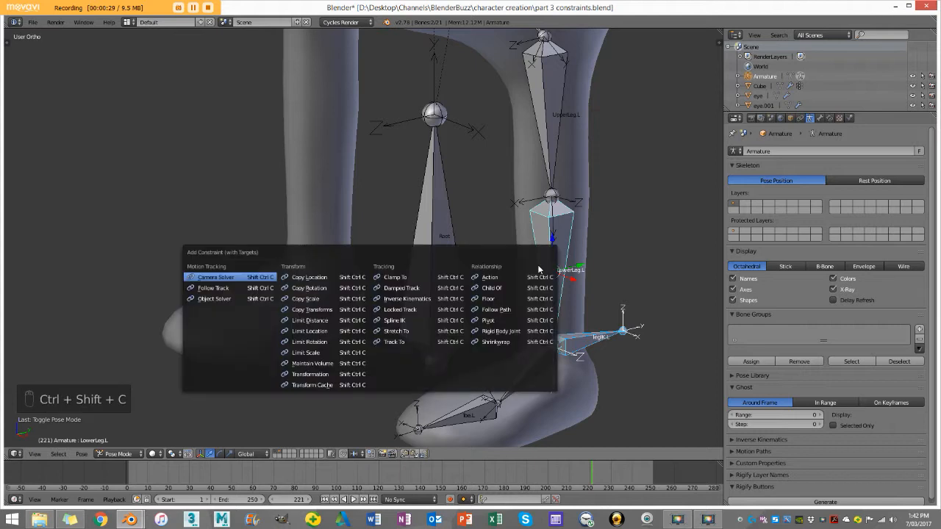
Step: Add an Inverse Kinematics constraint to the LowerLeg.L bone with the legIK.L bone as its target
{"action": "left_click", "coordinate": [421, 298]}
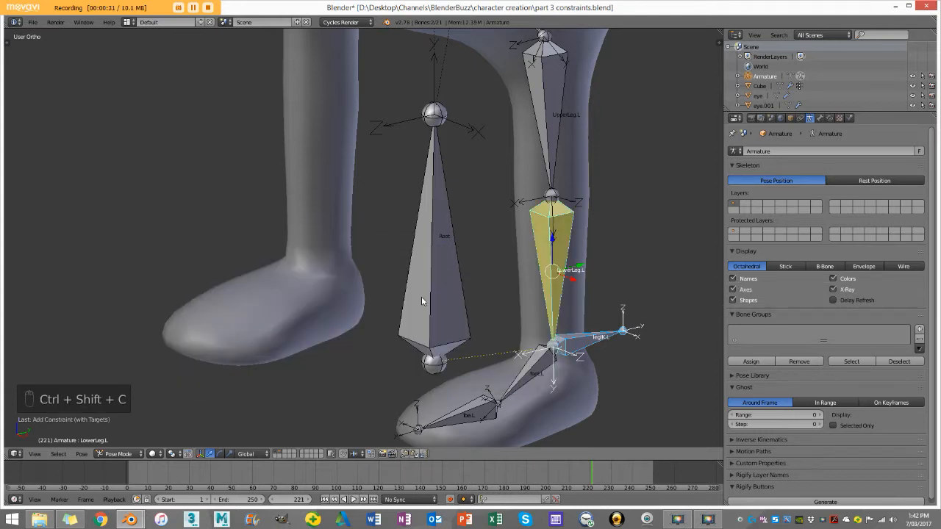
{"action": "key", "text": "ctrl+shift+c"}
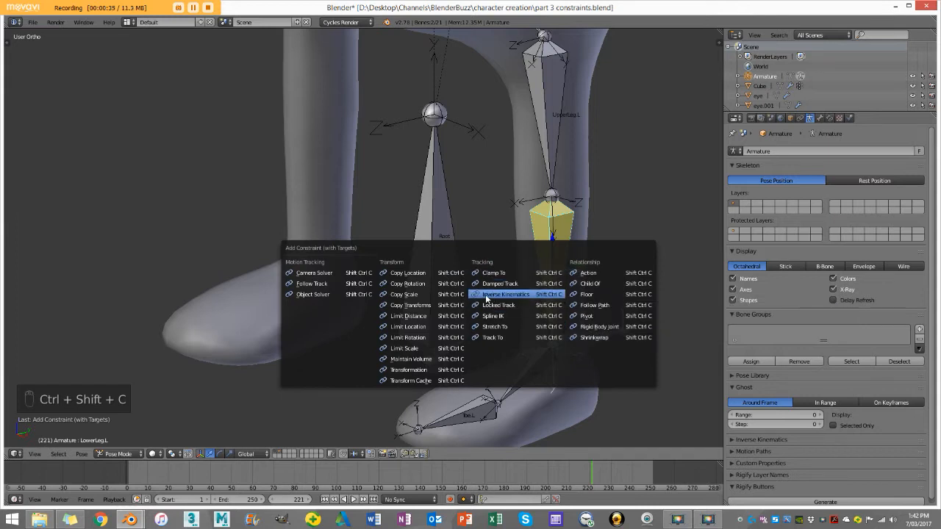
{"action": "left_click", "coordinate": [559, 294]}
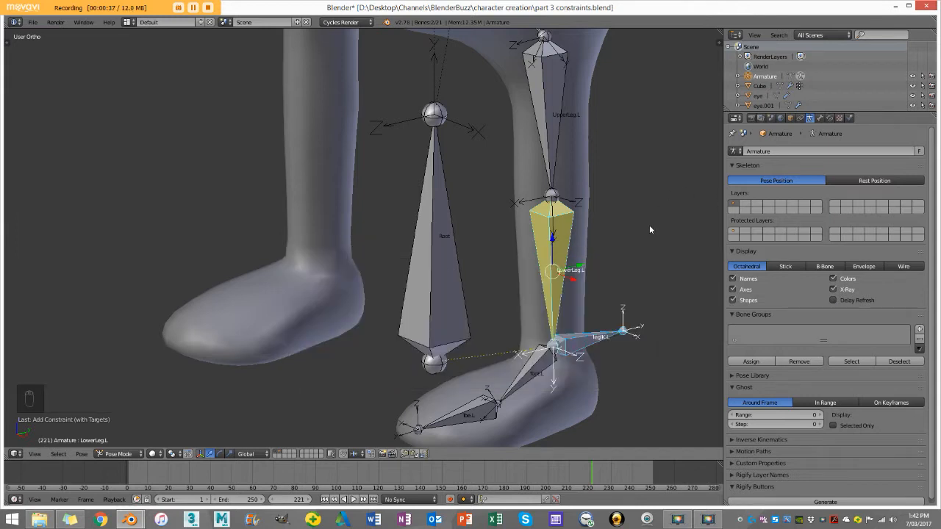
{"action": "scroll", "coordinate": [571, 267], "scroll_direction": "down", "scroll_amount": 4}
{"action": "scroll", "coordinate": [586, 300], "scroll_direction": "up", "scroll_amount": 2}
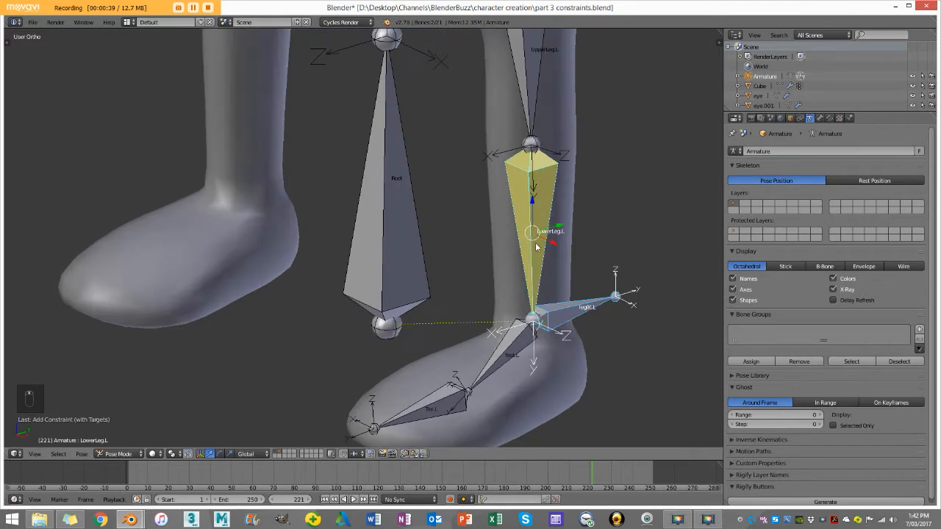
Step: Select only the LowerLeg.L bone and set its IK constraint's chain length to 2
{"action": "right_click", "coordinate": [532, 187]}
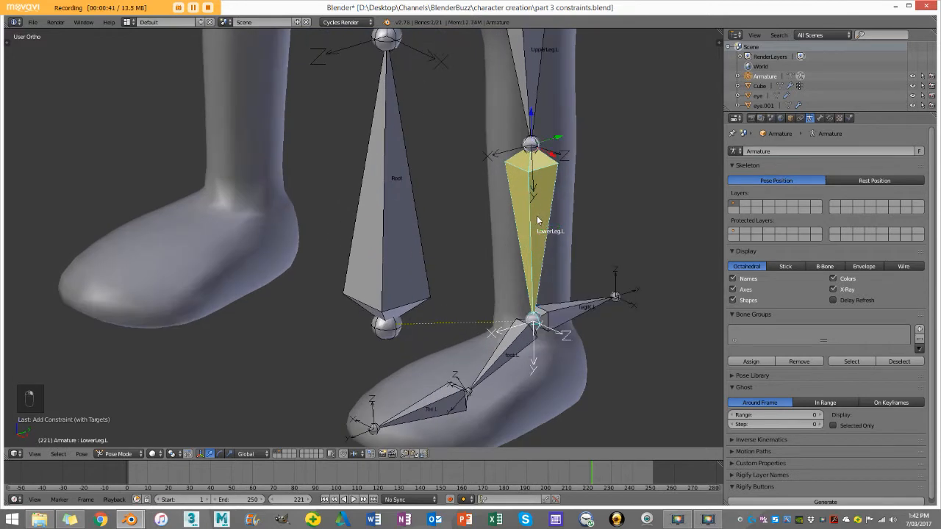
{"action": "scroll", "coordinate": [483, 211], "scroll_direction": "down", "scroll_amount": 3}
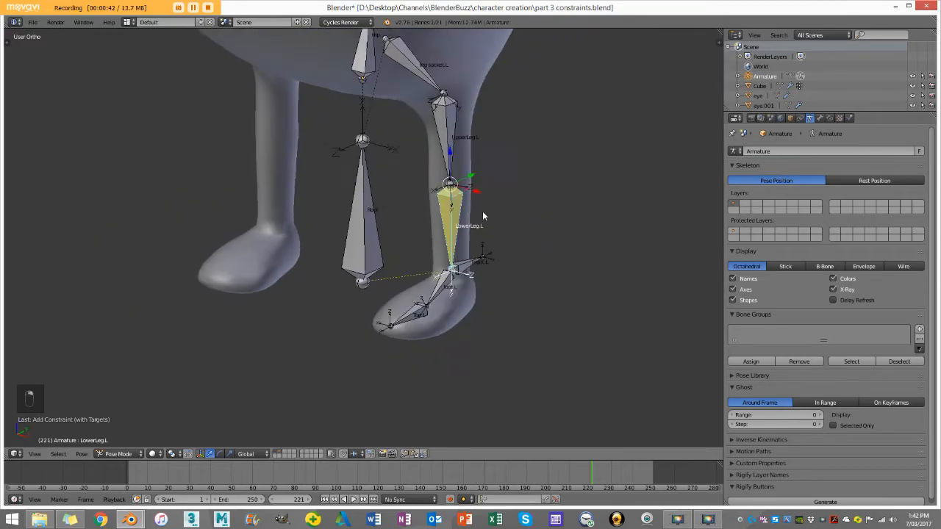
{"action": "left_click", "coordinate": [830, 119]}
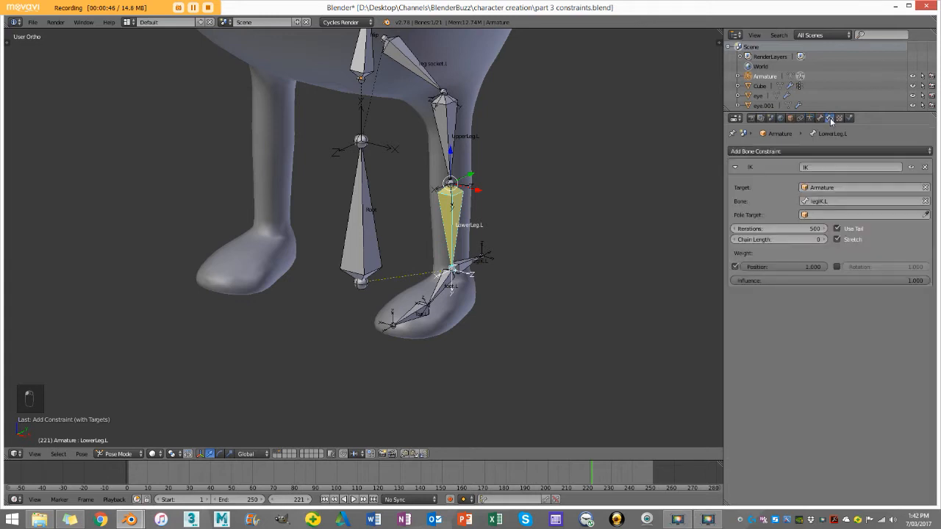
{"action": "left_click", "coordinate": [823, 239]}
{"action": "left_click", "coordinate": [823, 239]}
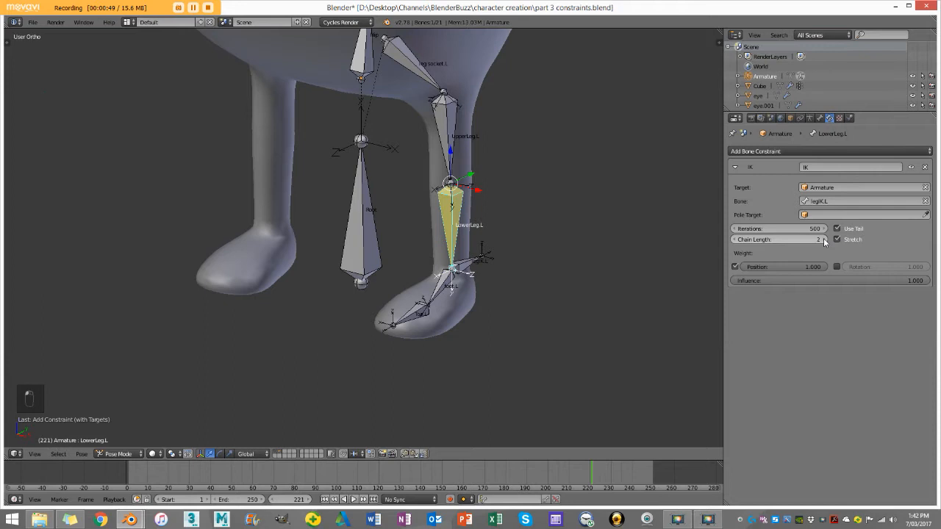
Step: Try moving the legIK.L bone up towards the hip to test the leg's bend, and cancel the move
{"action": "scroll", "coordinate": [478, 243], "scroll_direction": "down", "scroll_amount": 2}
{"action": "scroll", "coordinate": [477, 244], "scroll_direction": "up", "scroll_amount": 3}
{"action": "middle_click_drag", "start_coordinate": [473, 246], "coordinate": [479, 273], "text": "shift"}
{"action": "right_click", "coordinate": [511, 283]}
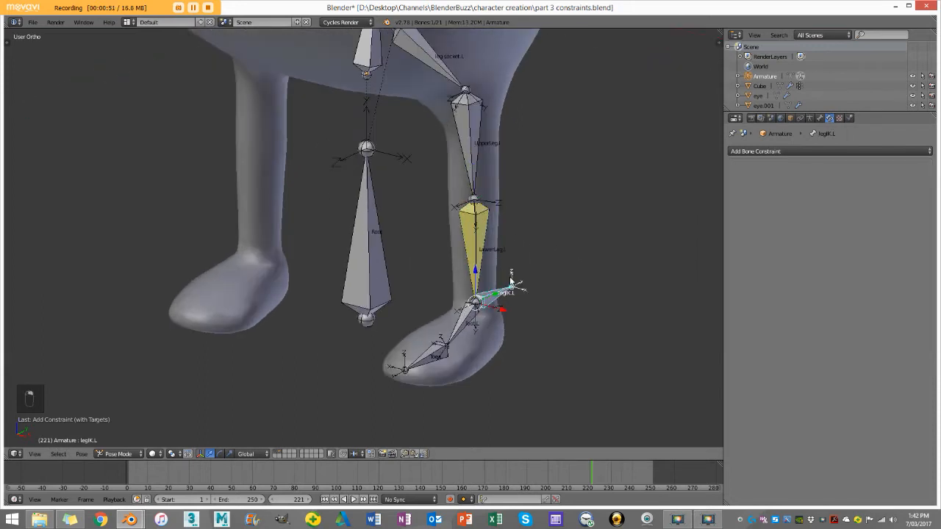
{"action": "middle_click_drag", "start_coordinate": [513, 311], "coordinate": [534, 311]}
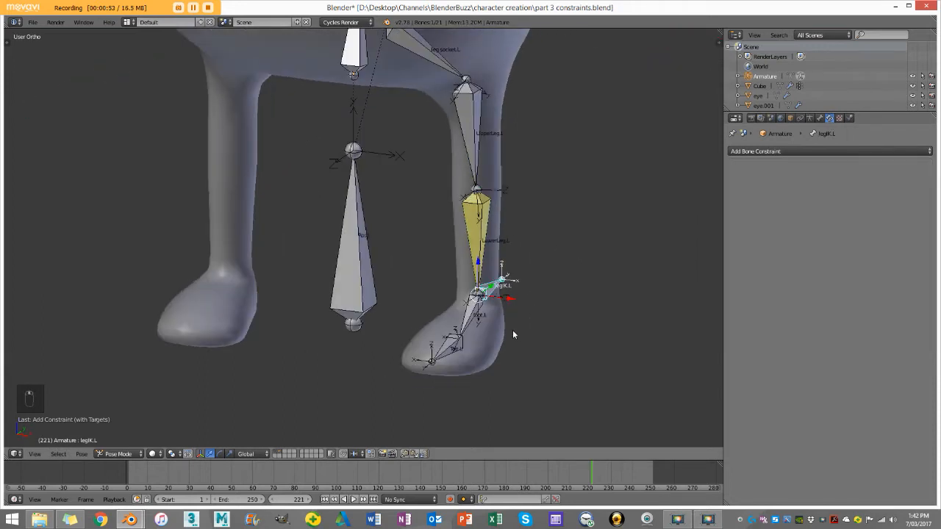
{"action": "key", "text": "g"}
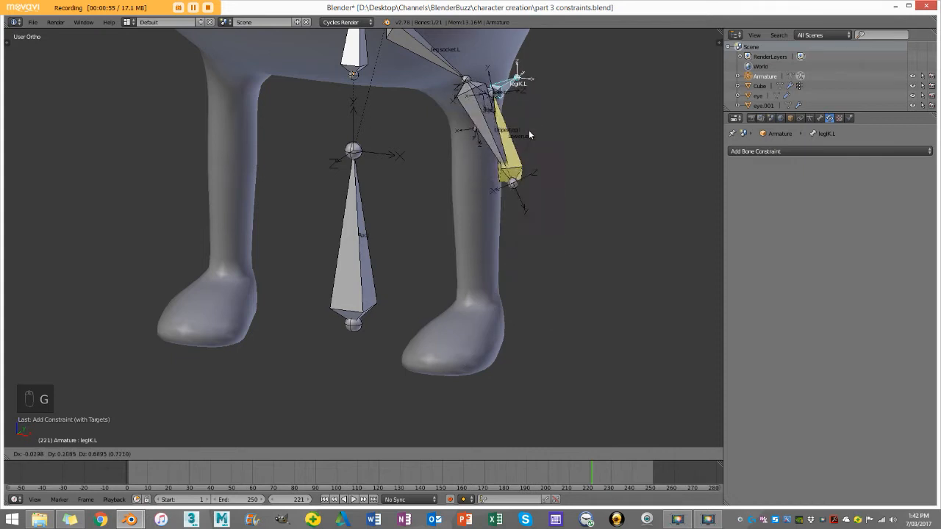
{"action": "right_click", "coordinate": [524, 297]}
Step: Raise the legIK.L bone about 0.27 along Z in front view, and clear its location and rotation
{"action": "middle_click_drag", "start_coordinate": [467, 128], "coordinate": [506, 227]}
{"action": "scroll", "coordinate": [507, 227], "scroll_direction": "up", "scroll_amount": 3}
{"action": "scroll", "coordinate": [508, 228], "scroll_direction": "down", "scroll_amount": 4}
{"action": "middle_click_drag", "start_coordinate": [508, 266], "coordinate": [549, 263]}
{"action": "key", "text": "KP_1"}
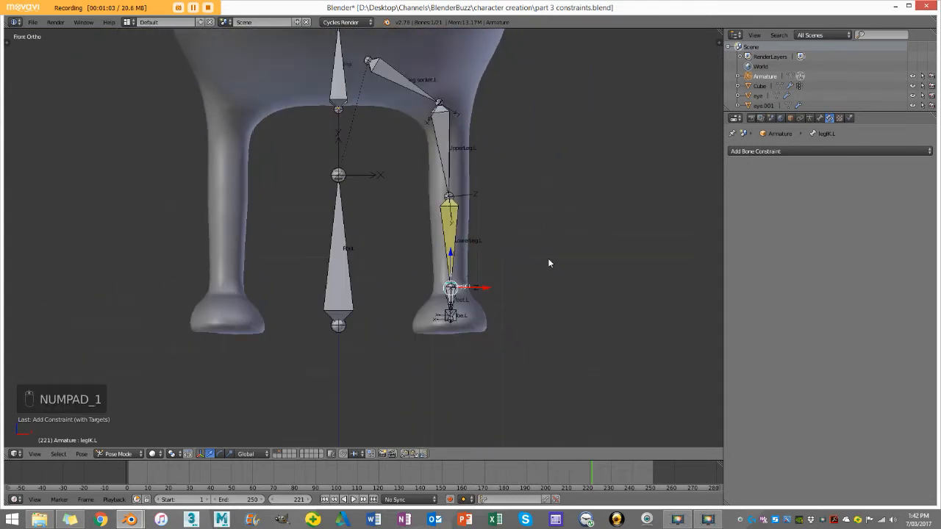
{"action": "key", "text": "g"}
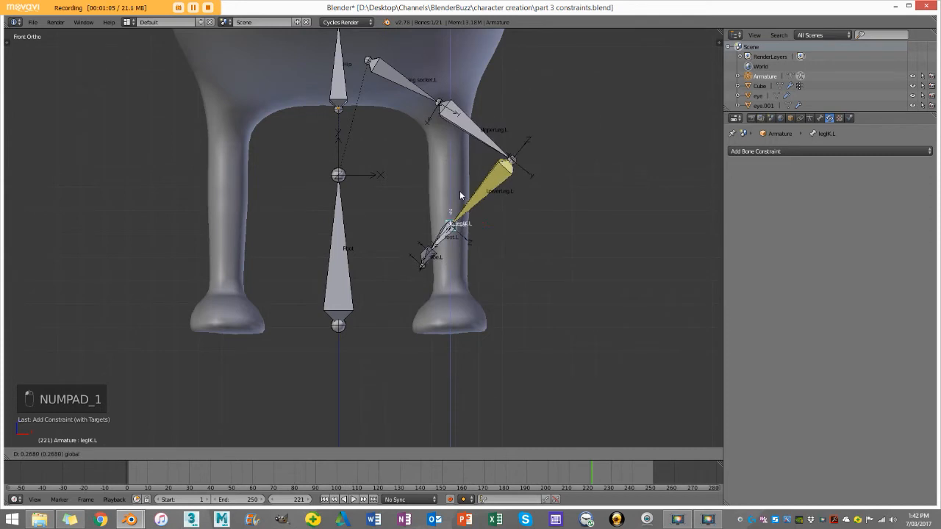
{"action": "left_click", "coordinate": [466, 198]}
{"action": "scroll", "coordinate": [466, 199], "scroll_direction": "up", "scroll_amount": 4}
{"action": "scroll", "coordinate": [558, 202], "scroll_direction": "down", "scroll_amount": 3}
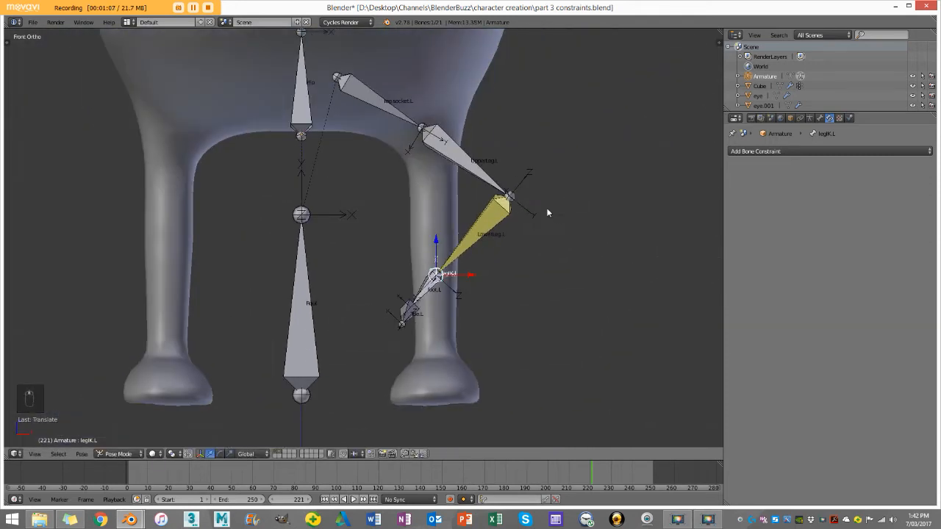
{"action": "key", "text": "alt+g"}
{"action": "key", "text": "alt+r"}
{"action": "key", "text": "a"}
Step: Select the LowerLeg.L bone and examine its alignment inside the leg in front view, comparing Edit Mode and Pose Mode
{"action": "scroll", "coordinate": [421, 253], "scroll_direction": "up", "scroll_amount": 3}
{"action": "scroll", "coordinate": [448, 264], "scroll_direction": "down", "scroll_amount": 3}
{"action": "scroll", "coordinate": [437, 277], "scroll_direction": "up", "scroll_amount": 3}
{"action": "scroll", "coordinate": [445, 294], "scroll_direction": "down", "scroll_amount": 3}
{"action": "right_click", "coordinate": [430, 272]}
{"action": "scroll", "coordinate": [435, 269], "scroll_direction": "up", "scroll_amount": 3}
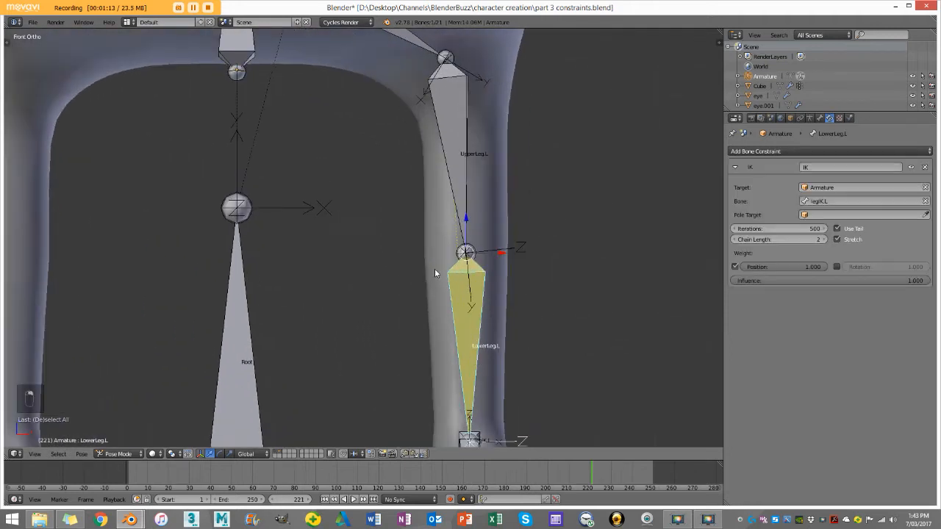
{"action": "scroll", "coordinate": [466, 289], "scroll_direction": "up", "scroll_amount": 2}
{"action": "middle_click_drag", "start_coordinate": [530, 318], "coordinate": [455, 273], "text": "shift"}
{"action": "key", "text": "z"}
{"action": "key", "text": "z"}
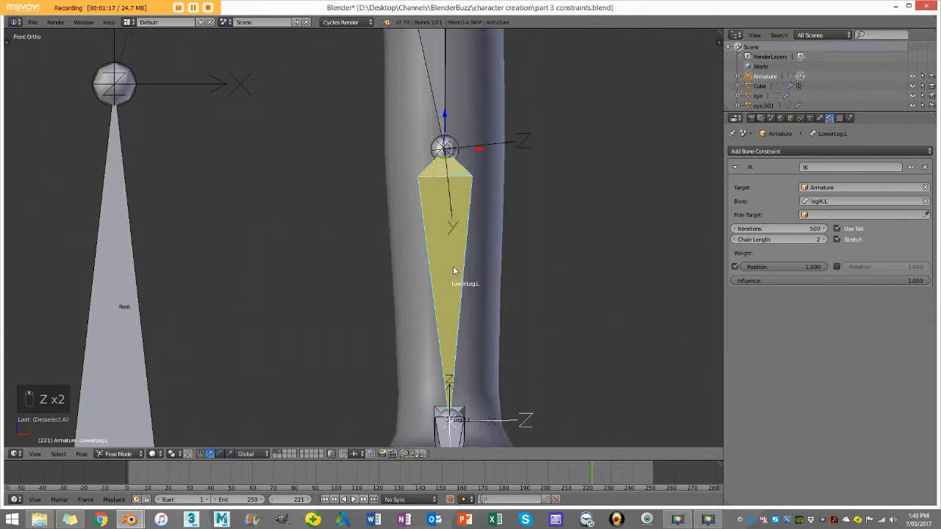
{"action": "scroll", "coordinate": [454, 270], "scroll_direction": "down", "scroll_amount": 2}
{"action": "scroll", "coordinate": [452, 256], "scroll_direction": "down", "scroll_amount": 2}
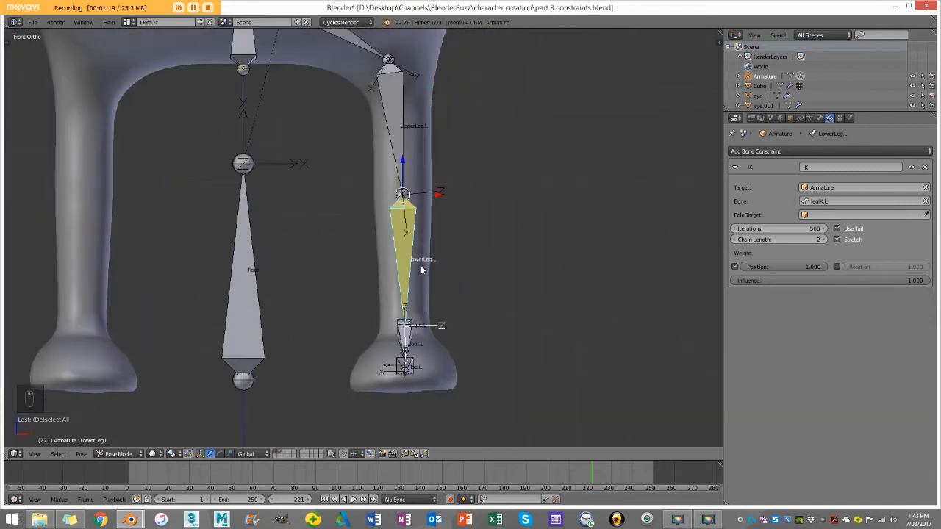
{"action": "key", "text": "Tab"}
{"action": "scroll", "coordinate": [442, 249], "scroll_direction": "up", "scroll_amount": 5}
{"action": "key", "text": "Tab"}
{"action": "scroll", "coordinate": [444, 268], "scroll_direction": "down", "scroll_amount": 4}
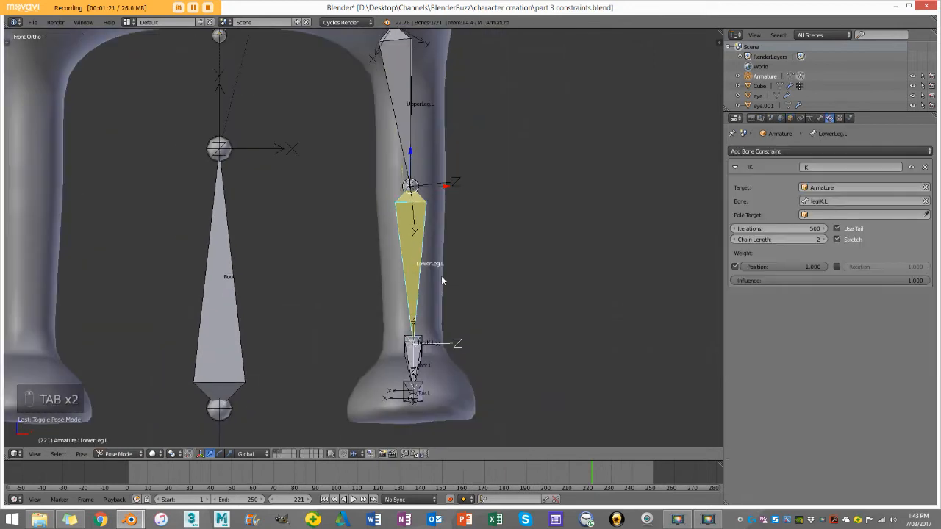
{"action": "key", "text": "Tab"}
{"action": "key", "text": "Tab"}
Step: Try raising the legIK.L bone along Z in front view to check the knee's direction, and undo the move
{"action": "middle_click_drag", "start_coordinate": [450, 259], "coordinate": [467, 280]}
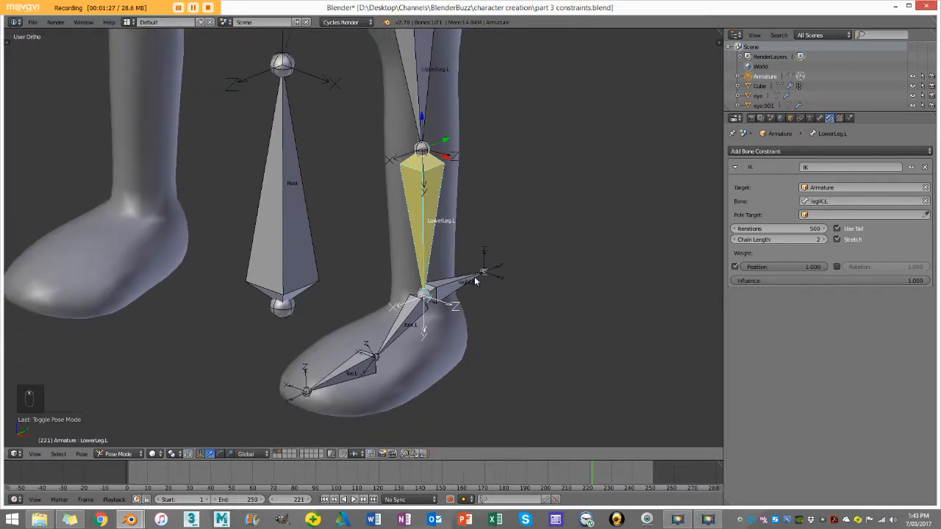
{"action": "right_click", "coordinate": [474, 277]}
{"action": "key", "text": "KP_1"}
{"action": "scroll", "coordinate": [397, 190], "scroll_direction": "down", "scroll_amount": 1}
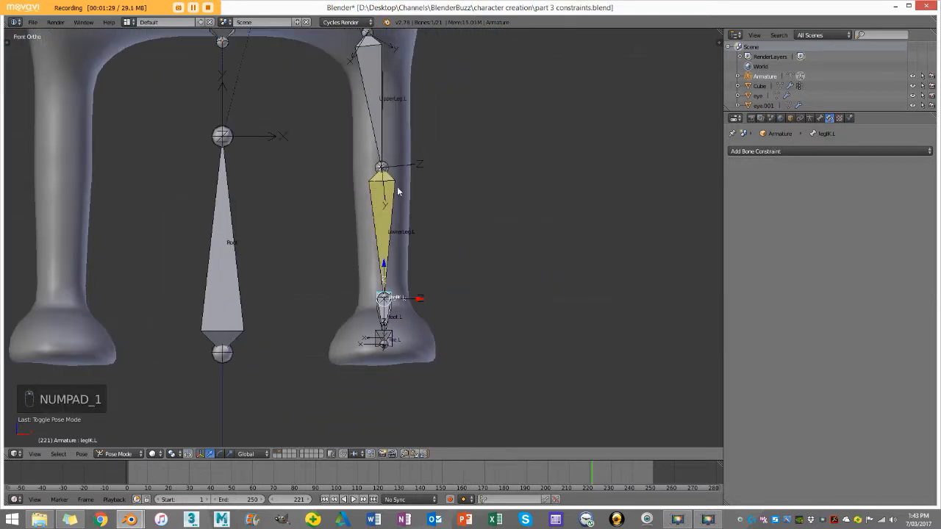
{"action": "right_click_drag", "start_coordinate": [388, 272], "coordinate": [389, 209]}
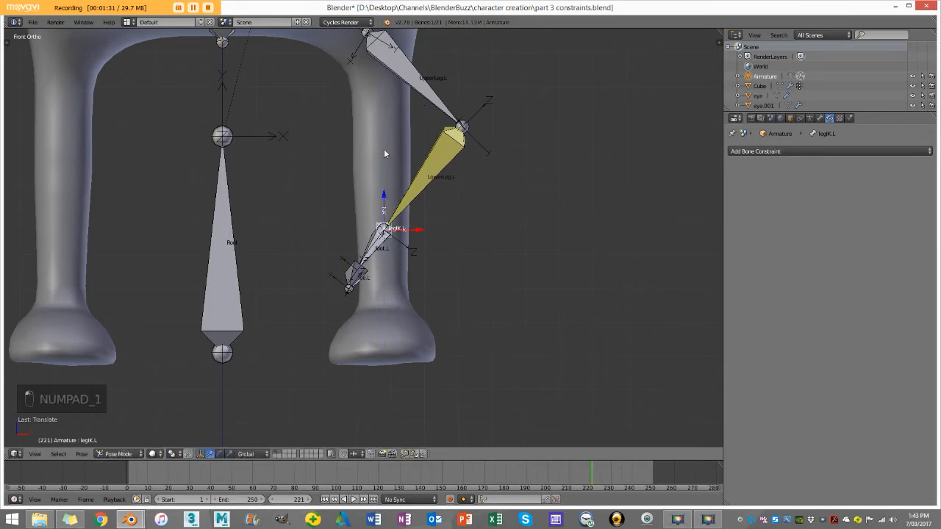
{"action": "key", "text": "ctrl+z"}
Step: In Edit Mode, nudge the knee joint between UpperLeg.L and LowerLeg.L slightly inward along X, by just over 0.01
{"action": "scroll", "coordinate": [383, 199], "scroll_direction": "up", "scroll_amount": 2}
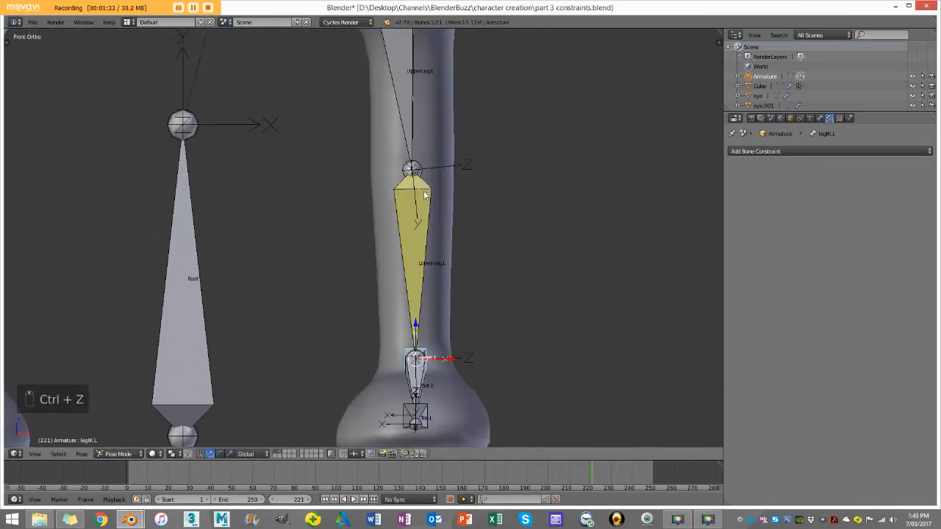
{"action": "right_click", "coordinate": [428, 193]}
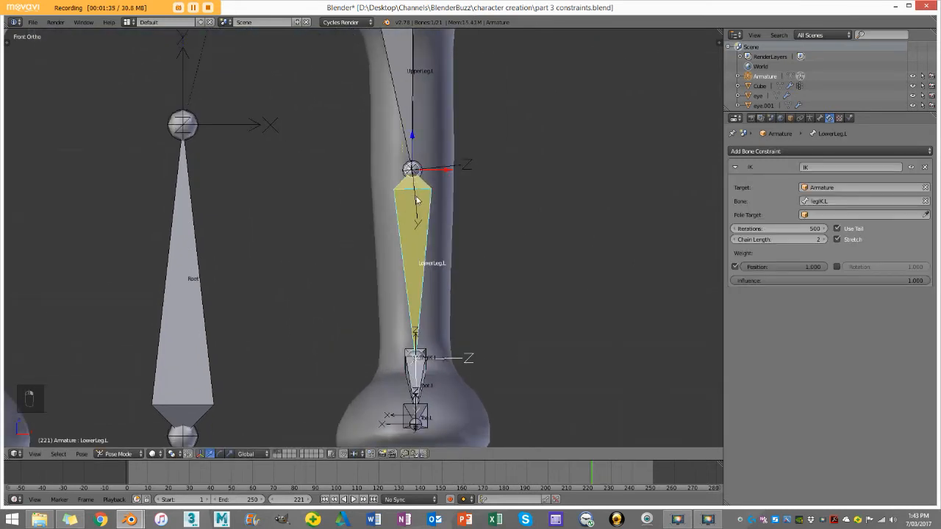
{"action": "key", "text": "Tab"}
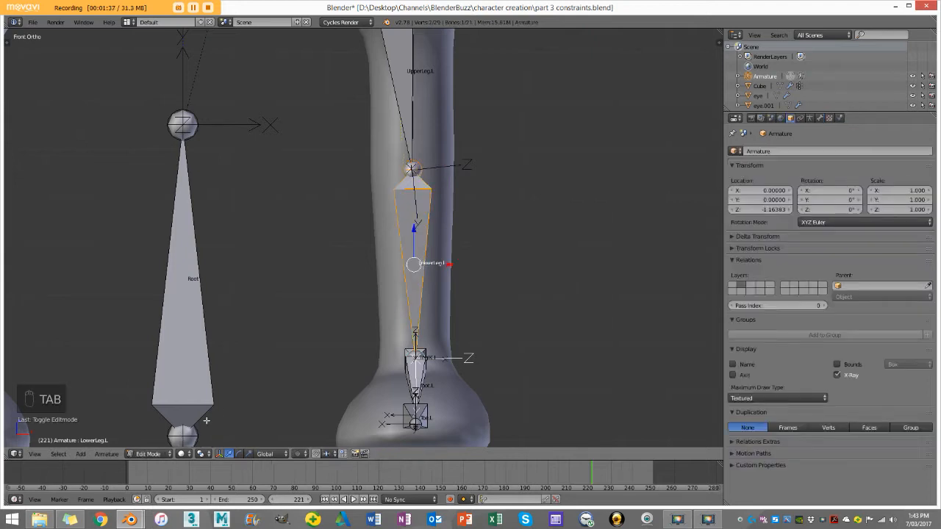
{"action": "left_click", "coordinate": [155, 456]}
{"action": "right_click", "coordinate": [419, 162]}
{"action": "scroll", "coordinate": [414, 176], "scroll_direction": "down", "scroll_amount": 2}
{"action": "left_click_drag", "start_coordinate": [415, 190], "coordinate": [411, 190]}
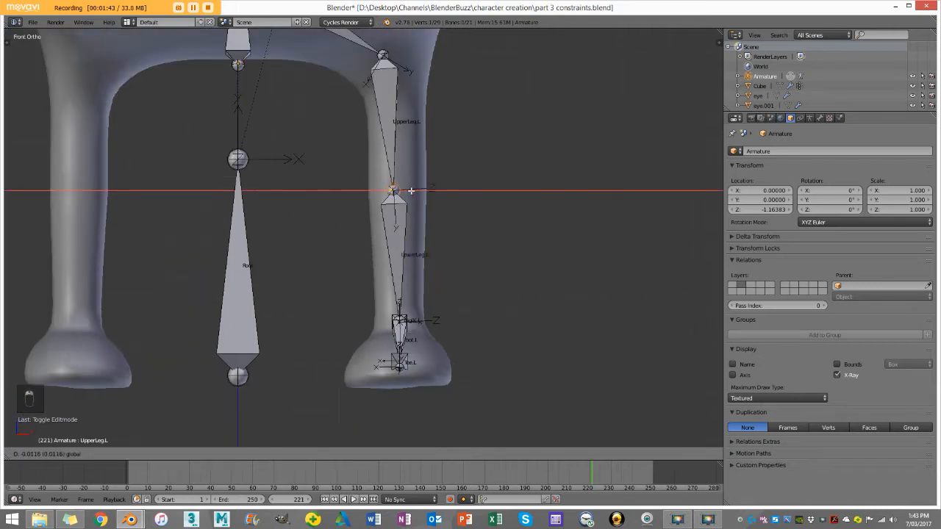
{"action": "left_click", "coordinate": [411, 191]}
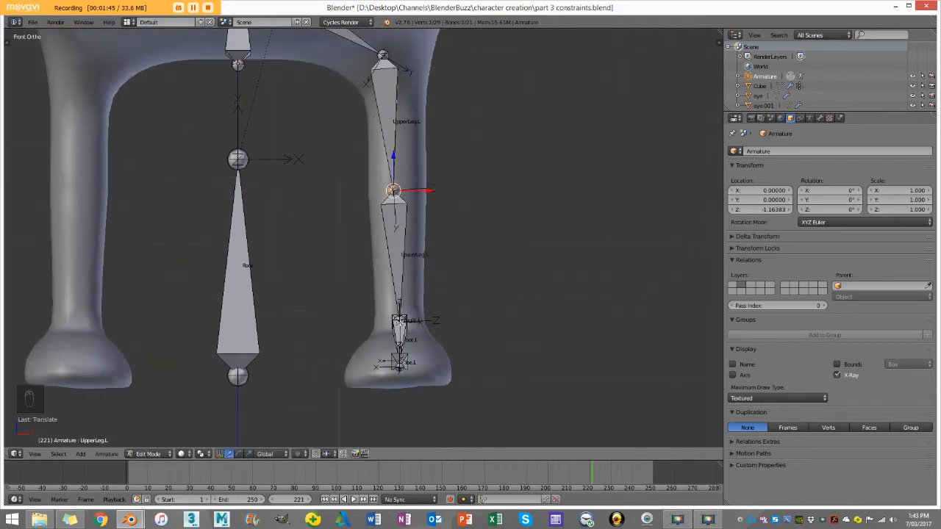
{"action": "left_click_drag", "start_coordinate": [404, 190], "coordinate": [404, 191]}
{"action": "left_click", "coordinate": [403, 190]}
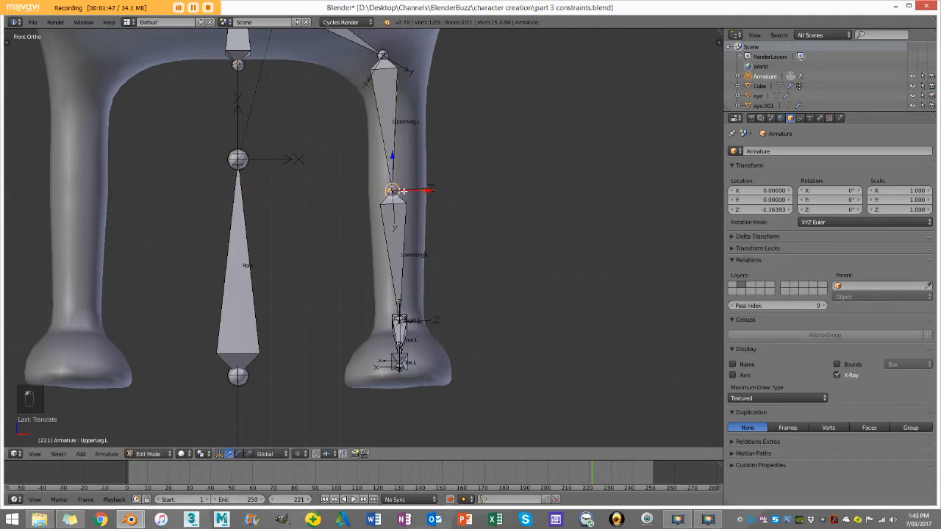
Step: Move the knee joint slightly forward along Y in side view and return the armature to Pose Mode
{"action": "key", "text": "KP_3"}
{"action": "scroll", "coordinate": [404, 190], "scroll_direction": "up", "scroll_amount": 3}
{"action": "left_click_drag", "start_coordinate": [462, 171], "coordinate": [440, 171]}
{"action": "middle_click_drag", "start_coordinate": [438, 221], "coordinate": [497, 212]}
{"action": "left_click", "coordinate": [151, 454]}
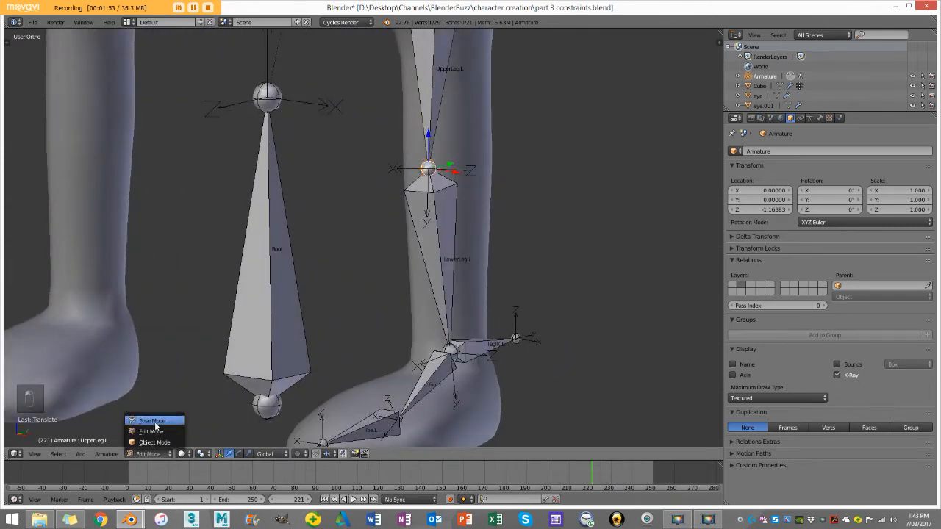
{"action": "left_click", "coordinate": [155, 422]}
Step: Raise the legIK.L bone along Z and reposition it in side view to test the knee bend
{"action": "key", "text": "KP_1"}
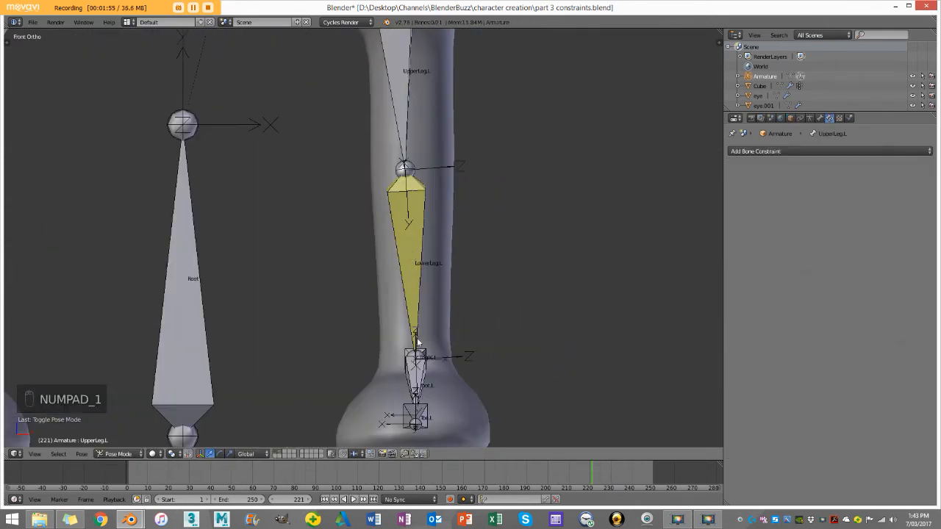
{"action": "right_click_drag", "start_coordinate": [431, 352], "coordinate": [431, 235]}
{"action": "middle_click_drag", "start_coordinate": [431, 235], "coordinate": [331, 255]}
{"action": "key", "text": "KP_3"}
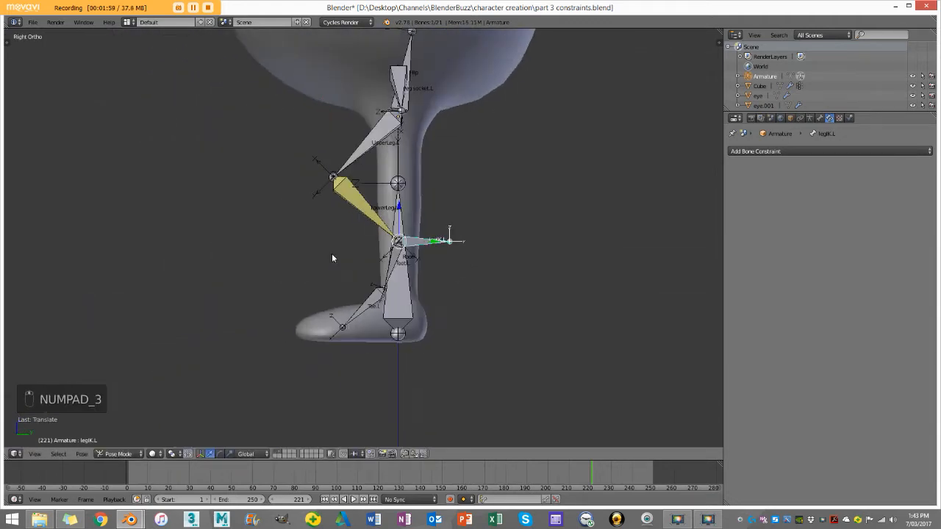
{"action": "scroll", "coordinate": [373, 254], "scroll_direction": "up", "scroll_amount": 2}
{"action": "key", "text": "g"}
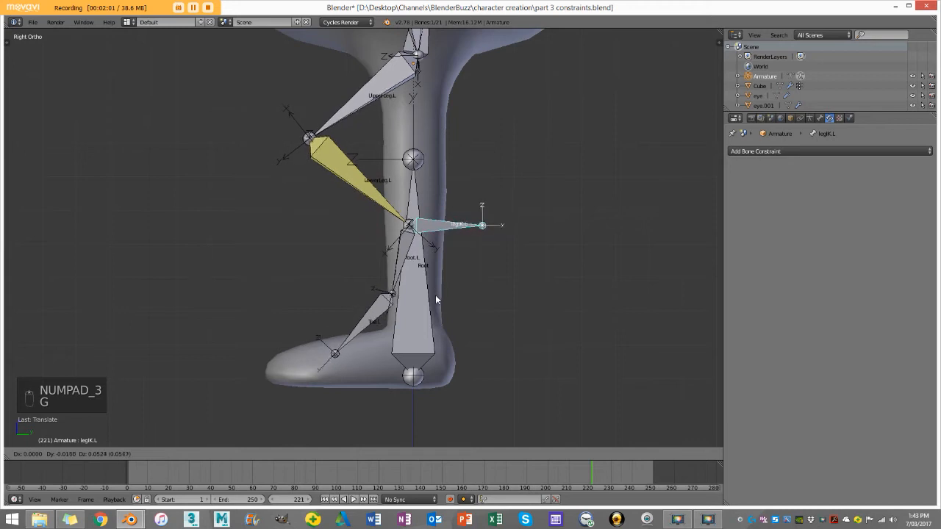
{"action": "left_click", "coordinate": [436, 297]}
Step: Clear the pose location of all bones and deselect them
{"action": "key", "text": "a"}
{"action": "key", "text": "a"}
{"action": "key", "text": "a"}
{"action": "key", "text": "alt+g"}
{"action": "key", "text": "r"}
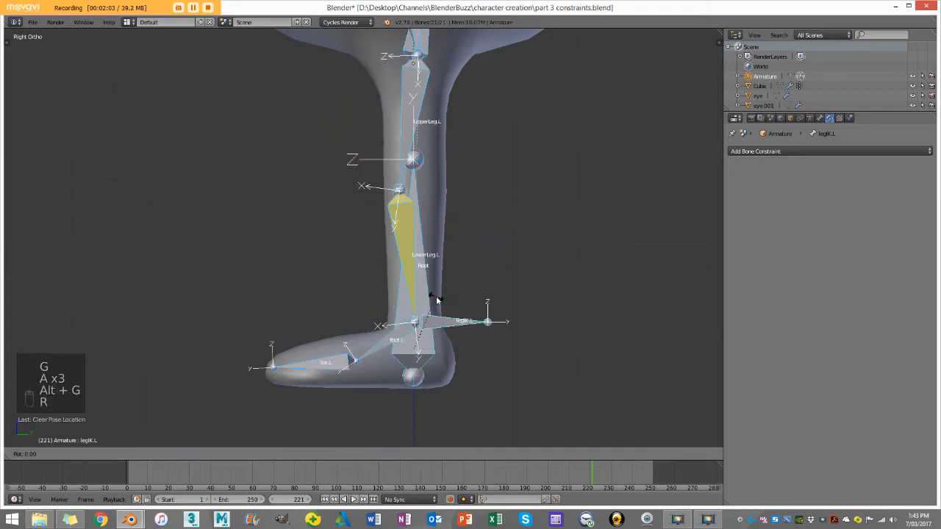
{"action": "right_click", "coordinate": [436, 300]}
{"action": "key", "text": "a"}
Step: Try moving the legIK.L bone in side view to check the knee bend
{"action": "scroll", "coordinate": [458, 270], "scroll_direction": "up", "scroll_amount": 3}
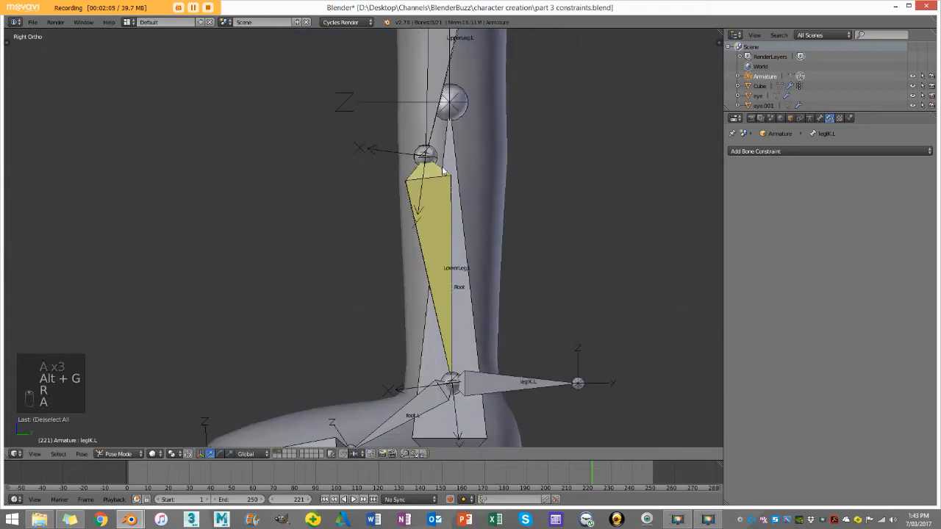
{"action": "right_click", "coordinate": [428, 157]}
{"action": "scroll", "coordinate": [423, 158], "scroll_direction": "down", "scroll_amount": 1}
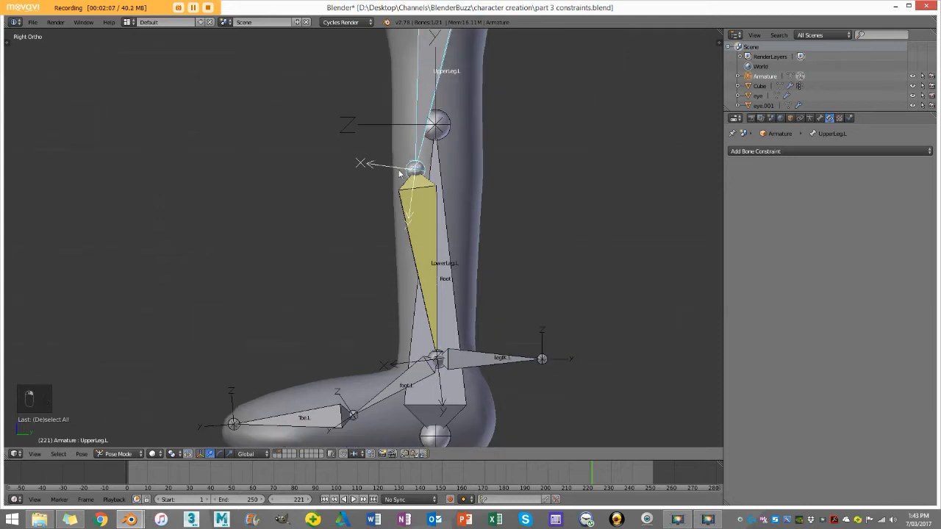
{"action": "right_click", "coordinate": [483, 360]}
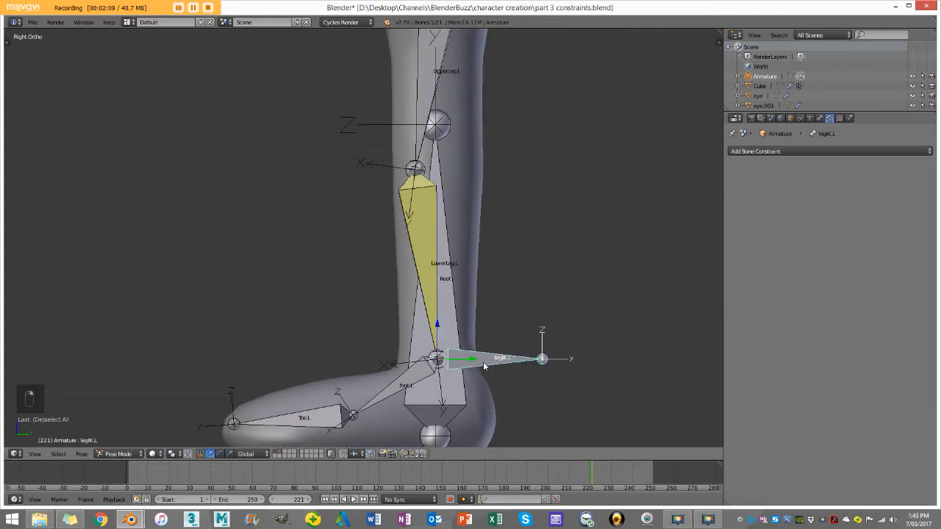
{"action": "key", "text": "g"}
{"action": "right_click", "coordinate": [396, 152]}
Step: In Edit Mode, shift the knee joint behind the leg's centre line and test the bend by raising legIK.L in Pose Mode
{"action": "key", "text": "Tab"}
{"action": "right_click", "coordinate": [417, 166]}
{"action": "left_click_drag", "start_coordinate": [434, 169], "coordinate": [482, 175]}
{"action": "key", "text": "Tab"}
{"action": "right_click", "coordinate": [464, 365]}
{"action": "left_click_drag", "start_coordinate": [439, 333], "coordinate": [461, 230]}
{"action": "key", "text": "ctrl+z"}
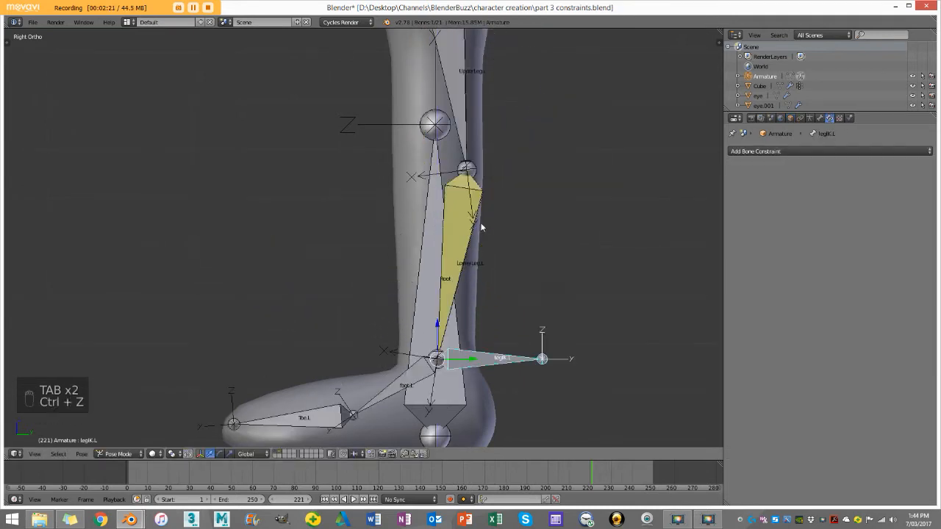
Step: In Edit Mode, move the knee joint back in front of the leg's centre line and return to Pose Mode
{"action": "key", "text": "Tab"}
{"action": "left_click_drag", "start_coordinate": [466, 169], "coordinate": [416, 169]}
{"action": "key", "text": "Tab"}
Step: Move legIK.L up and forward to test how the foot follows the leg, and undo the move
{"action": "right_click", "coordinate": [471, 355]}
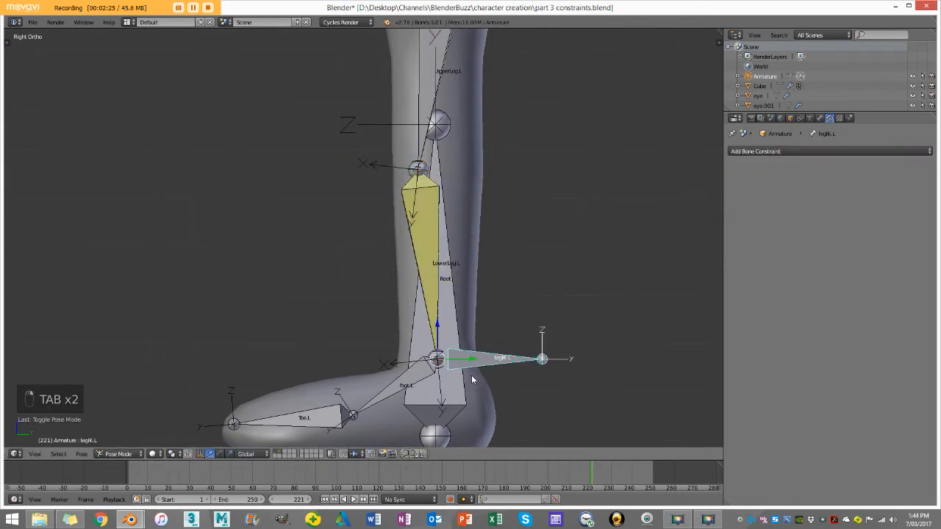
{"action": "key", "text": "g"}
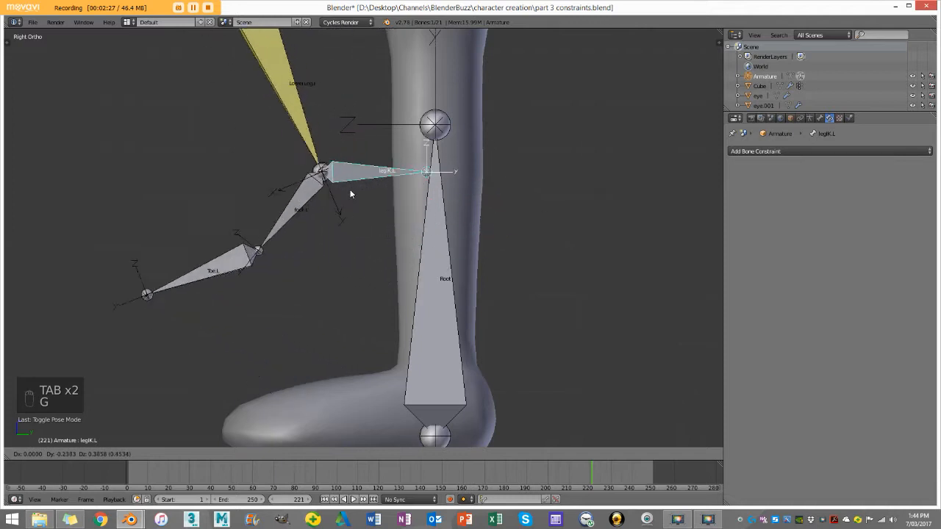
{"action": "left_click", "coordinate": [379, 168]}
{"action": "right_click", "coordinate": [324, 181]}
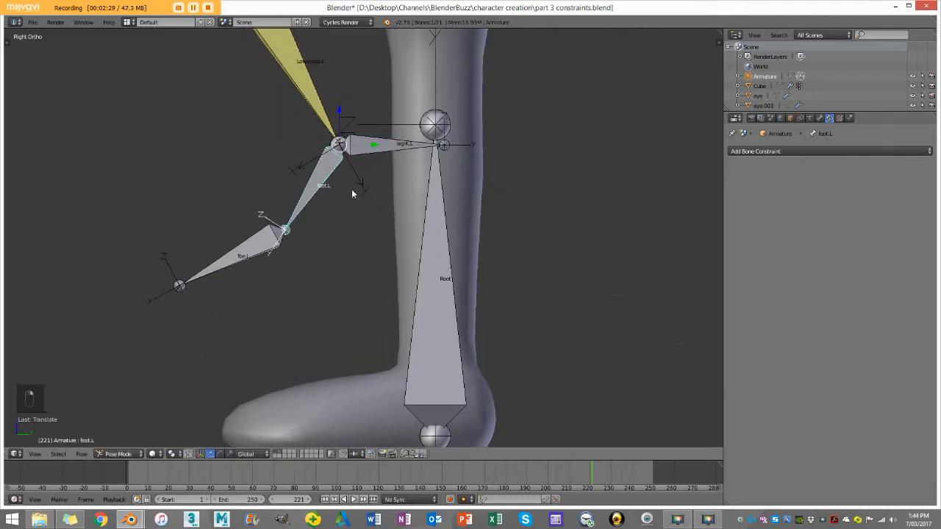
{"action": "key", "text": "ctrl+z"}
{"action": "key", "text": "ctrl+z"}
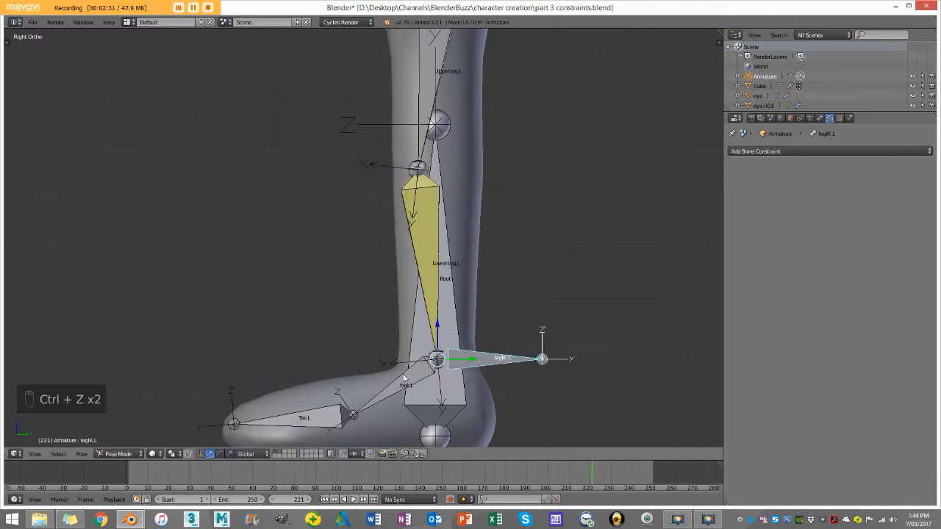
Step: Turn off Inherit Rotation for the foot.L bone
{"action": "right_click", "coordinate": [413, 368]}
{"action": "middle_click_drag", "start_coordinate": [425, 376], "coordinate": [440, 302], "text": "shift"}
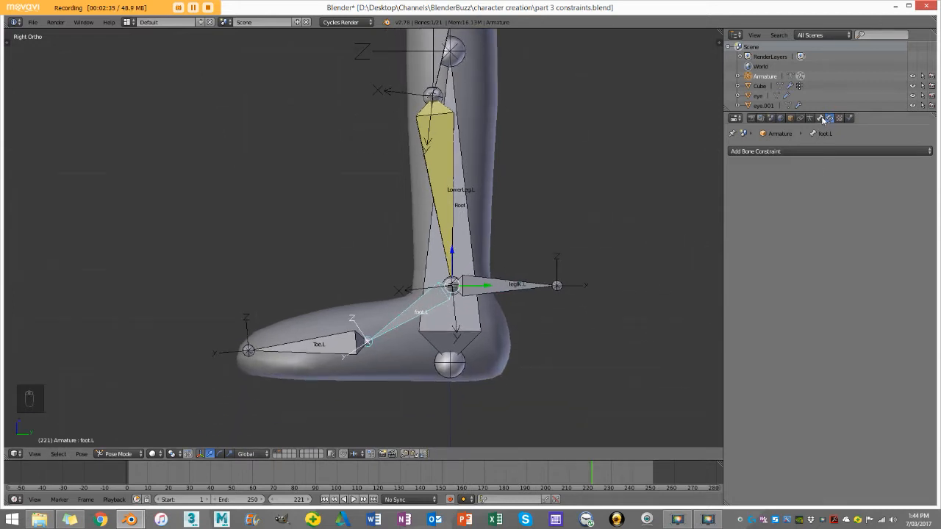
{"action": "left_click", "coordinate": [820, 118]}
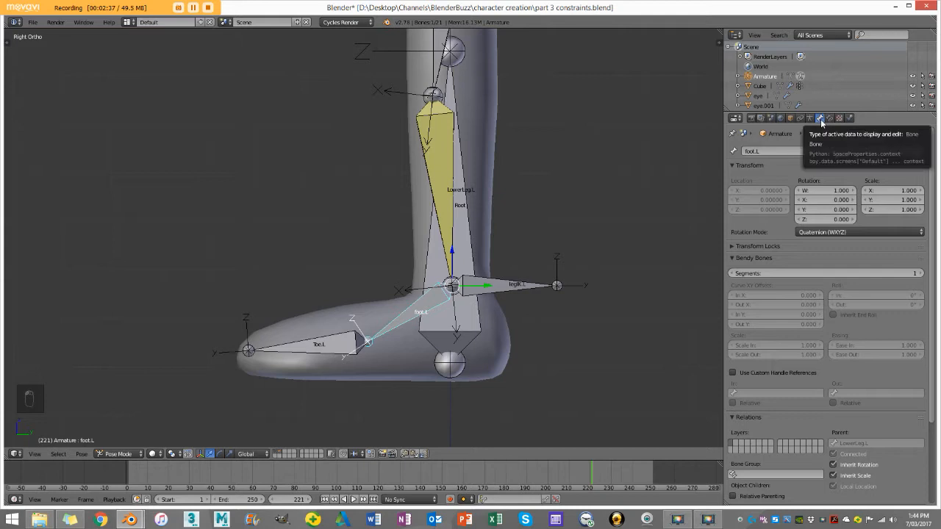
{"action": "scroll", "coordinate": [788, 374], "scroll_direction": "down", "scroll_amount": 2}
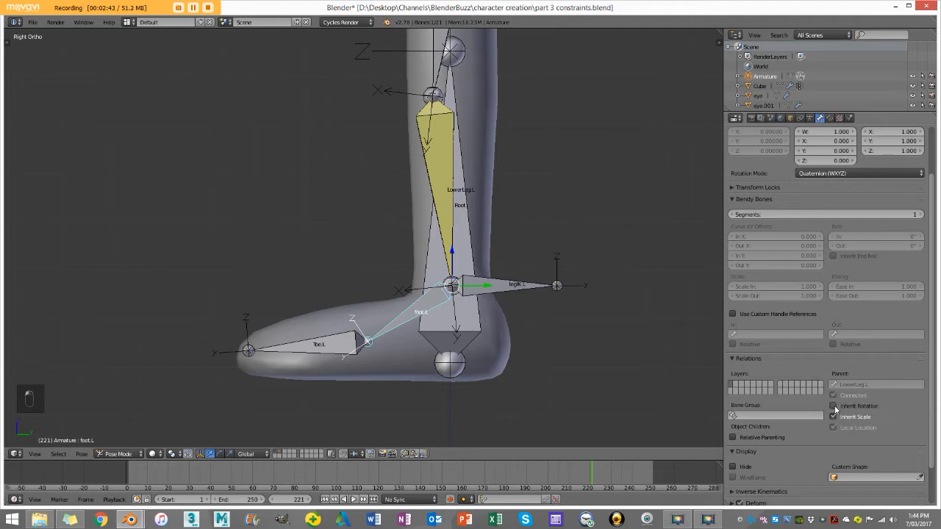
Step: Move legIK.L forward and slightly up to test the foot's independent rotation
{"action": "right_click", "coordinate": [526, 288]}
{"action": "key", "text": "g"}
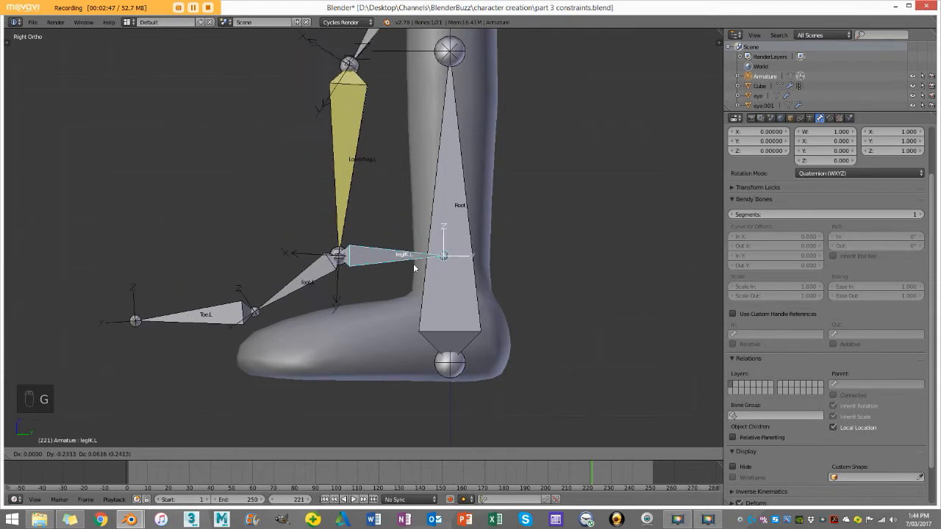
{"action": "left_click", "coordinate": [405, 265]}
Step: Rotate foot.L downward and Toe.L upward to test the foot controls
{"action": "right_click", "coordinate": [308, 275]}
{"action": "key", "text": "r"}
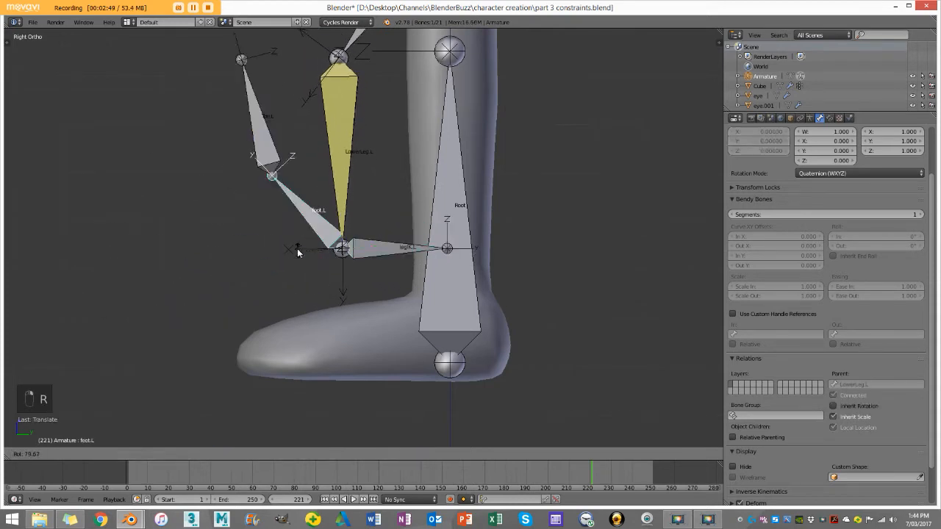
{"action": "left_click", "coordinate": [354, 294]}
{"action": "right_click", "coordinate": [254, 344]}
{"action": "key", "text": "r"}
{"action": "left_click", "coordinate": [232, 301]}
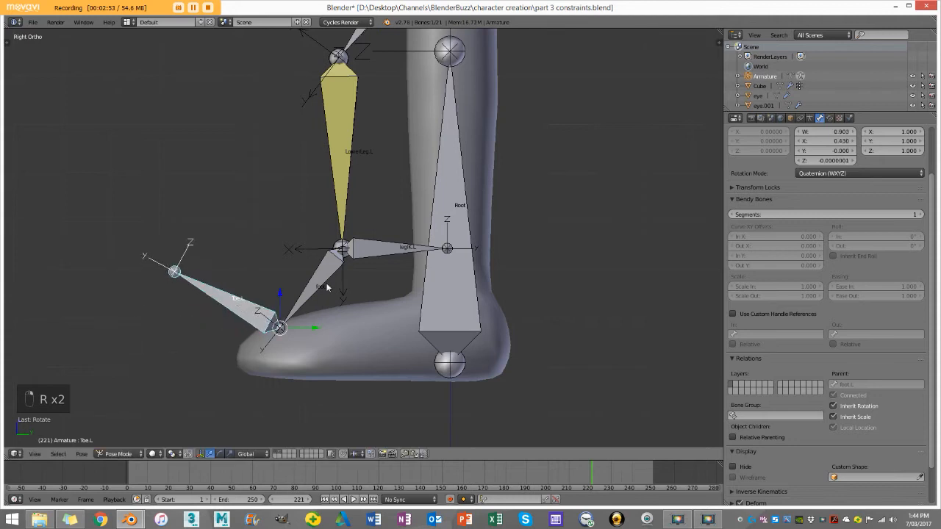
Step: Clear the pose location and rotation of all bones and deselect them
{"action": "key", "text": "a"}
{"action": "key", "text": "a"}
{"action": "key", "text": "a"}
{"action": "scroll", "coordinate": [341, 285], "scroll_direction": "down", "scroll_amount": 3}
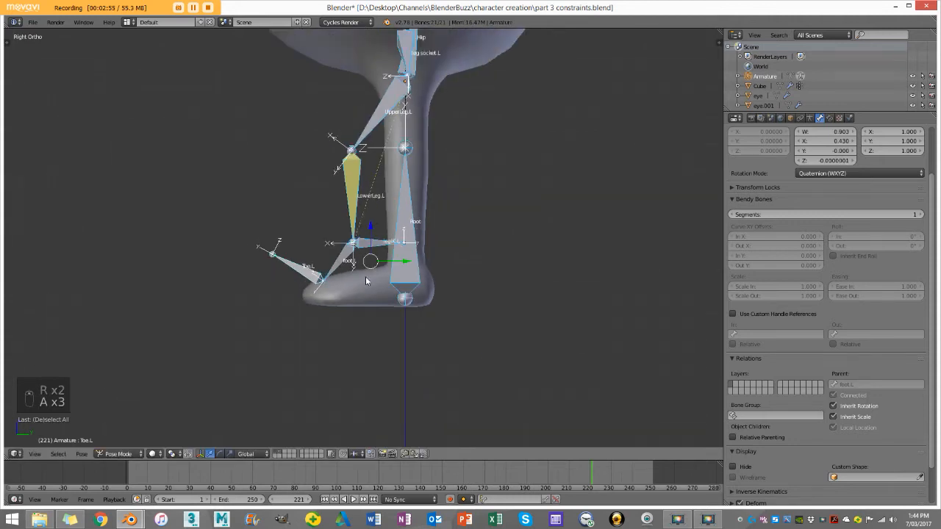
{"action": "key", "text": "a"}
{"action": "key", "text": "a"}
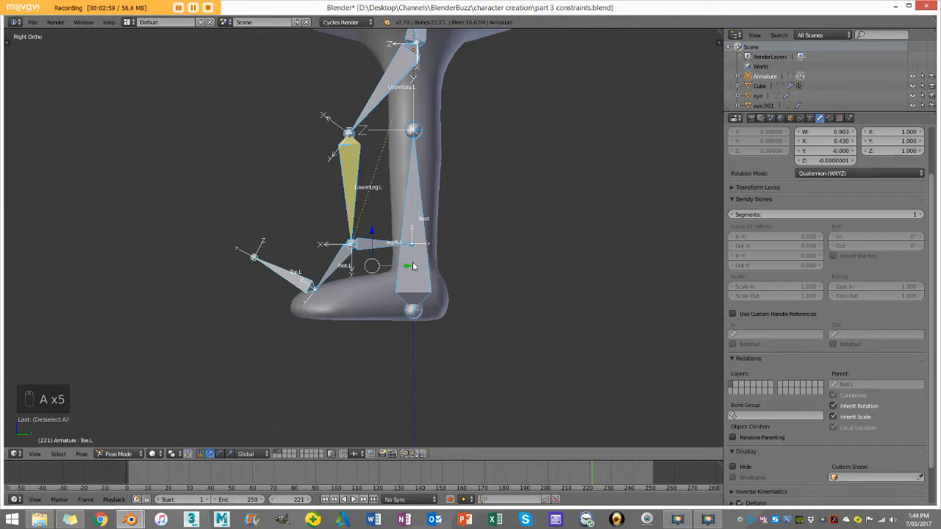
{"action": "key", "text": "alt+g"}
{"action": "key", "text": "alt+r"}
{"action": "key", "text": "a"}
Step: Scale up the LowerLeg.L bone as a test, clear its scale and deselect it
{"action": "middle_click_drag", "start_coordinate": [375, 233], "coordinate": [423, 232]}
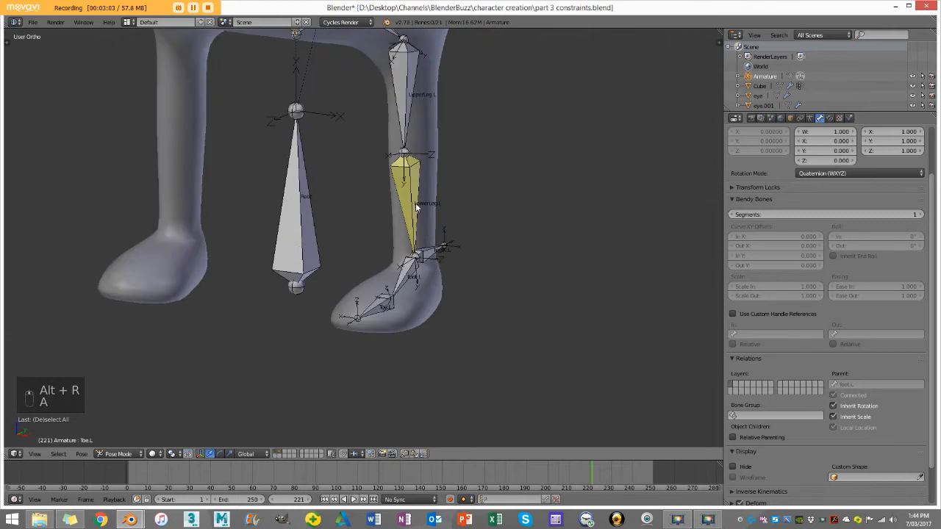
{"action": "right_click", "coordinate": [423, 232]}
{"action": "key", "text": "s"}
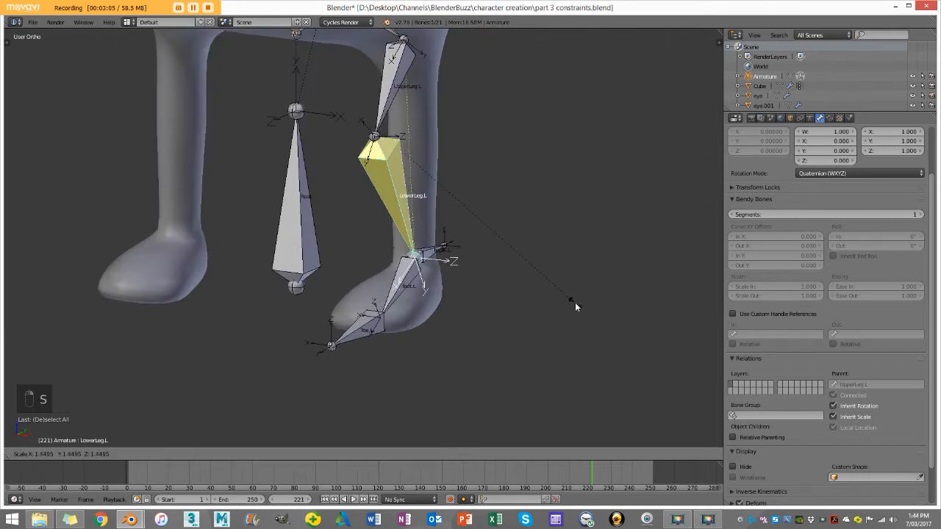
{"action": "left_click", "coordinate": [574, 302]}
{"action": "key", "text": "alt+s"}
{"action": "key", "text": "a"}
Step: Examine the leg socket.L and Root bones to check how the leg is parented
{"action": "mouse_move", "coordinate": [525, 247]}
{"action": "middle_mouse_down"}
{"action": "mouse_move", "coordinate": [439, 244]}
{"action": "mouse_move", "coordinate": [532, 252]}
{"action": "middle_mouse_up"}
{"action": "scroll", "coordinate": [532, 252], "scroll_direction": "down", "scroll_amount": 3}
{"action": "scroll", "coordinate": [467, 285], "scroll_direction": "down", "scroll_amount": 1}
{"action": "middle_click_drag", "start_coordinate": [445, 217], "coordinate": [470, 252], "text": "shift"}
{"action": "scroll", "coordinate": [475, 254], "scroll_direction": "up", "scroll_amount": 3}
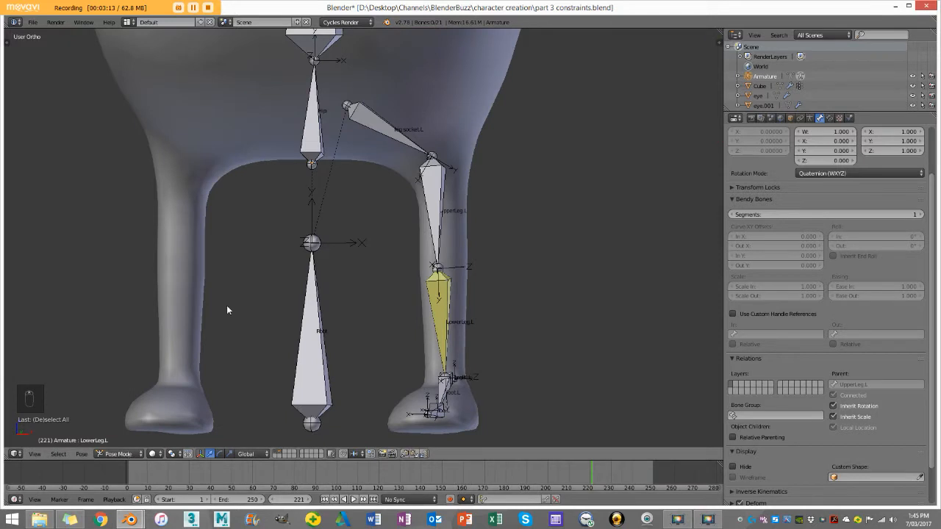
{"action": "scroll", "coordinate": [302, 295], "scroll_direction": "up", "scroll_amount": 4}
{"action": "right_click", "coordinate": [380, 149]}
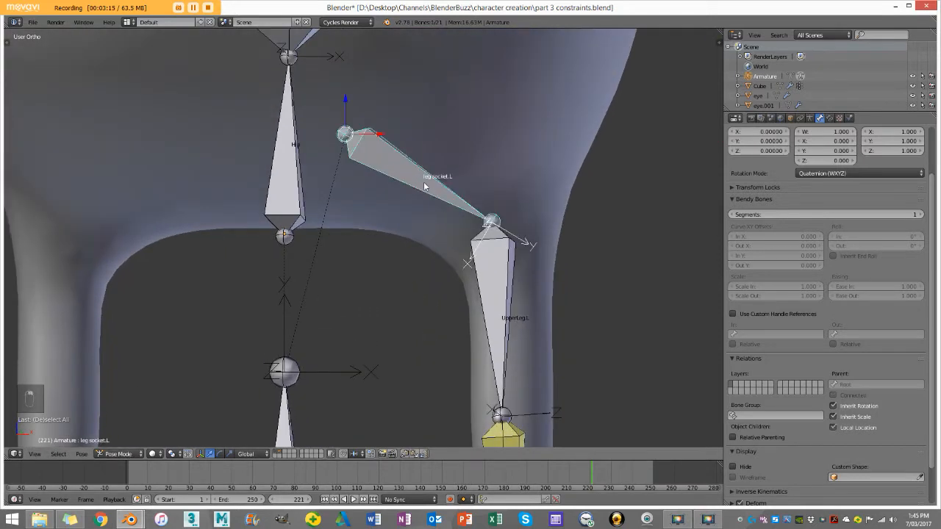
{"action": "scroll", "coordinate": [364, 353], "scroll_direction": "down", "scroll_amount": 5}
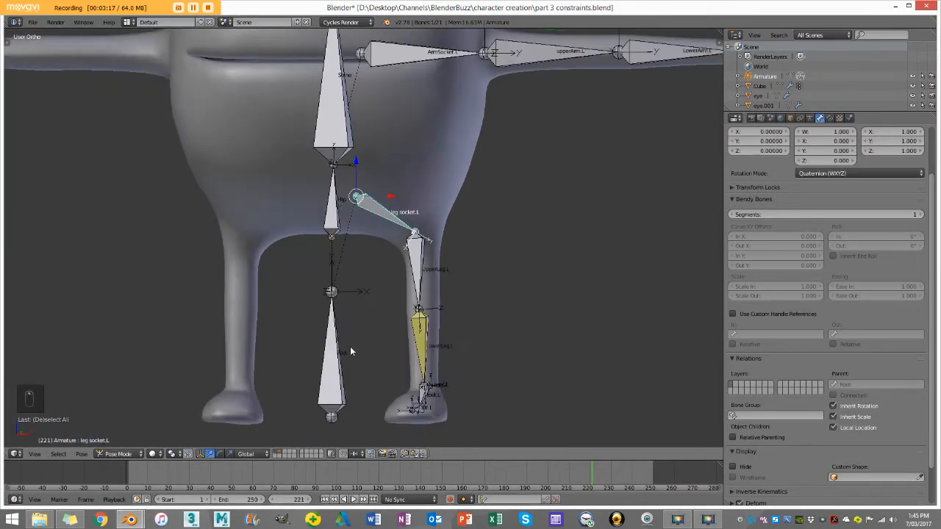
{"action": "right_click", "coordinate": [348, 374]}
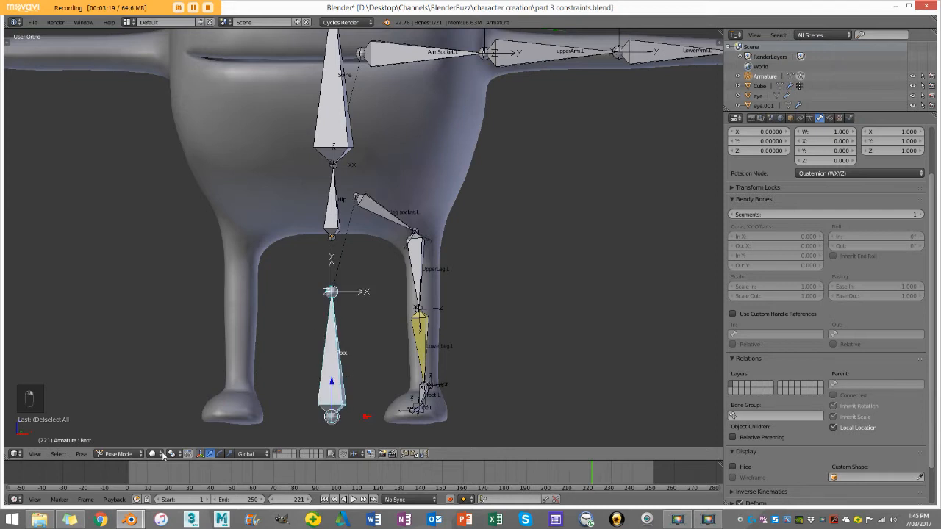
Step: In Edit Mode, parent leg socket.L to the Hip bone with Keep Offset
{"action": "left_click", "coordinate": [118, 453]}
{"action": "left_click", "coordinate": [121, 430]}
{"action": "scroll", "coordinate": [363, 238], "scroll_direction": "up", "scroll_amount": 1}
{"action": "scroll", "coordinate": [321, 228], "scroll_direction": "up", "scroll_amount": 2}
{"action": "right_click", "coordinate": [388, 185]}
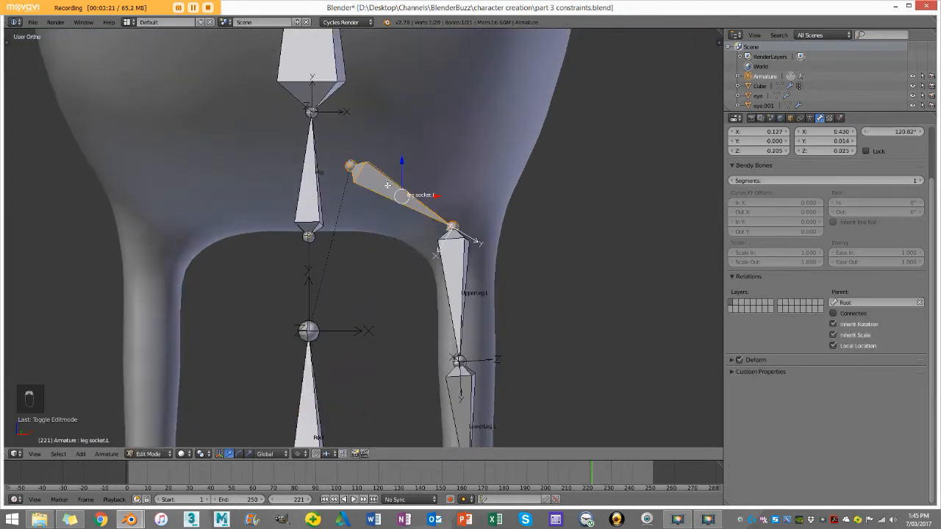
{"action": "right_click", "coordinate": [316, 171], "text": "shift"}
{"action": "key", "text": "ctrl+p"}
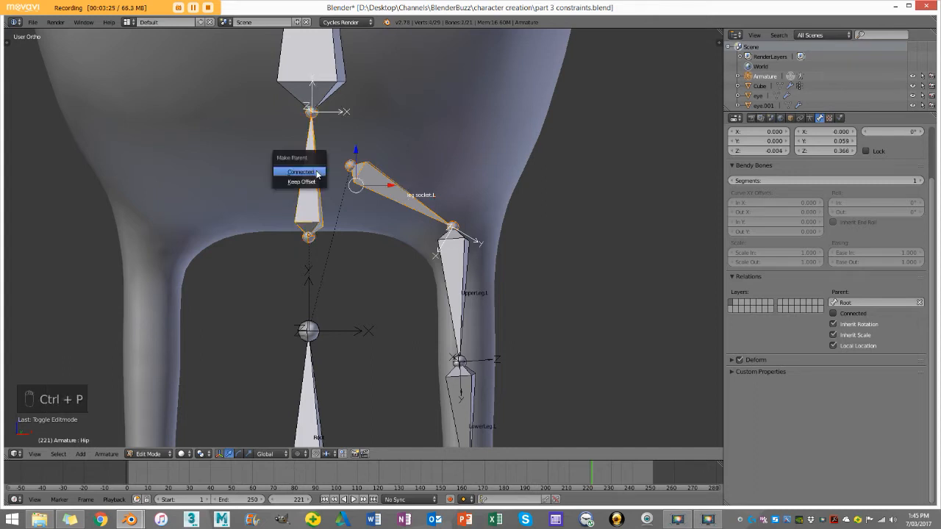
{"action": "left_click", "coordinate": [313, 182]}
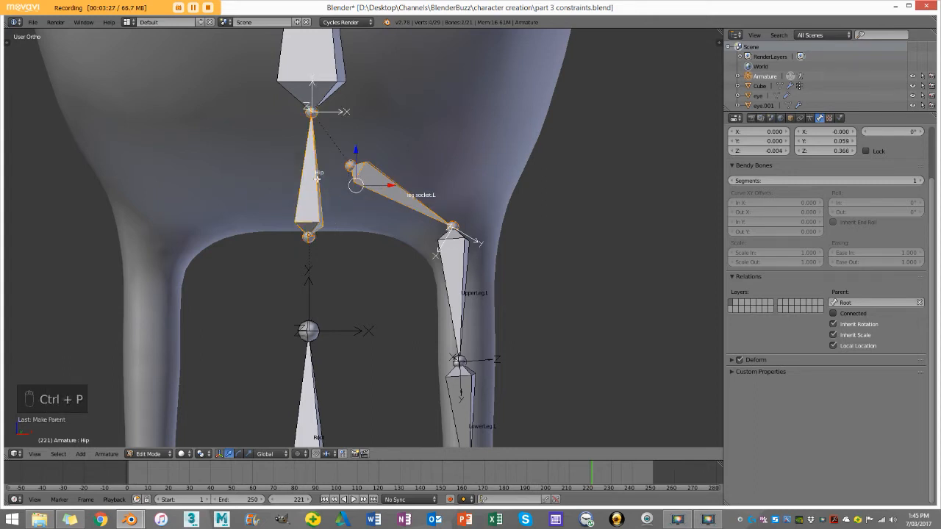
Step: Deselect the bones, leave Edit Mode and switch the armature to Pose Mode
{"action": "scroll", "coordinate": [316, 191], "scroll_direction": "down", "scroll_amount": 5}
{"action": "key", "text": "a"}
{"action": "middle_click_drag", "start_coordinate": [324, 206], "coordinate": [353, 321]}
{"action": "key", "text": "Tab"}
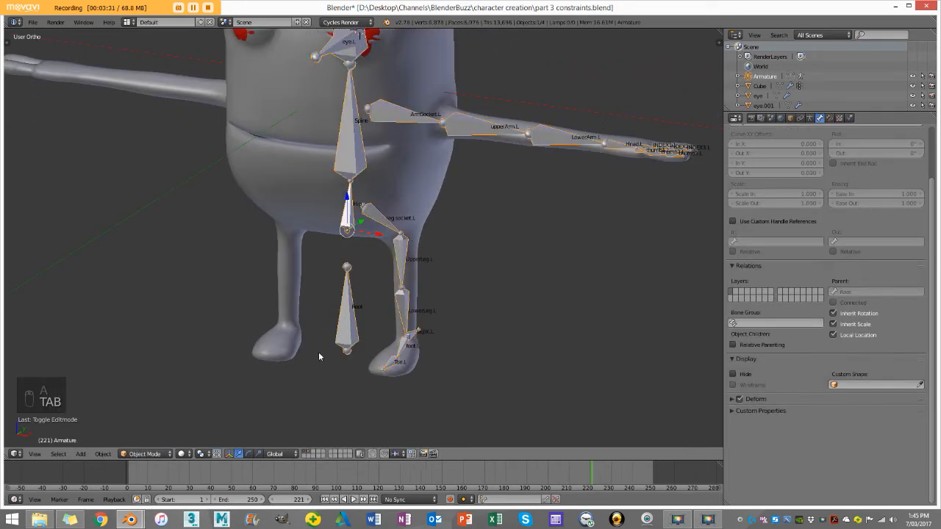
{"action": "key", "text": "a"}
{"action": "key", "text": "a"}
{"action": "scroll", "coordinate": [433, 187], "scroll_direction": "down", "scroll_amount": 4}
{"action": "middle_click_drag", "start_coordinate": [433, 188], "coordinate": [455, 191]}
{"action": "scroll", "coordinate": [457, 175], "scroll_direction": "up", "scroll_amount": 8}
{"action": "right_click", "coordinate": [531, 201]}
{"action": "left_click", "coordinate": [144, 453]}
{"action": "left_click", "coordinate": [157, 426]}
{"action": "middle_click_drag", "start_coordinate": [474, 234], "coordinate": [475, 259]}
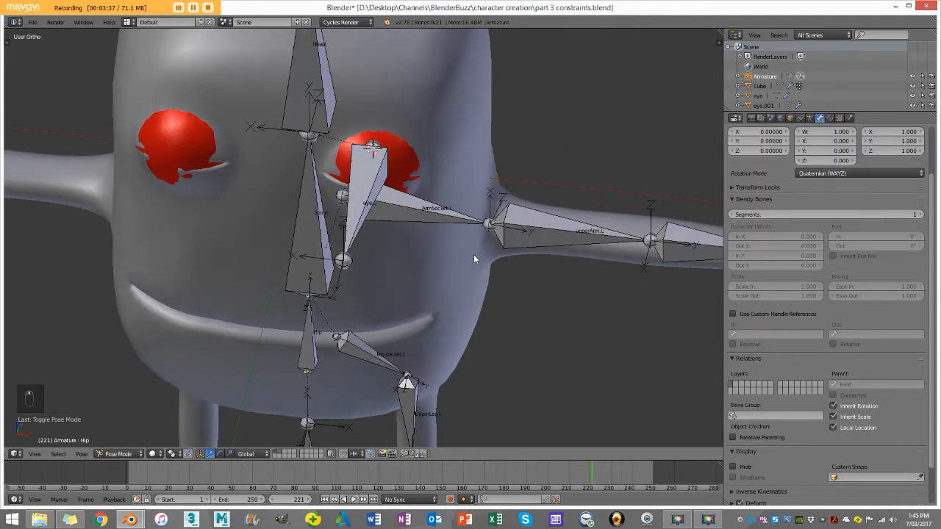
Step: Examine the left arm's bones from above, from the shoulder to the hand
{"action": "key", "text": "KP_7"}
{"action": "scroll", "coordinate": [515, 242], "scroll_direction": "down", "scroll_amount": 3}
{"action": "scroll", "coordinate": [563, 234], "scroll_direction": "up", "scroll_amount": 6}
{"action": "scroll", "coordinate": [456, 224], "scroll_direction": "up", "scroll_amount": 2}
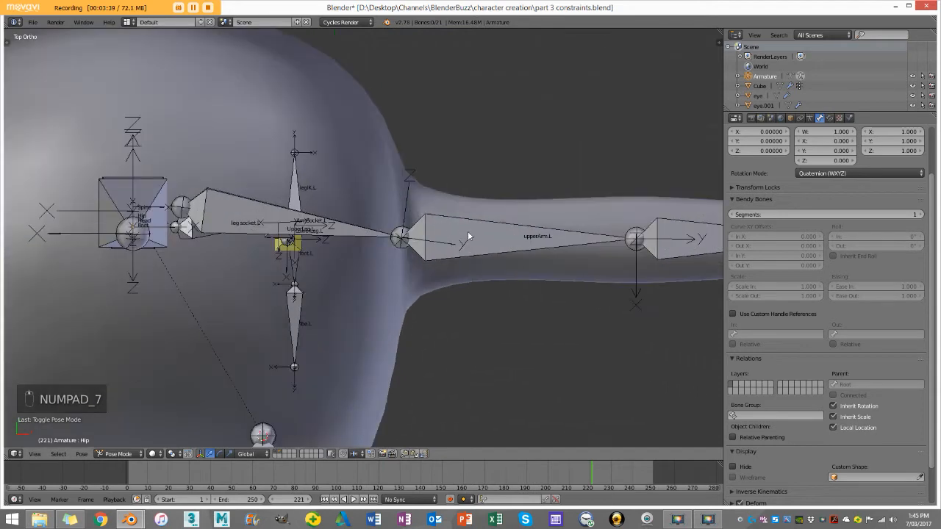
{"action": "middle_click_drag", "start_coordinate": [468, 231], "coordinate": [342, 238], "text": "shift"}
{"action": "scroll", "coordinate": [356, 235], "scroll_direction": "down", "scroll_amount": 3}
{"action": "scroll", "coordinate": [397, 246], "scroll_direction": "up", "scroll_amount": 3}
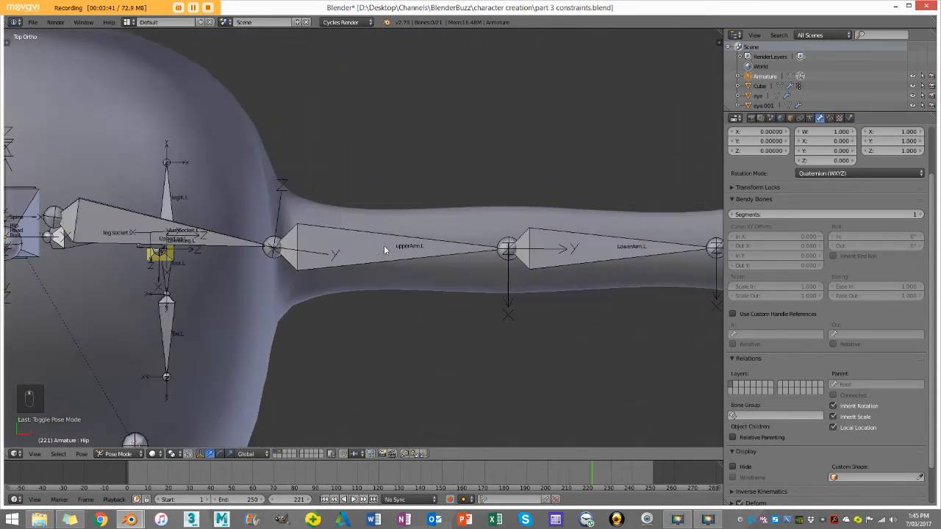
{"action": "right_click", "coordinate": [384, 245]}
{"action": "scroll", "coordinate": [383, 245], "scroll_direction": "down", "scroll_amount": 3}
{"action": "scroll", "coordinate": [429, 243], "scroll_direction": "up", "scroll_amount": 1}
{"action": "middle_click_drag", "start_coordinate": [429, 243], "coordinate": [275, 209], "text": "shift"}
{"action": "scroll", "coordinate": [330, 205], "scroll_direction": "up", "scroll_amount": 2}
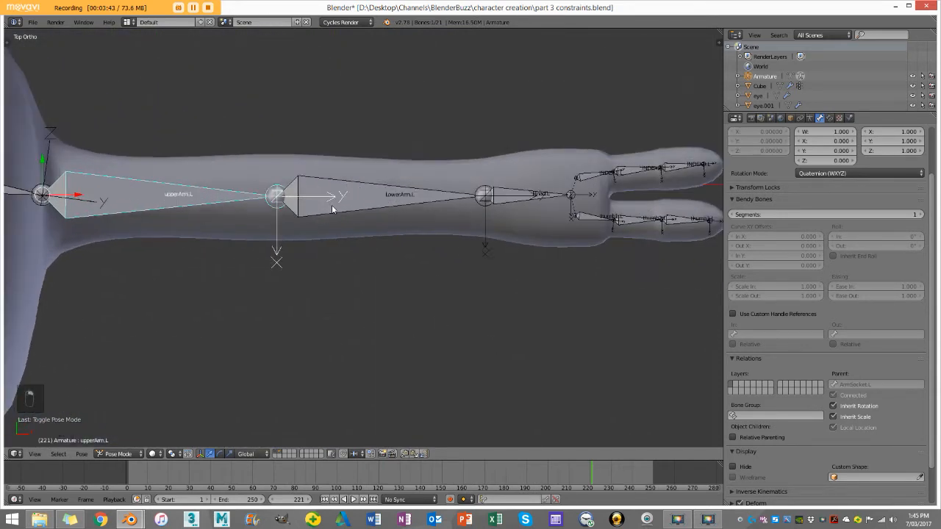
Step: Try rotating LowerArm.L forward in top view to check the elbow's bend, cancelling each rotation
{"action": "right_click", "coordinate": [333, 204]}
{"action": "scroll", "coordinate": [336, 194], "scroll_direction": "down", "scroll_amount": 2}
{"action": "key", "text": "r"}
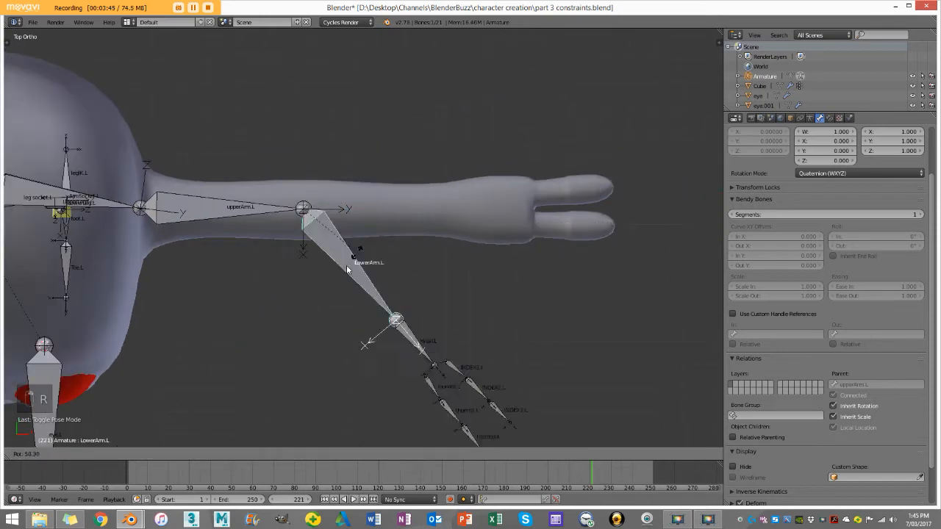
{"action": "right_click", "coordinate": [306, 286]}
{"action": "key", "text": "r"}
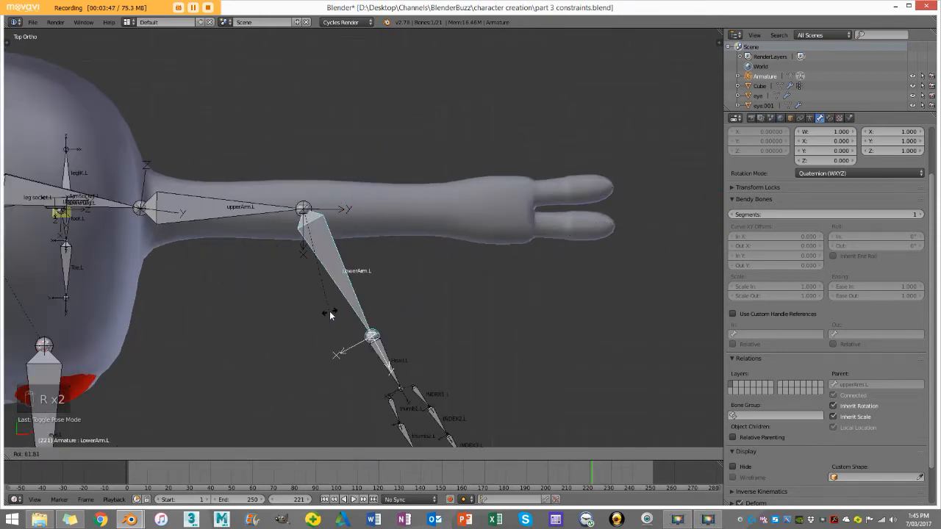
{"action": "right_click", "coordinate": [407, 264]}
Step: Try rotating LowerArm.L downward in front view to check the elbow's bend without keeping the rotation
{"action": "key", "text": "KP_1"}
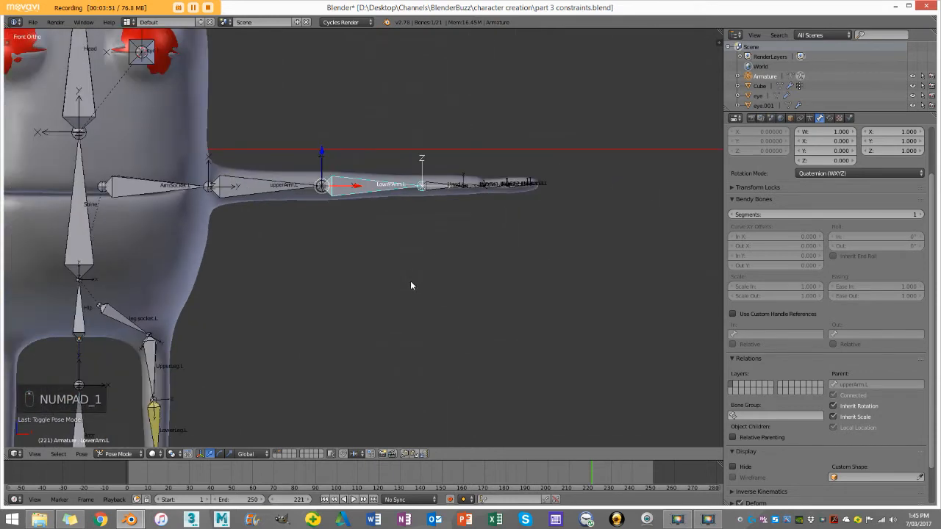
{"action": "key", "text": "r"}
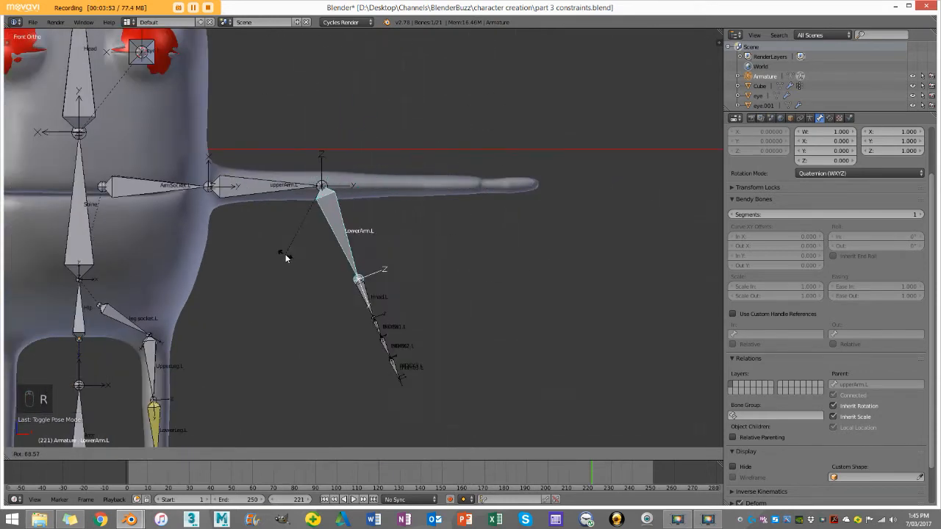
{"action": "left_click", "coordinate": [336, 242]}
{"action": "middle_click_drag", "start_coordinate": [336, 242], "coordinate": [357, 246]}
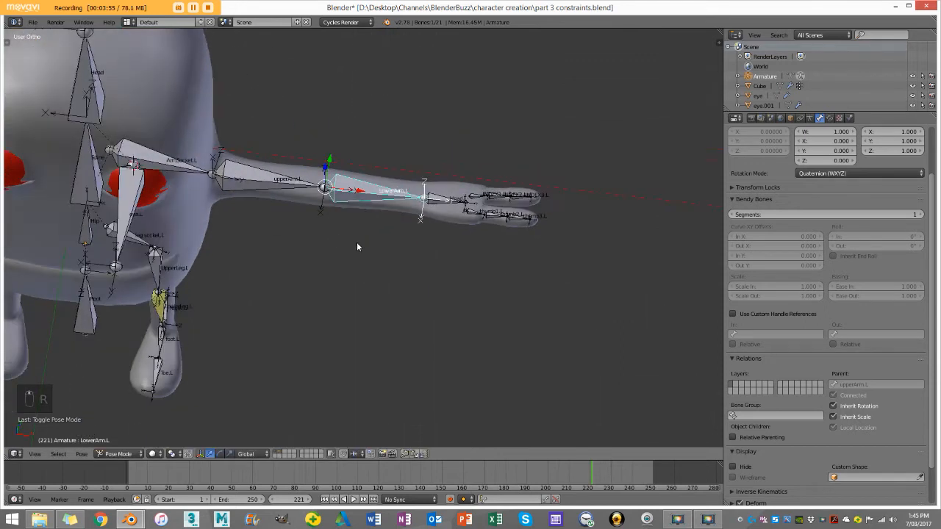
Step: Try rotating LowerArm.L backward in top view to check the elbow's wrong-way bend, cancelling the rotation
{"action": "key", "text": "KP_7"}
{"action": "key", "text": "r"}
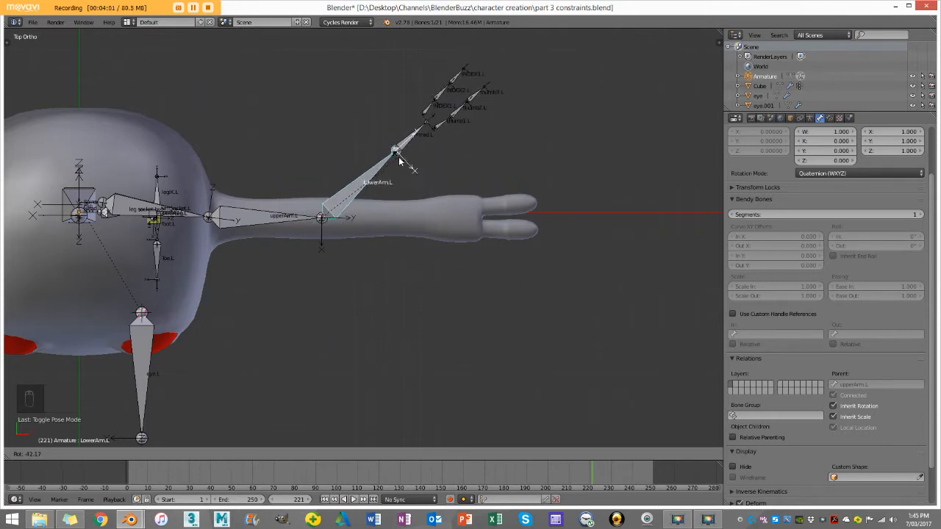
{"action": "right_click", "coordinate": [399, 157]}
{"action": "scroll", "coordinate": [421, 185], "scroll_direction": "up", "scroll_amount": 3}
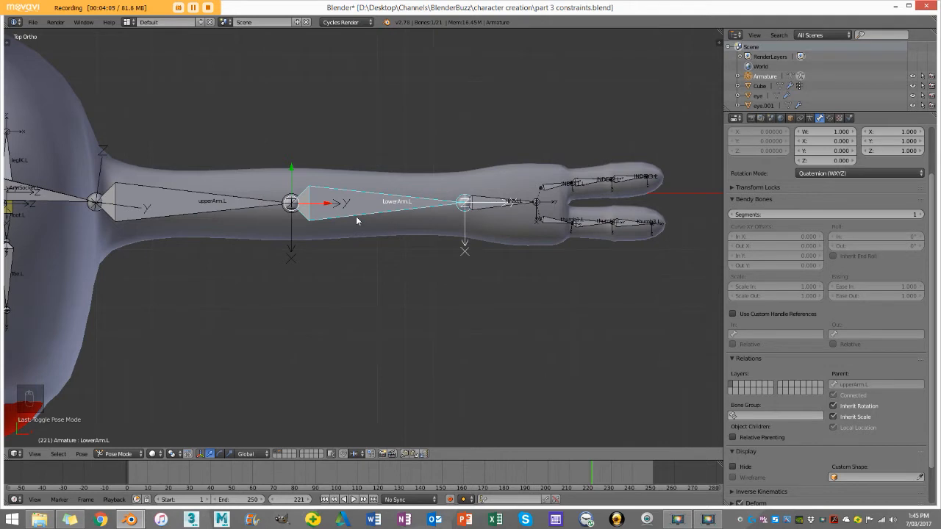
{"action": "scroll", "coordinate": [402, 201], "scroll_direction": "down", "scroll_amount": 1}
{"action": "scroll", "coordinate": [403, 200], "scroll_direction": "up", "scroll_amount": 2}
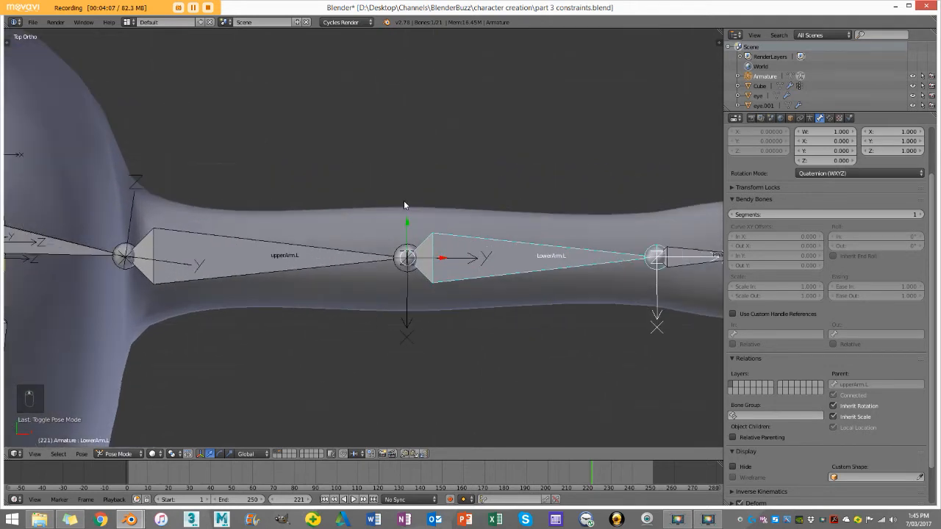
{"action": "scroll", "coordinate": [404, 200], "scroll_direction": "down", "scroll_amount": 3}
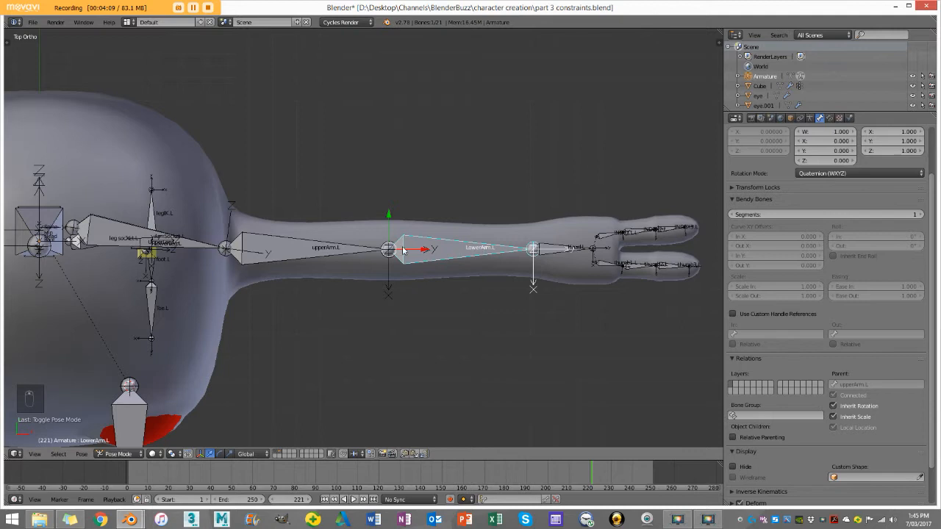
Step: Add a Limit Rotation constraint to the LowerArm.L bone
{"action": "left_click", "coordinate": [831, 119]}
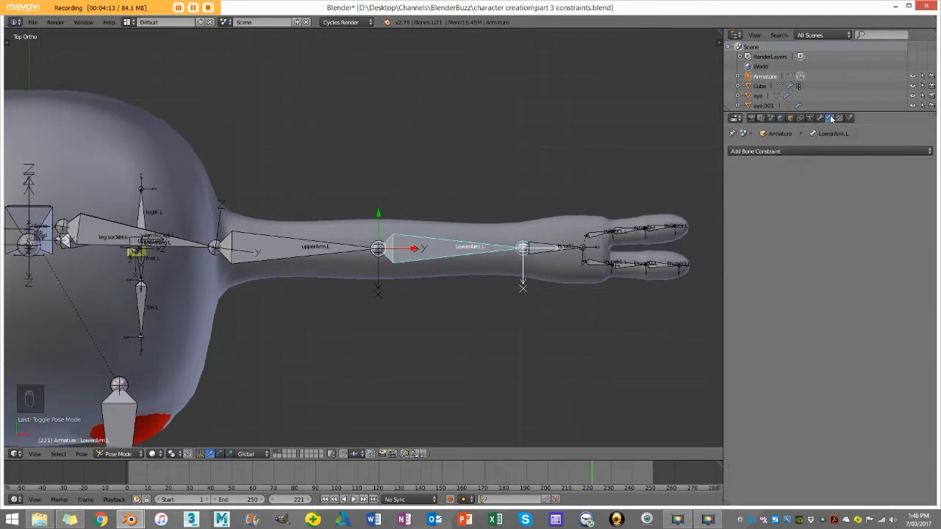
{"action": "left_click", "coordinate": [770, 151]}
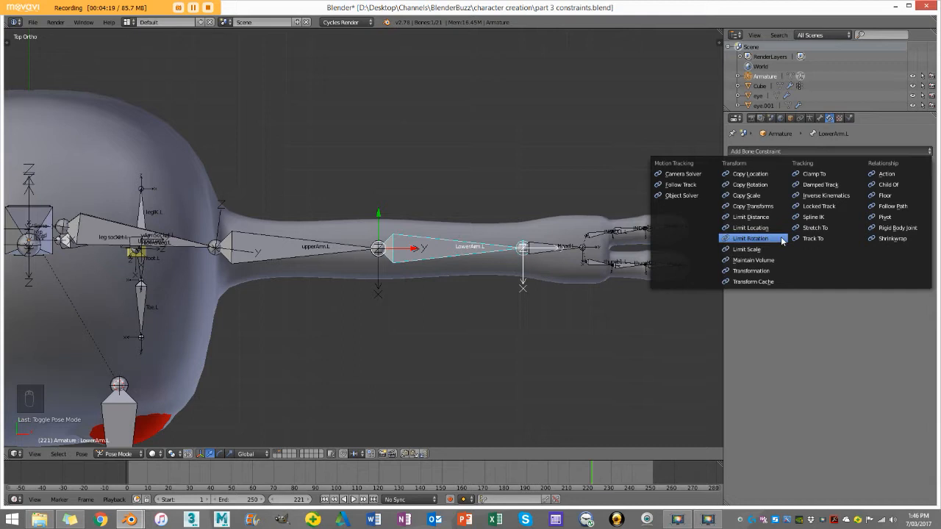
{"action": "left_click", "coordinate": [750, 239]}
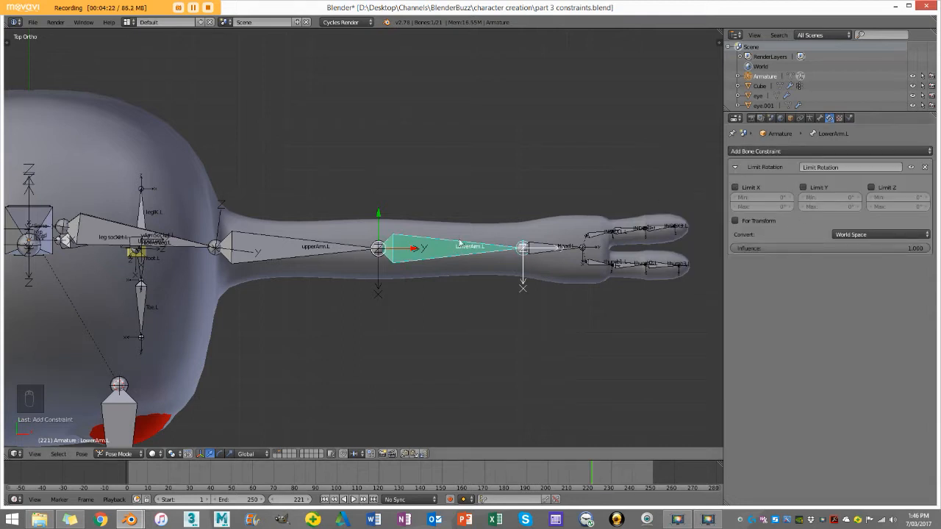
Step: Examine the bone axes at LowerArm.L's elbow joint and the armature's display settings
{"action": "middle_click_drag", "start_coordinate": [417, 249], "coordinate": [398, 201]}
{"action": "scroll", "coordinate": [397, 176], "scroll_direction": "up", "scroll_amount": 4}
{"action": "scroll", "coordinate": [414, 239], "scroll_direction": "up", "scroll_amount": 1}
{"action": "middle_click_drag", "start_coordinate": [397, 131], "coordinate": [407, 183], "text": "shift"}
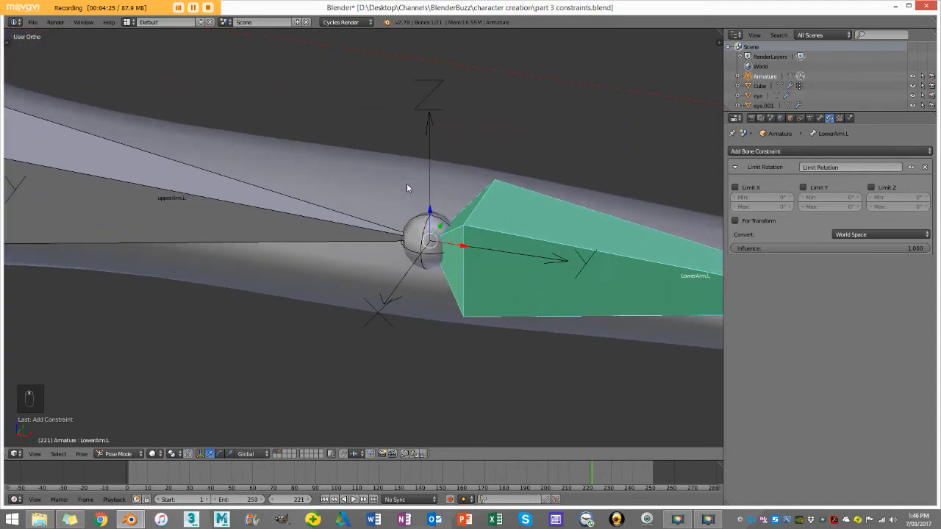
{"action": "scroll", "coordinate": [406, 183], "scroll_direction": "down", "scroll_amount": 2}
{"action": "scroll", "coordinate": [391, 181], "scroll_direction": "down", "scroll_amount": 2}
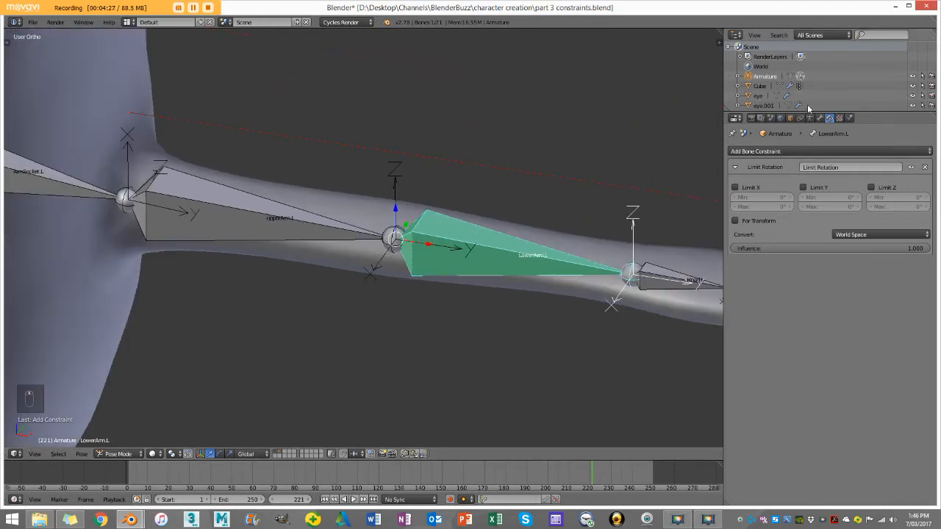
{"action": "left_click", "coordinate": [810, 118]}
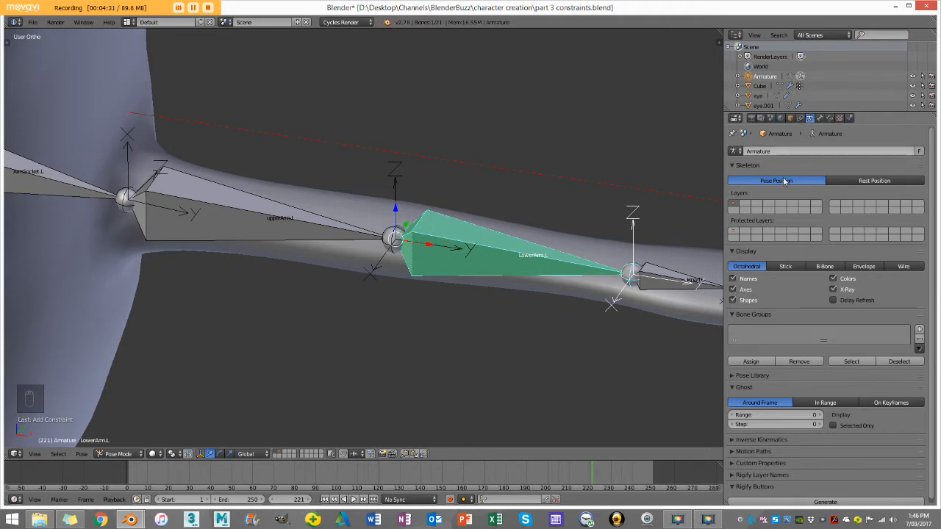
{"action": "left_click", "coordinate": [829, 118]}
{"action": "scroll", "coordinate": [437, 190], "scroll_direction": "up", "scroll_amount": 4}
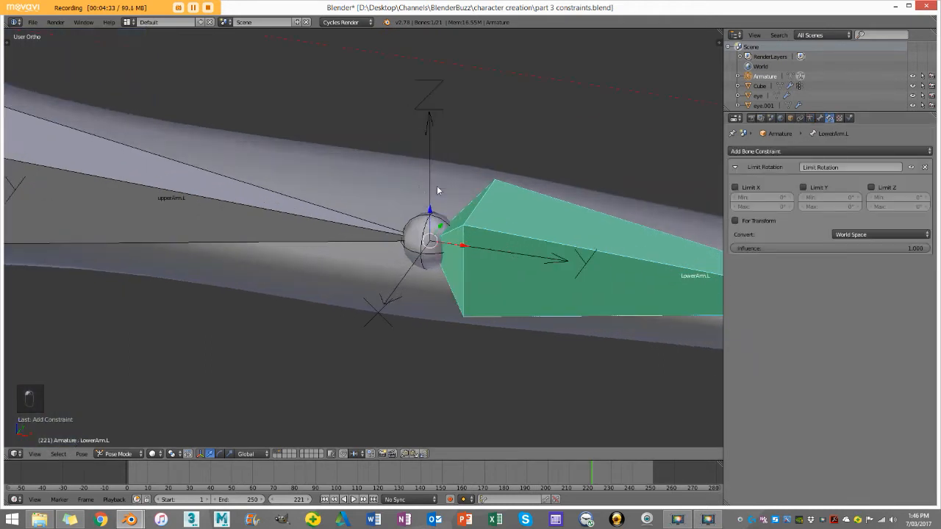
{"action": "scroll", "coordinate": [439, 204], "scroll_direction": "down", "scroll_amount": 2}
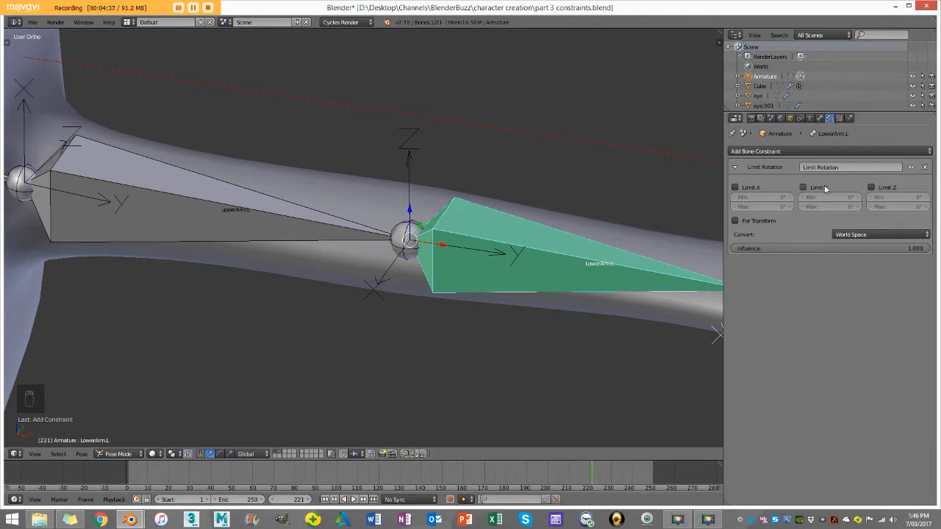
Step: Convert LowerArm.L's Limit Rotation constraint to Local Space and check the elbow's axes with a cancelled trial rotation
{"action": "left_click", "coordinate": [891, 235]}
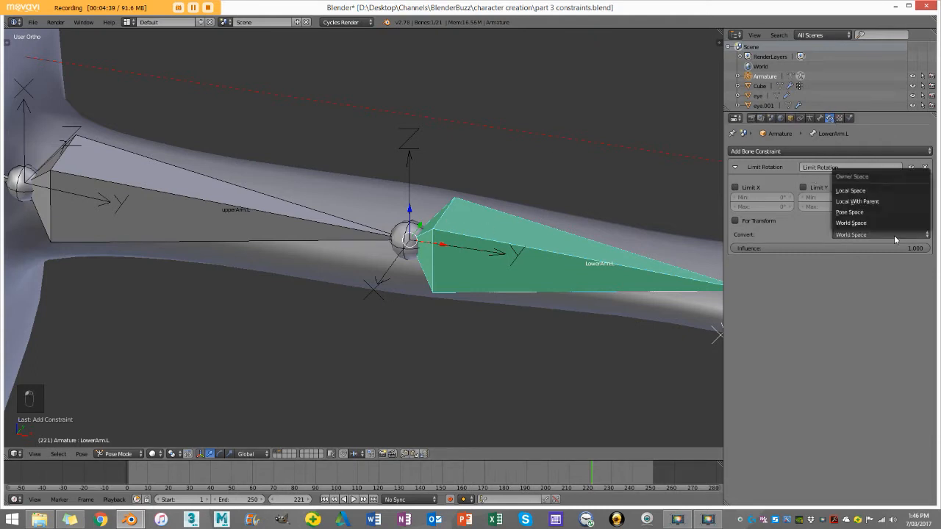
{"action": "left_click", "coordinate": [918, 191]}
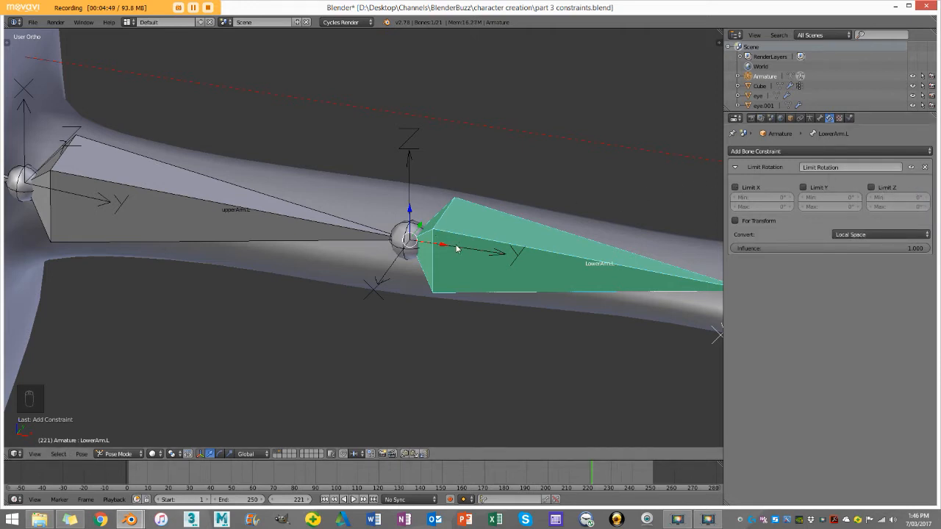
{"action": "middle_click_drag", "start_coordinate": [428, 257], "coordinate": [440, 271]}
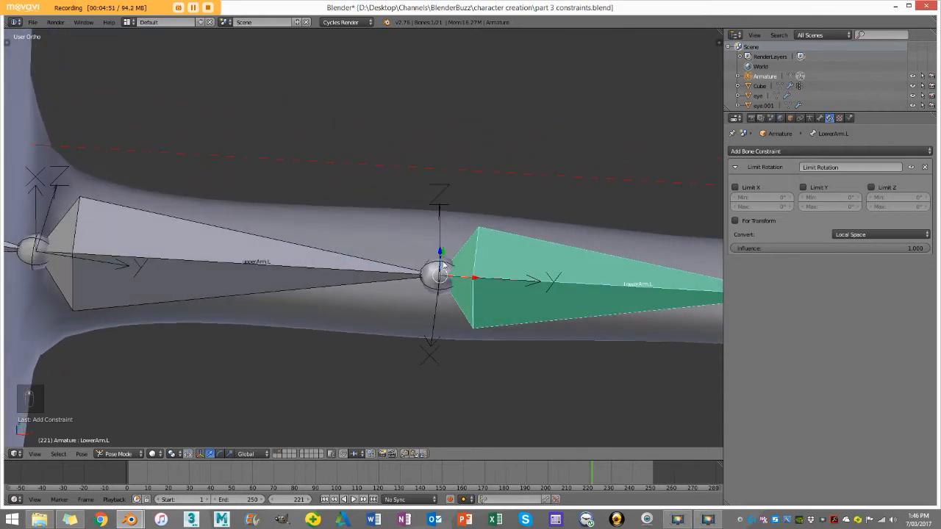
{"action": "middle_click_drag", "start_coordinate": [416, 358], "coordinate": [522, 324]}
{"action": "key", "text": "r"}
{"action": "right_click", "coordinate": [577, 319]}
{"action": "middle_click_drag", "start_coordinate": [577, 319], "coordinate": [417, 301]}
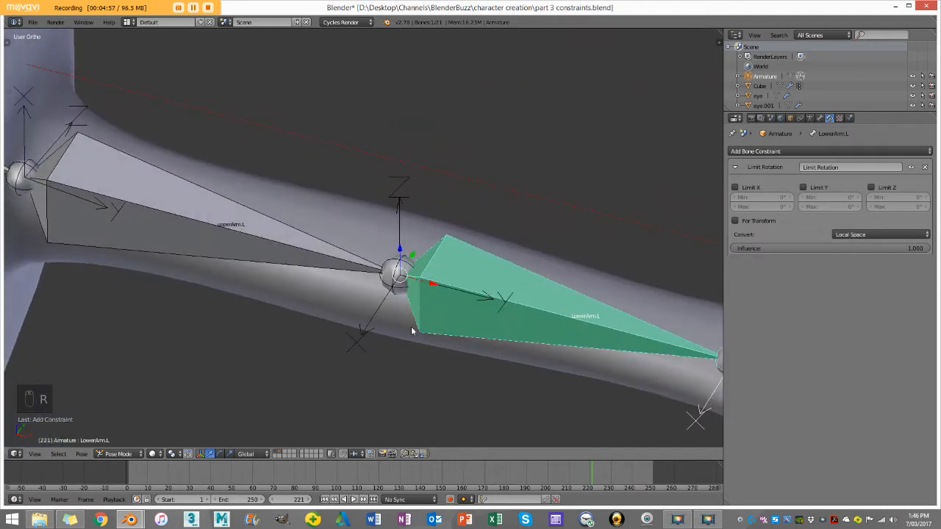
Step: Enable Limit X and Limit Y on LowerArm.L's Limit Rotation constraint, leaving their ranges at 0°
{"action": "left_click", "coordinate": [736, 188]}
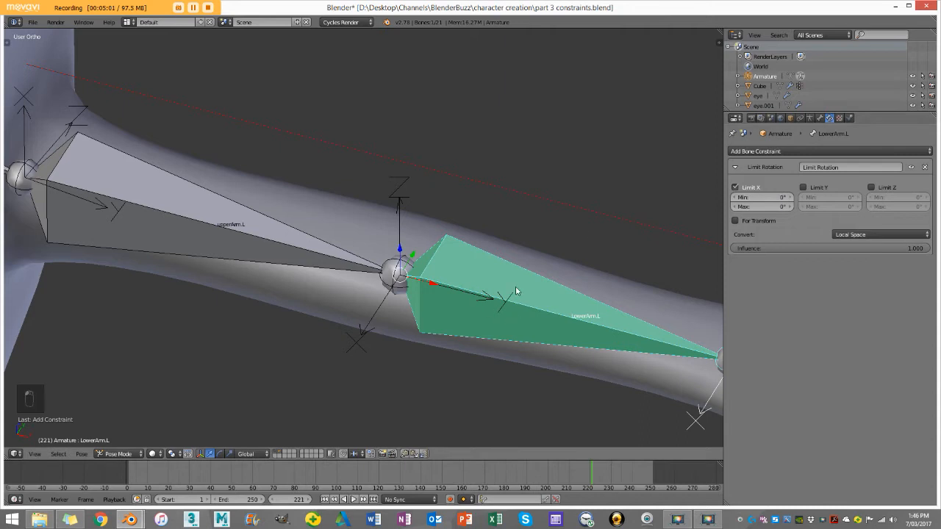
{"action": "scroll", "coordinate": [486, 294], "scroll_direction": "down", "scroll_amount": 4}
{"action": "scroll", "coordinate": [495, 309], "scroll_direction": "up", "scroll_amount": 3}
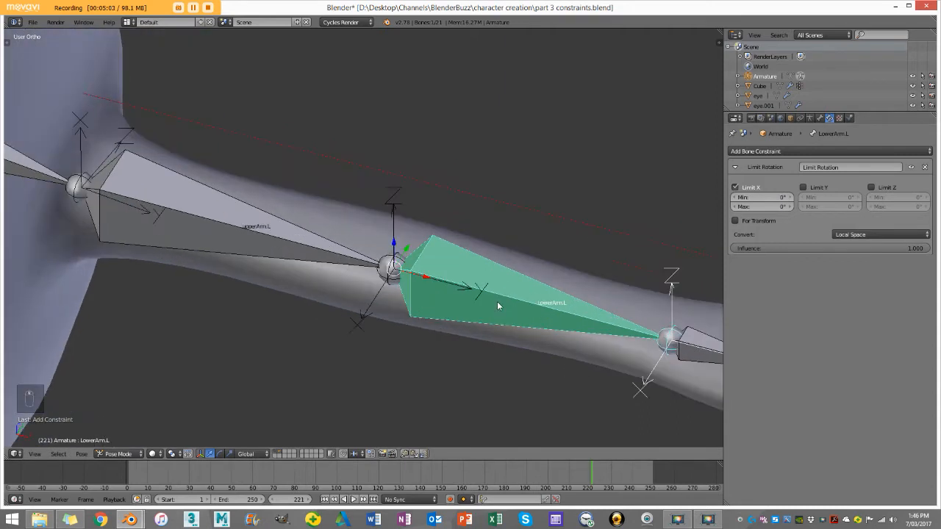
{"action": "left_click", "coordinate": [810, 190]}
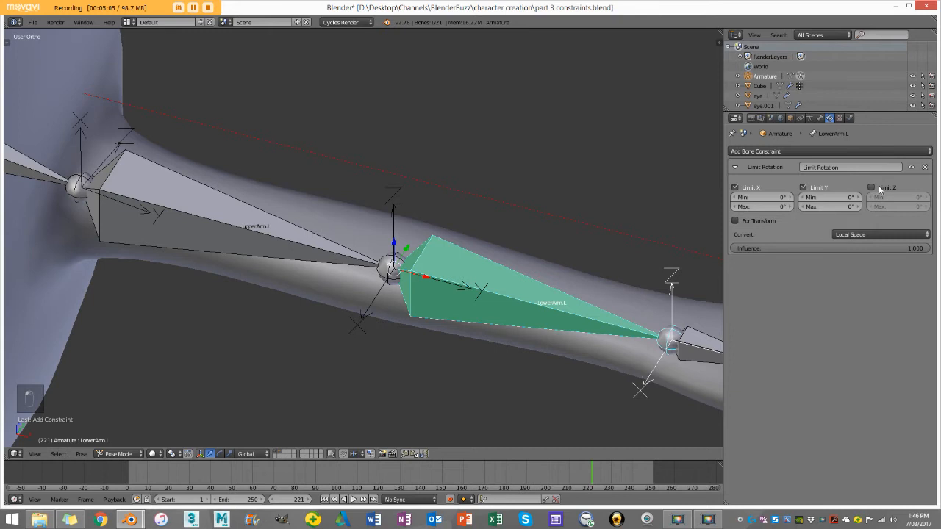
Step: Test the X and Y limits by rotating LowerArm.L from several view angles, cancelling each rotation
{"action": "scroll", "coordinate": [513, 310], "scroll_direction": "down", "scroll_amount": 4}
{"action": "key", "text": "KP_7"}
{"action": "key", "text": "r"}
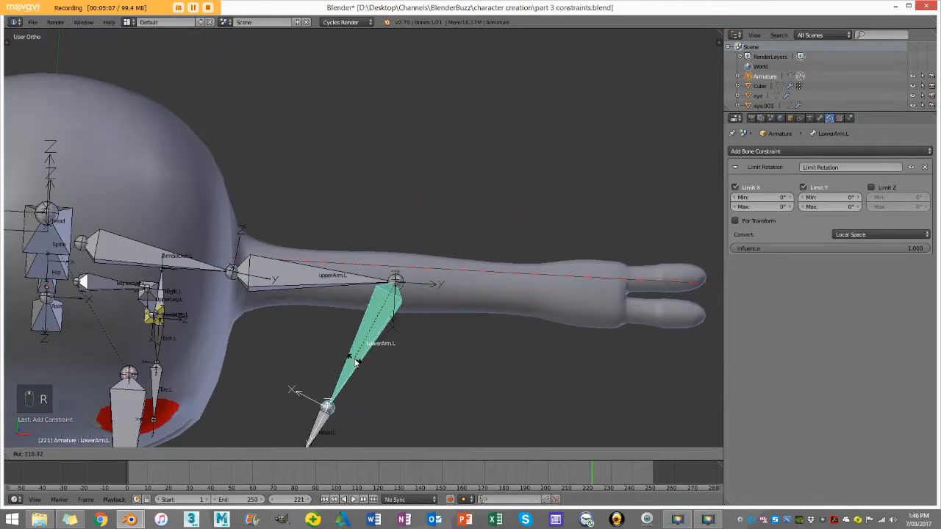
{"action": "right_click", "coordinate": [426, 235]}
{"action": "middle_click_drag", "start_coordinate": [430, 277], "coordinate": [449, 132]}
{"action": "key", "text": "r"}
{"action": "right_click", "coordinate": [490, 153]}
{"action": "middle_click_drag", "start_coordinate": [484, 247], "coordinate": [461, 234]}
{"action": "key", "text": "r"}
{"action": "right_click", "coordinate": [477, 157]}
{"action": "middle_click_drag", "start_coordinate": [477, 157], "coordinate": [491, 293]}
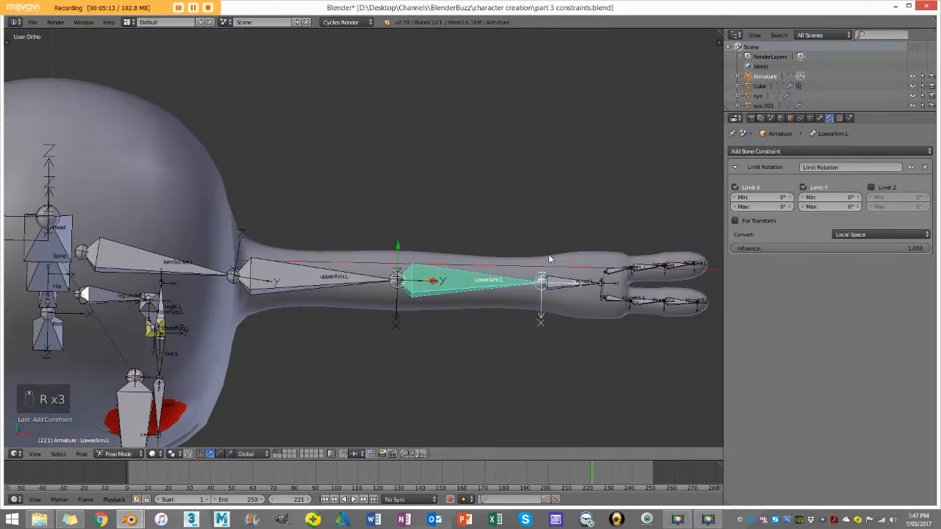
Step: Test how LowerArm.L still swings around its Z axis in top view without keeping the rotation
{"action": "key", "text": "KP_7"}
{"action": "scroll", "coordinate": [544, 220], "scroll_direction": "down", "scroll_amount": 3}
{"action": "key", "text": "r"}
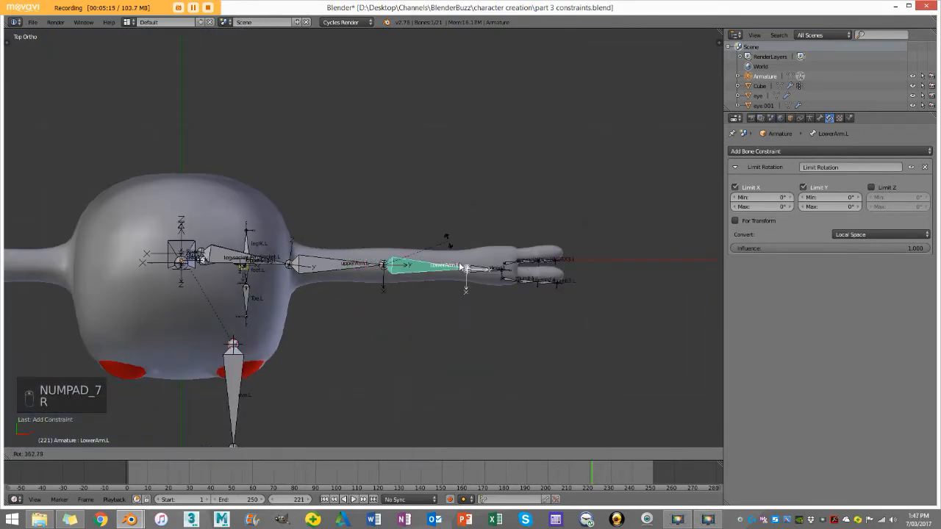
{"action": "right_click", "coordinate": [422, 255]}
{"action": "scroll", "coordinate": [422, 256], "scroll_direction": "up", "scroll_amount": 3}
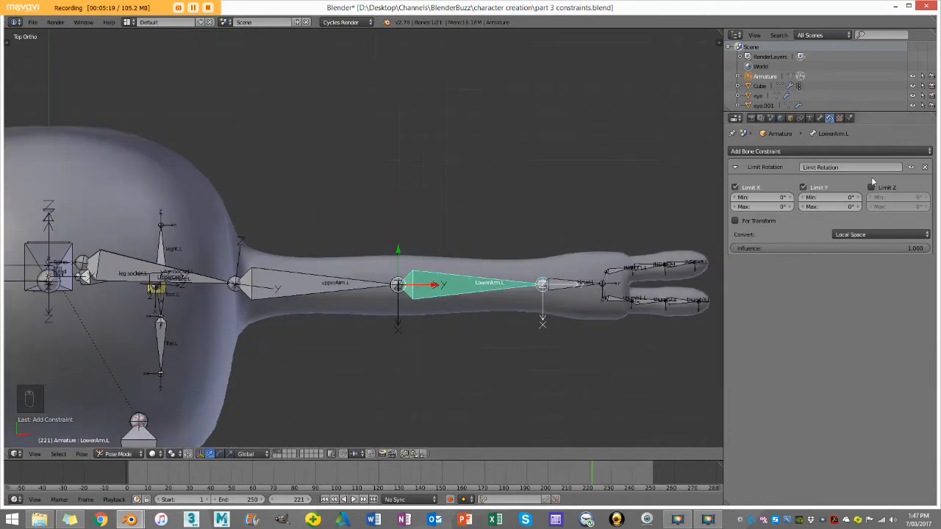
Step: Enable Limit Z on LowerArm.L's constraint and test it with a cancelled rotation
{"action": "left_click", "coordinate": [870, 188]}
{"action": "key", "text": "r"}
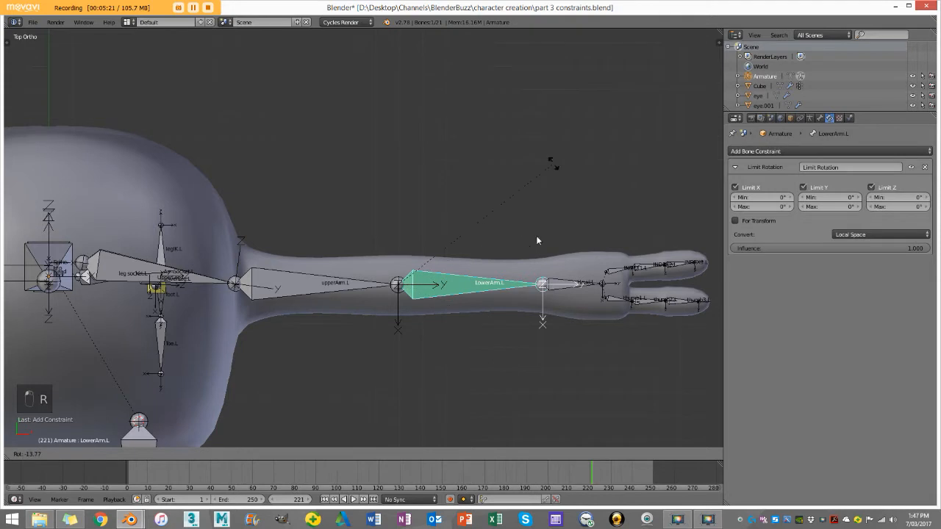
{"action": "right_click", "coordinate": [541, 199]}
Step: Try a Limit Z minimum of -70° and test the forward elbow bend with cancelled rotations
{"action": "left_click", "coordinate": [896, 197]}
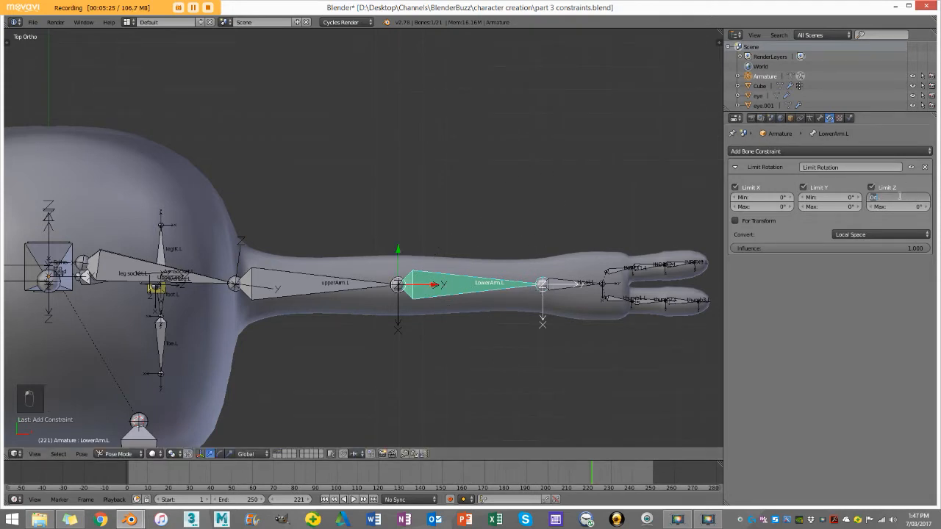
{"action": "type", "text": "-70"}
{"action": "key", "text": "Return"}
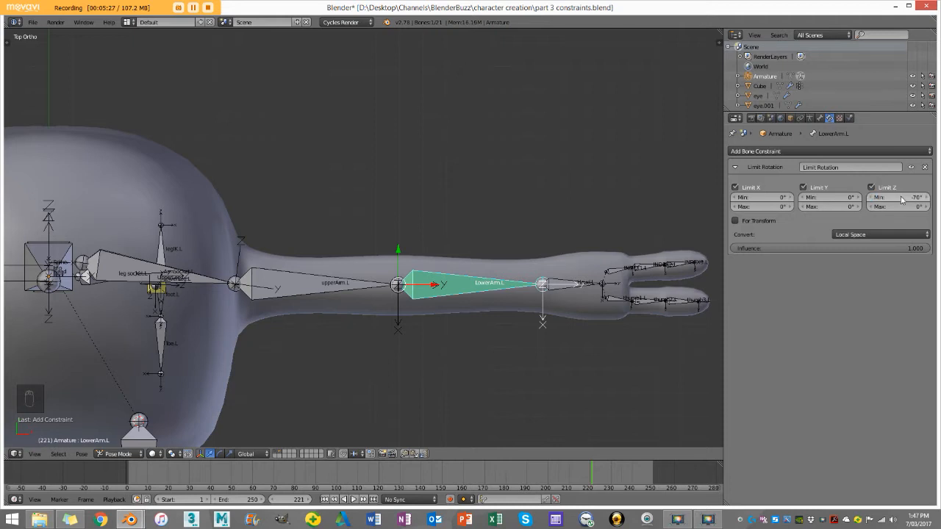
{"action": "scroll", "coordinate": [524, 247], "scroll_direction": "down", "scroll_amount": 2}
{"action": "key", "text": "r"}
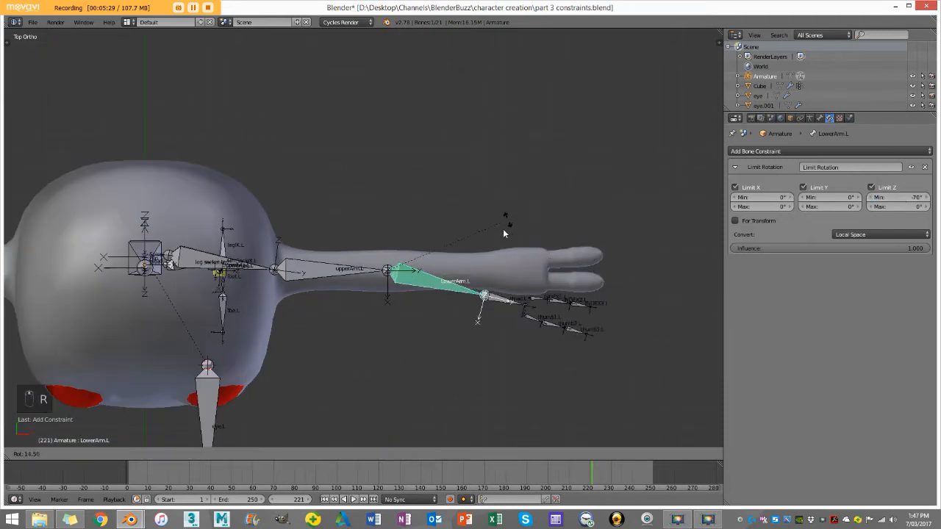
{"action": "right_click", "coordinate": [374, 302]}
{"action": "key", "text": "r"}
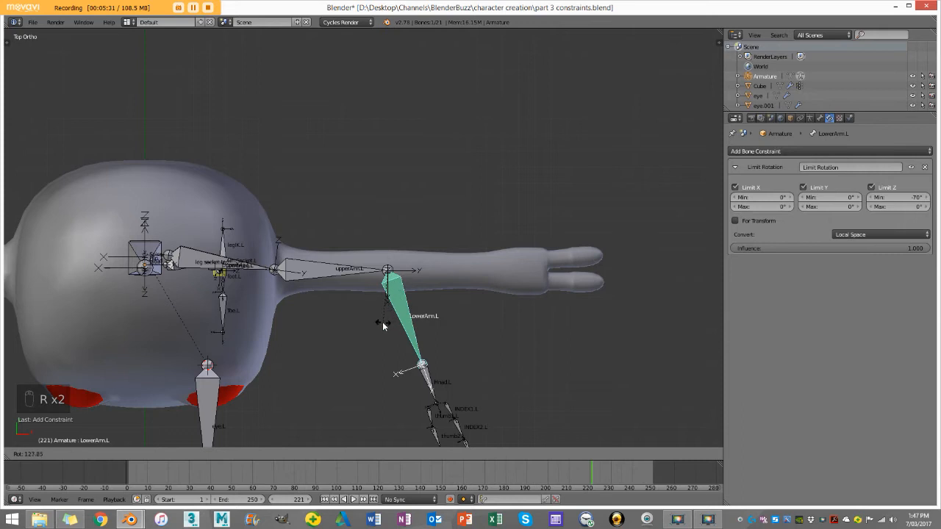
{"action": "right_click", "coordinate": [382, 323]}
Step: Try lowering the Limit Z minimum to -121.5°, testing the elbow's forward bend after each adjustment
{"action": "left_click_drag", "start_coordinate": [906, 198], "coordinate": [878, 197]}
{"action": "key", "text": "r"}
{"action": "right_click", "coordinate": [233, 293]}
{"action": "key", "text": "r"}
{"action": "right_click", "coordinate": [363, 299]}
{"action": "left_click_drag", "start_coordinate": [904, 198], "coordinate": [882, 197]}
{"action": "key", "text": "r"}
{"action": "right_click", "coordinate": [335, 283]}
{"action": "key", "text": "r"}
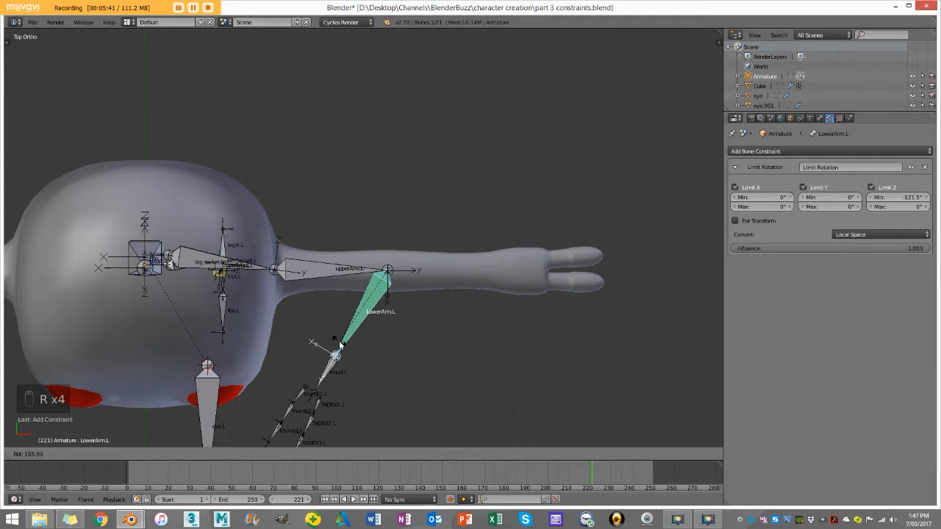
{"action": "right_click", "coordinate": [340, 344]}
Step: Try a Limit Z minimum of -156.3° and test how far the forearm folds toward the body
{"action": "left_click_drag", "start_coordinate": [906, 197], "coordinate": [888, 197]}
{"action": "key", "text": "r"}
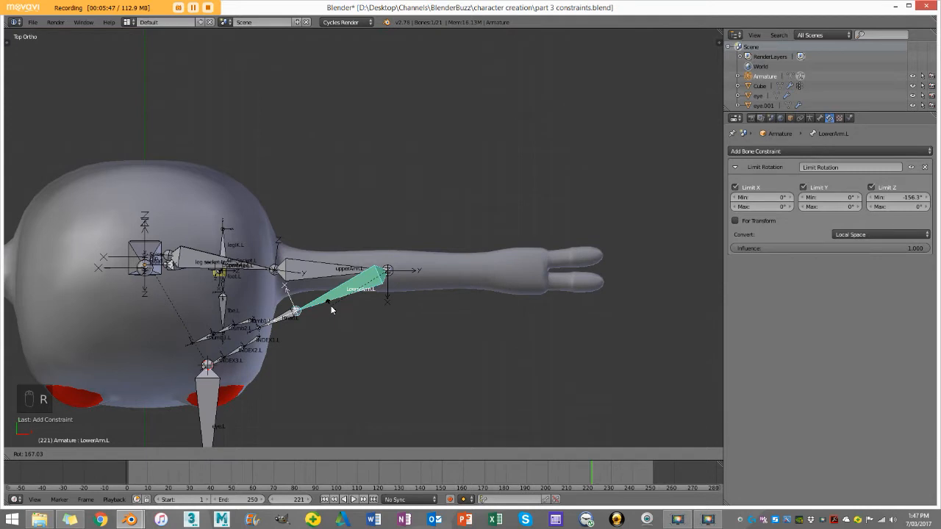
{"action": "right_click", "coordinate": [331, 309]}
Step: Set the Limit Z minimum of LowerArm.L's constraint to -150°
{"action": "double_click", "coordinate": [909, 195]}
{"action": "key", "text": "BackSpace"}
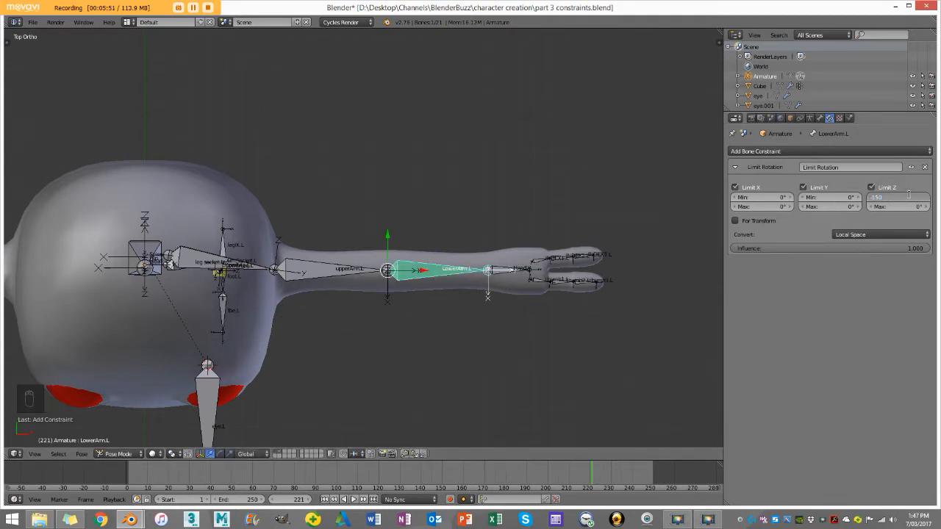
{"action": "key", "text": "Return"}
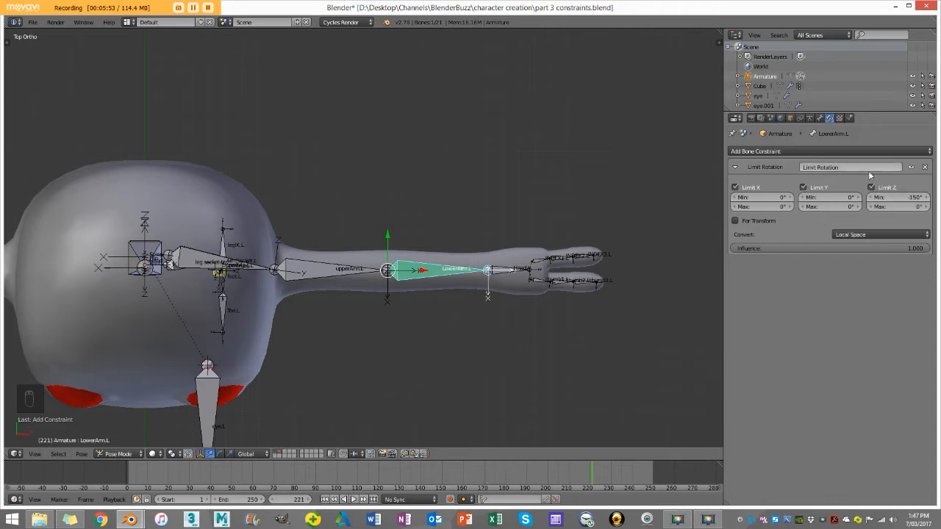
Step: Test LowerArm.L's Z rotation range in top view, cancelling each rotation
{"action": "key", "text": "r"}
{"action": "right_click", "coordinate": [458, 200]}
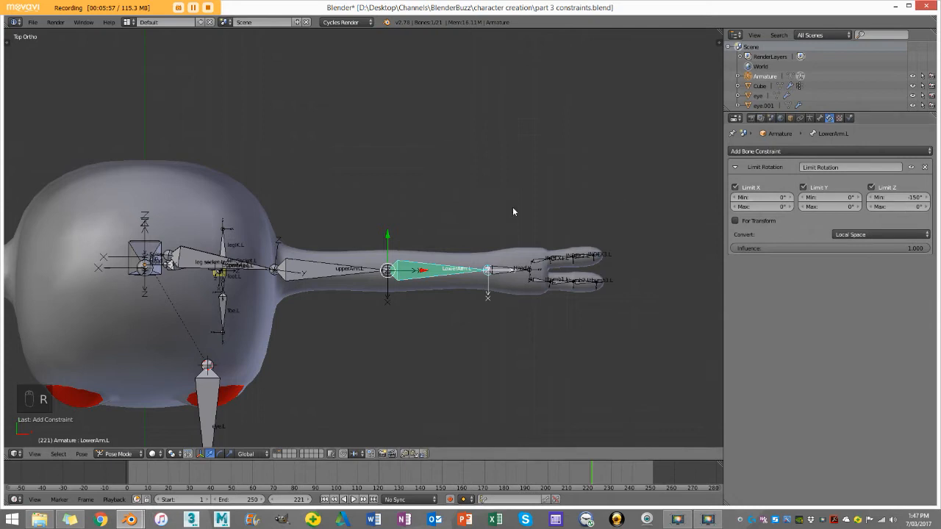
{"action": "scroll", "coordinate": [512, 207], "scroll_direction": "up", "scroll_amount": 3}
{"action": "key", "text": "r"}
{"action": "key", "text": "r"}
{"action": "right_click", "coordinate": [593, 167]}
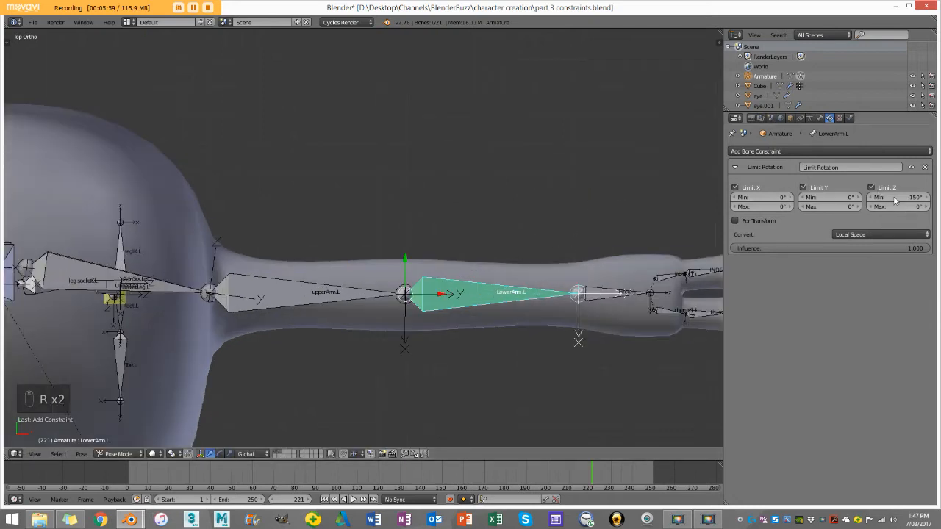
Step: Test the limited elbow bend from an angled view of the whole arm without keeping the rotations
{"action": "scroll", "coordinate": [593, 167], "scroll_direction": "down", "scroll_amount": 4}
{"action": "middle_click_drag", "start_coordinate": [473, 197], "coordinate": [478, 238]}
{"action": "key", "text": "r"}
{"action": "right_click", "coordinate": [304, 282]}
{"action": "key", "text": "r"}
{"action": "right_click", "coordinate": [326, 263]}
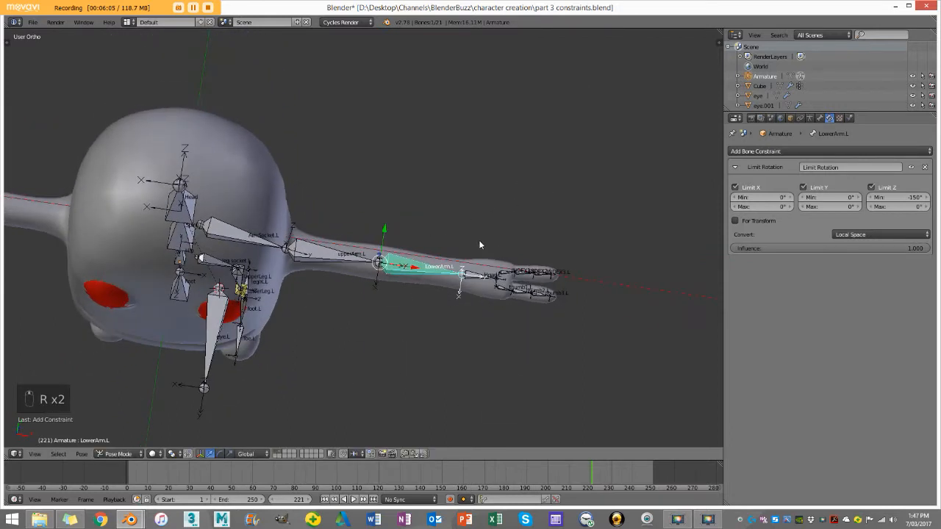
Step: Recheck LowerArm.L's folding limit against the upper arm from the top view, cancelling both rotations
{"action": "key", "text": "KP_7"}
{"action": "key", "text": "r"}
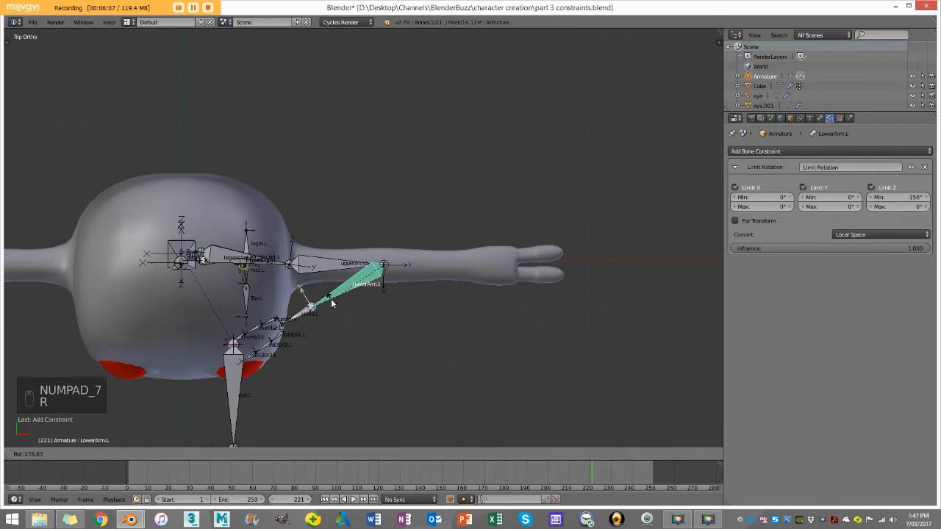
{"action": "right_click", "coordinate": [441, 301]}
{"action": "key", "text": "r"}
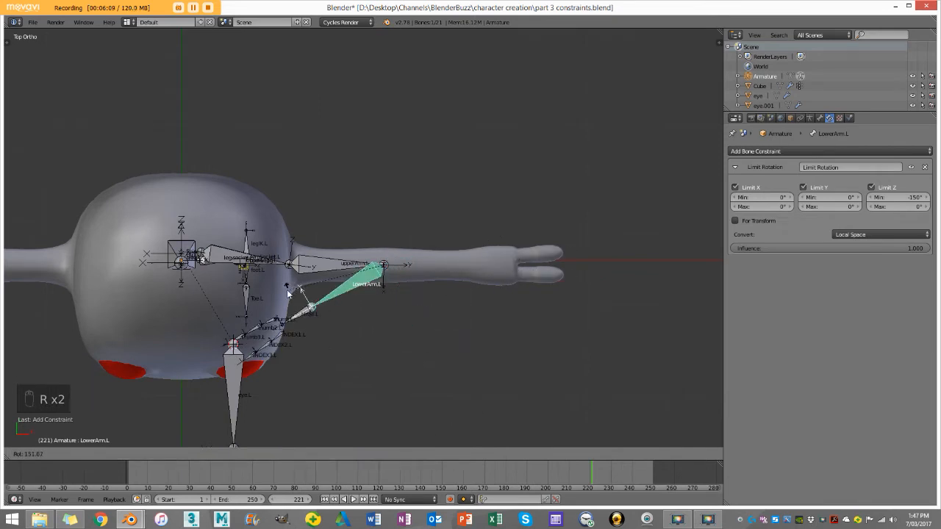
{"action": "right_click", "coordinate": [331, 298]}
{"action": "middle_click_drag", "start_coordinate": [357, 302], "coordinate": [340, 249]}
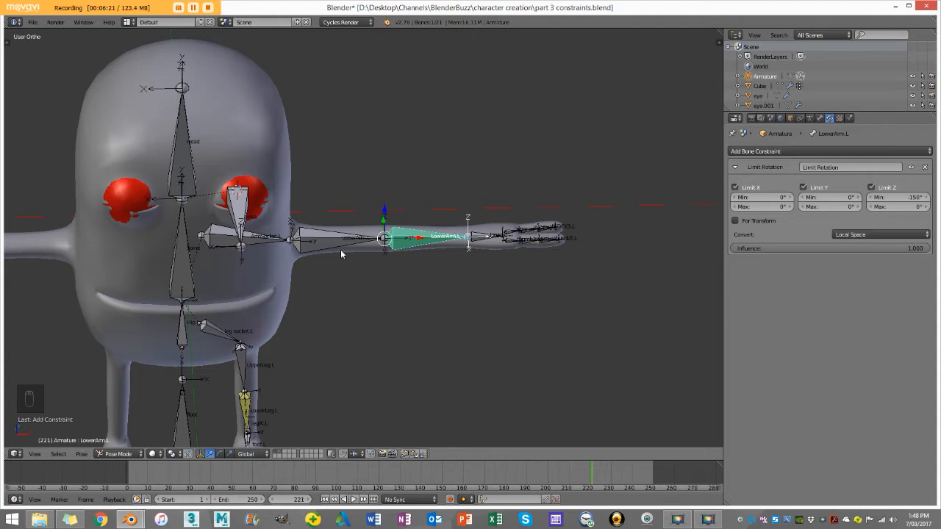
Step: Examine the wrist and hand bones up close and briefly test LowerArm.L's rotation again without keeping it
{"action": "middle_click_drag", "start_coordinate": [492, 211], "coordinate": [497, 256]}
{"action": "scroll", "coordinate": [498, 255], "scroll_direction": "up", "scroll_amount": 4}
{"action": "scroll", "coordinate": [544, 279], "scroll_direction": "down", "scroll_amount": 2}
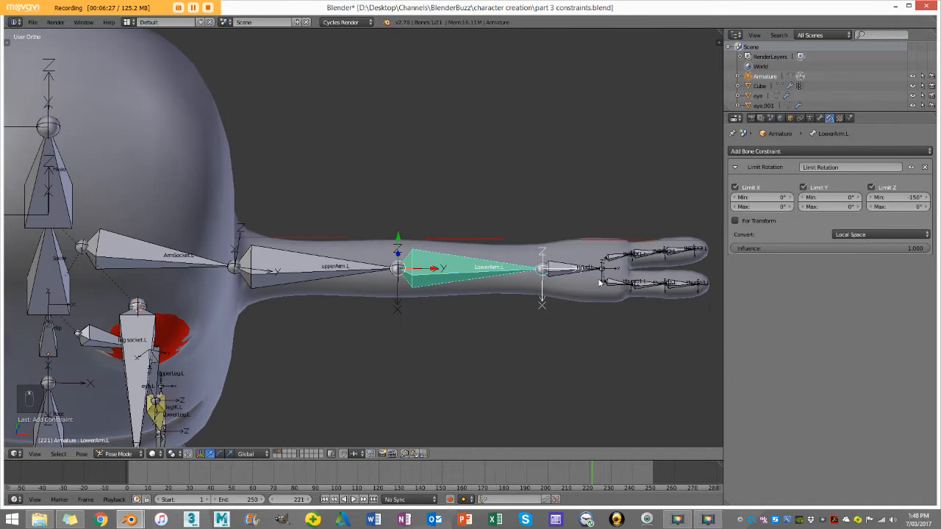
{"action": "right_click", "coordinate": [577, 270]}
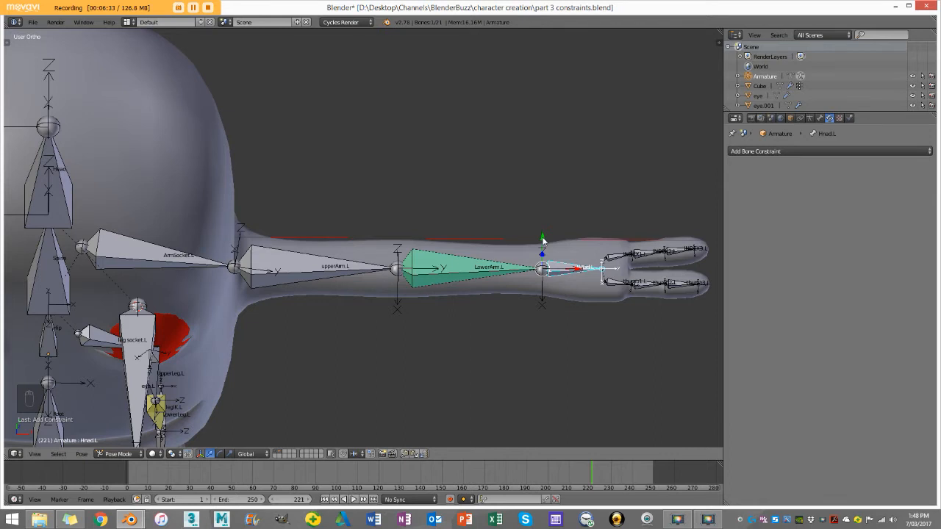
{"action": "middle_click_drag", "start_coordinate": [542, 243], "coordinate": [500, 229]}
{"action": "scroll", "coordinate": [500, 233], "scroll_direction": "up", "scroll_amount": 3}
{"action": "middle_click_drag", "start_coordinate": [555, 286], "coordinate": [456, 256], "text": "shift"}
{"action": "right_click", "coordinate": [357, 229]}
{"action": "middle_click_drag", "start_coordinate": [391, 235], "coordinate": [398, 265]}
{"action": "key", "text": "r"}
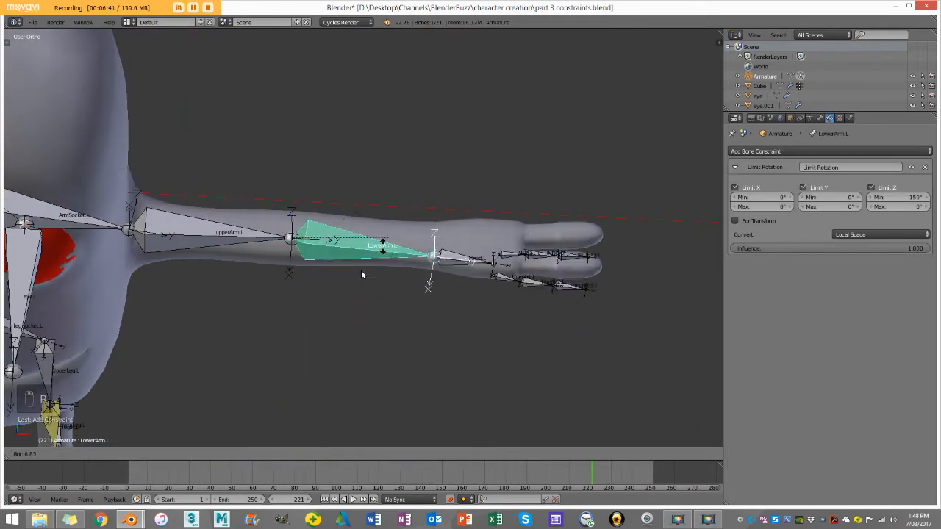
{"action": "key", "text": "Escape"}
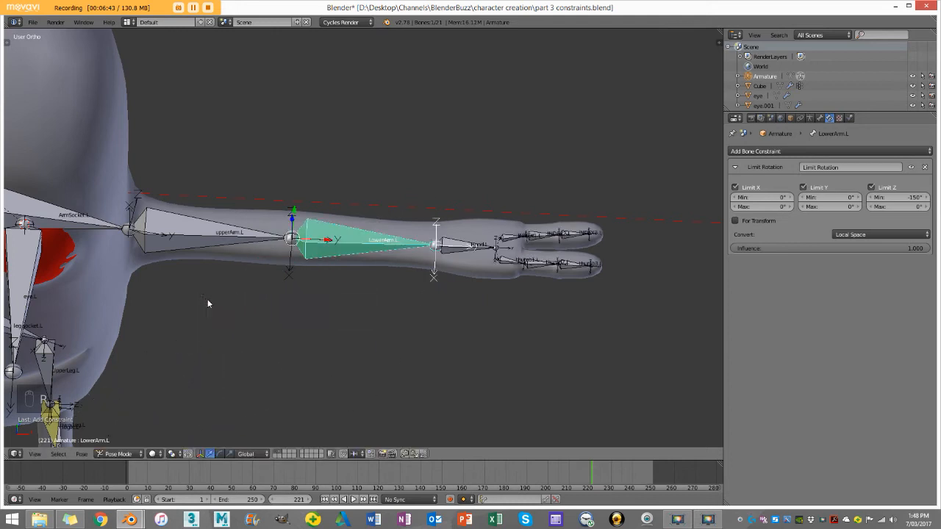
Step: Add a Limit Rotation bone constraint to the hand bone Hnad.L
{"action": "right_click", "coordinate": [450, 250]}
{"action": "scroll", "coordinate": [514, 258], "scroll_direction": "up", "scroll_amount": 3}
{"action": "scroll", "coordinate": [535, 261], "scroll_direction": "down", "scroll_amount": 2}
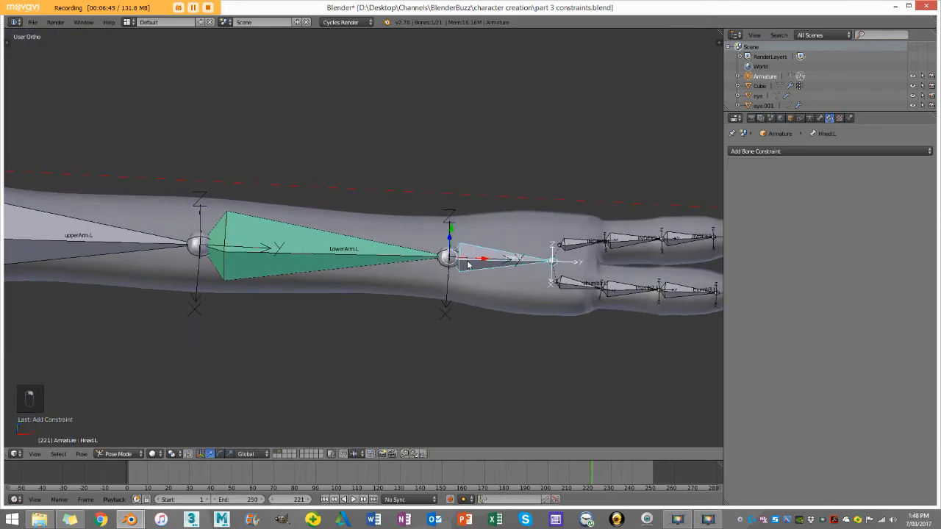
{"action": "key", "text": "KP_7"}
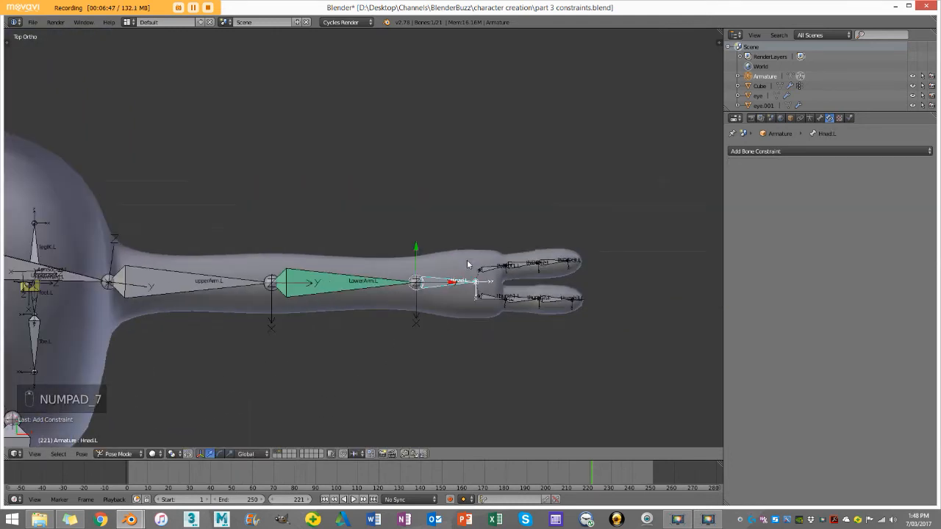
{"action": "scroll", "coordinate": [474, 266], "scroll_direction": "up", "scroll_amount": 2}
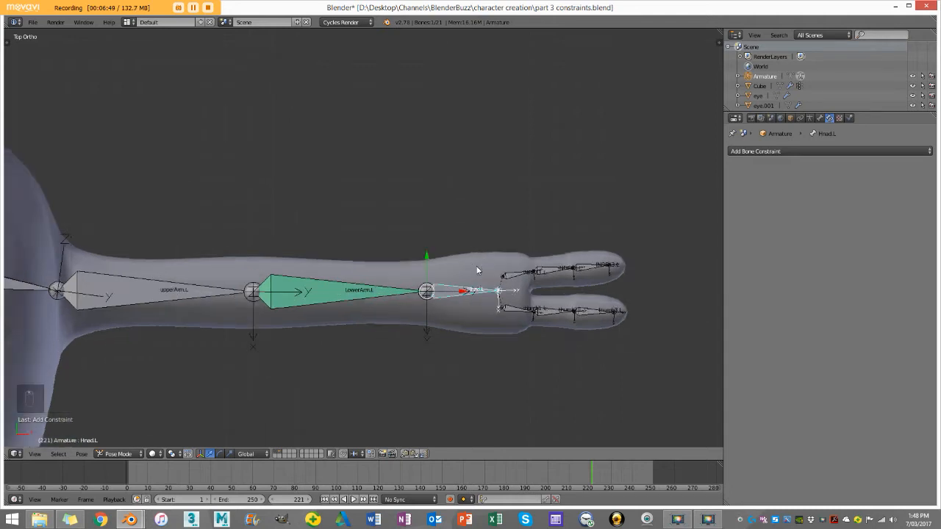
{"action": "scroll", "coordinate": [478, 237], "scroll_direction": "up", "scroll_amount": 1}
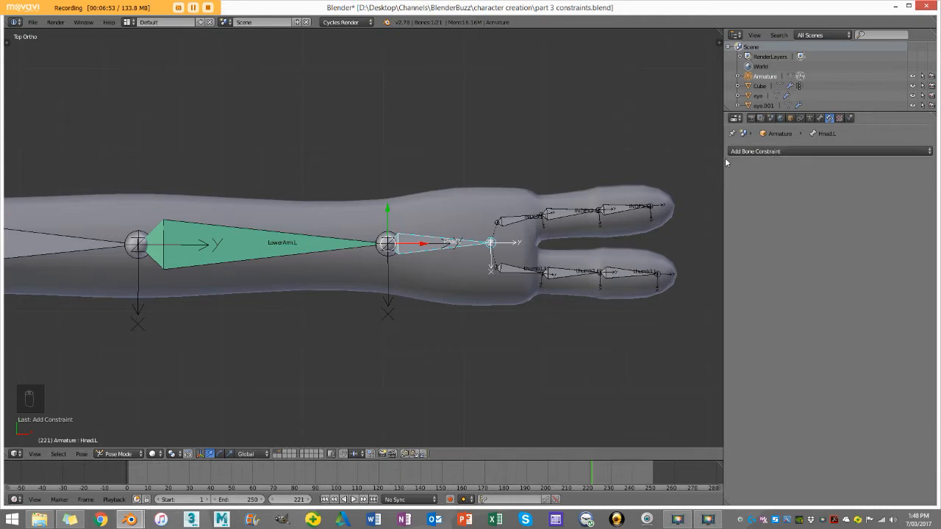
{"action": "left_click", "coordinate": [776, 151]}
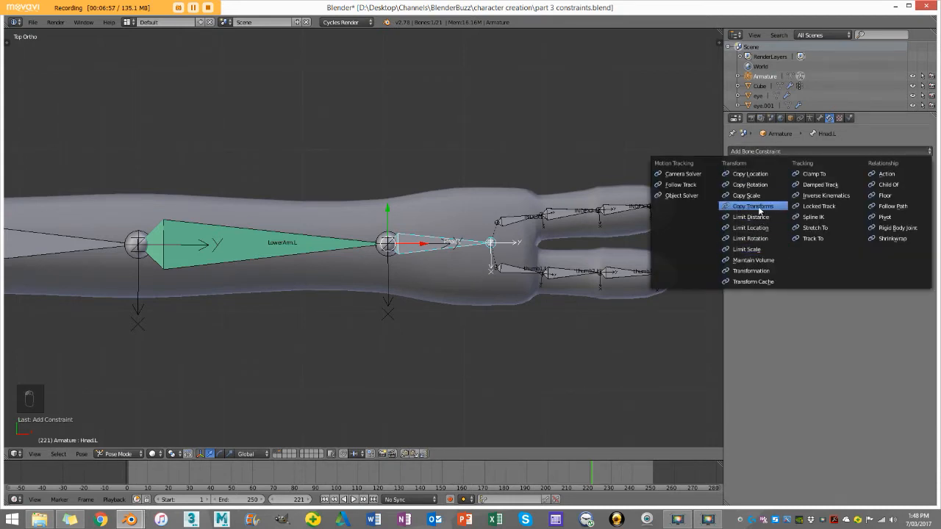
{"action": "left_click", "coordinate": [772, 239]}
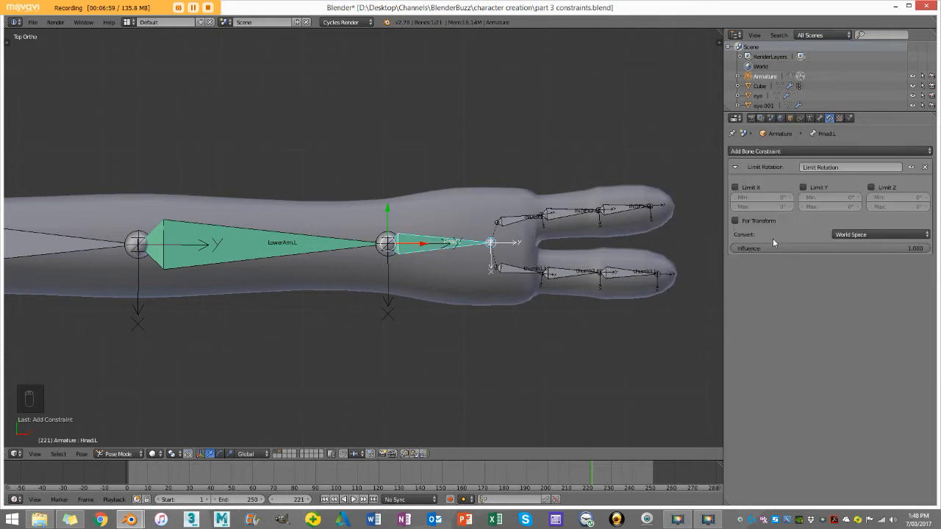
Step: Enable Limit X, Y and Z on the hand bone's constraint and convert it in Local Space
{"action": "left_click", "coordinate": [737, 189]}
{"action": "scroll", "coordinate": [461, 239], "scroll_direction": "up", "scroll_amount": 1}
{"action": "middle_click_drag", "start_coordinate": [461, 238], "coordinate": [425, 182]}
{"action": "left_click", "coordinate": [910, 239]}
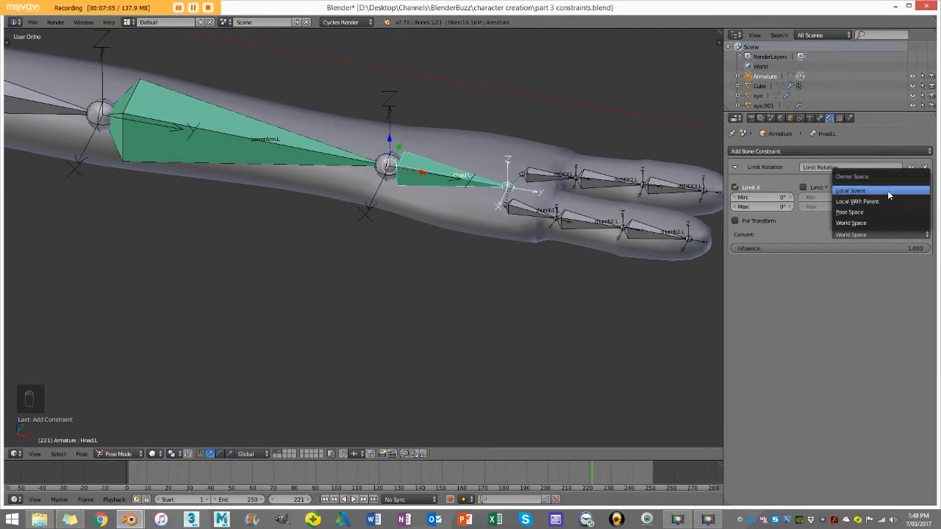
{"action": "left_click", "coordinate": [889, 191]}
{"action": "scroll", "coordinate": [479, 195], "scroll_direction": "up", "scroll_amount": 3}
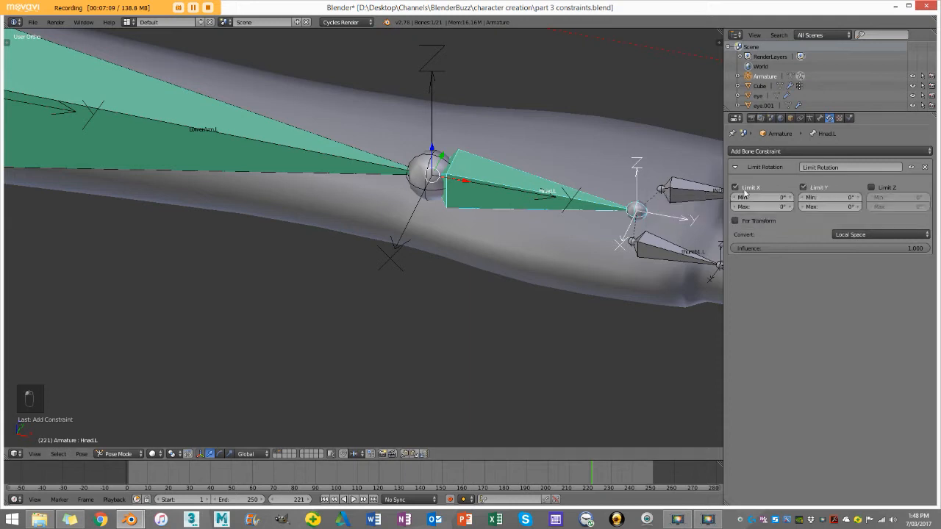
{"action": "left_click", "coordinate": [871, 188]}
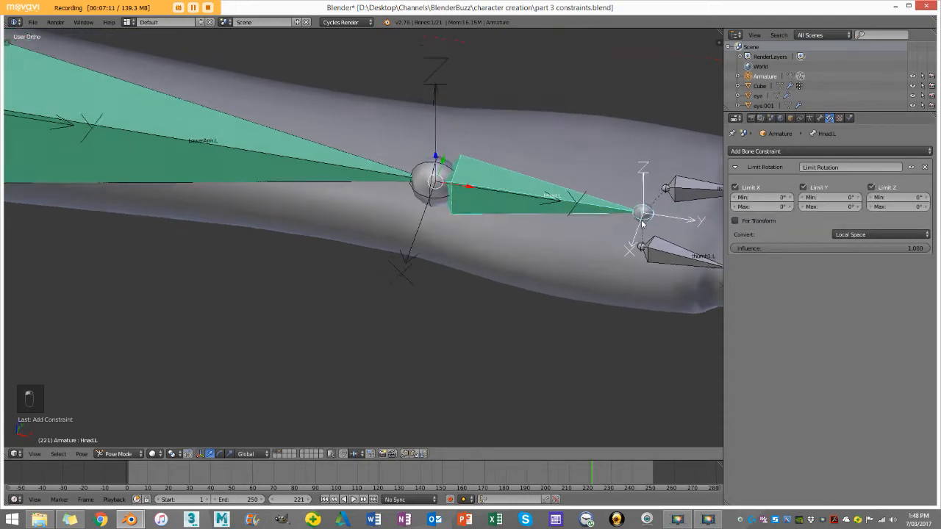
Step: Set the hand bone's Limit Z range to a minimum of -45° and a maximum of 45°
{"action": "key", "text": "KP_7"}
{"action": "scroll", "coordinate": [580, 218], "scroll_direction": "down", "scroll_amount": 1}
{"action": "middle_click_drag", "start_coordinate": [555, 238], "coordinate": [505, 243], "text": "shift"}
{"action": "left_click", "coordinate": [902, 197]}
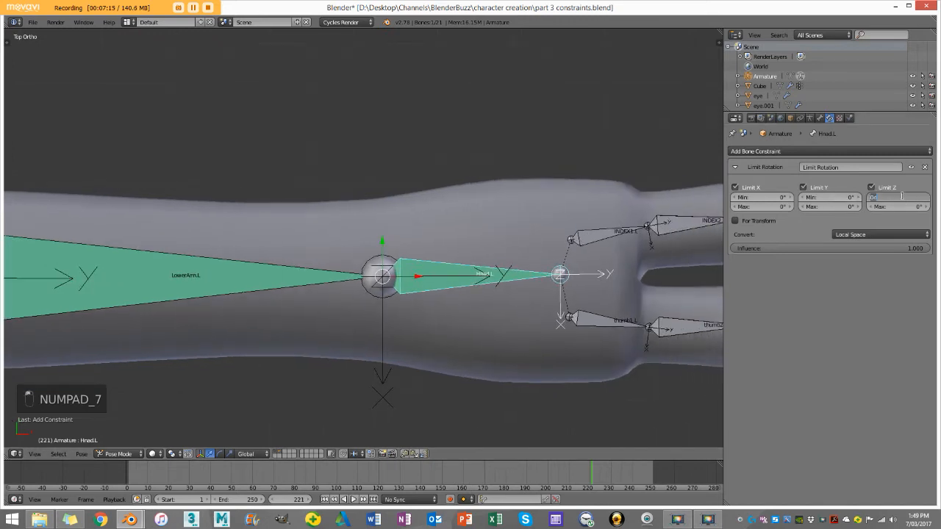
{"action": "type", "text": "-45"}
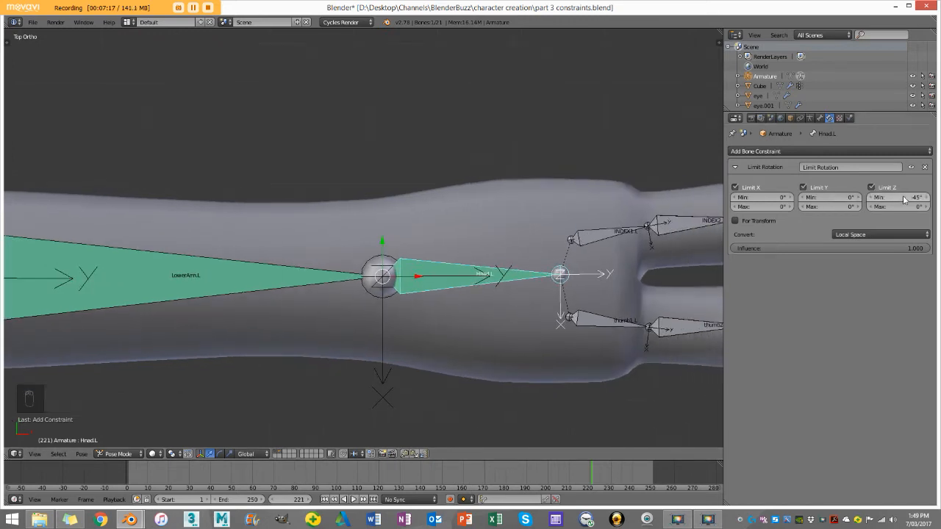
{"action": "key", "text": "Return"}
{"action": "left_click", "coordinate": [907, 205]}
{"action": "type", "text": "45"}
{"action": "key", "text": "Return"}
Step: Test the hand bone's sideways rotation in both directions from the top view, cancelling each rotation
{"action": "scroll", "coordinate": [601, 292], "scroll_direction": "down", "scroll_amount": 2}
{"action": "key", "text": "r"}
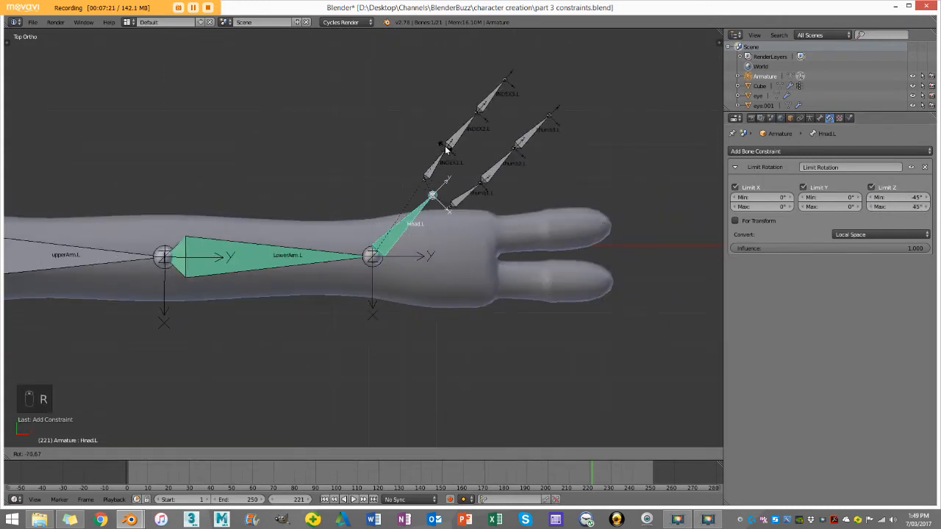
{"action": "key", "text": "r"}
{"action": "right_click", "coordinate": [399, 95]}
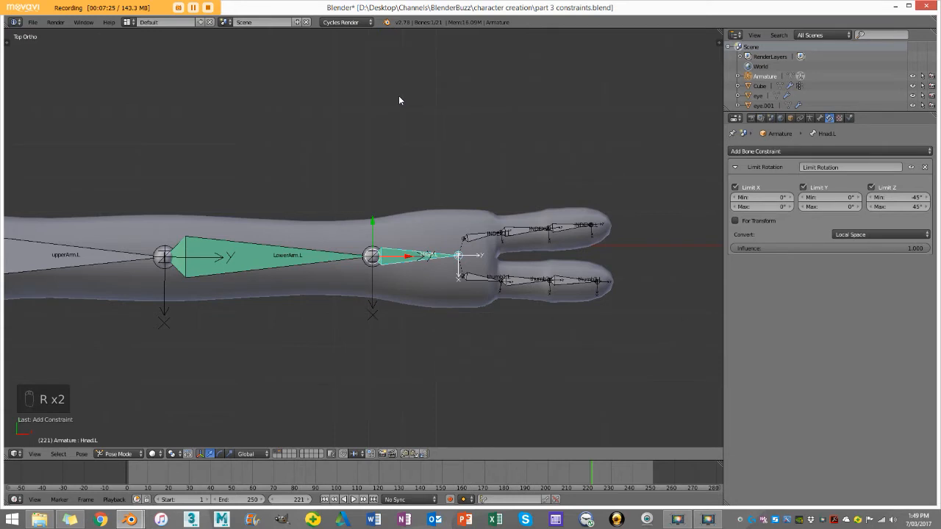
{"action": "key", "text": "r"}
{"action": "right_click", "coordinate": [452, 211]}
{"action": "scroll", "coordinate": [452, 211], "scroll_direction": "up", "scroll_amount": 2}
{"action": "key", "text": "r"}
{"action": "right_click", "coordinate": [389, 125]}
{"action": "key", "text": "r"}
{"action": "right_click", "coordinate": [389, 166]}
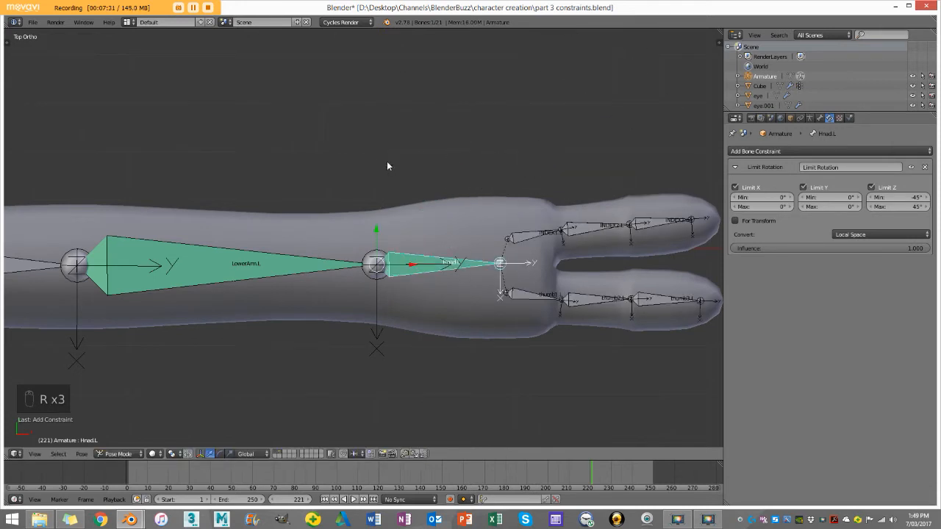
{"action": "key", "text": "r"}
{"action": "right_click", "coordinate": [405, 302]}
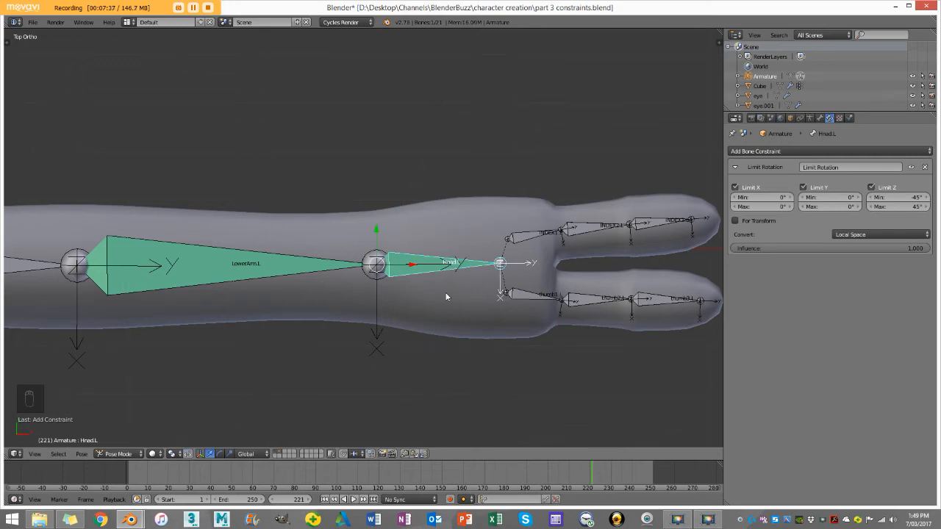
{"action": "scroll", "coordinate": [444, 294], "scroll_direction": "down", "scroll_amount": 3}
{"action": "key", "text": "r"}
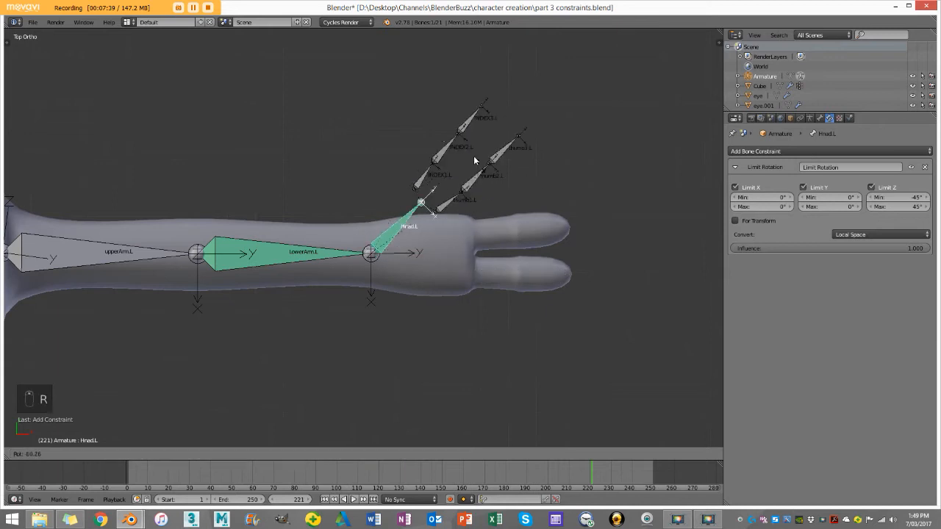
{"action": "right_click", "coordinate": [358, 328]}
Step: Try a Limit X minimum of -45° on the hand bone and test its downward bend in front view
{"action": "key", "text": "KP_1"}
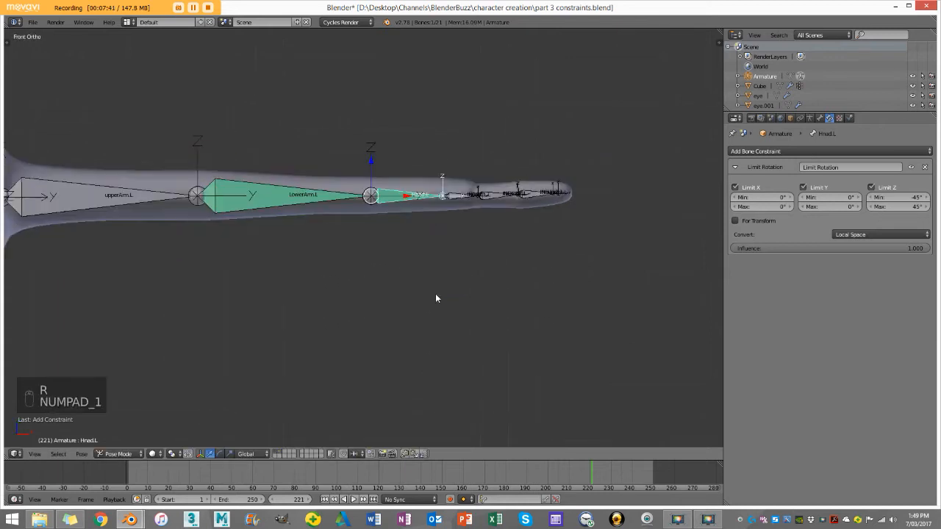
{"action": "scroll", "coordinate": [501, 226], "scroll_direction": "up", "scroll_amount": 2}
{"action": "middle_click_drag", "start_coordinate": [520, 224], "coordinate": [383, 340]}
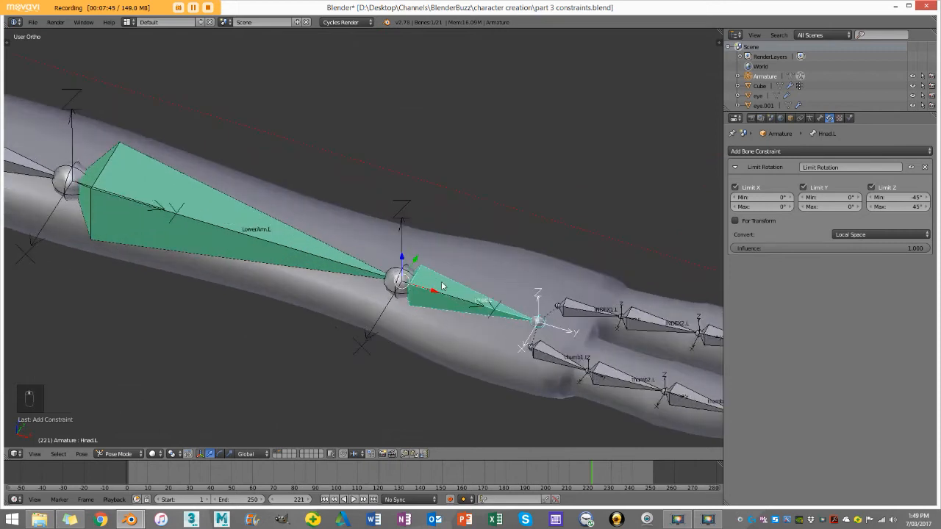
{"action": "key", "text": "KP_1"}
{"action": "left_click", "coordinate": [762, 197]}
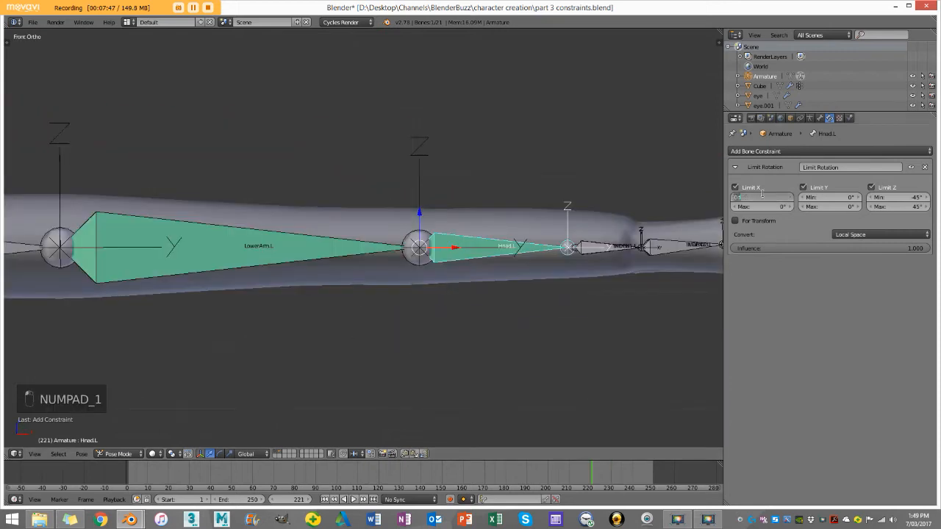
{"action": "type", "text": "-45"}
{"action": "key", "text": "Return"}
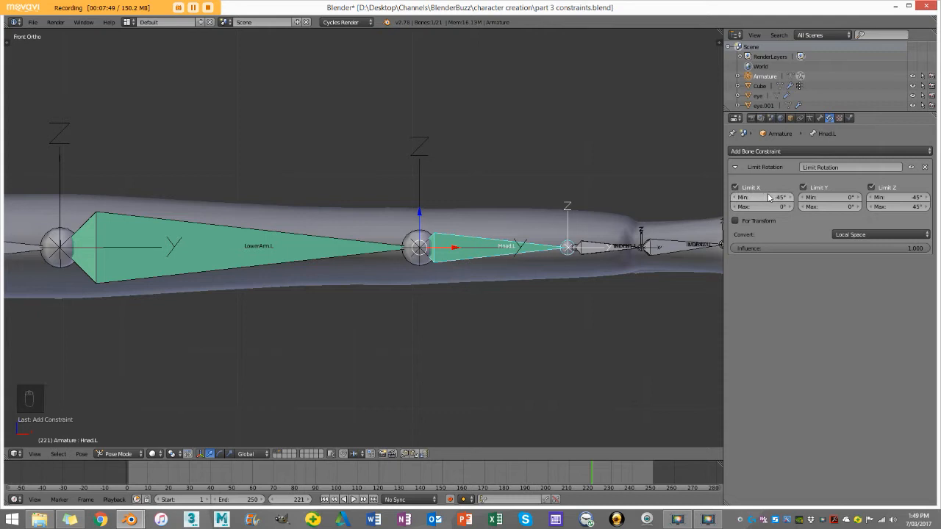
{"action": "key", "text": "r"}
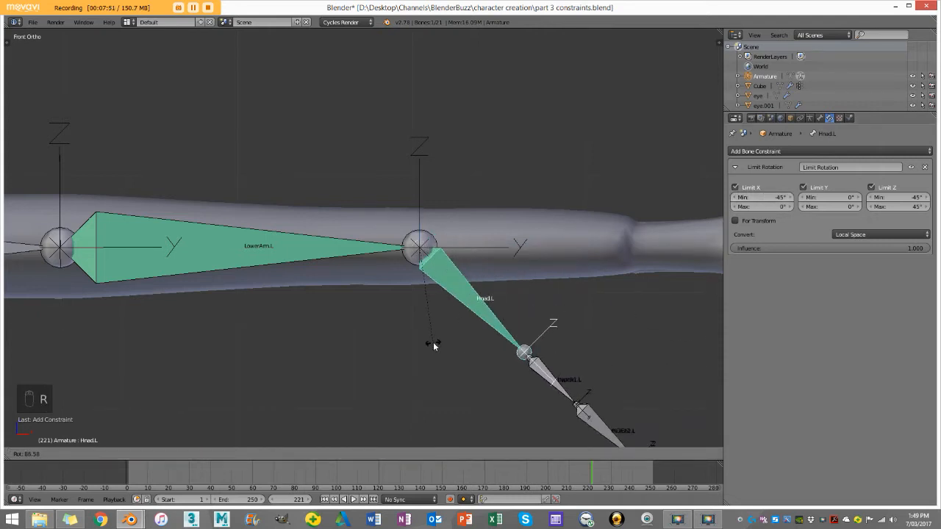
{"action": "key", "text": "Escape"}
Step: Set the hand bone's Limit X minimum to -90° and test the downward bend without keeping the rotation
{"action": "scroll", "coordinate": [694, 212], "scroll_direction": "down", "scroll_amount": 2}
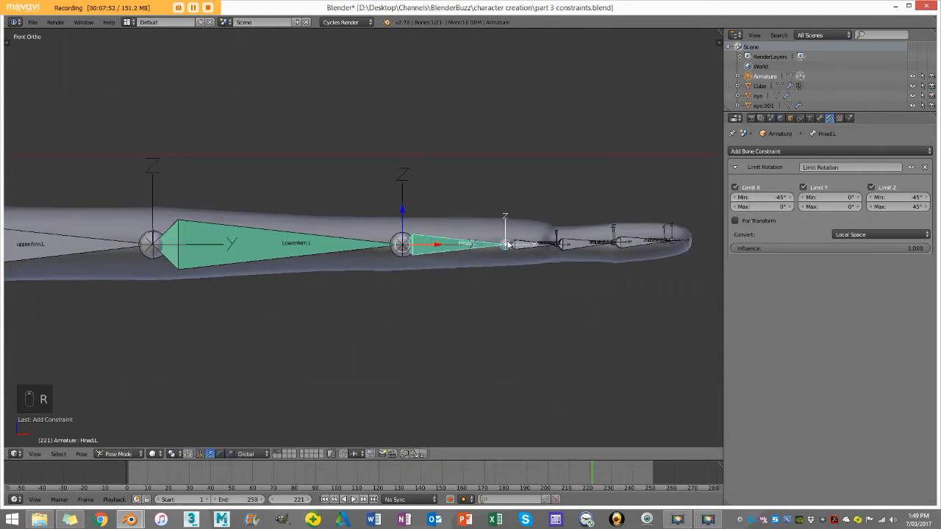
{"action": "left_click", "coordinate": [756, 197]}
{"action": "type", "text": "-90"}
{"action": "key", "text": "Return"}
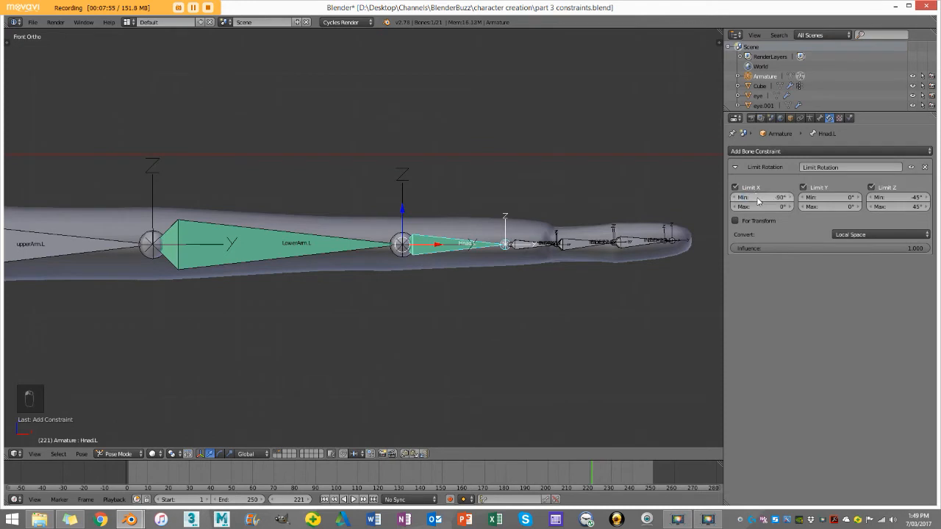
{"action": "key", "text": "r"}
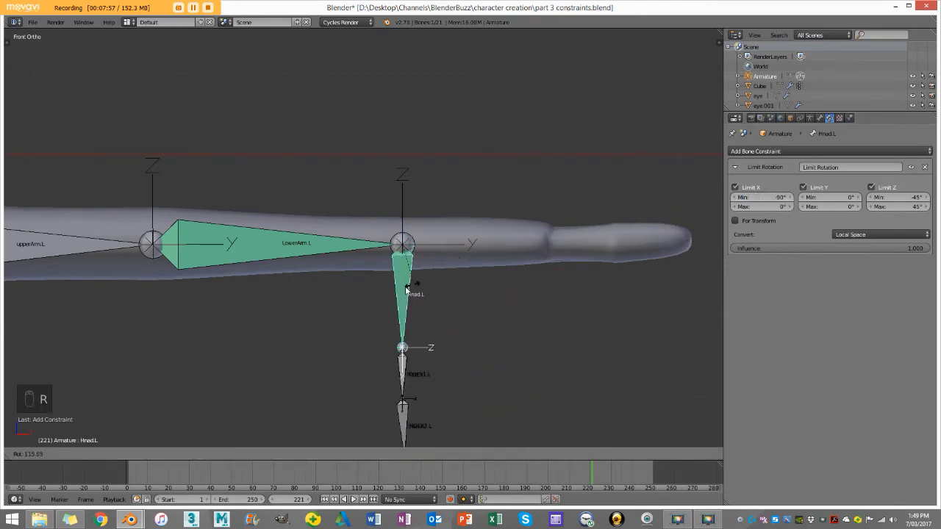
{"action": "right_click", "coordinate": [397, 294]}
{"action": "scroll", "coordinate": [397, 294], "scroll_direction": "down", "scroll_amount": 1}
{"action": "left_click", "coordinate": [395, 308]}
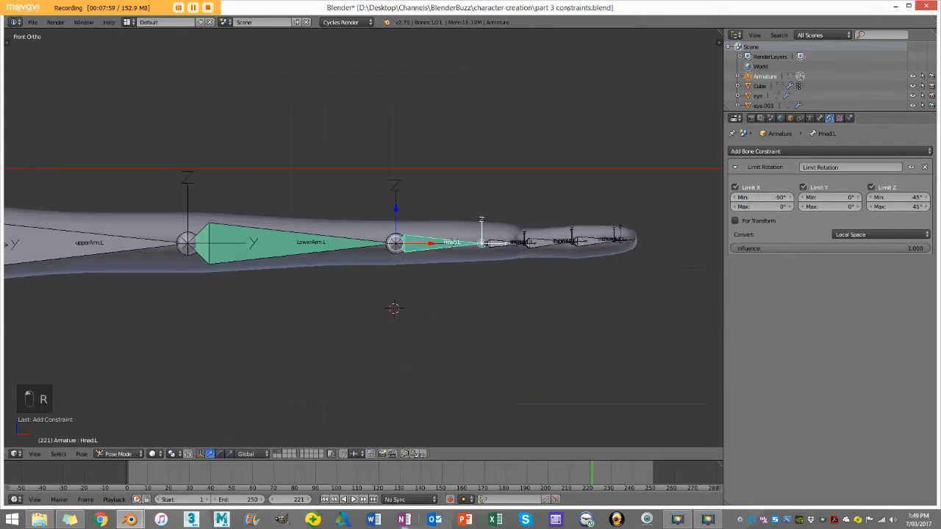
Step: Test the hand bone's upward and downward rotation in front view, cancelling both rotations
{"action": "key", "text": "r"}
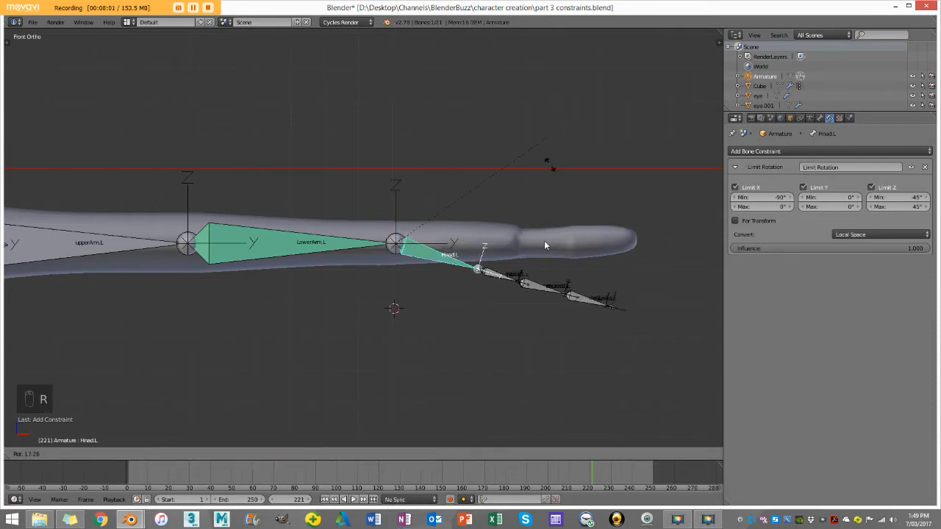
{"action": "right_click", "coordinate": [410, 294]}
{"action": "key", "text": "r"}
{"action": "right_click", "coordinate": [483, 66]}
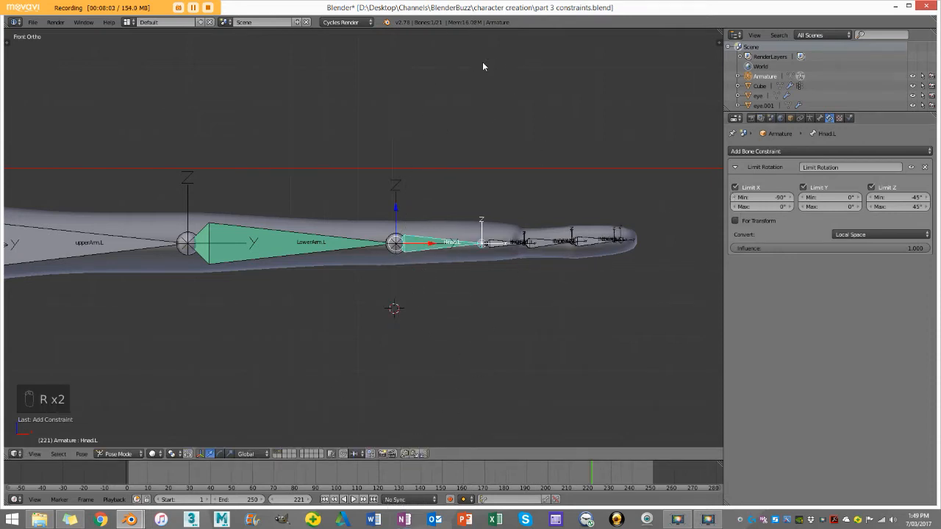
Step: Set the hand bone's Limit X maximum to 70° and test the upward bend without keeping the rotation
{"action": "left_click", "coordinate": [749, 206]}
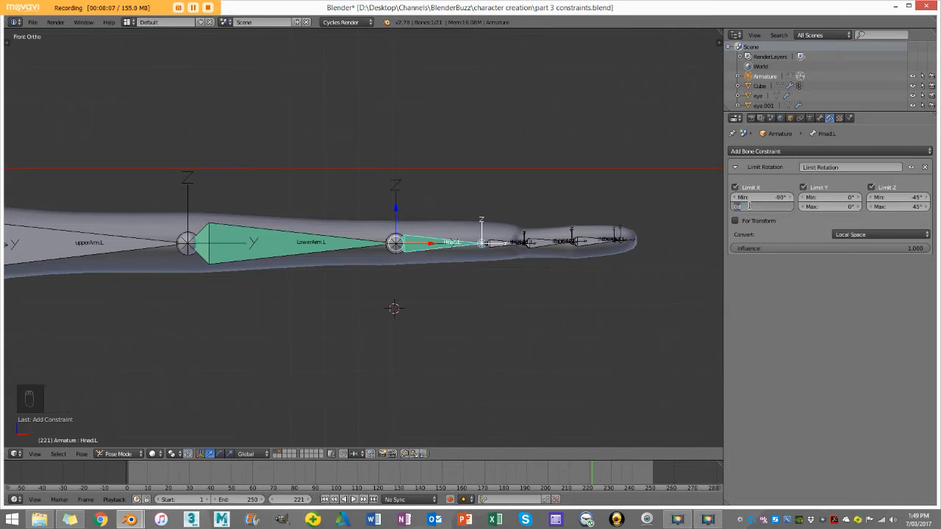
{"action": "type", "text": "70"}
{"action": "key", "text": "Return"}
{"action": "key", "text": "r"}
{"action": "key", "text": "r"}
{"action": "right_click", "coordinate": [420, 102]}
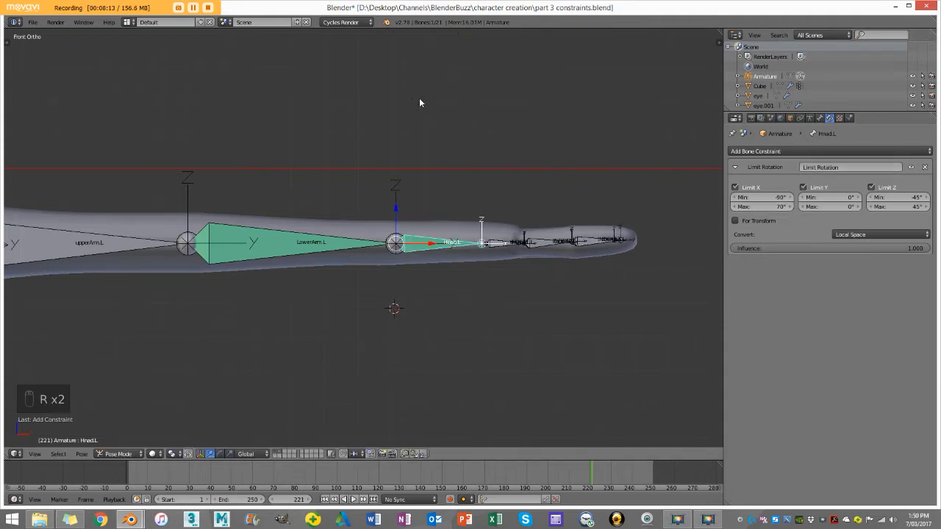
Step: Test the hand bone's upward and downward bend in front view and from another angle, cancelling each rotation
{"action": "key", "text": "r"}
{"action": "right_click", "coordinate": [461, 204]}
{"action": "key", "text": "r"}
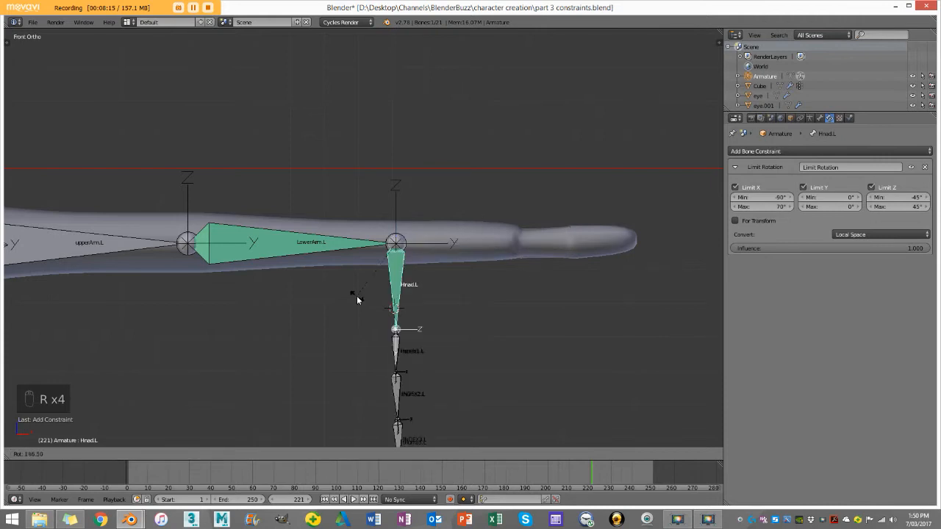
{"action": "right_click", "coordinate": [366, 166]}
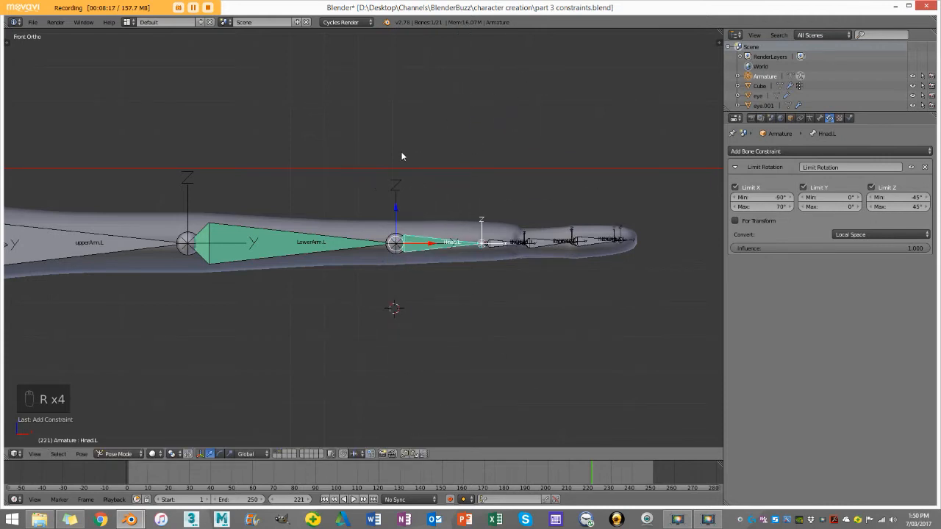
{"action": "middle_click_drag", "start_coordinate": [441, 171], "coordinate": [411, 251]}
{"action": "key", "text": "r"}
{"action": "right_click", "coordinate": [320, 358]}
{"action": "middle_click_drag", "start_coordinate": [320, 357], "coordinate": [430, 240]}
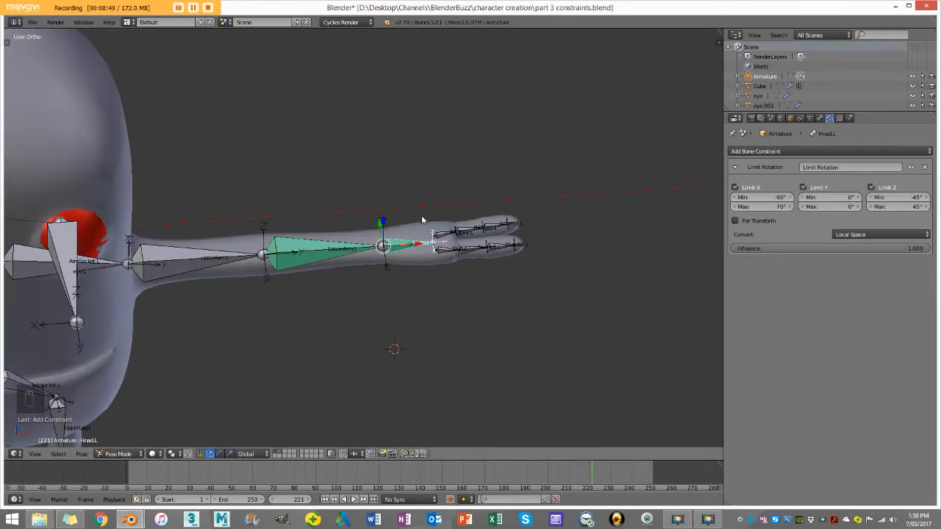
Step: Select the LowerArm.L bone and test its limited rotation in top view
{"action": "key", "text": "a"}
{"action": "scroll", "coordinate": [413, 230], "scroll_direction": "down", "scroll_amount": 3}
{"action": "middle_click_drag", "start_coordinate": [376, 250], "coordinate": [412, 218], "text": "shift"}
{"action": "scroll", "coordinate": [401, 214], "scroll_direction": "up", "scroll_amount": 4}
{"action": "right_click", "coordinate": [430, 175]}
{"action": "key", "text": "KP_2"}
{"action": "key", "text": "KP_2"}
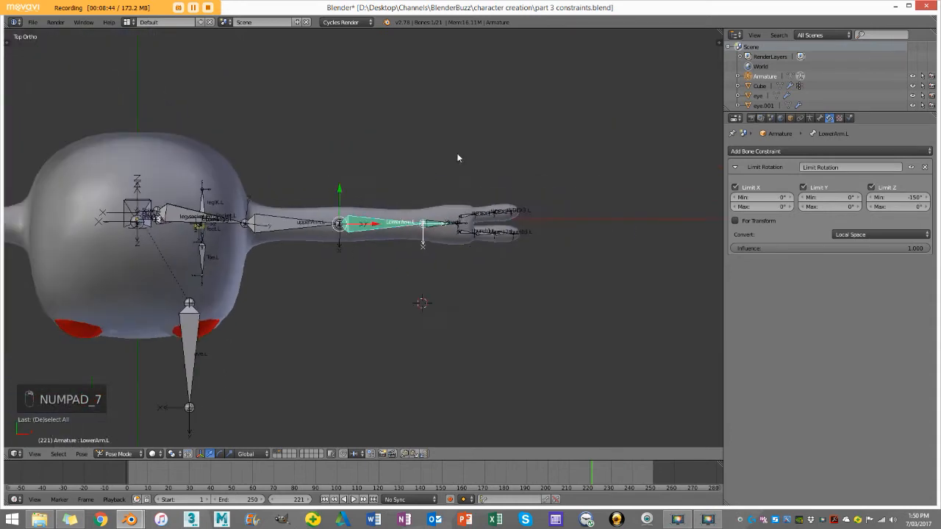
{"action": "key", "text": "KP_7"}
{"action": "key", "text": "r"}
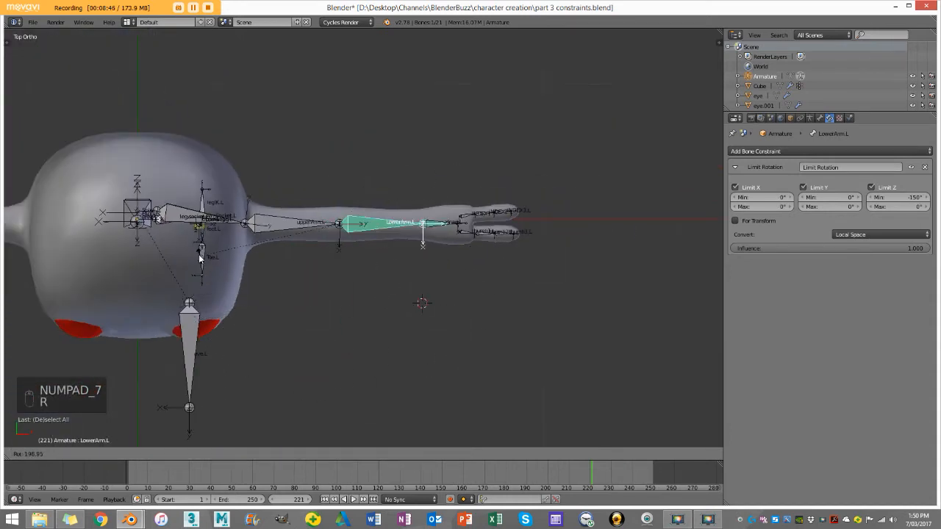
{"action": "left_click", "coordinate": [396, 252]}
Step: Test the hand bone's sideways rotation in top view and its bend from the front, without keeping either rotation
{"action": "right_click", "coordinate": [440, 225]}
{"action": "key", "text": "r"}
{"action": "right_click", "coordinate": [336, 283]}
{"action": "middle_click_drag", "start_coordinate": [479, 269], "coordinate": [469, 225]}
{"action": "key", "text": "r"}
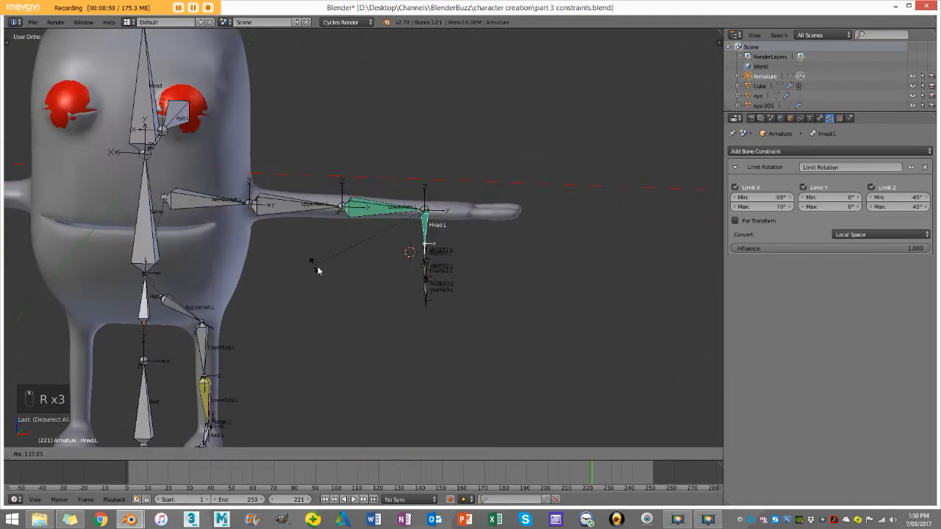
{"action": "right_click", "coordinate": [437, 142]}
{"action": "middle_click_drag", "start_coordinate": [437, 142], "coordinate": [325, 279]}
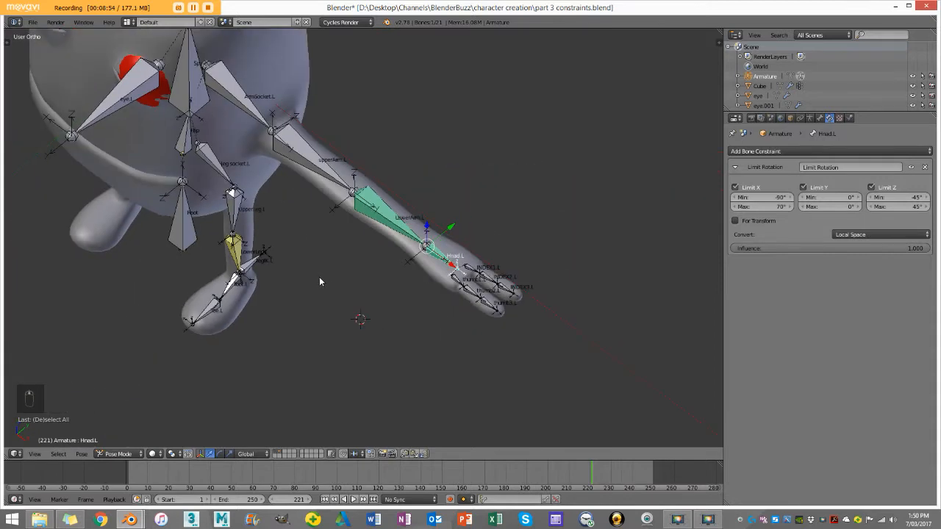
Step: Examine the index and thumb bones of the left hand up close from several angles
{"action": "middle_click_drag", "start_coordinate": [293, 243], "coordinate": [343, 256]}
{"action": "scroll", "coordinate": [342, 257], "scroll_direction": "down", "scroll_amount": 2}
{"action": "scroll", "coordinate": [343, 257], "scroll_direction": "up", "scroll_amount": 5}
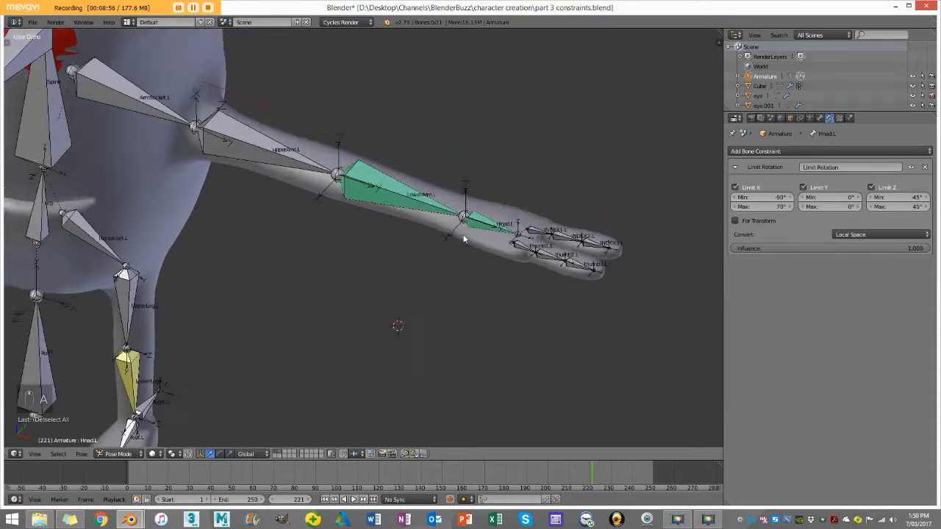
{"action": "key", "text": "a"}
{"action": "middle_click_drag", "start_coordinate": [500, 226], "coordinate": [376, 245], "text": "shift"}
{"action": "scroll", "coordinate": [376, 244], "scroll_direction": "up", "scroll_amount": 3}
{"action": "right_click", "coordinate": [505, 261]}
{"action": "middle_click_drag", "start_coordinate": [505, 263], "coordinate": [530, 304]}
{"action": "right_click", "coordinate": [572, 239]}
{"action": "right_click", "coordinate": [596, 243]}
{"action": "middle_click_drag", "start_coordinate": [624, 283], "coordinate": [575, 236], "text": "shift"}
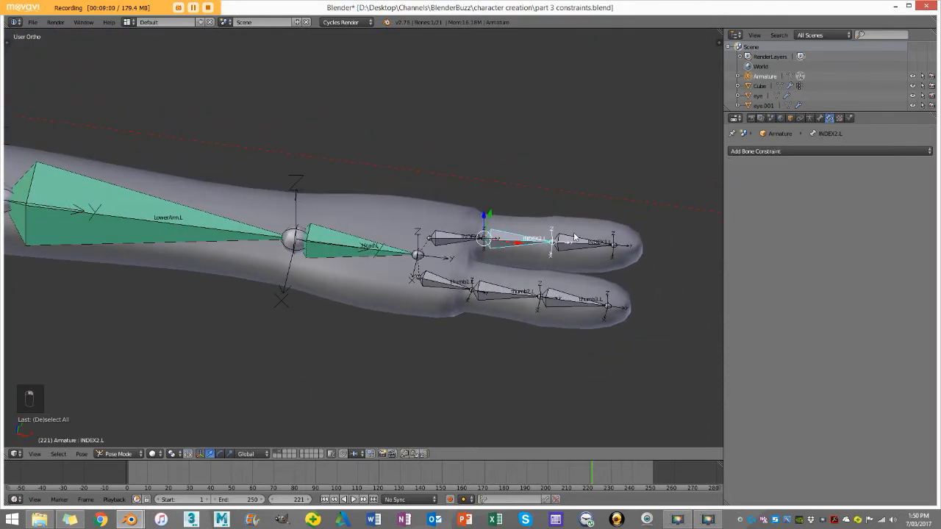
{"action": "middle_click_drag", "start_coordinate": [520, 224], "coordinate": [470, 360]}
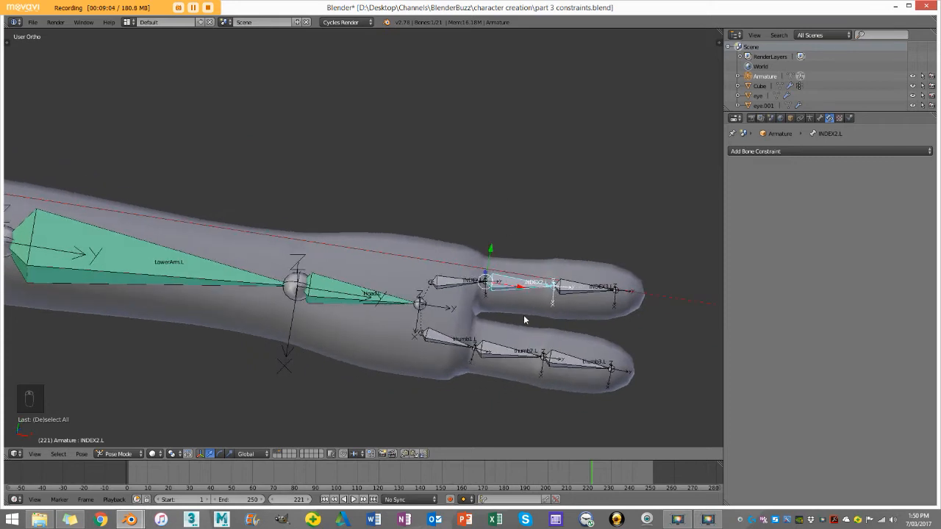
Step: Rotate the finger bones INDEX2.L and INDEX3.L downward so the index finger curls toward the palm
{"action": "middle_click_drag", "start_coordinate": [524, 320], "coordinate": [525, 259]}
{"action": "key", "text": "r"}
{"action": "left_click", "coordinate": [530, 280]}
{"action": "right_click", "coordinate": [522, 276]}
{"action": "key", "text": "r"}
{"action": "left_click", "coordinate": [452, 258]}
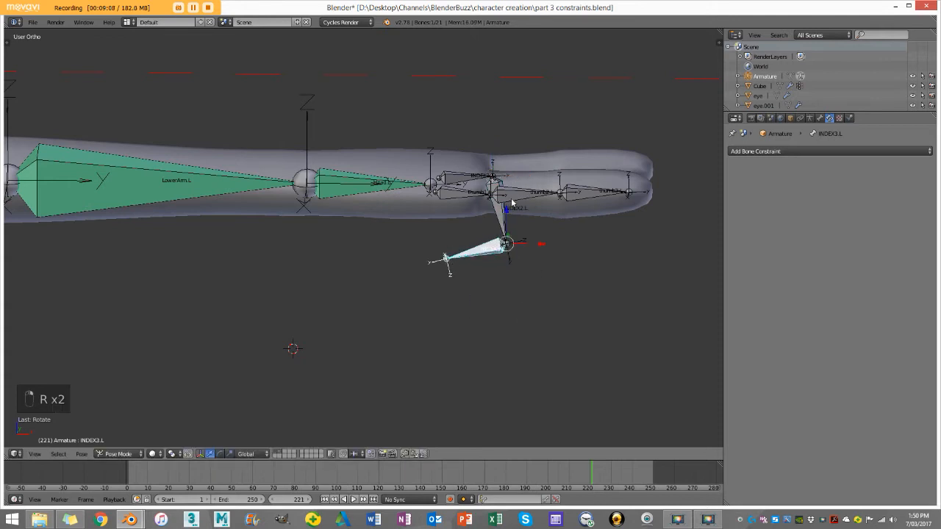
Step: Rotate thumb2.L and thumb3.L downward so the thumb curls like the index finger
{"action": "right_click", "coordinate": [521, 199]}
{"action": "key", "text": "r"}
{"action": "left_click", "coordinate": [497, 233]}
{"action": "right_click", "coordinate": [524, 281]}
{"action": "key", "text": "r"}
{"action": "key", "text": "r"}
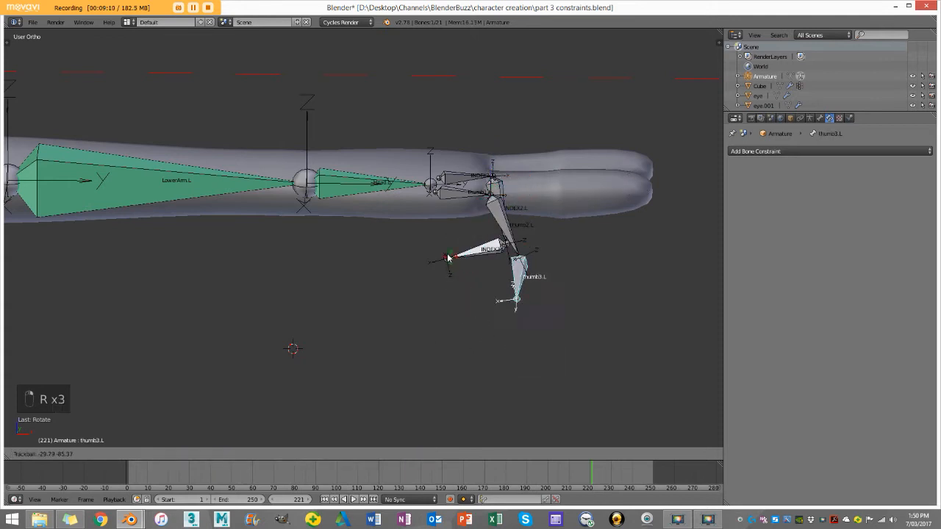
{"action": "right_click", "coordinate": [450, 257]}
{"action": "key", "text": "r"}
{"action": "left_click", "coordinate": [497, 282]}
Step: Clear the location and rotation of all pose bones and deselect them
{"action": "key", "text": "a"}
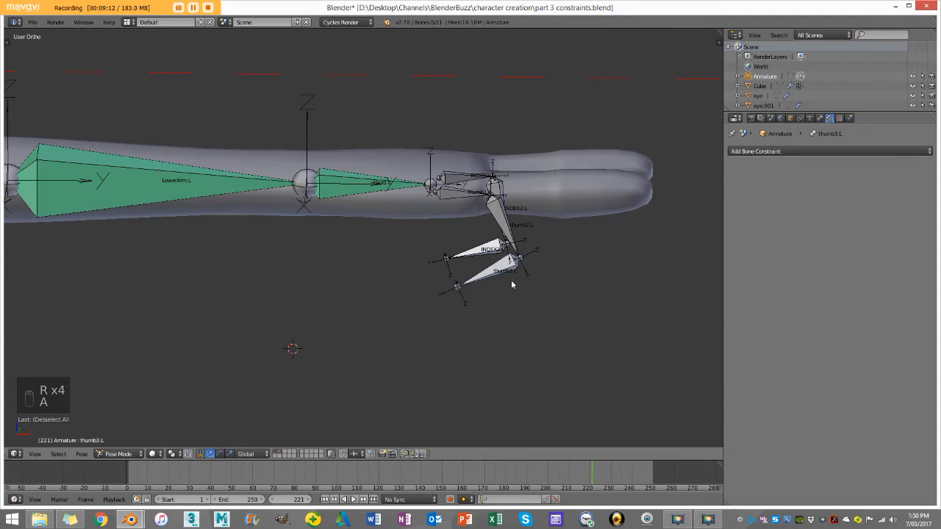
{"action": "key", "text": "a"}
{"action": "key", "text": "alt+g"}
{"action": "key", "text": "alt+f"}
{"action": "key", "text": "alt+r"}
{"action": "key", "text": "a"}
Step: Select the ArmSocket.L bone and switch the armature to Edit Mode
{"action": "scroll", "coordinate": [510, 284], "scroll_direction": "down", "scroll_amount": 3}
{"action": "middle_click_drag", "start_coordinate": [510, 284], "coordinate": [361, 279]}
{"action": "scroll", "coordinate": [356, 276], "scroll_direction": "down", "scroll_amount": 3}
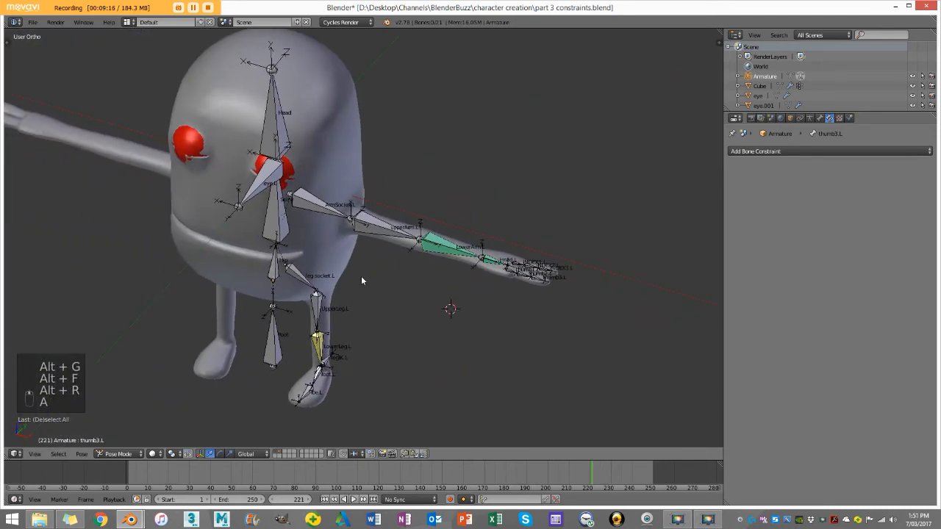
{"action": "scroll", "coordinate": [359, 269], "scroll_direction": "up", "scroll_amount": 6}
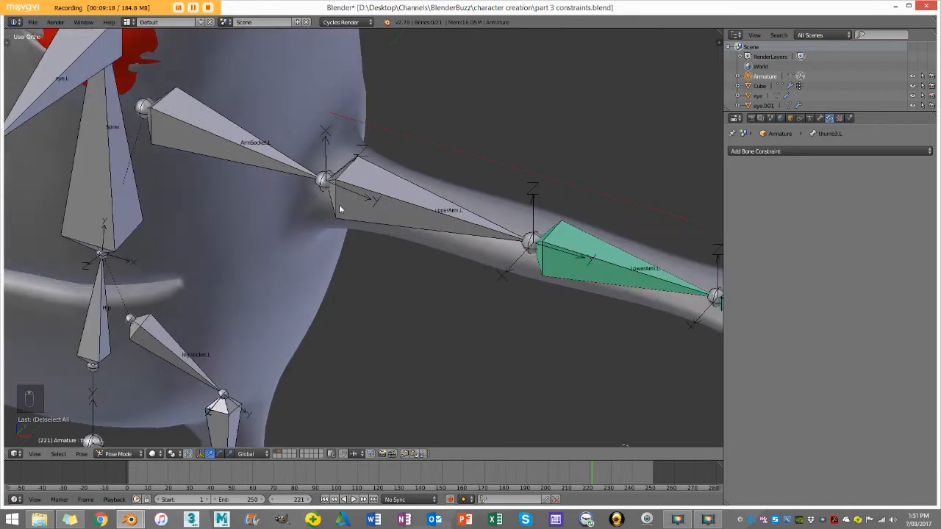
{"action": "scroll", "coordinate": [475, 260], "scroll_direction": "down", "scroll_amount": 3}
{"action": "middle_click_drag", "start_coordinate": [474, 260], "coordinate": [474, 220]}
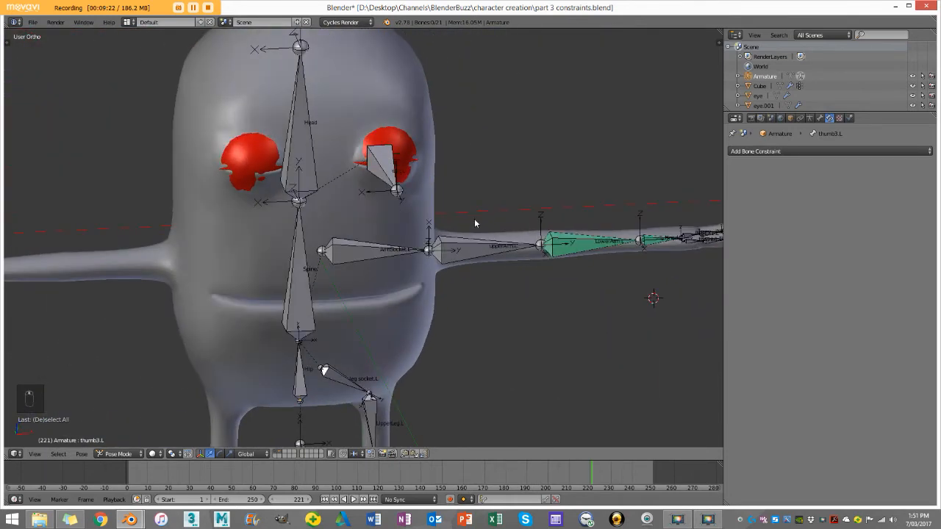
{"action": "right_click", "coordinate": [354, 253]}
{"action": "scroll", "coordinate": [367, 266], "scroll_direction": "down", "scroll_amount": 3}
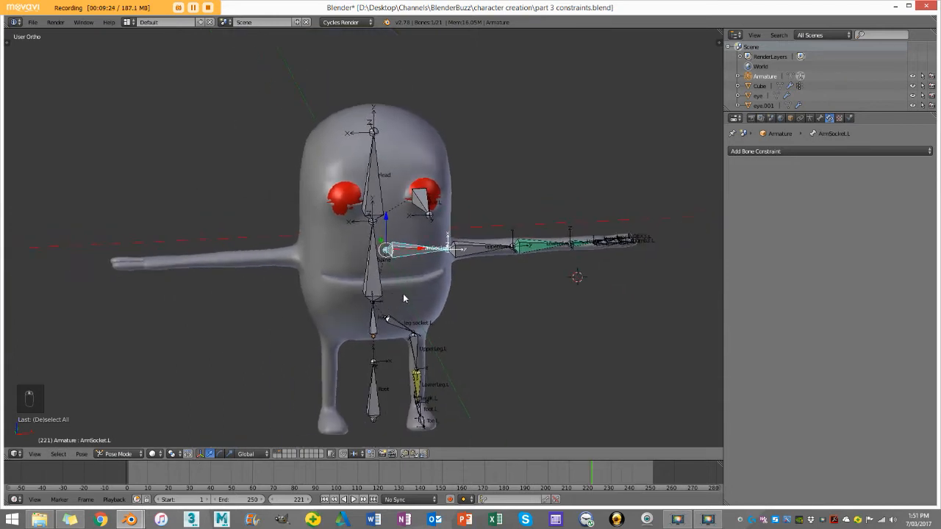
{"action": "scroll", "coordinate": [574, 265], "scroll_direction": "up", "scroll_amount": 4}
{"action": "key", "text": "Tab"}
{"action": "scroll", "coordinate": [607, 266], "scroll_direction": "up", "scroll_amount": 2}
{"action": "key", "text": "z"}
{"action": "key", "text": "z"}
Step: Parent the ArmSocket.L bone to the Spine bone with Keep Offset
{"action": "scroll", "coordinate": [523, 254], "scroll_direction": "down", "scroll_amount": 3}
{"action": "scroll", "coordinate": [524, 254], "scroll_direction": "up", "scroll_amount": 1}
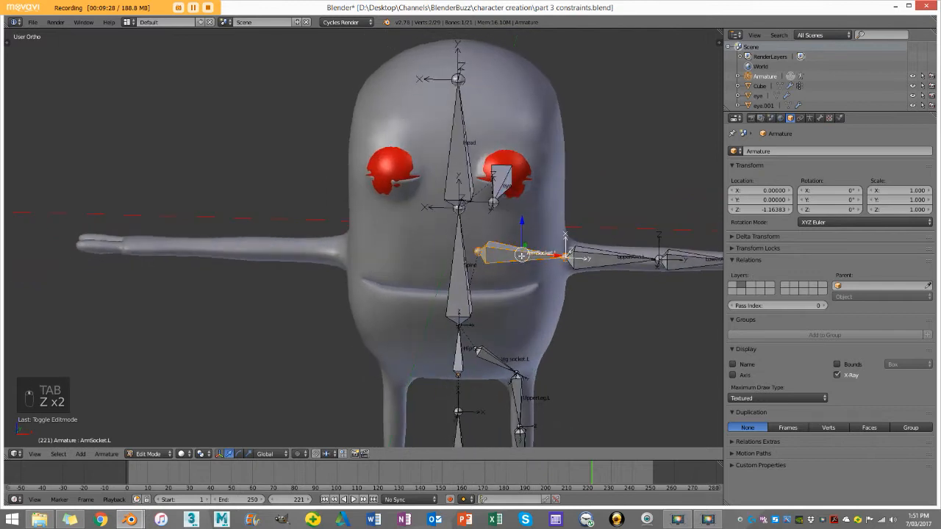
{"action": "right_click", "coordinate": [483, 255], "text": "shift"}
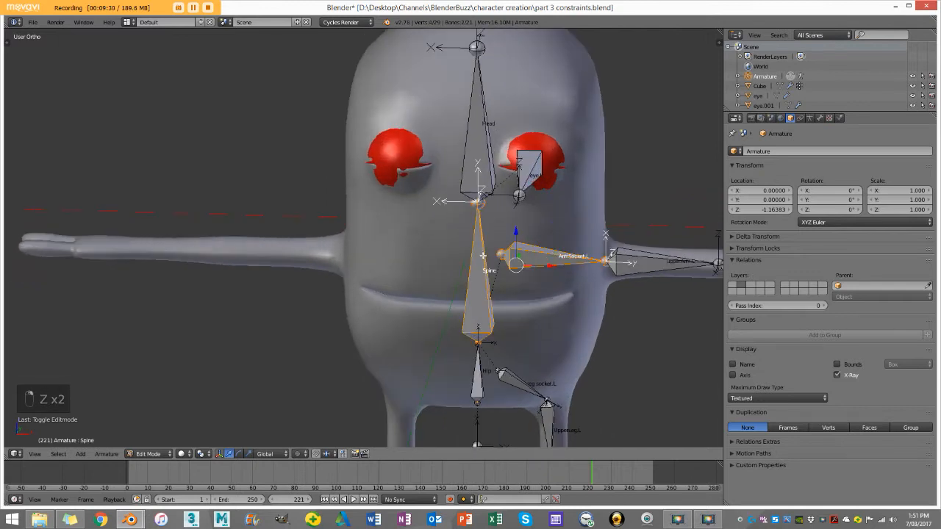
{"action": "key", "text": "ctrl+p"}
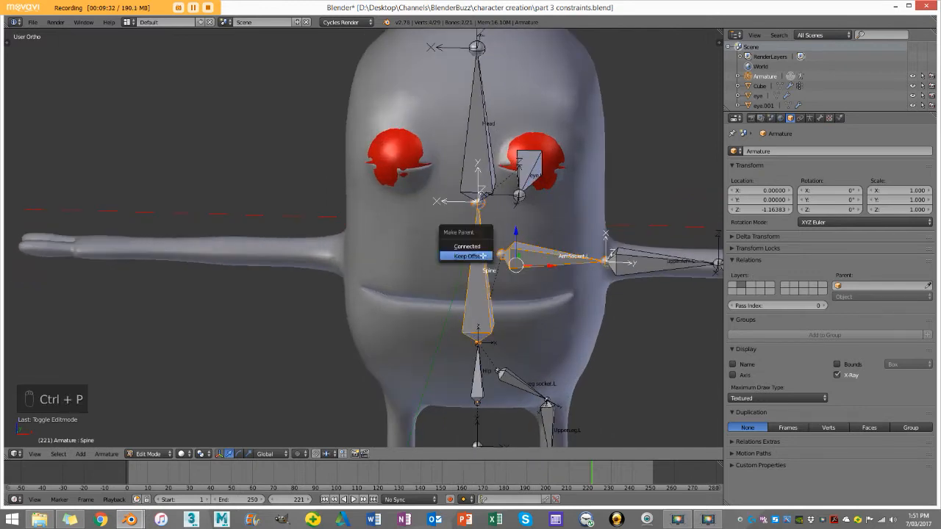
{"action": "left_click", "coordinate": [481, 256]}
{"action": "right_click", "coordinate": [508, 246]}
{"action": "right_click", "coordinate": [478, 278]}
Step: Parent the eye.L bone to the Head bone with Keep Offset
{"action": "scroll", "coordinate": [478, 278], "scroll_direction": "down", "scroll_amount": 3}
{"action": "middle_click_drag", "start_coordinate": [491, 266], "coordinate": [382, 214]}
{"action": "key", "text": "a"}
{"action": "scroll", "coordinate": [381, 213], "scroll_direction": "up", "scroll_amount": 3}
{"action": "right_click", "coordinate": [373, 206]}
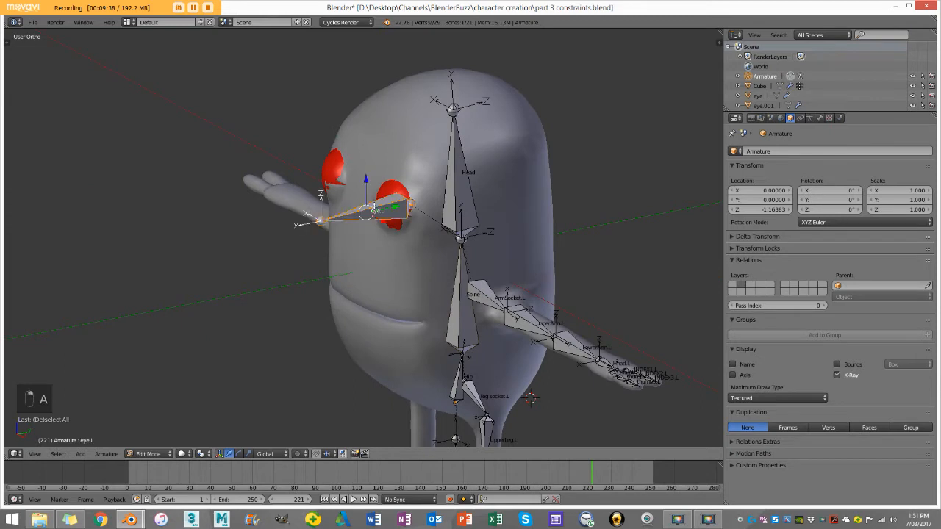
{"action": "right_click", "coordinate": [449, 171], "text": "shift"}
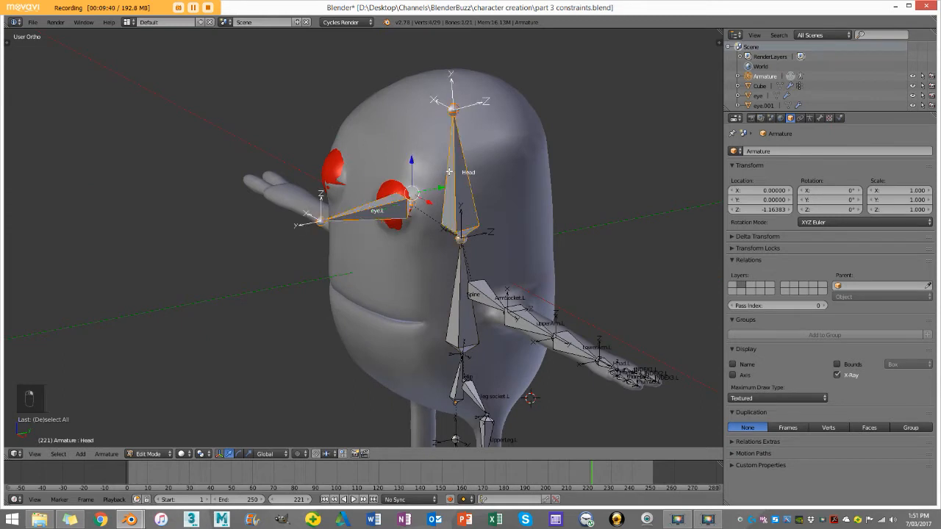
{"action": "key", "text": "ctrl+p"}
{"action": "left_click", "coordinate": [448, 172]}
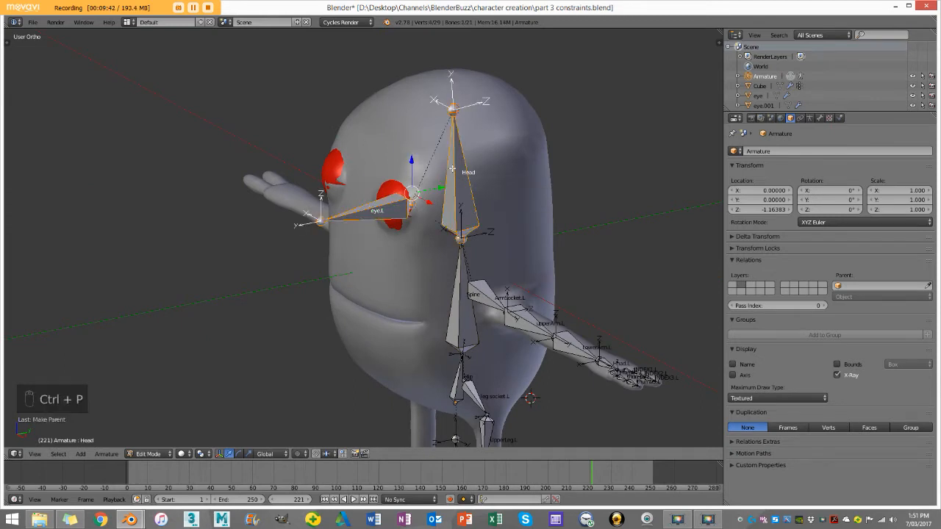
Step: Duplicate the eye.L bone in right view and place the copy in front of the face
{"action": "key", "text": "a"}
{"action": "scroll", "coordinate": [435, 174], "scroll_direction": "down", "scroll_amount": 3}
{"action": "middle_click_drag", "start_coordinate": [434, 174], "coordinate": [432, 225]}
{"action": "scroll", "coordinate": [412, 198], "scroll_direction": "up", "scroll_amount": 5}
{"action": "scroll", "coordinate": [412, 198], "scroll_direction": "down", "scroll_amount": 2}
{"action": "middle_click_drag", "start_coordinate": [459, 125], "coordinate": [341, 225]}
{"action": "right_click", "coordinate": [341, 225]}
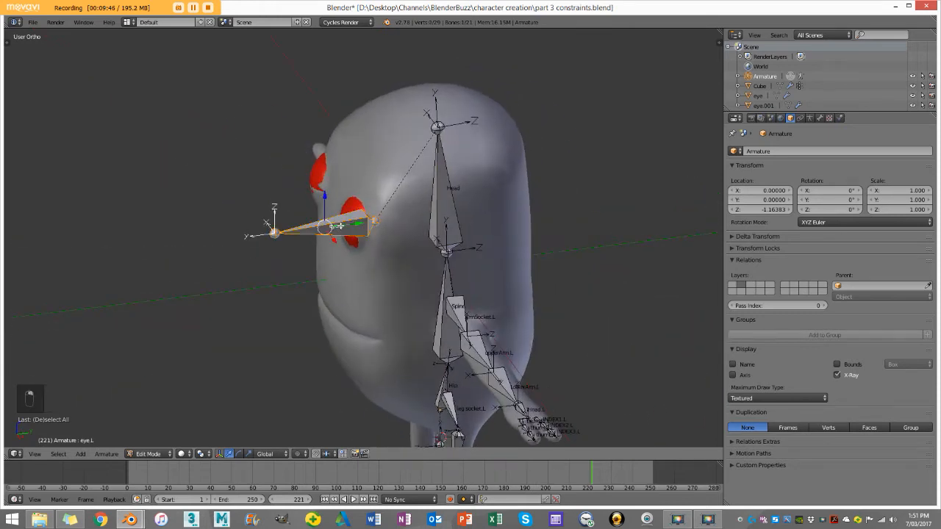
{"action": "key", "text": "KP_3"}
{"action": "middle_click_drag", "start_coordinate": [307, 198], "coordinate": [448, 268], "text": "shift"}
{"action": "scroll", "coordinate": [477, 253], "scroll_direction": "up", "scroll_amount": 4}
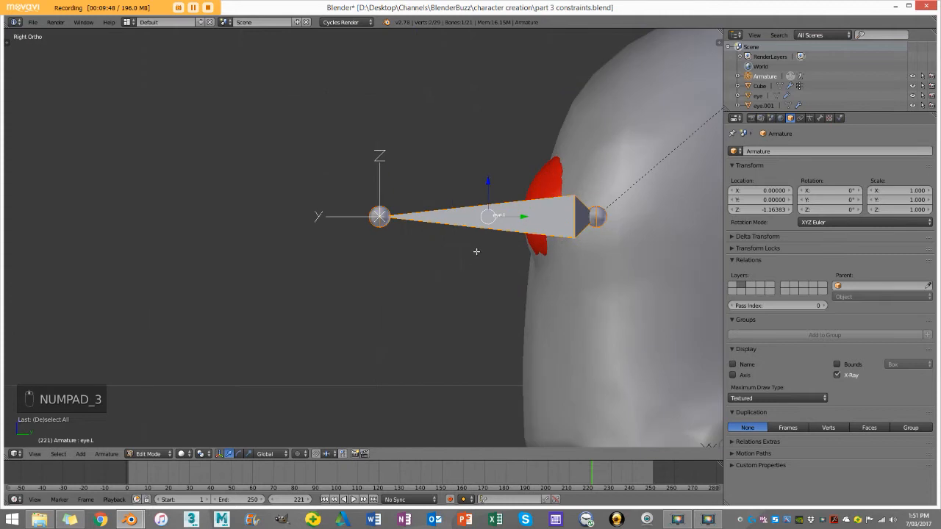
{"action": "scroll", "coordinate": [480, 249], "scroll_direction": "down", "scroll_amount": 3}
{"action": "key", "text": "shift+d"}
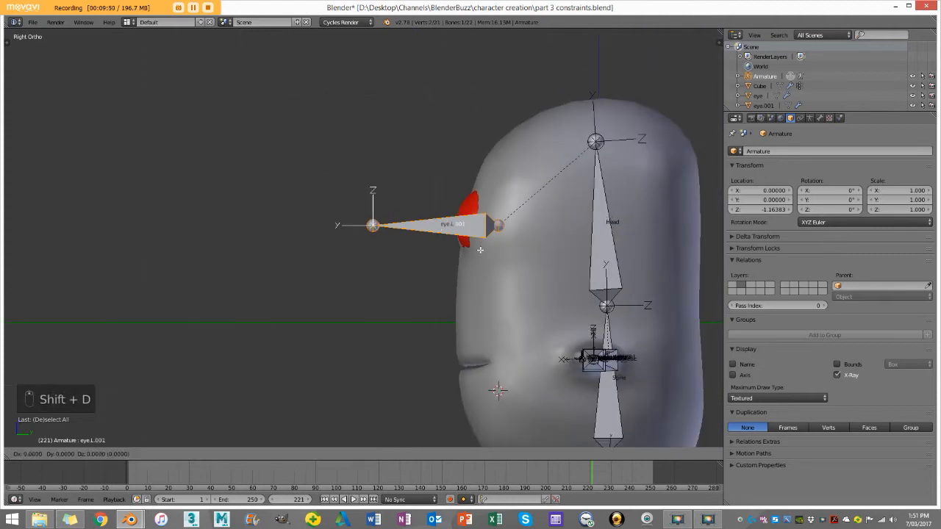
{"action": "left_click", "coordinate": [276, 245]}
{"action": "middle_click_drag", "start_coordinate": [277, 245], "coordinate": [429, 247]}
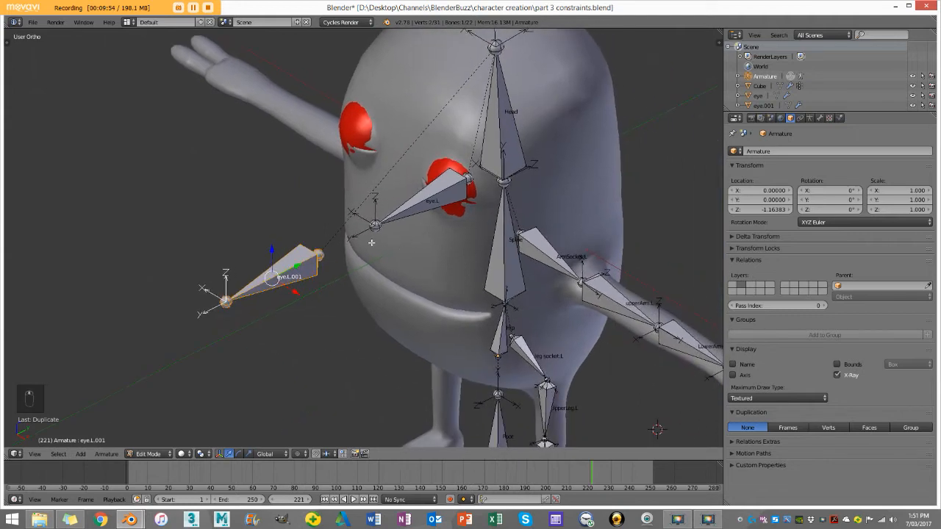
Step: Rename the duplicated eye bone to eyeCon.L
{"action": "key", "text": "n"}
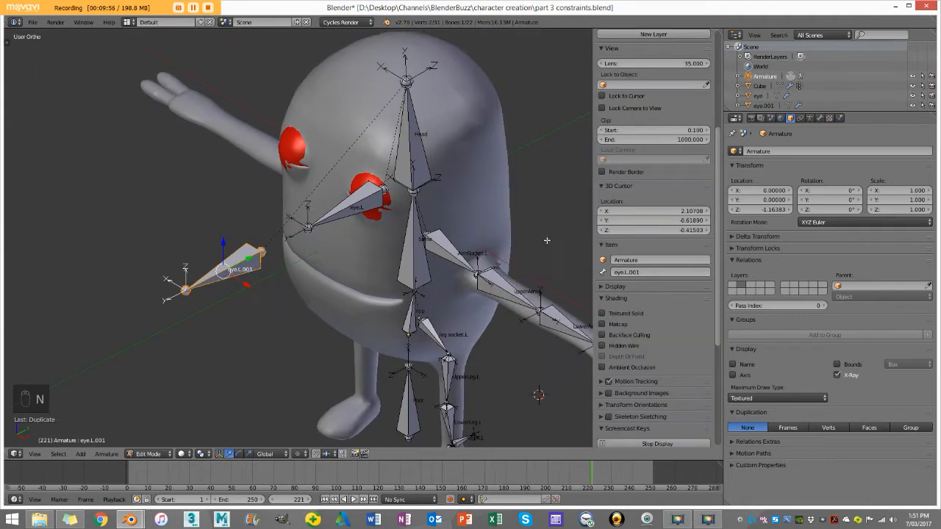
{"action": "scroll", "coordinate": [652, 295], "scroll_direction": "down", "scroll_amount": 3}
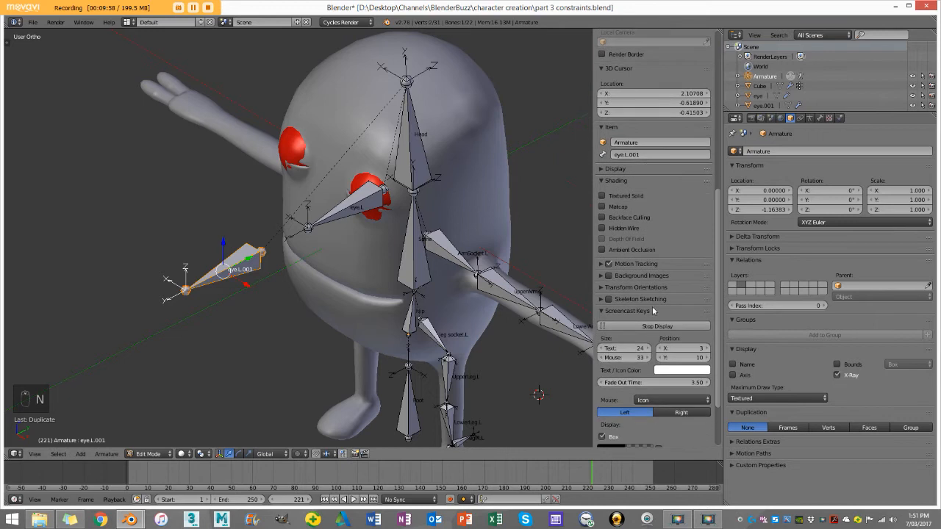
{"action": "left_click", "coordinate": [639, 215]}
{"action": "left_click_drag", "start_coordinate": [640, 215], "coordinate": [623, 214]}
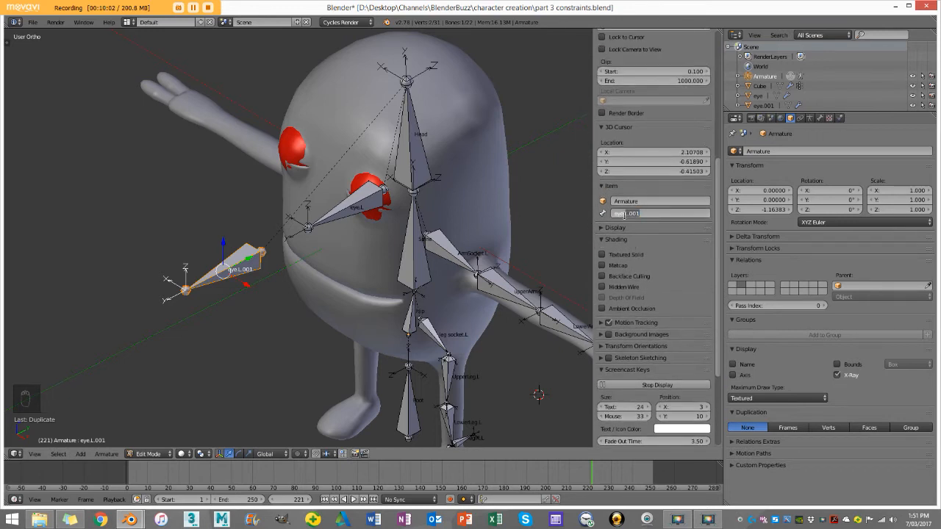
{"action": "key", "text": "BackSpace"}
{"action": "key", "text": "Return"}
{"action": "middle_click_drag", "start_coordinate": [224, 274], "coordinate": [246, 262]}
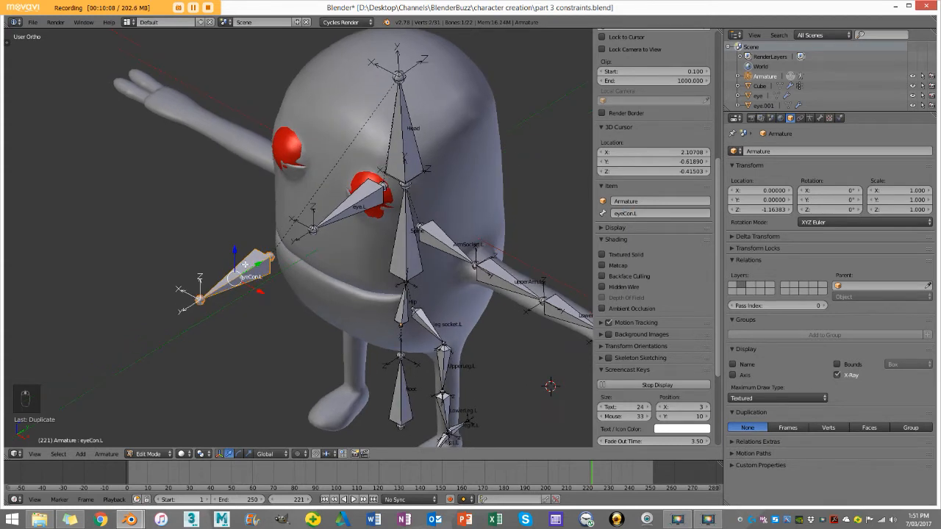
Step: Switch the armature from Edit Mode to Pose Mode and clear the bone selection
{"action": "left_click", "coordinate": [151, 454]}
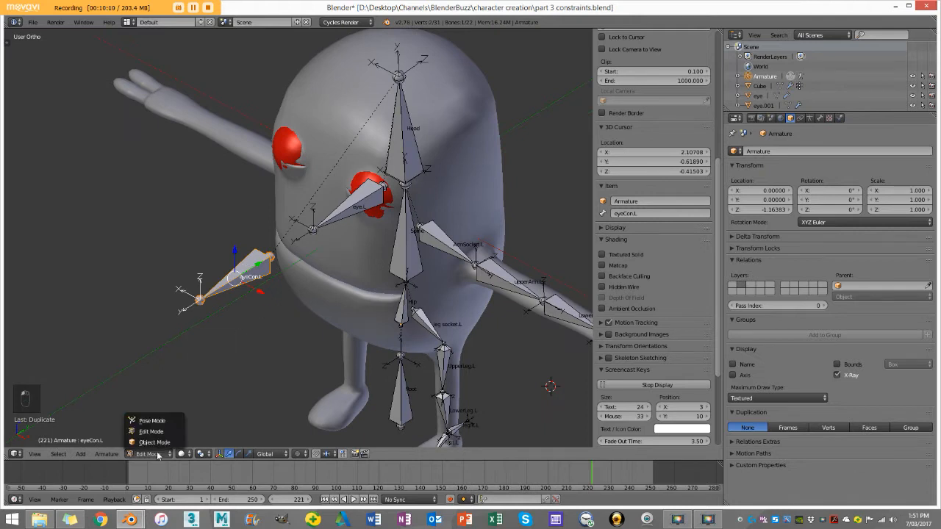
{"action": "left_click", "coordinate": [150, 442]}
{"action": "middle_click_drag", "start_coordinate": [316, 253], "coordinate": [320, 216]}
{"action": "key", "text": "a"}
Step: Try to add a Damped Track constraint to the eyeCon.L bone with eye.L as its target, and undo it
{"action": "right_click", "coordinate": [338, 215]}
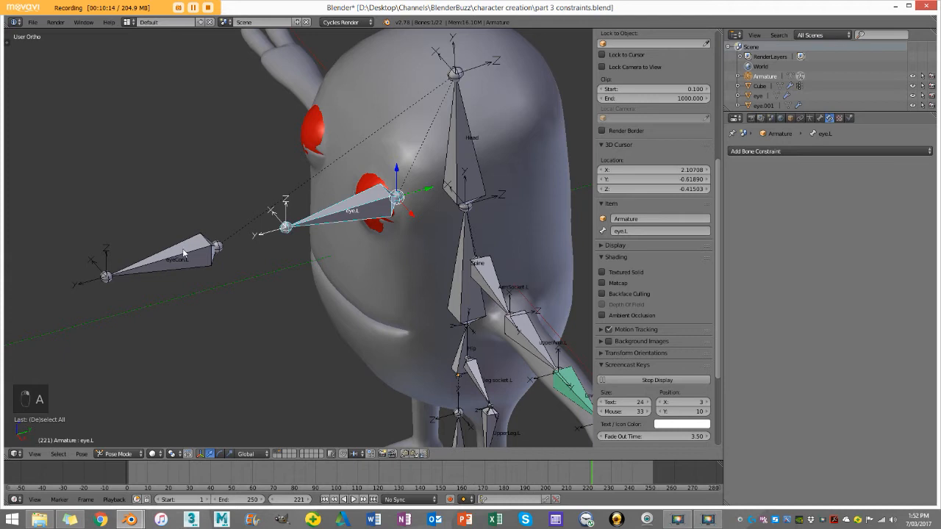
{"action": "right_click", "coordinate": [195, 249], "text": "shift"}
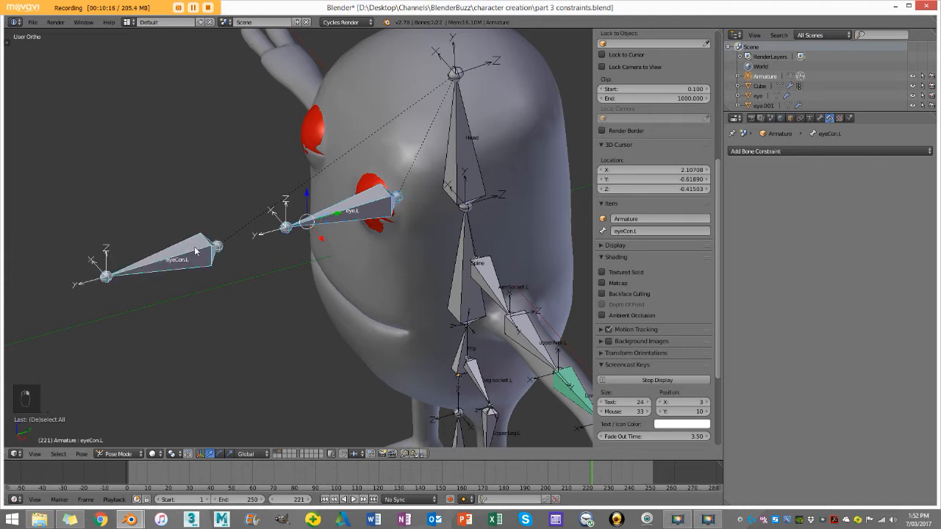
{"action": "key", "text": "ctrl+shift+c"}
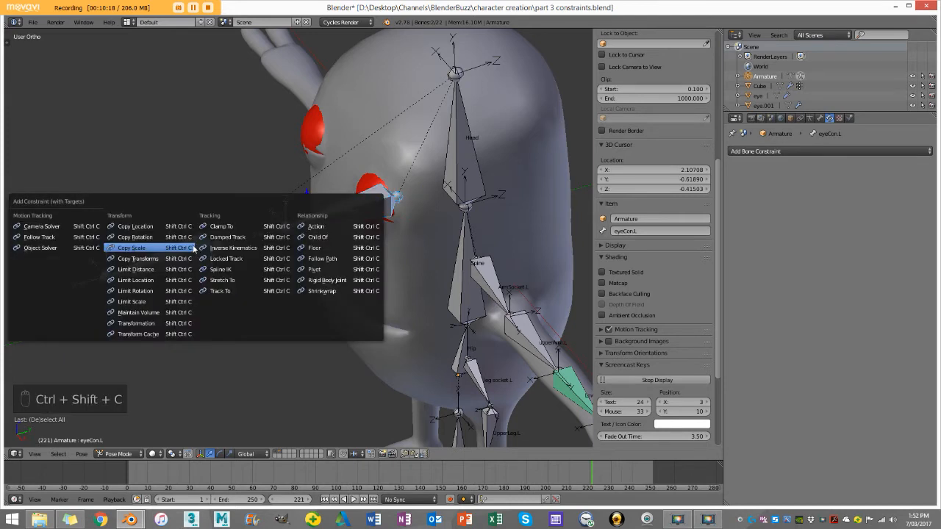
{"action": "left_click", "coordinate": [247, 239]}
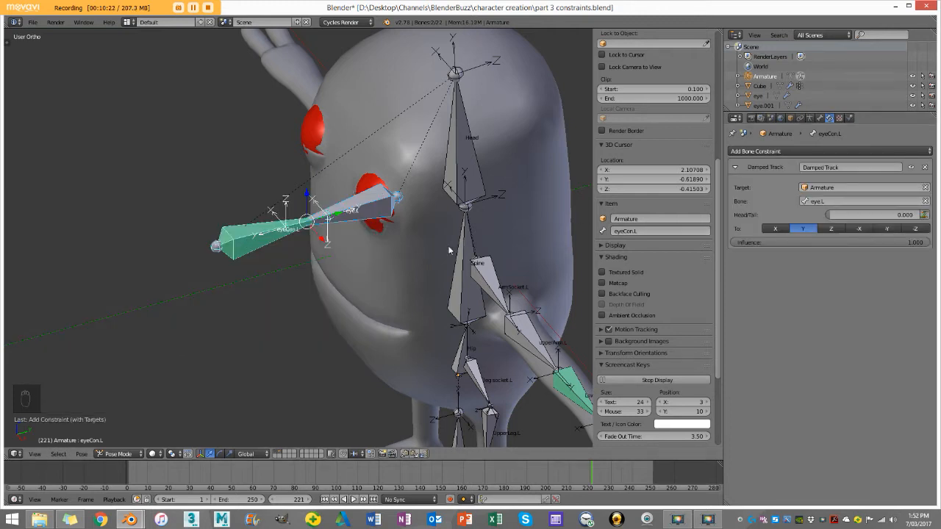
{"action": "key", "text": "ctrl+z"}
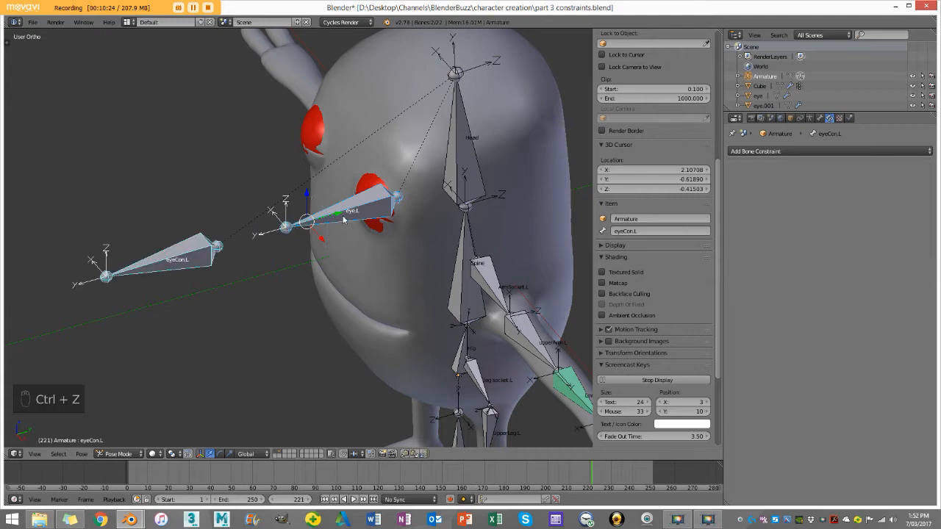
{"action": "key", "text": "ctrl+z"}
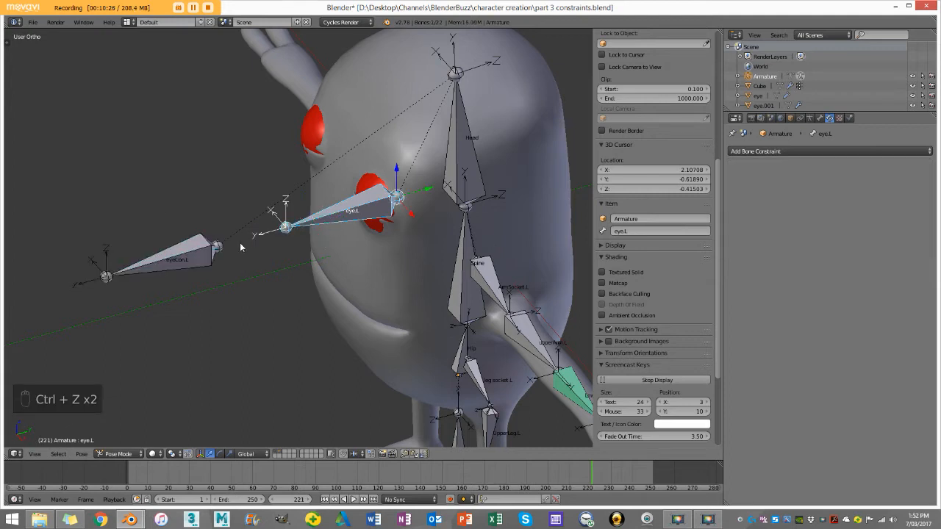
Step: Add a Damped Track constraint to the eye.L bone with the eyeCon.L bone as its target
{"action": "right_click", "coordinate": [176, 255]}
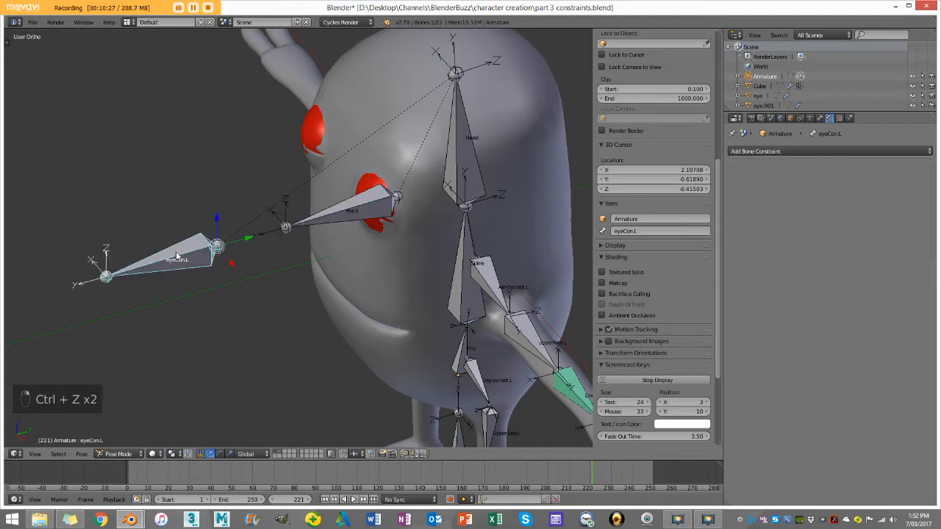
{"action": "right_click", "coordinate": [358, 209]}
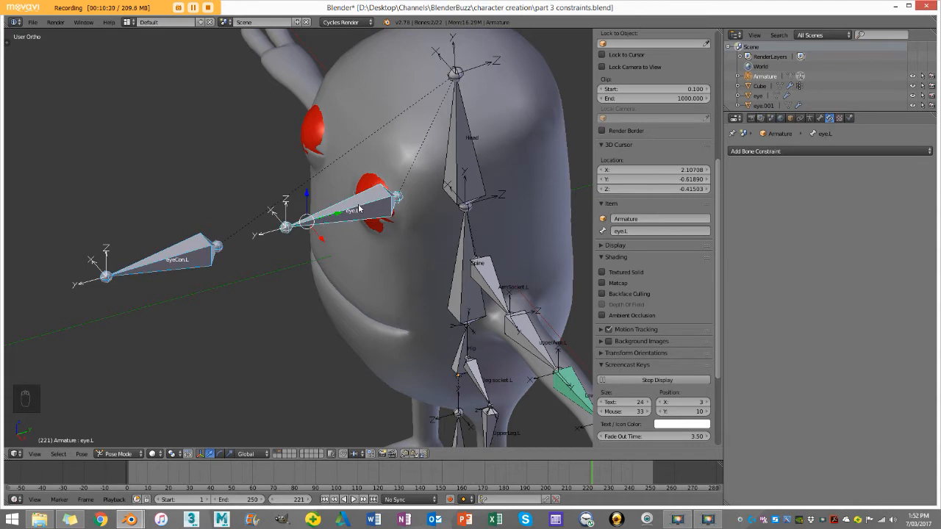
{"action": "key", "text": "ctrl+shift+c"}
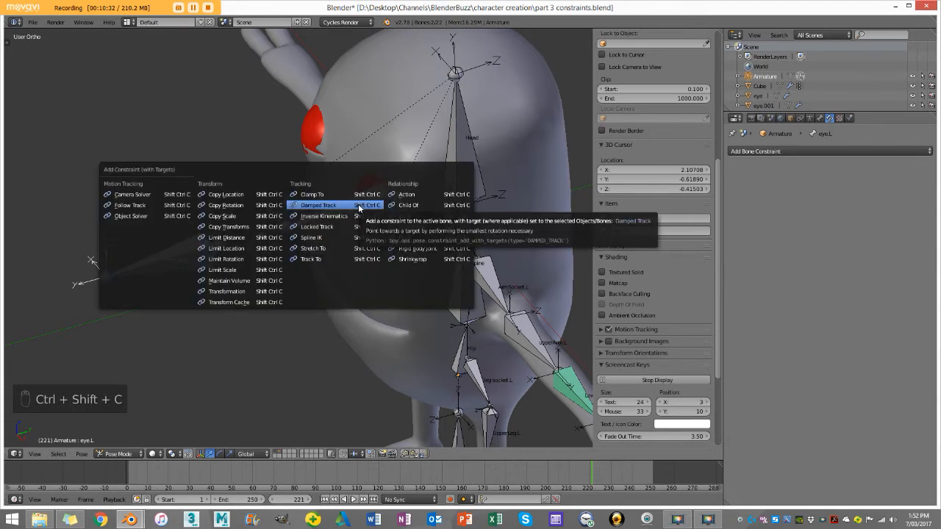
{"action": "left_click", "coordinate": [350, 205]}
Step: Test the eye tracking by moving the eyeCon.L bone around from several angles, cancelling each move
{"action": "middle_click_drag", "start_coordinate": [390, 201], "coordinate": [244, 260]}
{"action": "right_click", "coordinate": [224, 261]}
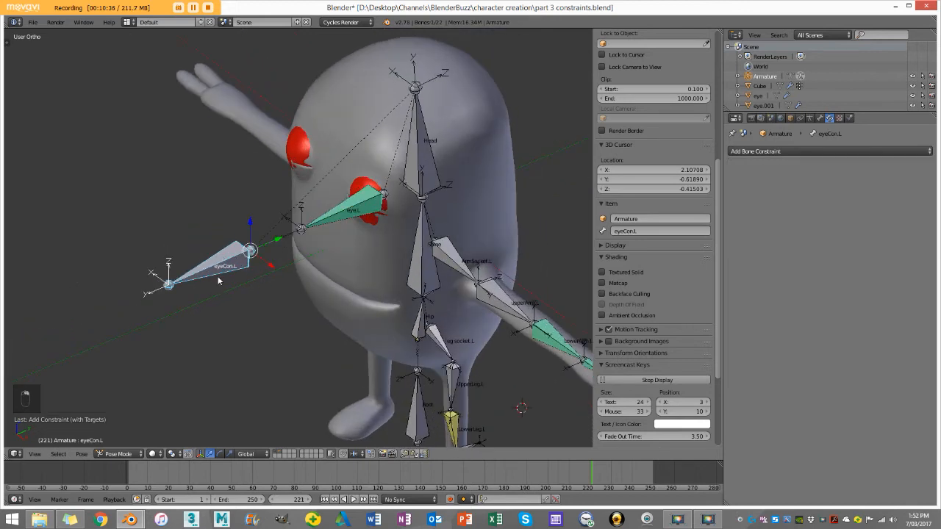
{"action": "middle_click_drag", "start_coordinate": [225, 292], "coordinate": [272, 277]}
{"action": "key", "text": "g"}
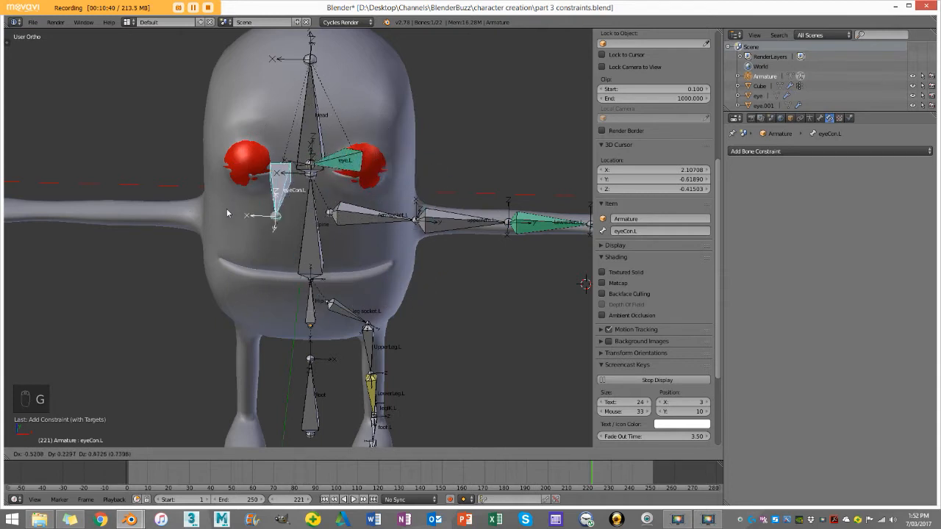
{"action": "right_click", "coordinate": [286, 221]}
{"action": "middle_click_drag", "start_coordinate": [301, 217], "coordinate": [240, 195]}
{"action": "key", "text": "g"}
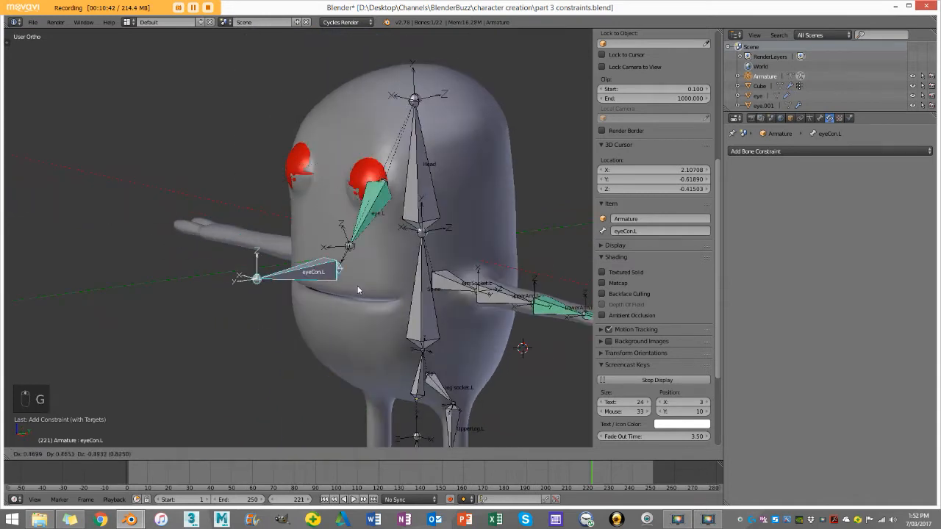
{"action": "right_click", "coordinate": [406, 194]}
{"action": "middle_click_drag", "start_coordinate": [377, 193], "coordinate": [355, 250]}
{"action": "key", "text": "g"}
{"action": "right_click", "coordinate": [450, 239]}
Step: Examine the eye, spine and left arm bones up close and in front view
{"action": "scroll", "coordinate": [331, 265], "scroll_direction": "up", "scroll_amount": 2}
{"action": "scroll", "coordinate": [294, 257], "scroll_direction": "up", "scroll_amount": 1}
{"action": "middle_click_drag", "start_coordinate": [478, 160], "coordinate": [380, 212], "text": "shift"}
{"action": "scroll", "coordinate": [409, 183], "scroll_direction": "up", "scroll_amount": 2}
{"action": "scroll", "coordinate": [404, 204], "scroll_direction": "down", "scroll_amount": 6}
{"action": "key", "text": "KP_1"}
{"action": "right_click", "coordinate": [311, 257]}
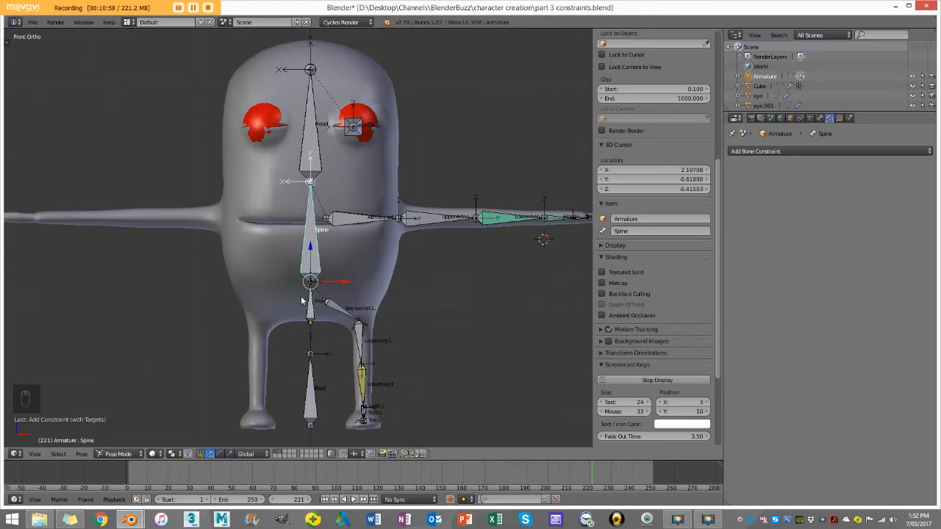
{"action": "key", "text": "a"}
{"action": "scroll", "coordinate": [302, 300], "scroll_direction": "down", "scroll_amount": 3}
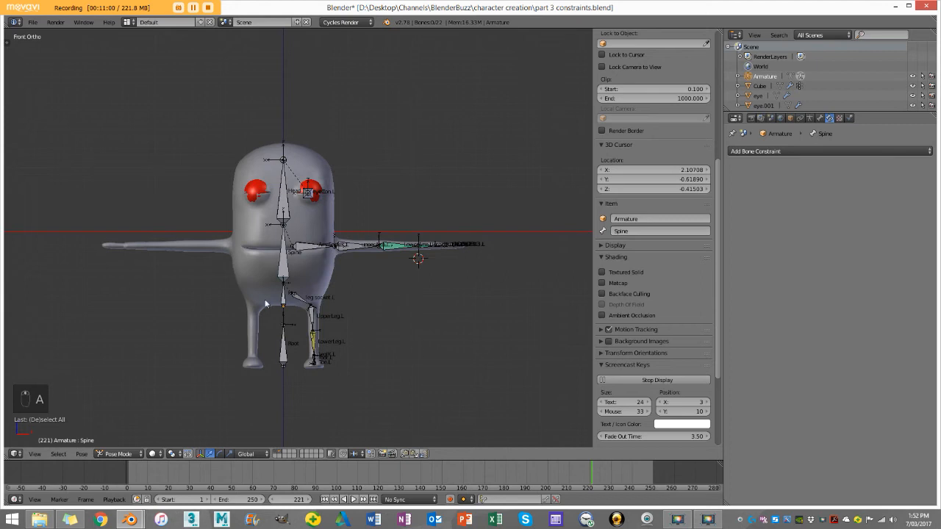
{"action": "scroll", "coordinate": [325, 320], "scroll_direction": "up", "scroll_amount": 3}
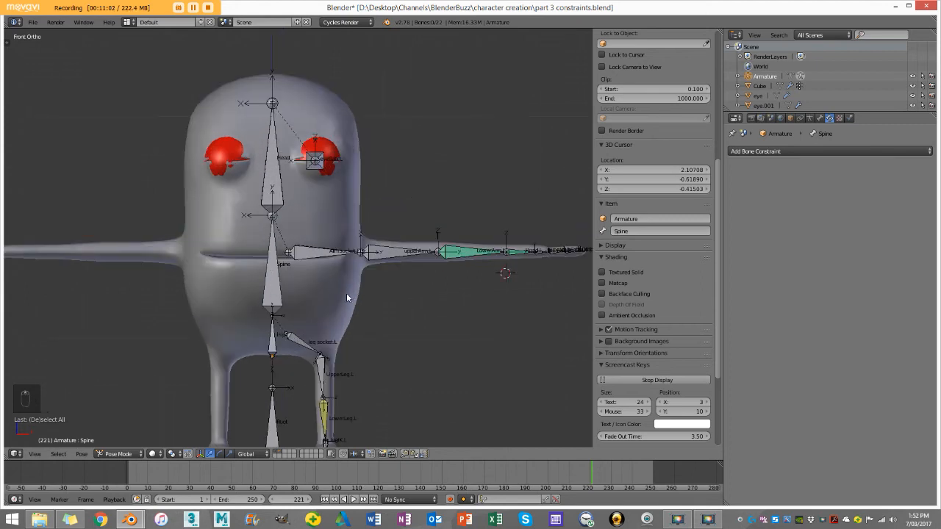
{"action": "scroll", "coordinate": [346, 294], "scroll_direction": "up", "scroll_amount": 3}
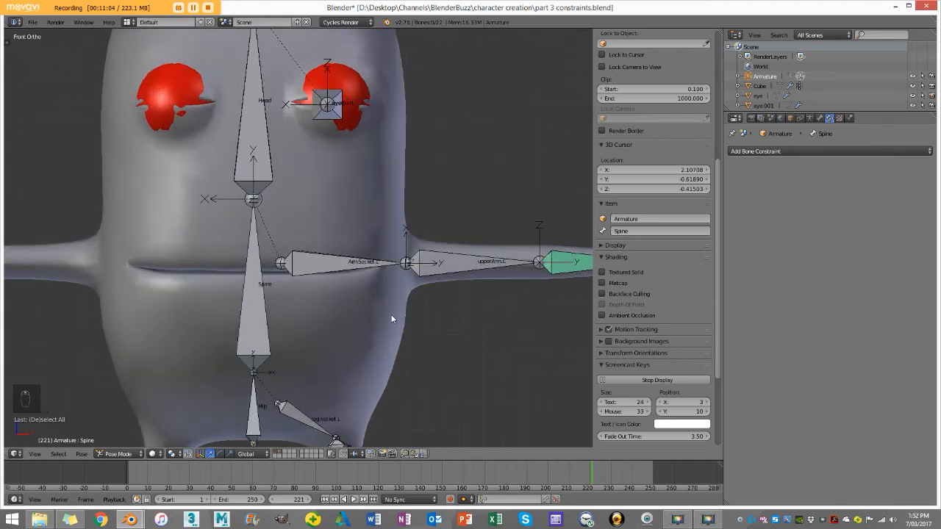
{"action": "scroll", "coordinate": [386, 274], "scroll_direction": "down", "scroll_amount": 3}
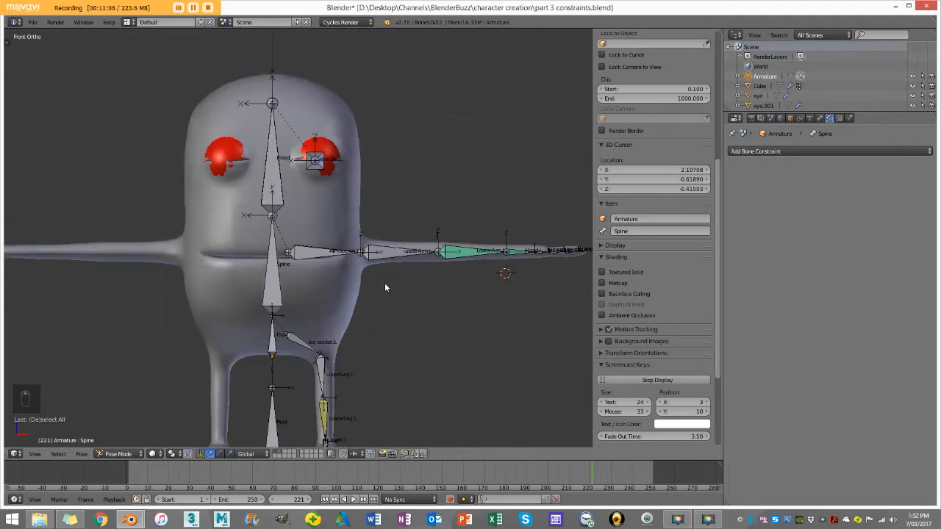
{"action": "scroll", "coordinate": [385, 287], "scroll_direction": "up", "scroll_amount": 3}
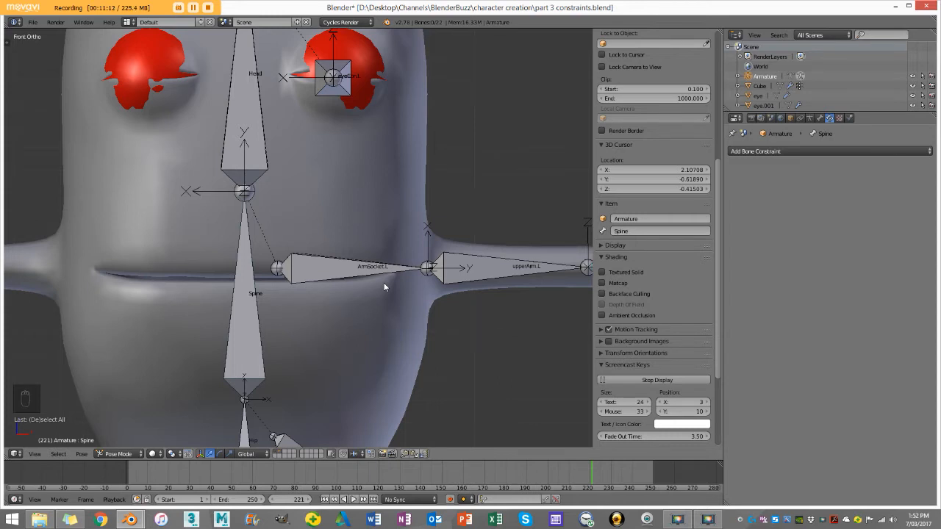
{"action": "scroll", "coordinate": [368, 269], "scroll_direction": "down", "scroll_amount": 4}
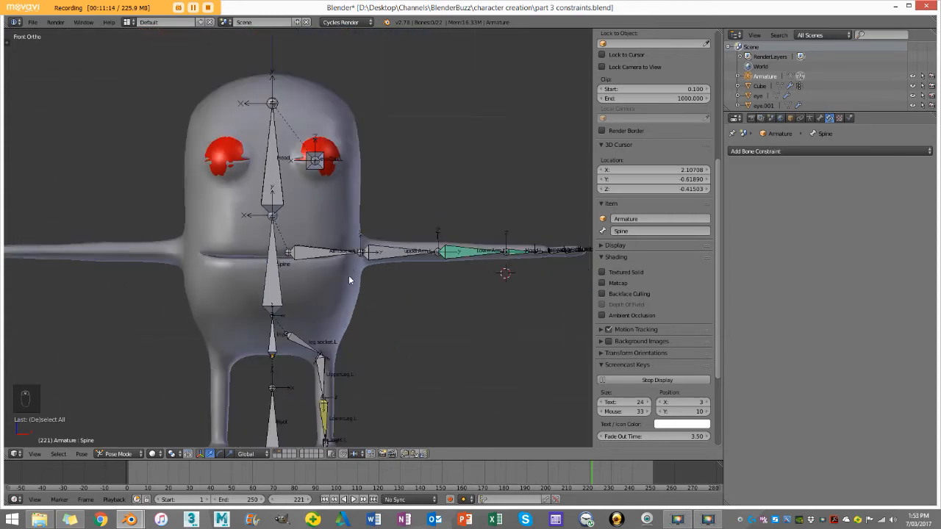
Step: Duplicate the Head bone in Edit Mode and place the copy in front of the face in top view
{"action": "middle_click_drag", "start_coordinate": [349, 280], "coordinate": [337, 301]}
{"action": "middle_click_drag", "start_coordinate": [324, 256], "coordinate": [315, 209]}
{"action": "right_click", "coordinate": [313, 155]}
{"action": "left_click", "coordinate": [117, 454]}
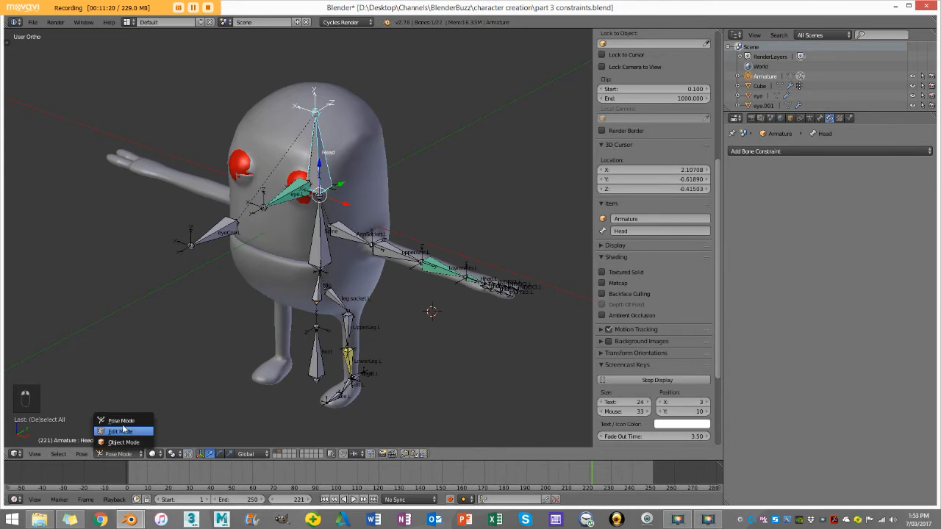
{"action": "left_click", "coordinate": [131, 418]}
{"action": "middle_click_drag", "start_coordinate": [324, 154], "coordinate": [332, 206], "text": "shift"}
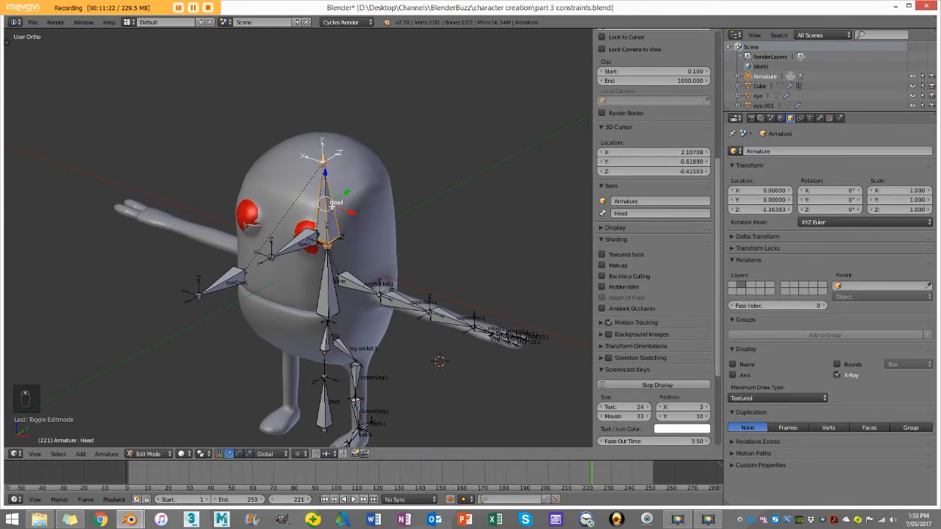
{"action": "key", "text": "KP_7"}
{"action": "scroll", "coordinate": [294, 193], "scroll_direction": "up", "scroll_amount": 1}
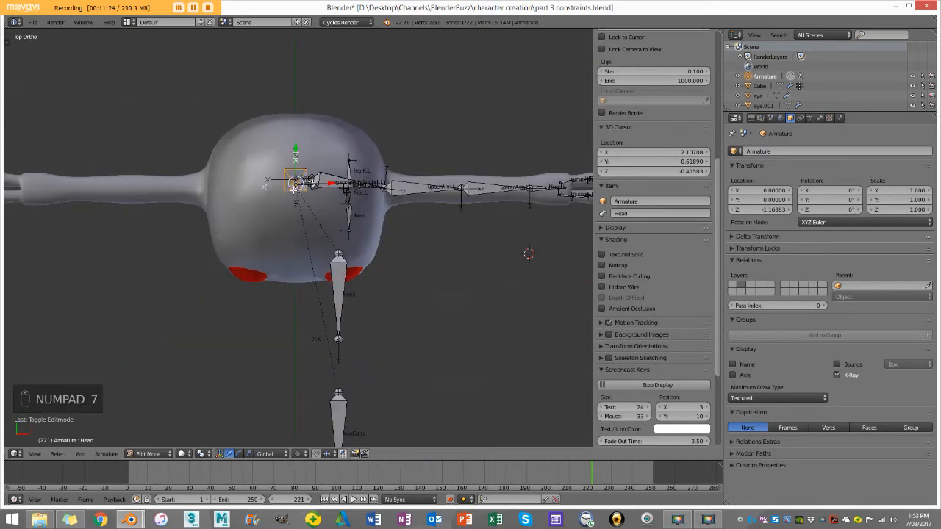
{"action": "key", "text": "shift+d"}
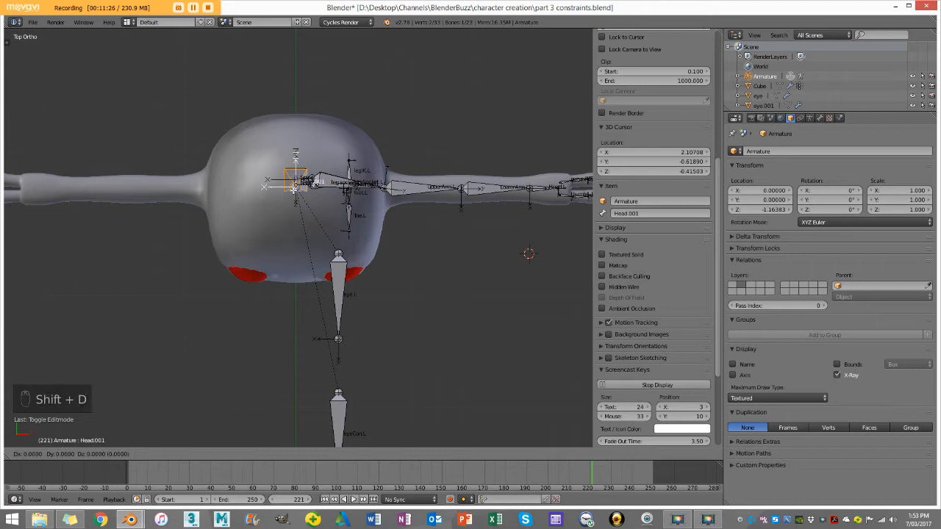
{"action": "left_click", "coordinate": [284, 327]}
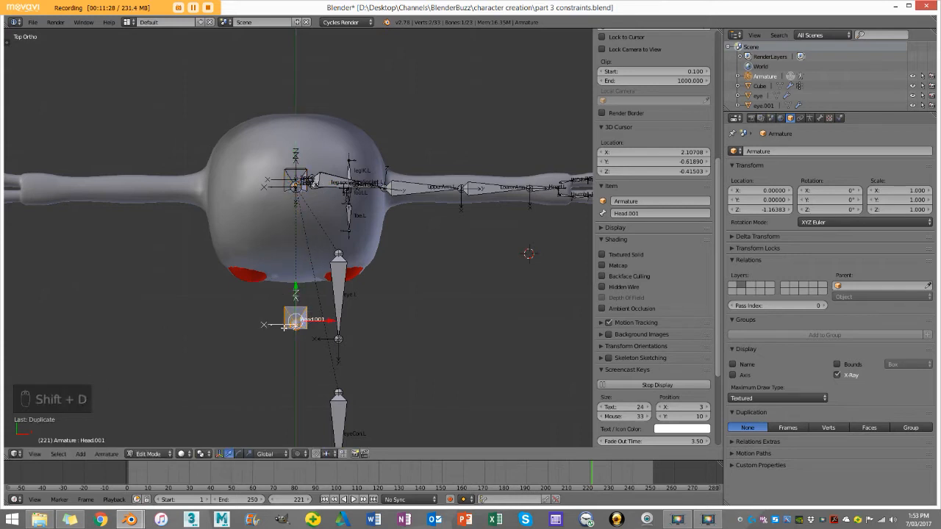
Step: Rotate the duplicated head bone in right view to point forward, and level it by scaling to 0 along Z
{"action": "key", "text": "KP_3"}
{"action": "key", "text": "r"}
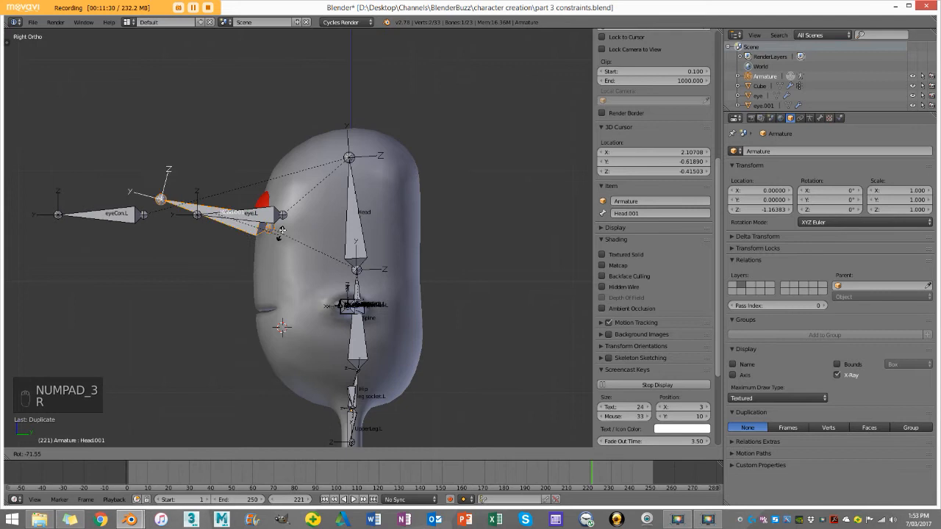
{"action": "left_click", "coordinate": [295, 203]}
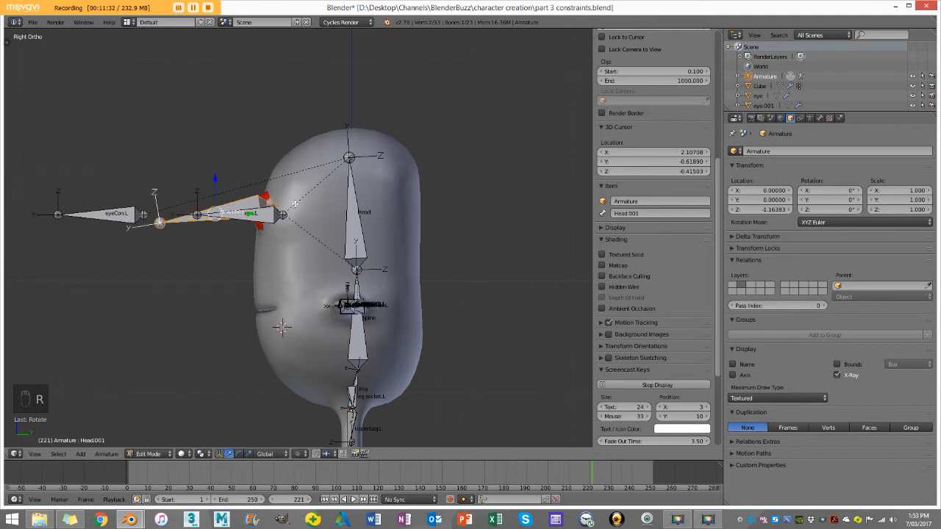
{"action": "key", "text": "s"}
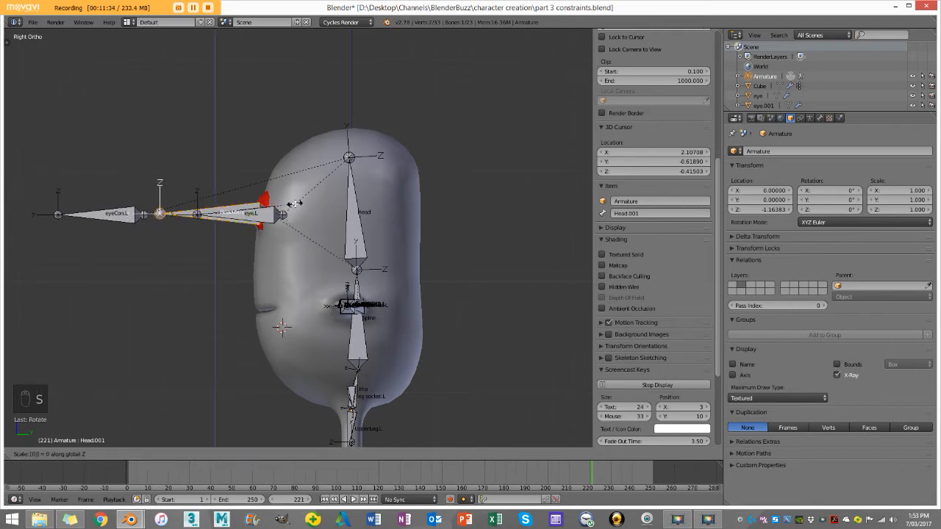
{"action": "left_click", "coordinate": [295, 203]}
Step: Align the duplicated head bone vertically with the eye bones and move it forward beside eyeCon.L
{"action": "scroll", "coordinate": [295, 203], "scroll_direction": "up", "scroll_amount": 5}
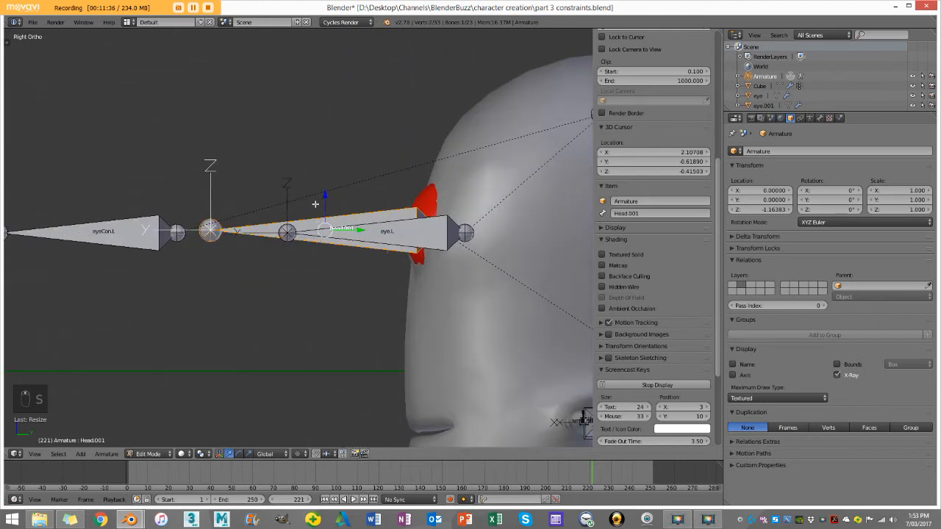
{"action": "key", "text": "g"}
{"action": "key", "text": "z"}
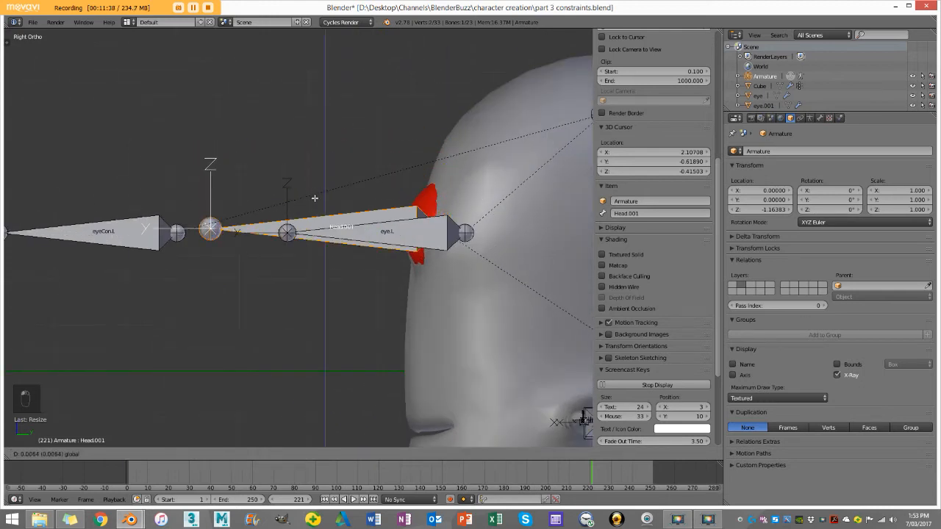
{"action": "left_click", "coordinate": [396, 226]}
{"action": "left_click_drag", "start_coordinate": [363, 234], "coordinate": [163, 234]}
{"action": "scroll", "coordinate": [164, 234], "scroll_direction": "down", "scroll_amount": 5}
{"action": "middle_click_drag", "start_coordinate": [164, 233], "coordinate": [316, 267]}
Step: Parent the eyeCon.L bone to the duplicated head bone, keeping its offset
{"action": "scroll", "coordinate": [319, 315], "scroll_direction": "up", "scroll_amount": 2}
{"action": "key", "text": "a"}
{"action": "middle_click_drag", "start_coordinate": [319, 316], "coordinate": [407, 282]}
{"action": "right_click", "coordinate": [415, 266]}
{"action": "scroll", "coordinate": [415, 270], "scroll_direction": "up", "scroll_amount": 3}
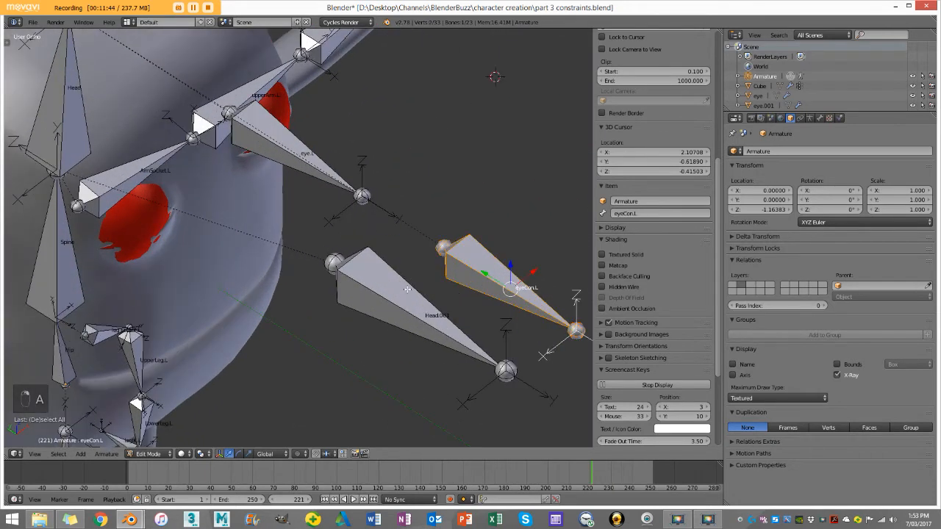
{"action": "right_click", "coordinate": [414, 296], "text": "shift"}
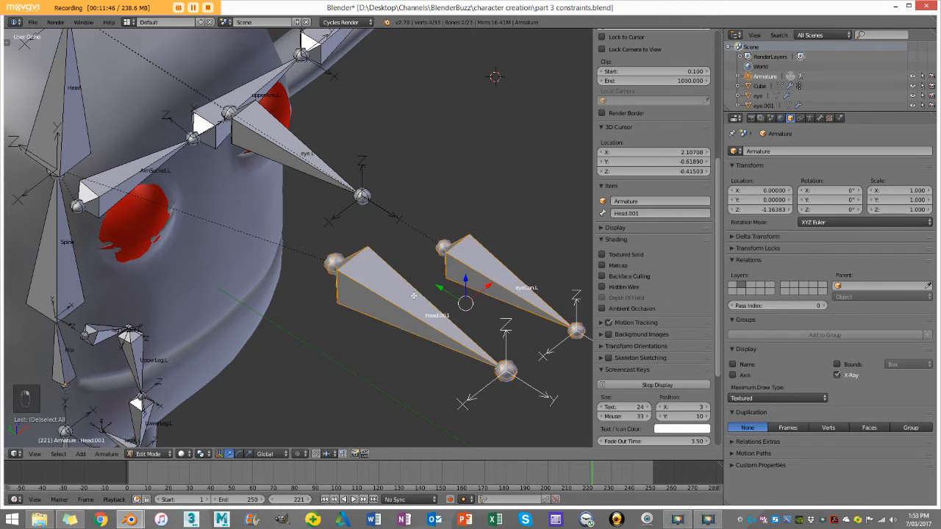
{"action": "scroll", "coordinate": [414, 295], "scroll_direction": "down", "scroll_amount": 3}
{"action": "middle_click_drag", "start_coordinate": [414, 296], "coordinate": [381, 315]}
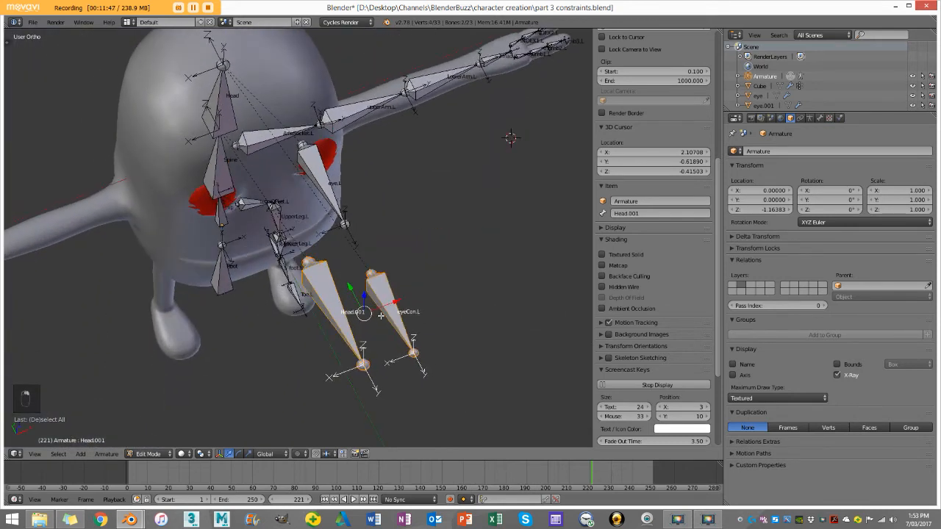
{"action": "key", "text": "ctrl+p"}
{"action": "left_click", "coordinate": [345, 329]}
Step: Rename the duplicated head bone in front of the face as MainEyeCon
{"action": "middle_click_drag", "start_coordinate": [346, 329], "coordinate": [234, 270]}
{"action": "key", "text": "a"}
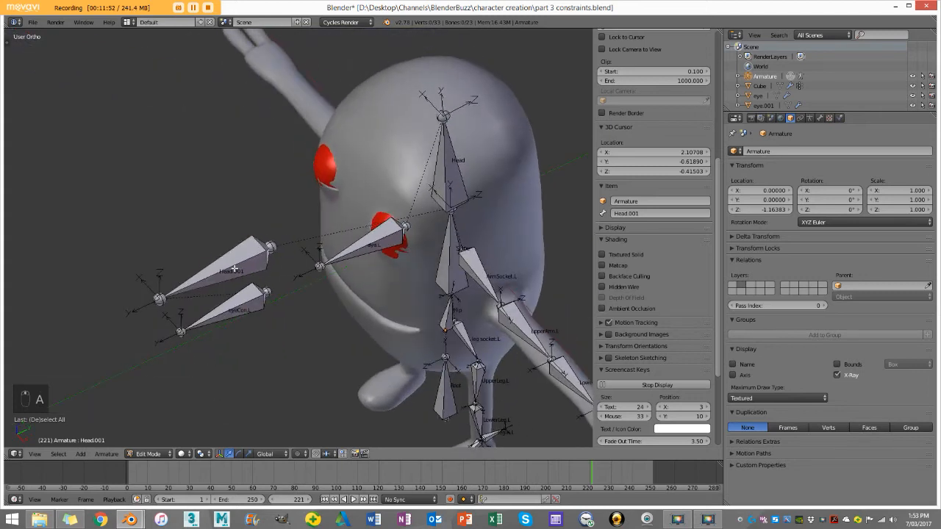
{"action": "right_click", "coordinate": [234, 269]}
{"action": "left_click", "coordinate": [641, 212]}
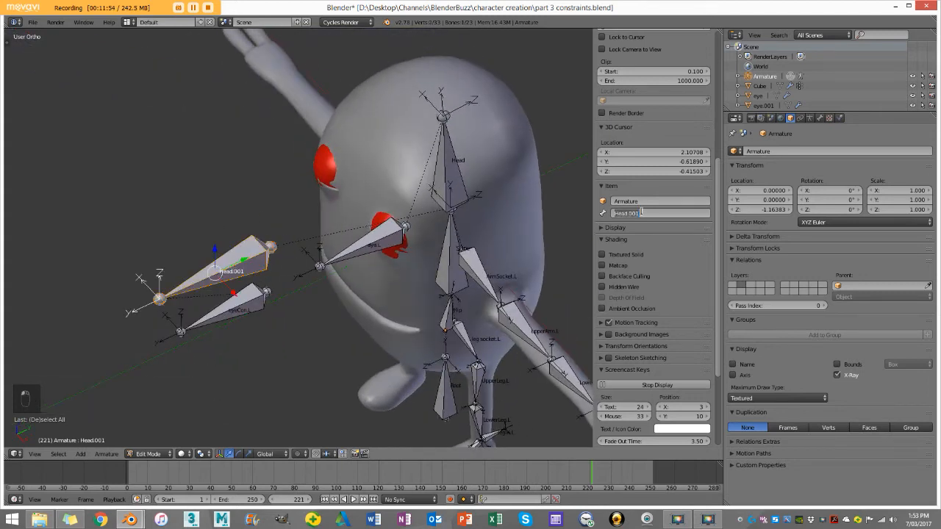
{"action": "type", "text": "Ne"}
{"action": "type", "text": "inEyeCon"}
{"action": "key", "text": "Return"}
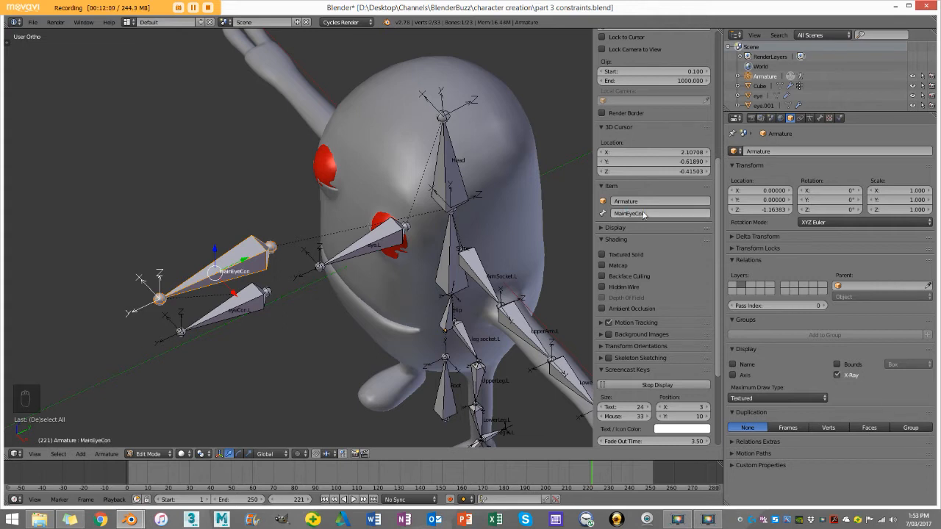
Step: Check MainEyeCon's placement between the eyes in front view and wireframe, and switch the armature to Pose Mode
{"action": "scroll", "coordinate": [330, 256], "scroll_direction": "down", "scroll_amount": 4}
{"action": "key", "text": "KP_1"}
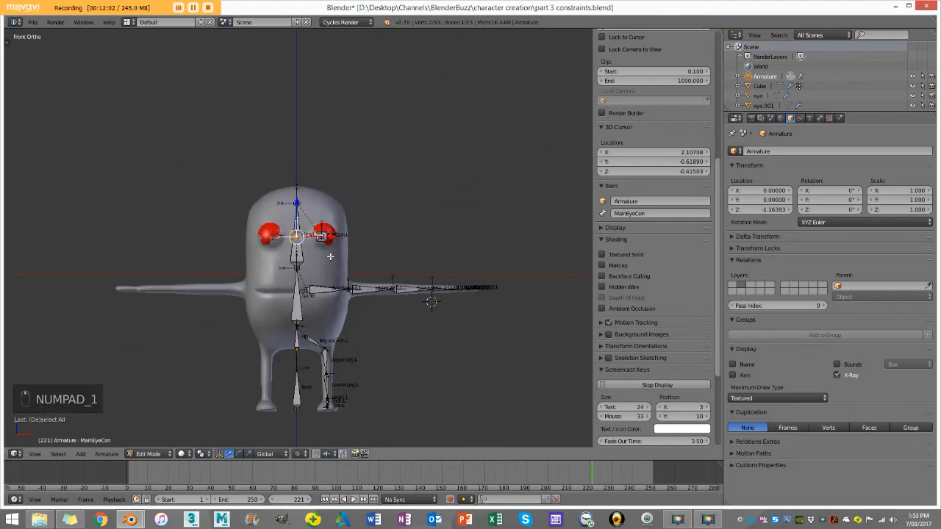
{"action": "scroll", "coordinate": [277, 283], "scroll_direction": "up", "scroll_amount": 5}
{"action": "key", "text": "z"}
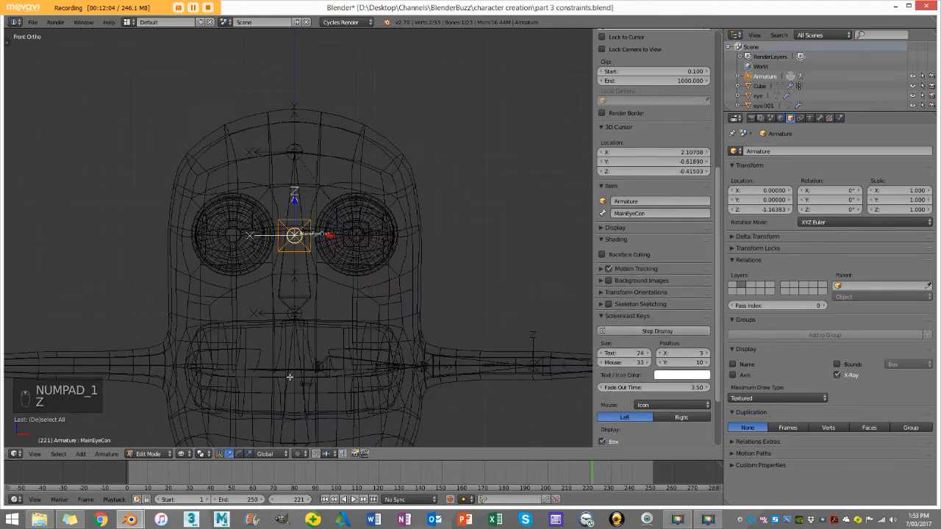
{"action": "key", "text": "z"}
{"action": "key", "text": "a"}
{"action": "middle_click_drag", "start_coordinate": [316, 221], "coordinate": [330, 295]}
{"action": "scroll", "coordinate": [320, 286], "scroll_direction": "up", "scroll_amount": 2}
{"action": "right_click", "coordinate": [320, 293]}
{"action": "scroll", "coordinate": [320, 292], "scroll_direction": "down", "scroll_amount": 3}
{"action": "key", "text": "g"}
{"action": "right_click", "coordinate": [310, 297]}
{"action": "left_click", "coordinate": [155, 454]}
{"action": "left_click", "coordinate": [162, 423]}
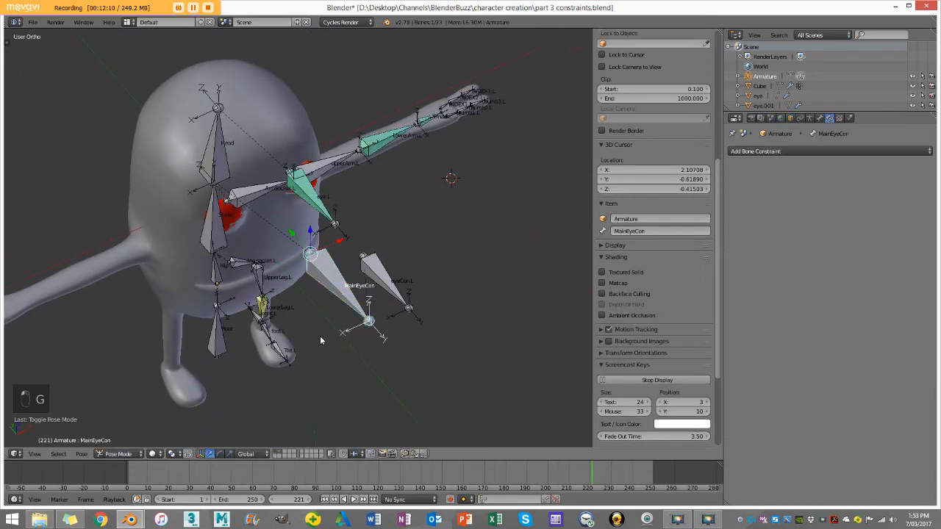
Step: Test how eyeCon.L and the eye bone follow MainEyeCon by moving it in perspective and top view, cancelling each move
{"action": "middle_click_drag", "start_coordinate": [322, 337], "coordinate": [283, 334]}
{"action": "key", "text": "g"}
{"action": "right_click", "coordinate": [335, 238]}
{"action": "middle_click_drag", "start_coordinate": [336, 239], "coordinate": [359, 218]}
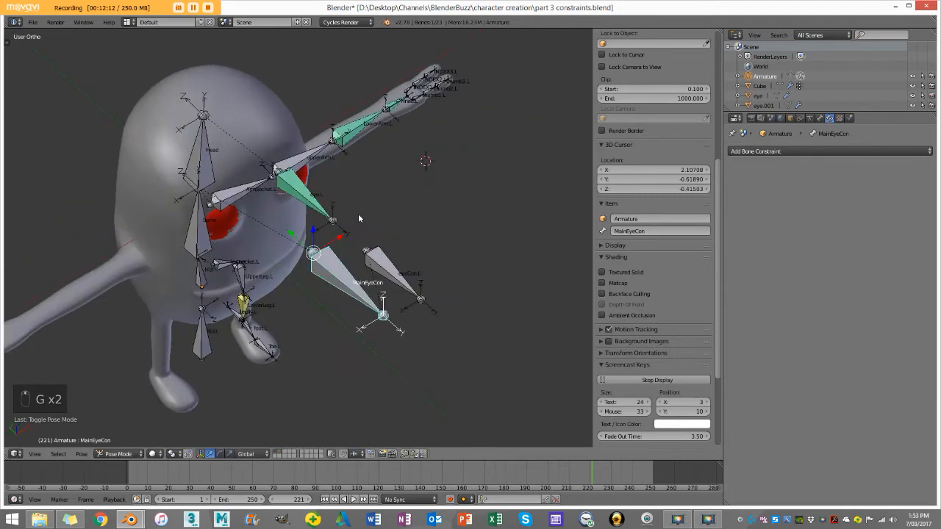
{"action": "middle_click_drag", "start_coordinate": [380, 268], "coordinate": [269, 298]}
{"action": "right_click", "coordinate": [288, 303]}
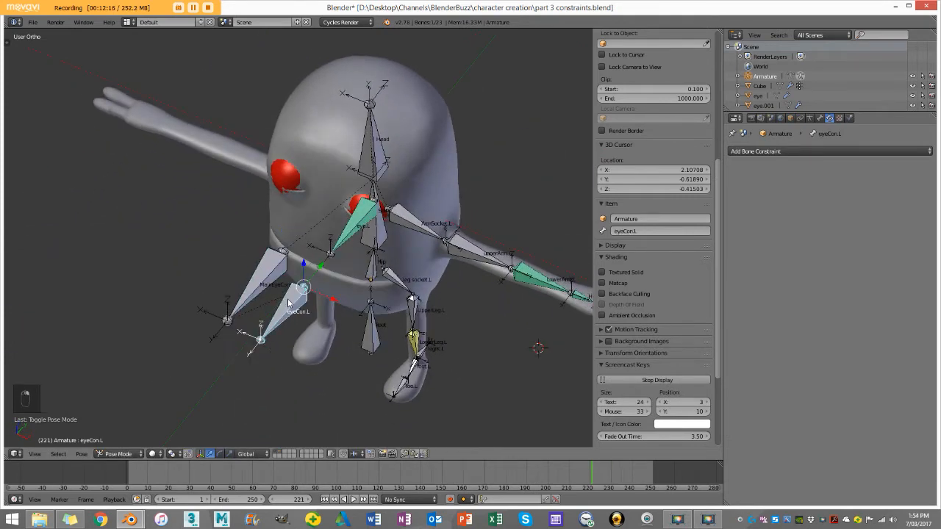
{"action": "key", "text": "KP_7"}
{"action": "right_click", "coordinate": [283, 282]}
{"action": "key", "text": "g"}
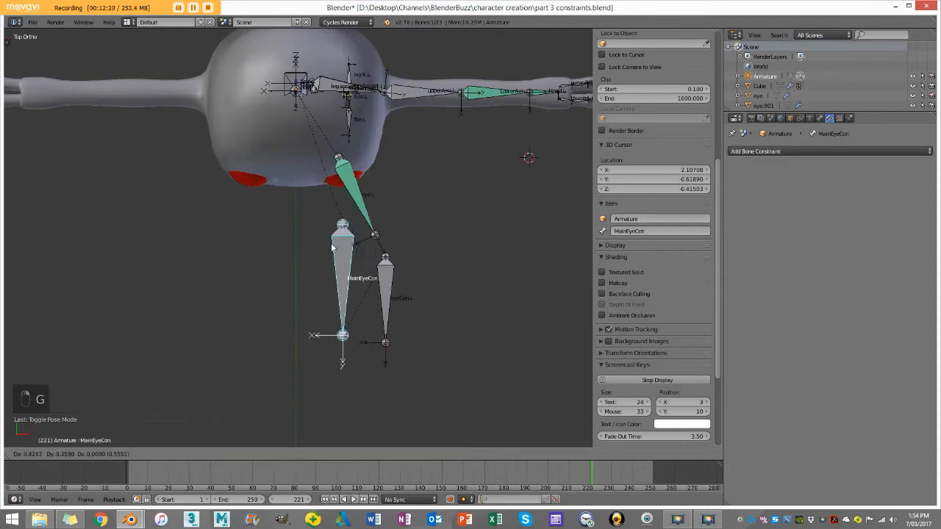
{"action": "right_click", "coordinate": [332, 257]}
Step: Try posing MainEyeCon and eyeCon.L separately in top view, shifting them to opposite sides of the face
{"action": "right_click", "coordinate": [343, 312]}
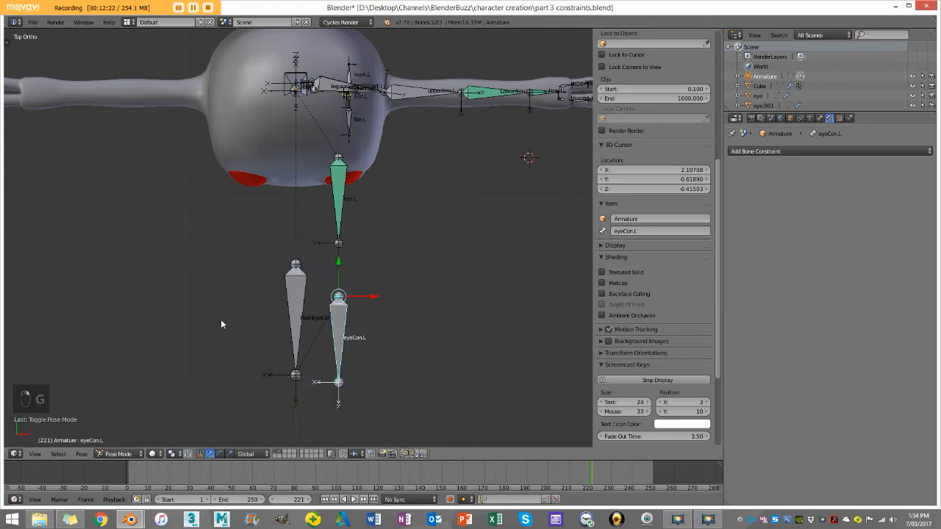
{"action": "key", "text": "g"}
{"action": "left_click", "coordinate": [263, 296]}
{"action": "key", "text": "g"}
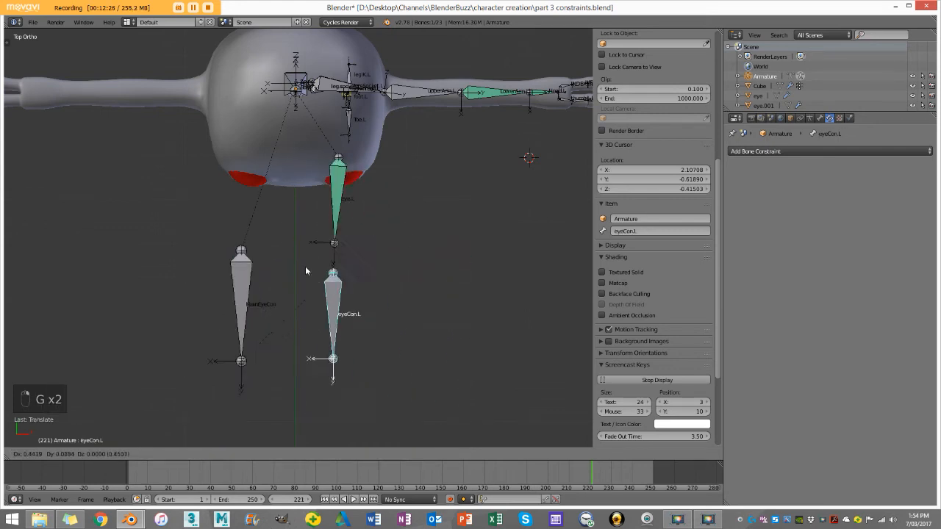
{"action": "left_click", "coordinate": [385, 270]}
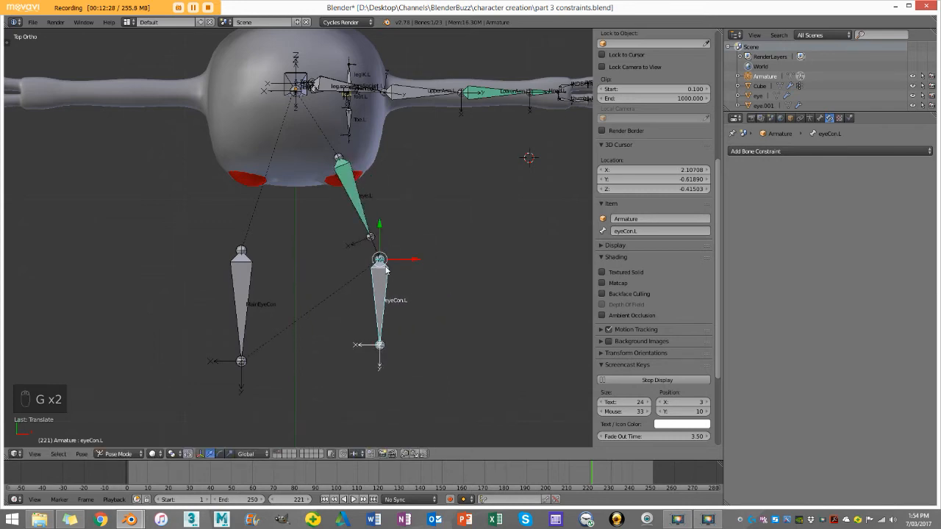
Step: Clear the location and rotation of all pose bones, and leave everything deselected
{"action": "key", "text": "a"}
{"action": "key", "text": "a"}
{"action": "key", "text": "alt+g"}
{"action": "key", "text": "alt+r"}
{"action": "key", "text": "a"}
Step: Select the LowerLeg.L bone and switch the armature to Edit Mode
{"action": "scroll", "coordinate": [385, 270], "scroll_direction": "down", "scroll_amount": 3}
{"action": "middle_click_drag", "start_coordinate": [396, 331], "coordinate": [416, 231]}
{"action": "scroll", "coordinate": [327, 260], "scroll_direction": "up", "scroll_amount": 3}
{"action": "scroll", "coordinate": [416, 231], "scroll_direction": "down", "scroll_amount": 3}
{"action": "middle_click_drag", "start_coordinate": [413, 289], "coordinate": [344, 241], "text": "shift"}
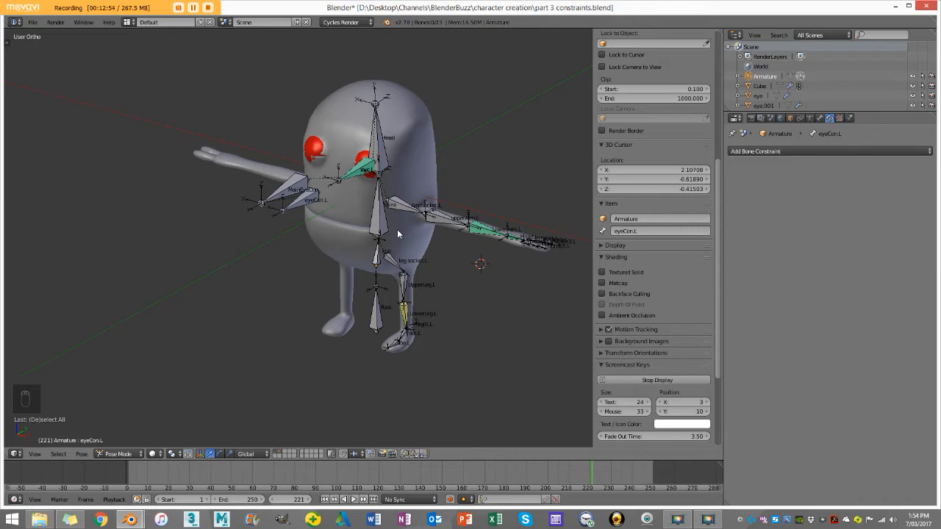
{"action": "scroll", "coordinate": [408, 242], "scroll_direction": "up", "scroll_amount": 5}
{"action": "middle_click_drag", "start_coordinate": [377, 257], "coordinate": [405, 282]}
{"action": "scroll", "coordinate": [412, 284], "scroll_direction": "up", "scroll_amount": 1}
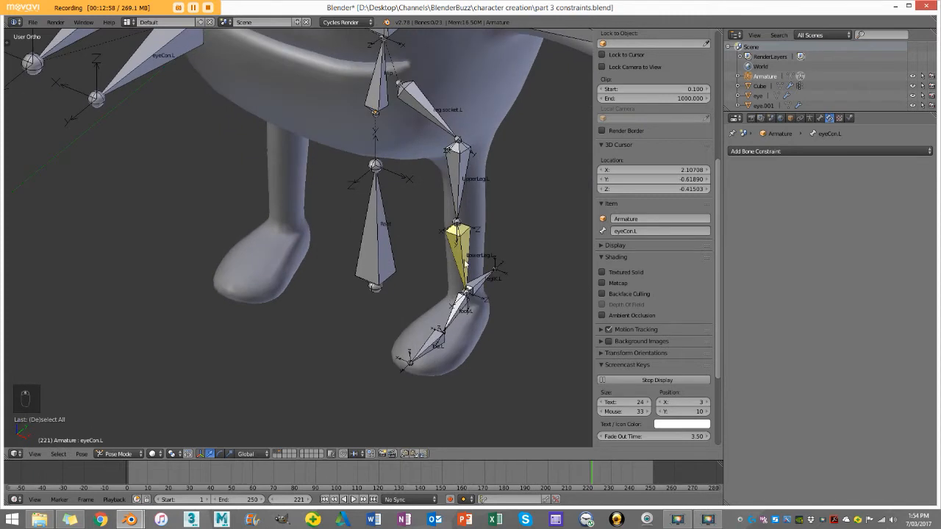
{"action": "right_click", "coordinate": [468, 272]}
{"action": "middle_click_drag", "start_coordinate": [468, 271], "coordinate": [388, 273]}
{"action": "left_click", "coordinate": [126, 455]}
{"action": "left_click", "coordinate": [127, 434]}
Step: In right view, extrude a horizontal bone forward from the knee joint at the end of UpperLeg.L, constrained to the Y axis
{"action": "key", "text": "KP_3"}
{"action": "scroll", "coordinate": [436, 280], "scroll_direction": "down", "scroll_amount": 3}
{"action": "scroll", "coordinate": [435, 279], "scroll_direction": "up", "scroll_amount": 3}
{"action": "middle_click_drag", "start_coordinate": [481, 375], "coordinate": [441, 277], "text": "shift"}
{"action": "key", "text": "z"}
{"action": "mouse_move", "coordinate": [472, 309]}
{"action": "middle_mouse_down", "text": "shift"}
{"action": "mouse_move", "coordinate": [381, 265]}
{"action": "mouse_move", "coordinate": [330, 263]}
{"action": "middle_mouse_up", "text": "shift"}
{"action": "scroll", "coordinate": [388, 274], "scroll_direction": "up", "scroll_amount": 1}
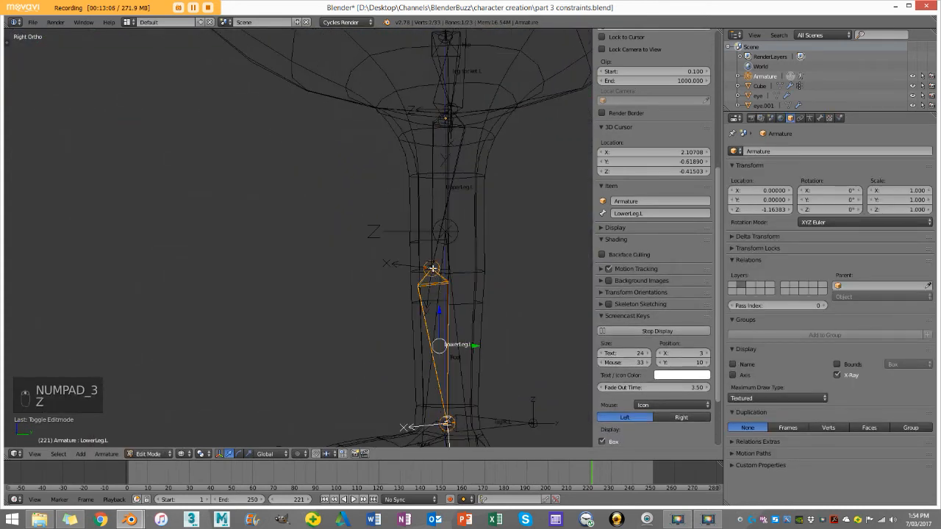
{"action": "right_click", "coordinate": [433, 269]}
{"action": "key", "text": "z"}
{"action": "middle_click_drag", "start_coordinate": [419, 269], "coordinate": [494, 293]}
{"action": "key", "text": "z"}
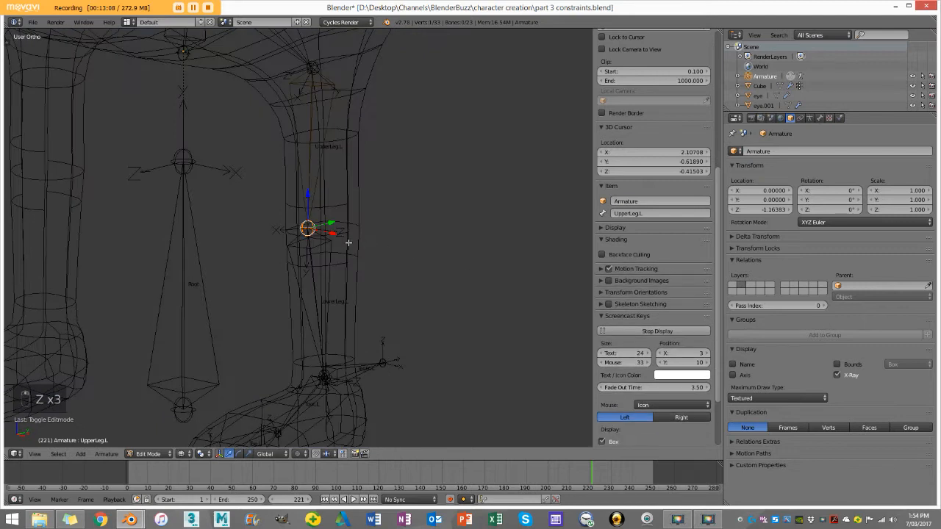
{"action": "key", "text": "KP_3"}
{"action": "key", "text": "z"}
{"action": "key", "text": "e"}
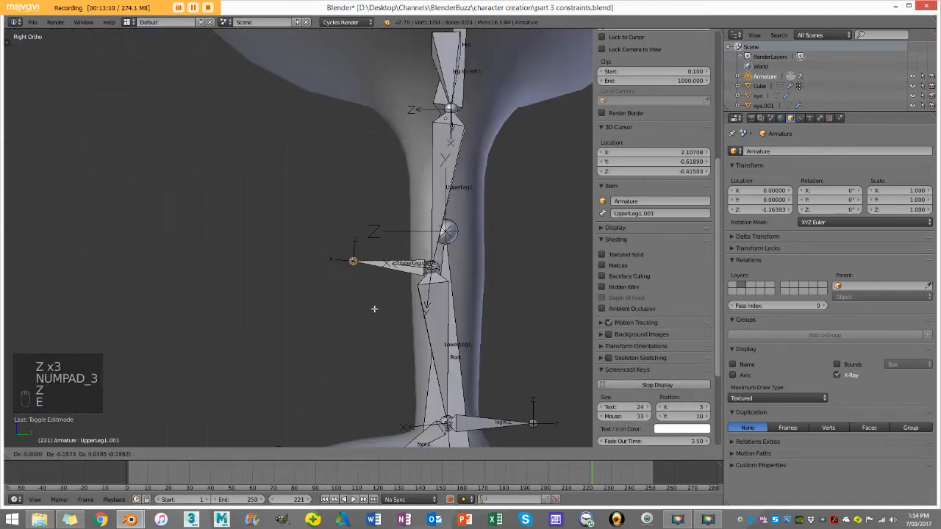
{"action": "middle_click", "coordinate": [357, 313]}
{"action": "left_click", "coordinate": [346, 313]}
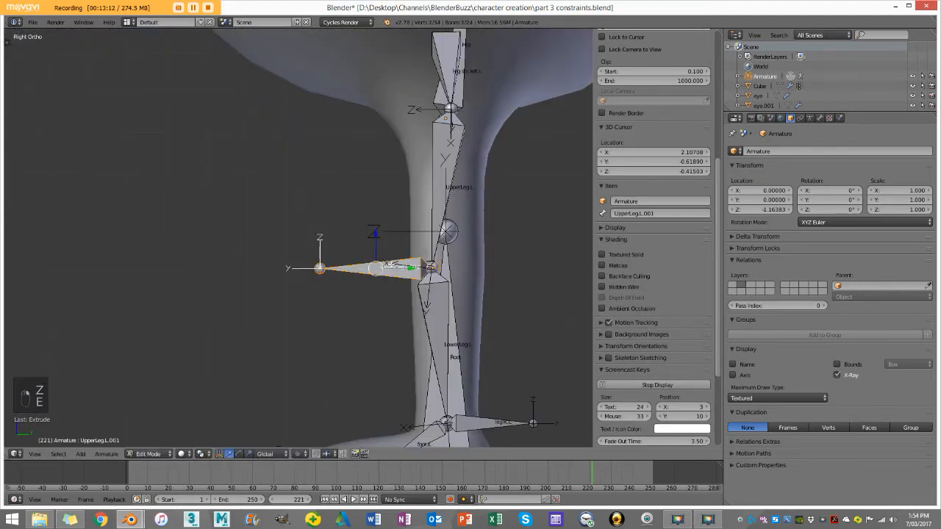
Step: Clear the extruded knee bone's parent and move it forward along Y, away from the leg
{"action": "scroll", "coordinate": [296, 237], "scroll_direction": "down", "scroll_amount": 2}
{"action": "key", "text": "alt+p"}
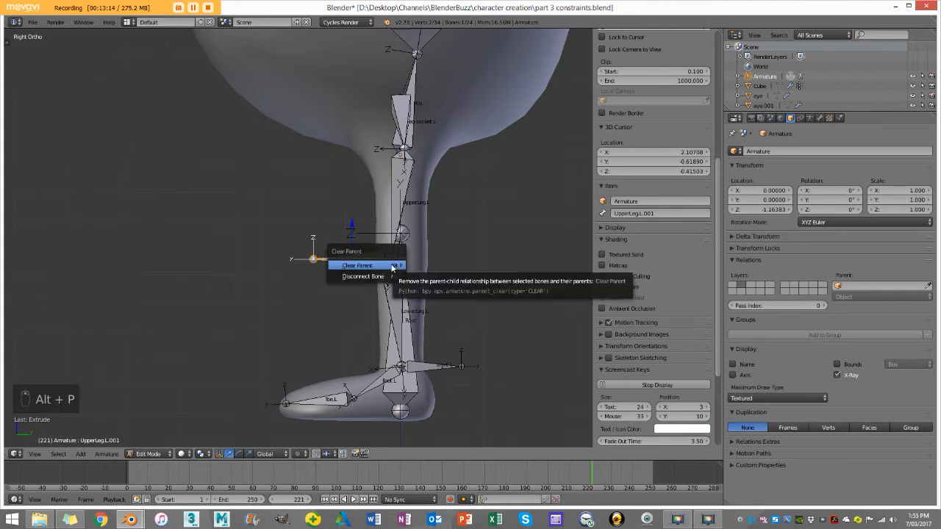
{"action": "left_click", "coordinate": [354, 261]}
{"action": "scroll", "coordinate": [355, 261], "scroll_direction": "down", "scroll_amount": 2}
{"action": "key", "text": "g"}
{"action": "key", "text": "y"}
{"action": "left_click", "coordinate": [288, 255]}
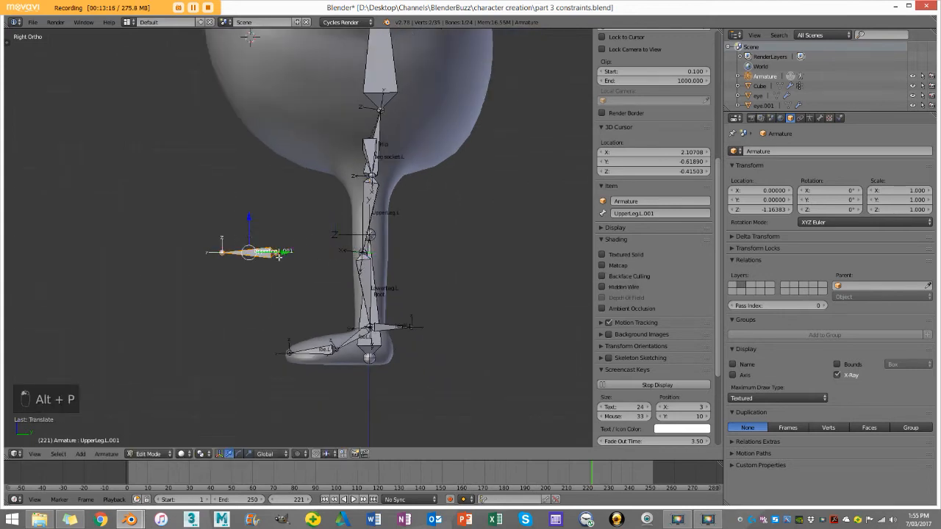
Step: Rename the detached bone in front of the knee as legTarget.L
{"action": "scroll", "coordinate": [331, 224], "scroll_direction": "up", "scroll_amount": 3}
{"action": "scroll", "coordinate": [331, 224], "scroll_direction": "up", "scroll_amount": 2}
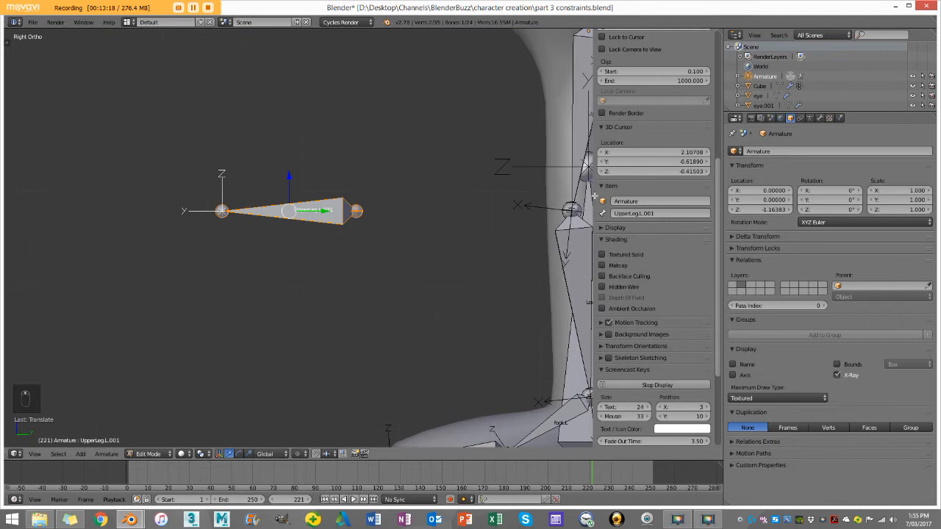
{"action": "left_click", "coordinate": [641, 213]}
{"action": "type", "text": "hip"}
{"action": "key", "text": "Return"}
Step: Parent the legTarget.L bone to legIK.L, keeping its offset
{"action": "middle_click_drag", "start_coordinate": [272, 257], "coordinate": [342, 279]}
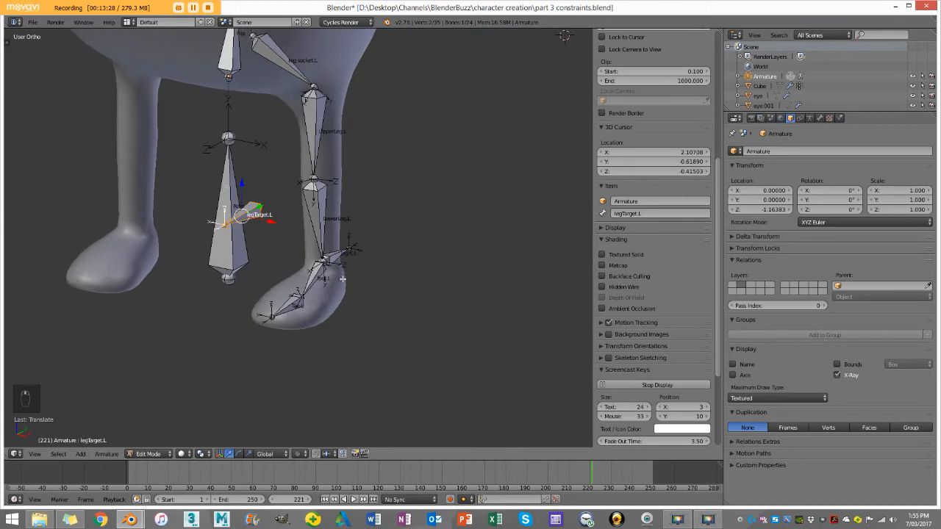
{"action": "middle_click_drag", "start_coordinate": [239, 214], "coordinate": [236, 234]}
{"action": "scroll", "coordinate": [237, 234], "scroll_direction": "up", "scroll_amount": 3}
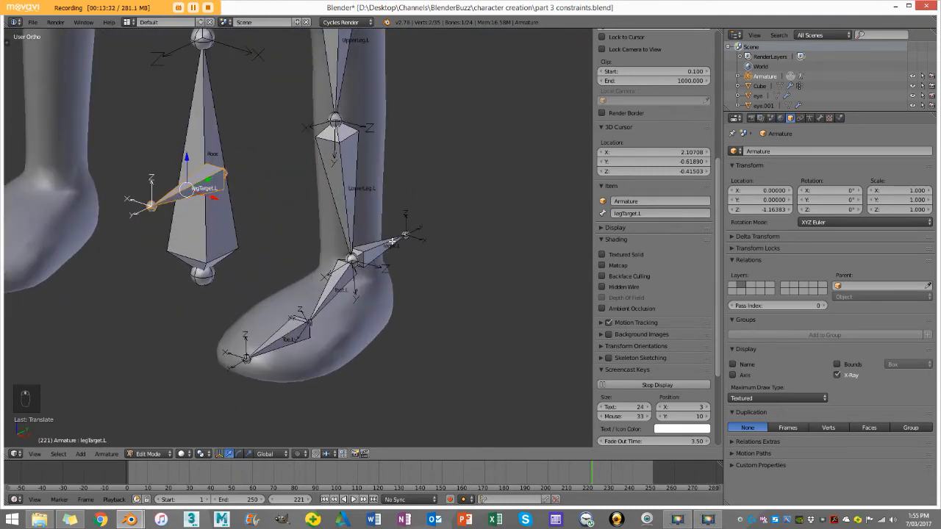
{"action": "right_click", "coordinate": [392, 241], "text": "shift"}
{"action": "right_click", "coordinate": [210, 176]}
{"action": "right_click", "coordinate": [214, 172]}
{"action": "right_click", "coordinate": [394, 241], "text": "shift"}
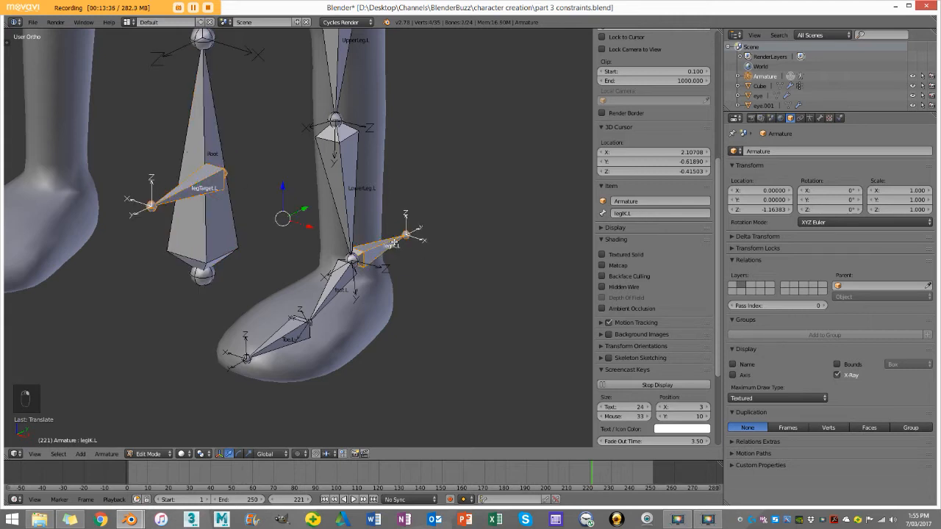
{"action": "scroll", "coordinate": [394, 242], "scroll_direction": "down", "scroll_amount": 3}
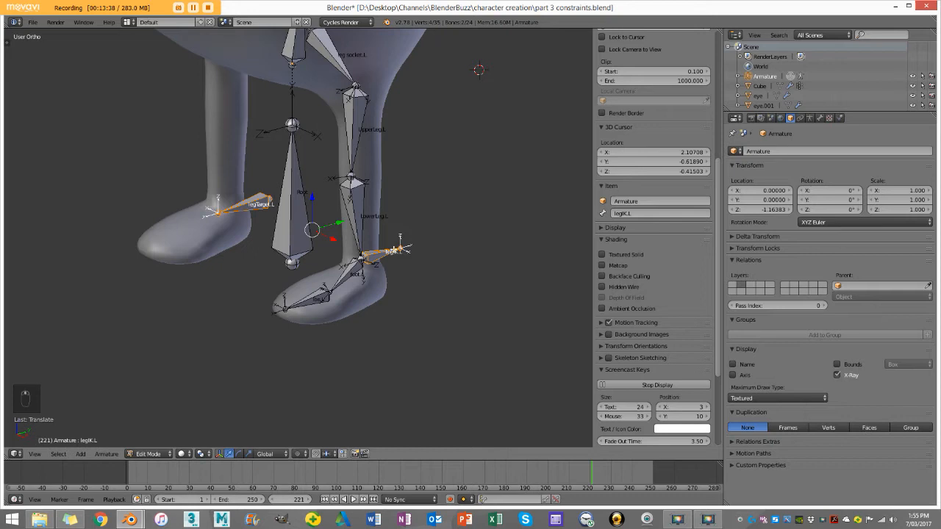
{"action": "key", "text": "ctrl+p"}
{"action": "left_click", "coordinate": [396, 252]}
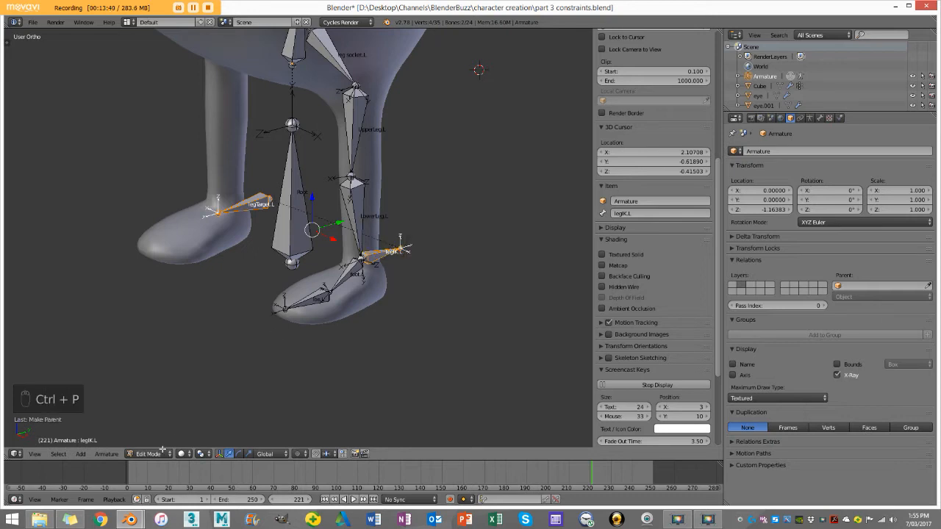
Step: In Pose Mode, set the pole target of LowerLeg.L's IK constraint to the Armature's legTarget.L bone
{"action": "left_click", "coordinate": [161, 452]}
{"action": "left_click", "coordinate": [159, 418]}
{"action": "key", "text": "a"}
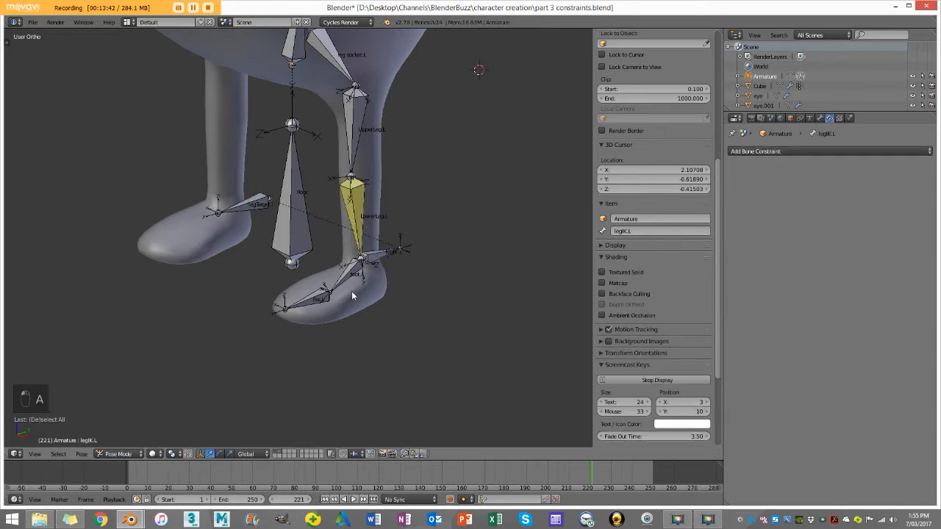
{"action": "right_click", "coordinate": [361, 193], "text": "shift"}
{"action": "key", "text": "shift+i"}
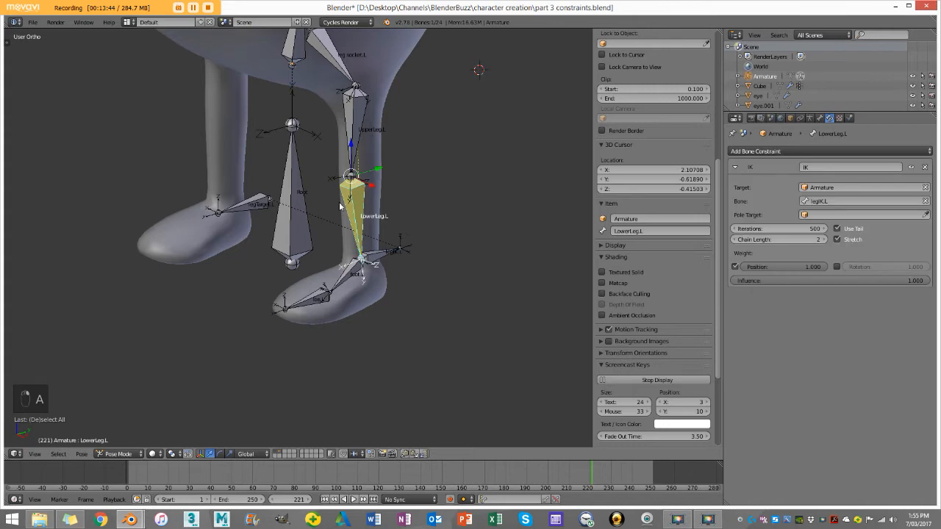
{"action": "scroll", "coordinate": [347, 201], "scroll_direction": "up", "scroll_amount": 2}
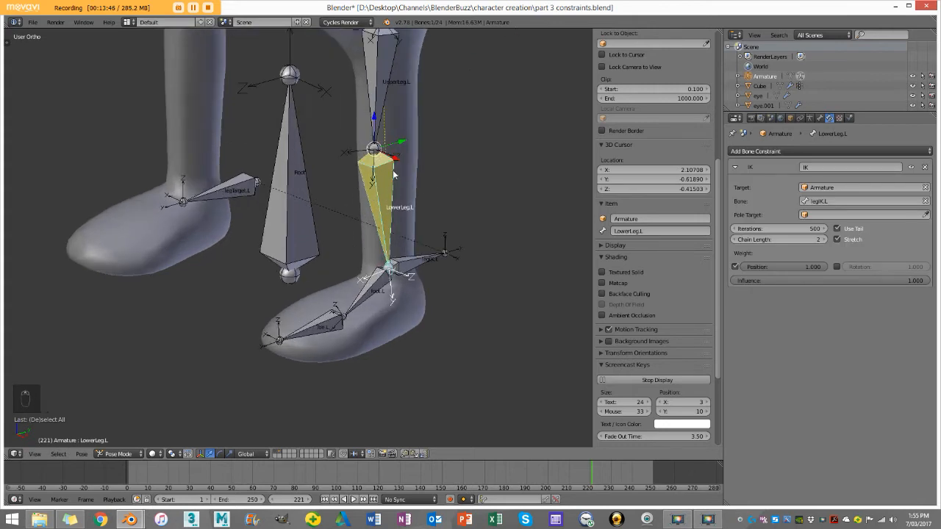
{"action": "left_click", "coordinate": [825, 214]}
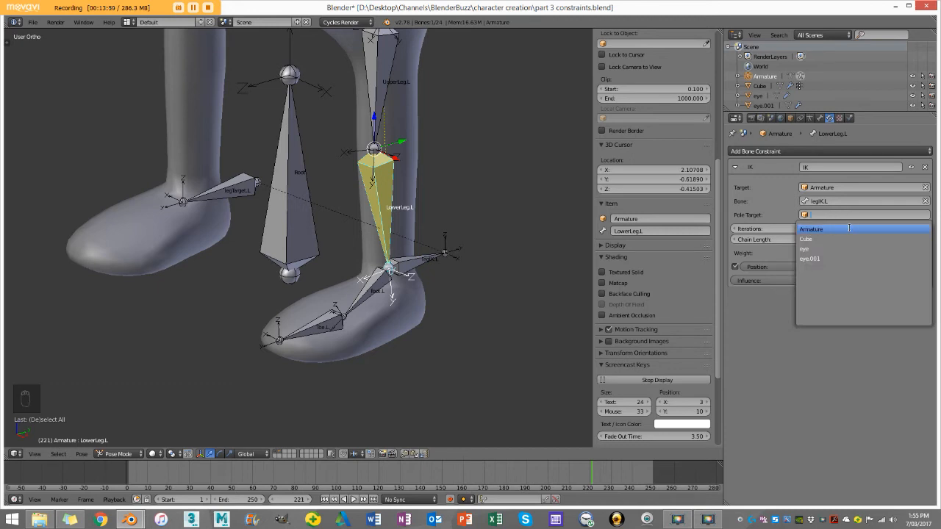
{"action": "left_click", "coordinate": [849, 228]}
{"action": "left_click", "coordinate": [850, 228]}
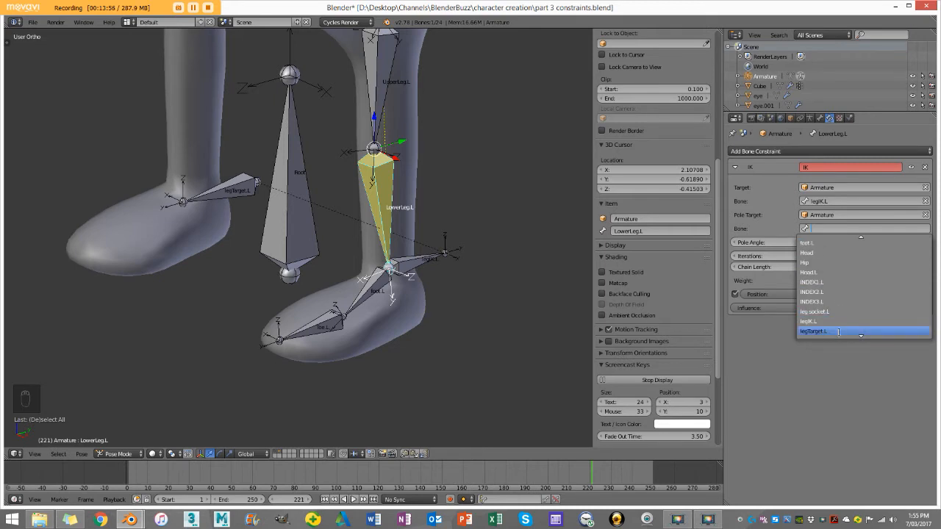
{"action": "left_click", "coordinate": [837, 332]}
Step: Test the knee's pole target by trial-moving legTarget.L in front view and from an angle, cancelling each move
{"action": "scroll", "coordinate": [396, 238], "scroll_direction": "down", "scroll_amount": 2}
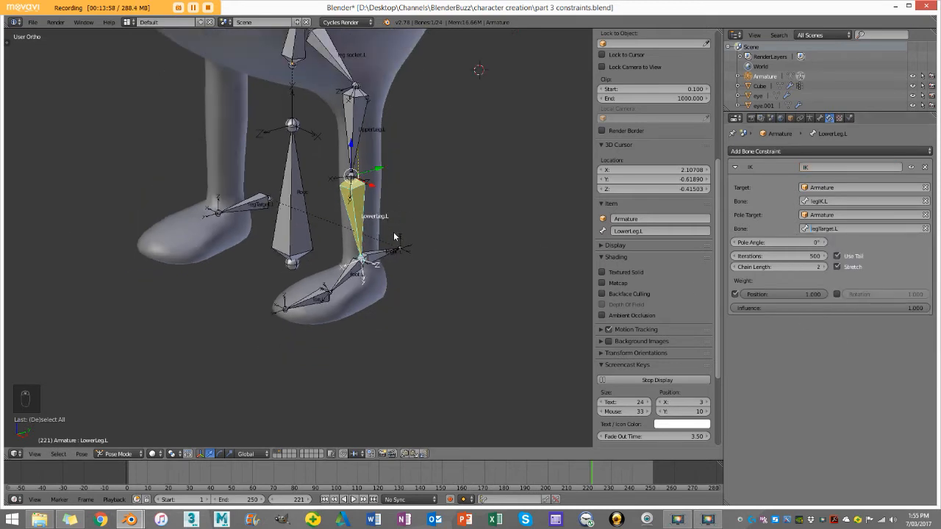
{"action": "key", "text": "KP_1"}
{"action": "middle_click_drag", "start_coordinate": [221, 242], "coordinate": [353, 222], "text": "shift"}
{"action": "scroll", "coordinate": [351, 221], "scroll_direction": "up", "scroll_amount": 2}
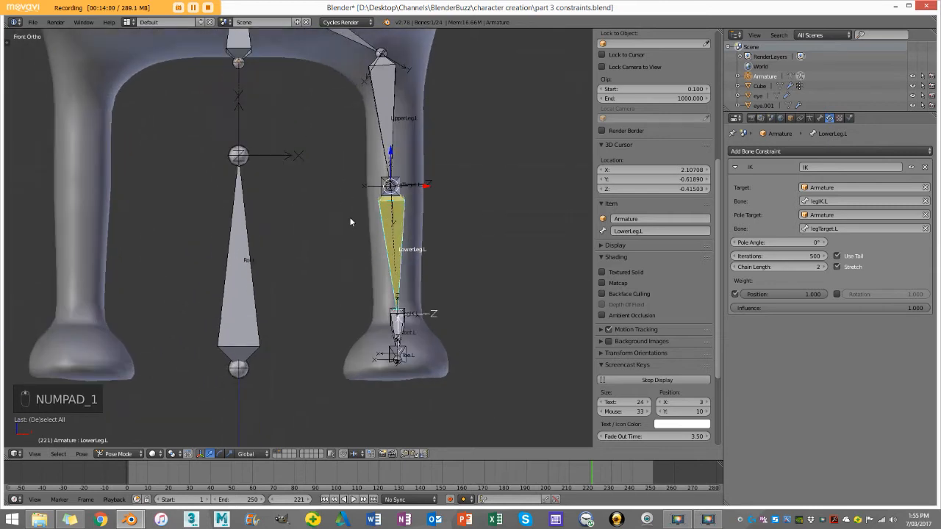
{"action": "right_click", "coordinate": [398, 189]}
{"action": "key", "text": "g"}
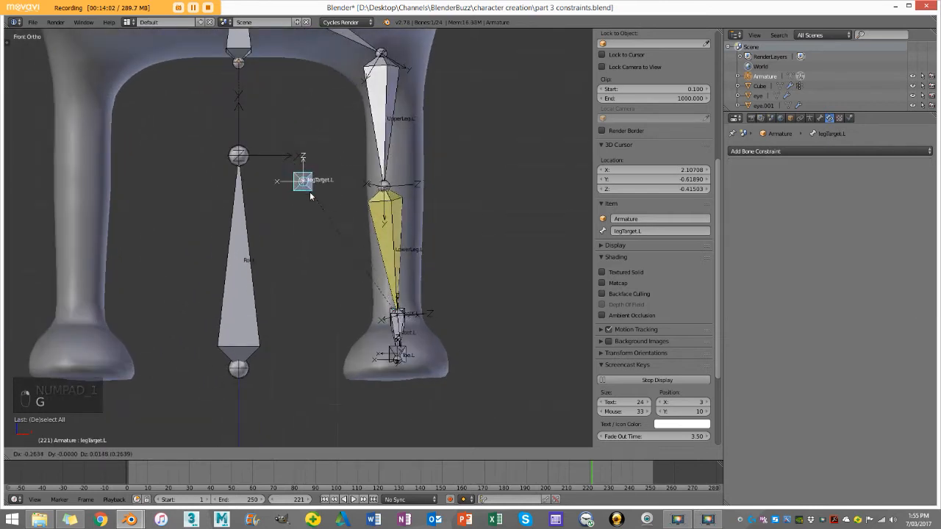
{"action": "right_click", "coordinate": [478, 189]}
{"action": "middle_click_drag", "start_coordinate": [441, 180], "coordinate": [375, 220]}
{"action": "key", "text": "g"}
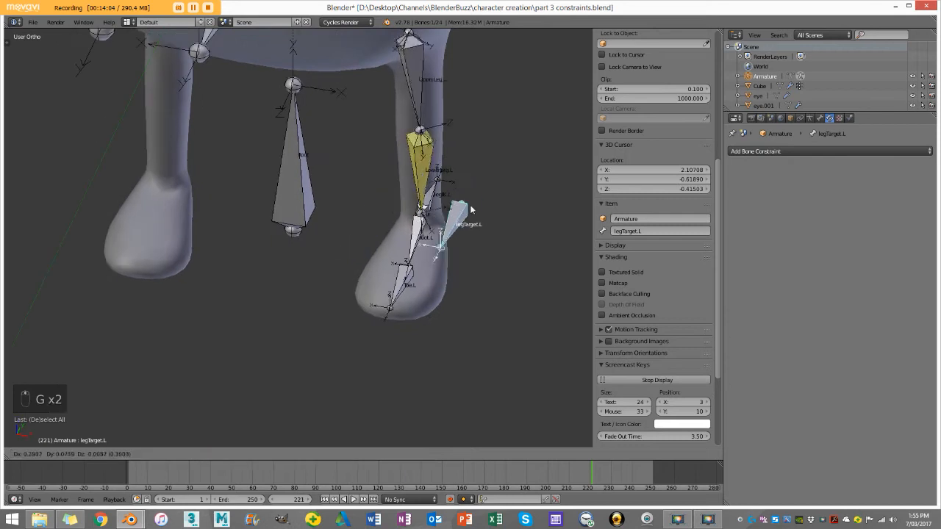
{"action": "right_click", "coordinate": [441, 186]}
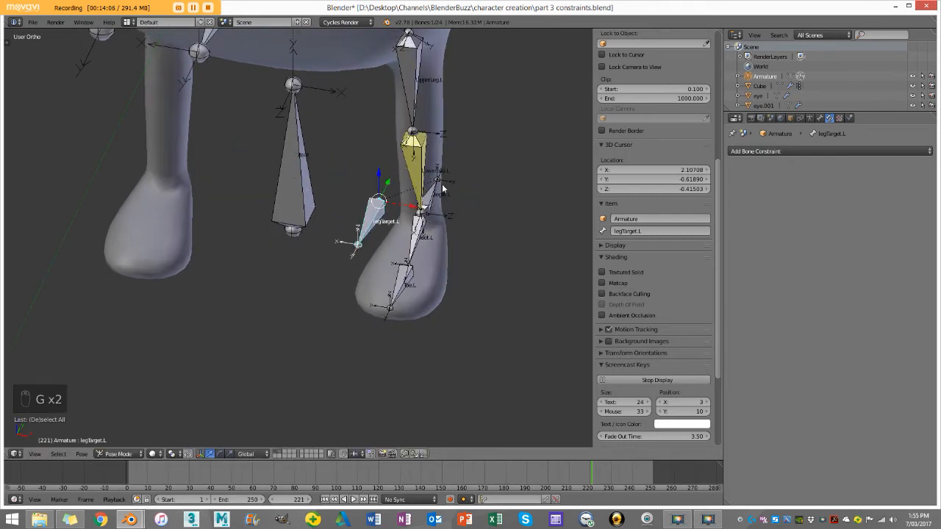
Step: Raise the legIK.L bone in Pose Mode so the left leg bends at the knee
{"action": "middle_click_drag", "start_coordinate": [442, 188], "coordinate": [493, 268]}
{"action": "right_click", "coordinate": [504, 280]}
{"action": "left_click_drag", "start_coordinate": [480, 267], "coordinate": [472, 220]}
{"action": "middle_click_drag", "start_coordinate": [426, 220], "coordinate": [493, 208]}
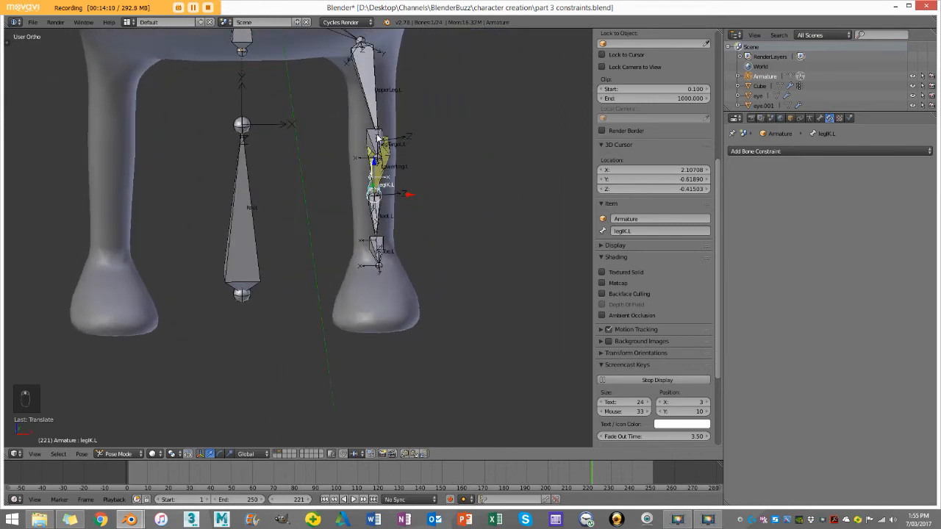
Step: Move legTarget.L about 0.35 units sideways toward the Root bone to swing the bent knee inward
{"action": "right_click", "coordinate": [377, 134]}
{"action": "key", "text": "g"}
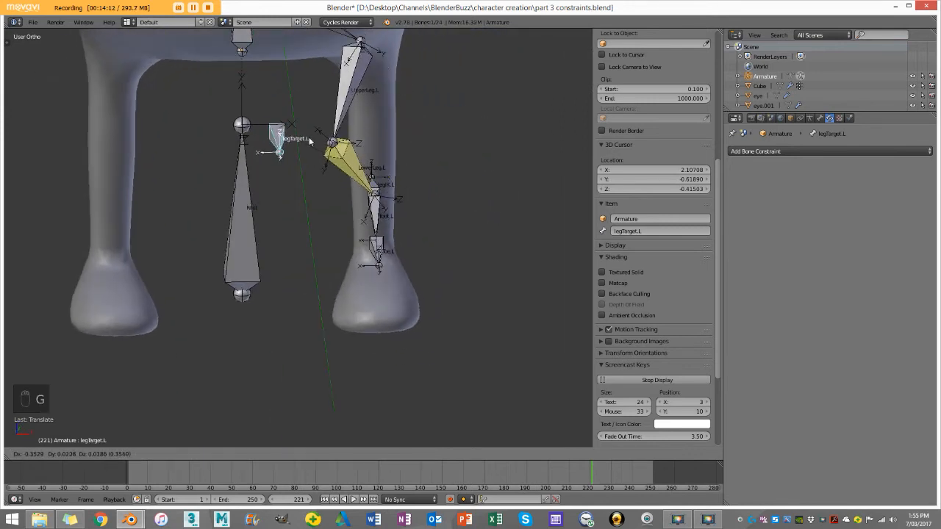
{"action": "left_click", "coordinate": [309, 143]}
{"action": "middle_click_drag", "start_coordinate": [309, 143], "coordinate": [352, 177]}
Step: Clear the pose location and rotation of all bones and deselect them
{"action": "key", "text": "a"}
{"action": "key", "text": "a"}
{"action": "key", "text": "a"}
{"action": "key", "text": "alt+g"}
{"action": "key", "text": "alt+r"}
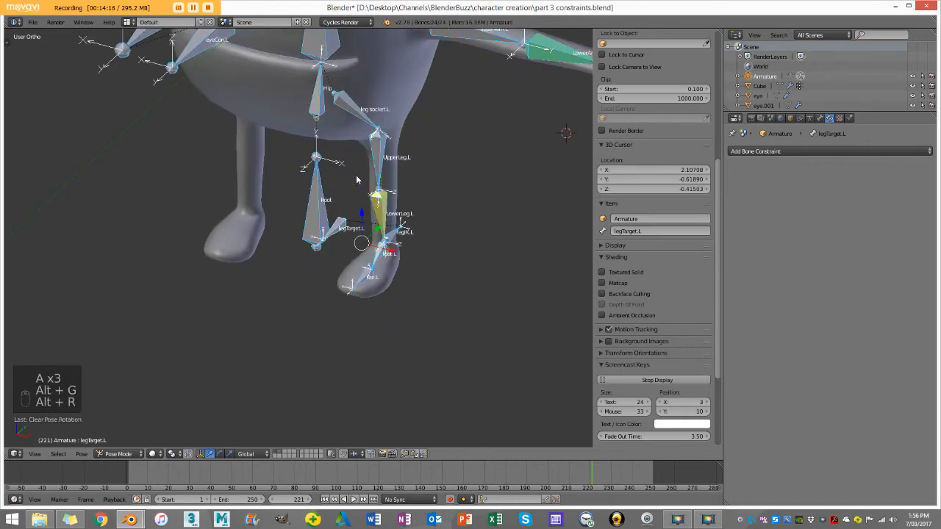
{"action": "key", "text": "a"}
Step: Select LowerLeg.L in front view and set its IK constraint's pole angle to 1.3°
{"action": "scroll", "coordinate": [354, 182], "scroll_direction": "up", "scroll_amount": 5}
{"action": "key", "text": "KP_1"}
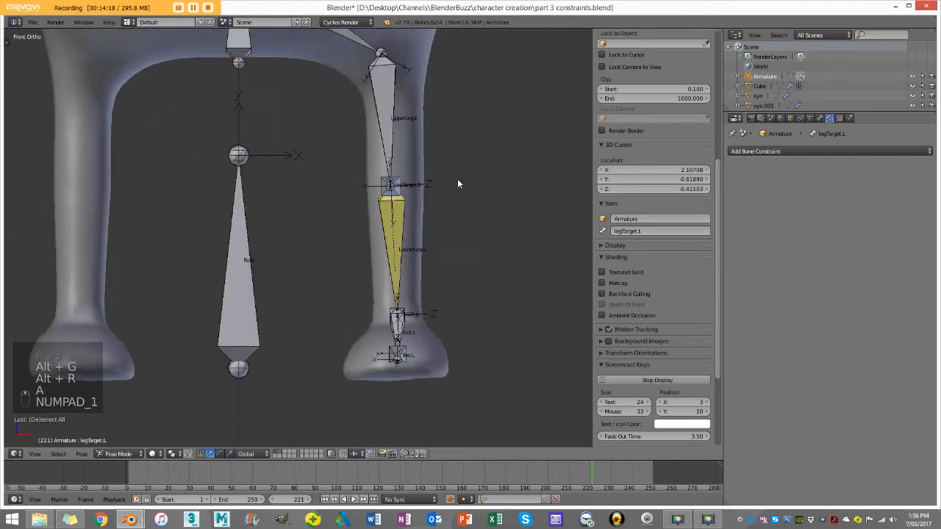
{"action": "scroll", "coordinate": [457, 178], "scroll_direction": "up", "scroll_amount": 3}
{"action": "scroll", "coordinate": [424, 205], "scroll_direction": "up", "scroll_amount": 1}
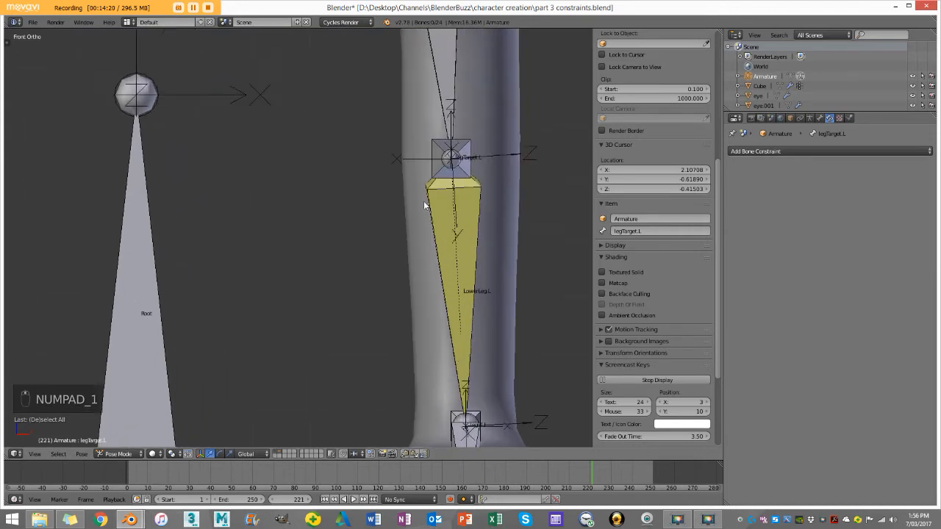
{"action": "right_click", "coordinate": [430, 202]}
{"action": "middle_click_drag", "start_coordinate": [436, 210], "coordinate": [404, 228], "text": "shift"}
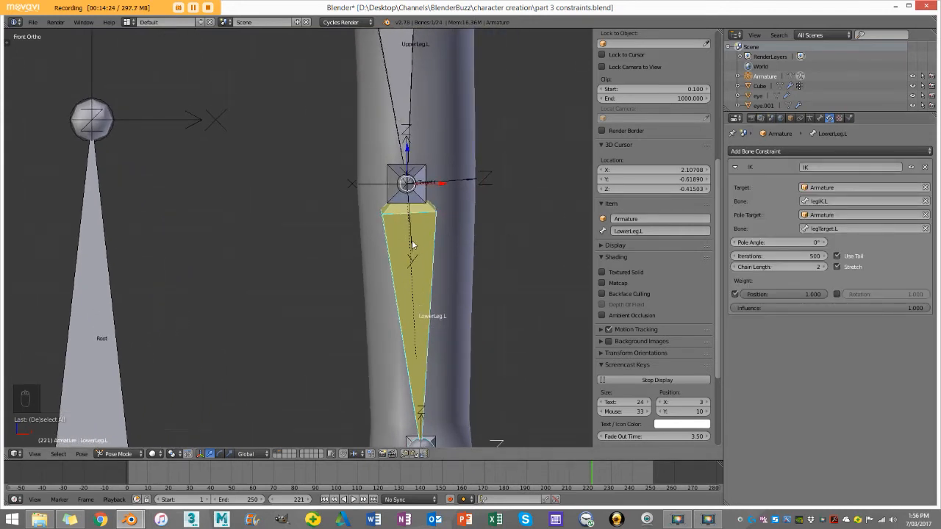
{"action": "middle_click_drag", "start_coordinate": [413, 244], "coordinate": [446, 263], "text": "shift"}
{"action": "left_click_drag", "start_coordinate": [771, 242], "coordinate": [730, 244]}
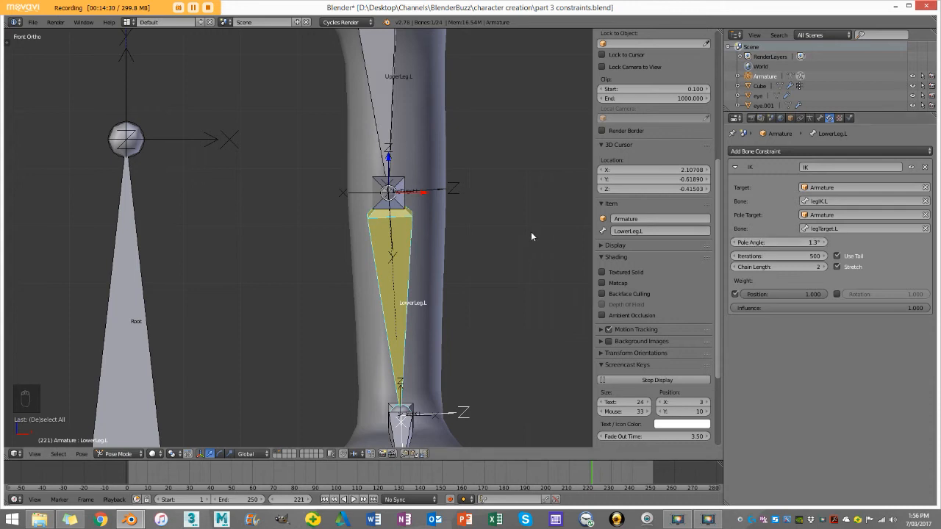
Step: Compare the knee's orientation in Edit Mode and Pose Mode to check LowerLeg.L against its rest position
{"action": "key", "text": "Tab"}
{"action": "key", "text": "Tab"}
{"action": "scroll", "coordinate": [397, 249], "scroll_direction": "up", "scroll_amount": 4}
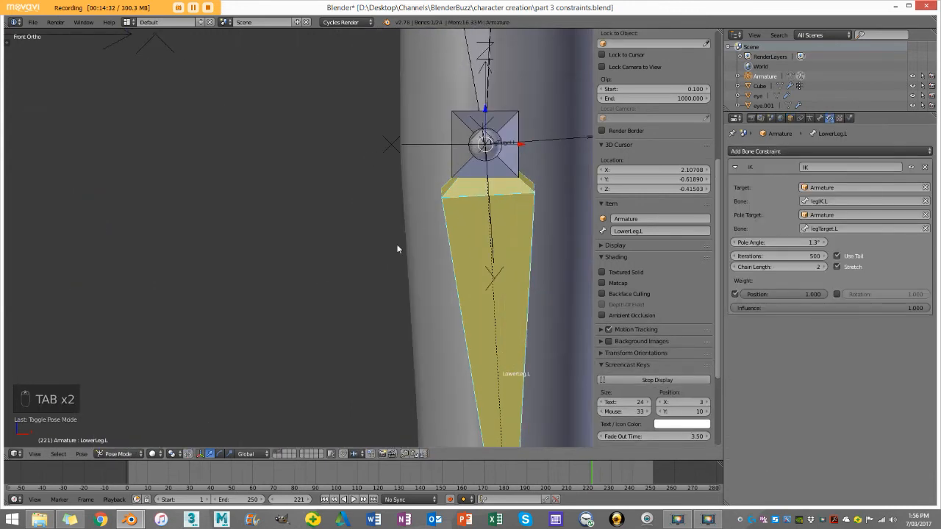
Step: Try a pole angle of 14.7° on LowerLeg.L's IK constraint and compare it with the rest position
{"action": "key", "text": "Tab"}
{"action": "key", "text": "Tab"}
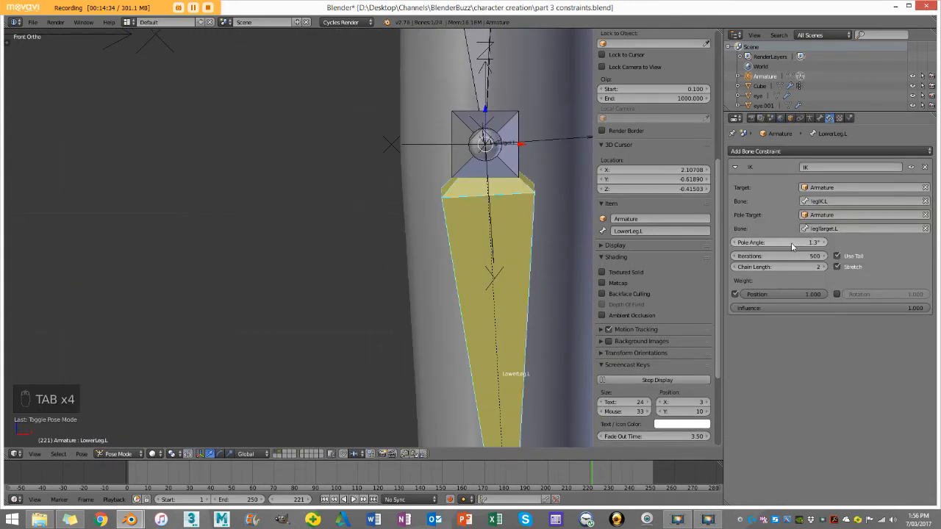
{"action": "left_click_drag", "start_coordinate": [791, 243], "coordinate": [797, 243]}
{"action": "key", "text": "Tab"}
{"action": "key", "text": "Tab"}
{"action": "key", "text": "Tab"}
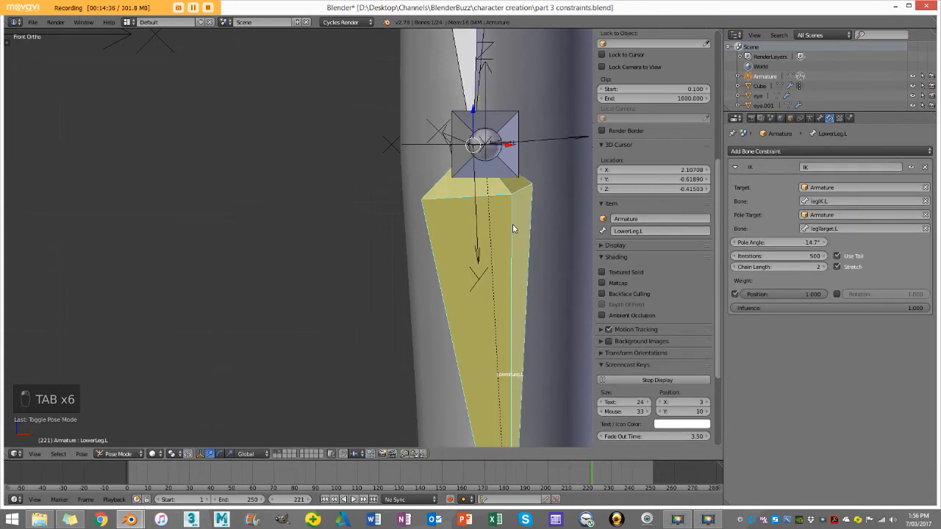
Step: Set LowerLeg.L's IK pole angle to 0.9°, compare it with the rest position, and deselect the bones
{"action": "key", "text": "Tab"}
{"action": "left_click_drag", "start_coordinate": [791, 242], "coordinate": [776, 243]}
{"action": "key", "text": "Tab"}
{"action": "key", "text": "Tab"}
{"action": "scroll", "coordinate": [494, 191], "scroll_direction": "down", "scroll_amount": 7}
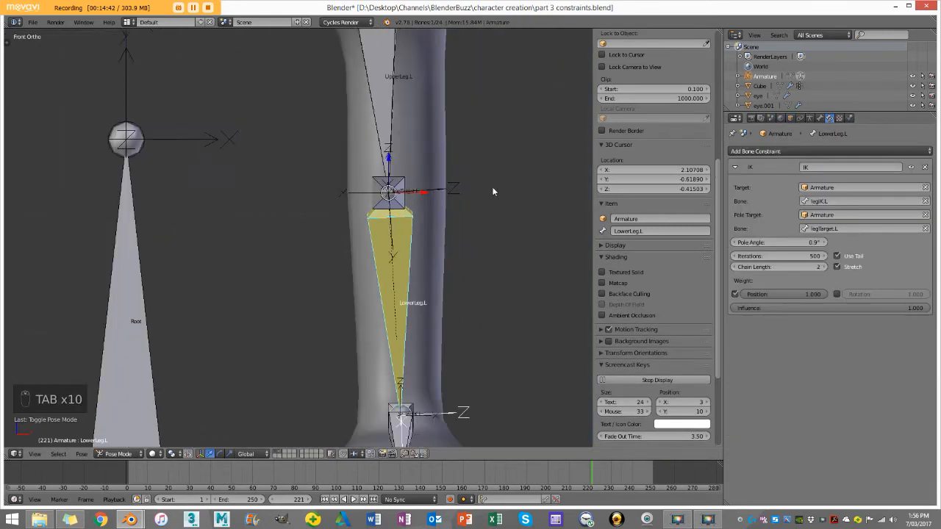
{"action": "key", "text": "a"}
Step: In front view, snap the 3D cursor to the scene center
{"action": "middle_click_drag", "start_coordinate": [461, 171], "coordinate": [294, 193]}
{"action": "scroll", "coordinate": [269, 196], "scroll_direction": "up", "scroll_amount": 3}
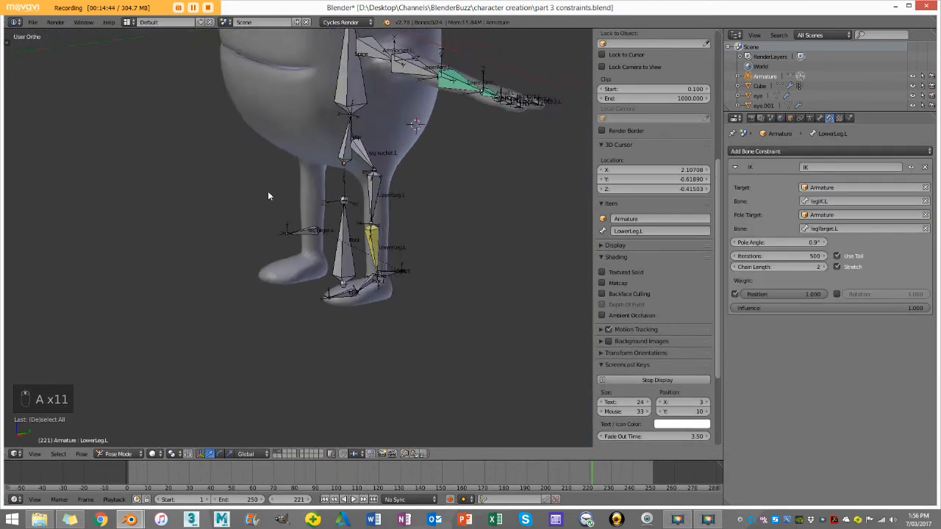
{"action": "key", "text": "KP_1"}
{"action": "scroll", "coordinate": [328, 193], "scroll_direction": "down", "scroll_amount": 4}
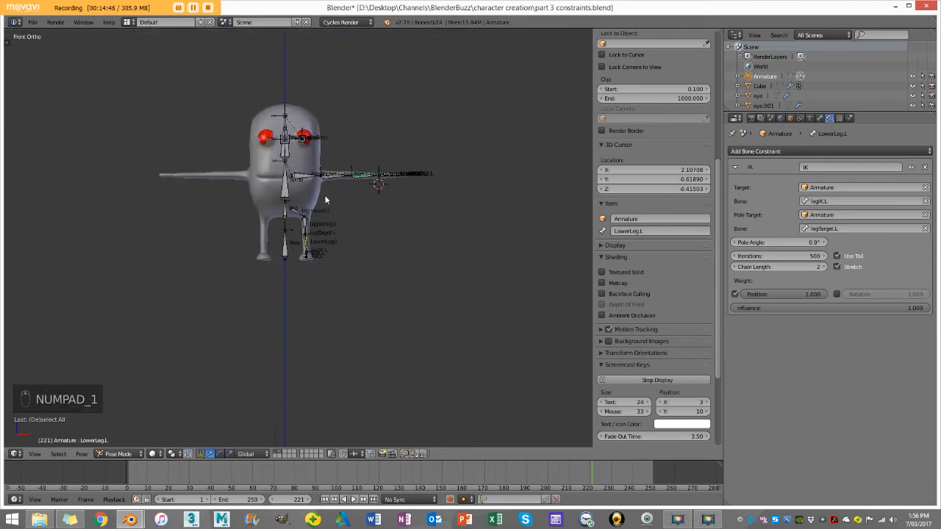
{"action": "scroll", "coordinate": [309, 199], "scroll_direction": "up", "scroll_amount": 3}
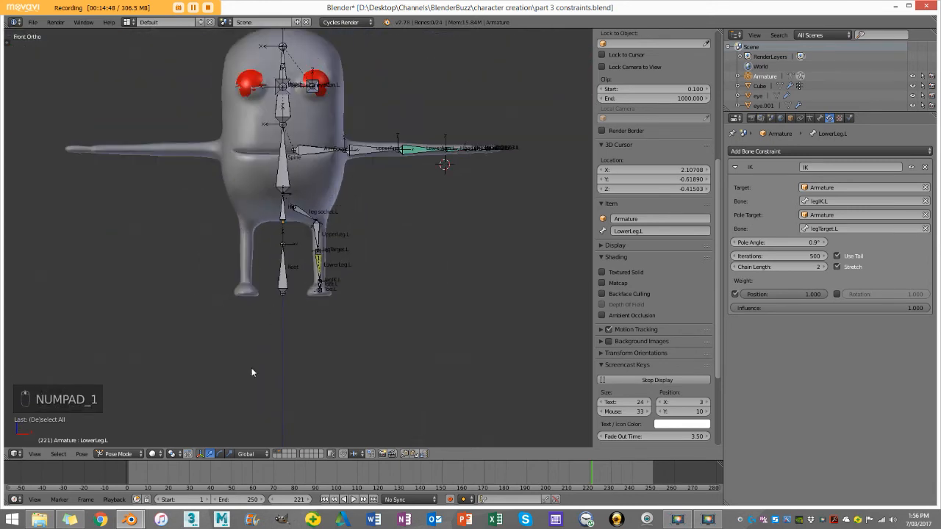
{"action": "middle_click_drag", "start_coordinate": [258, 303], "coordinate": [350, 284], "text": "shift"}
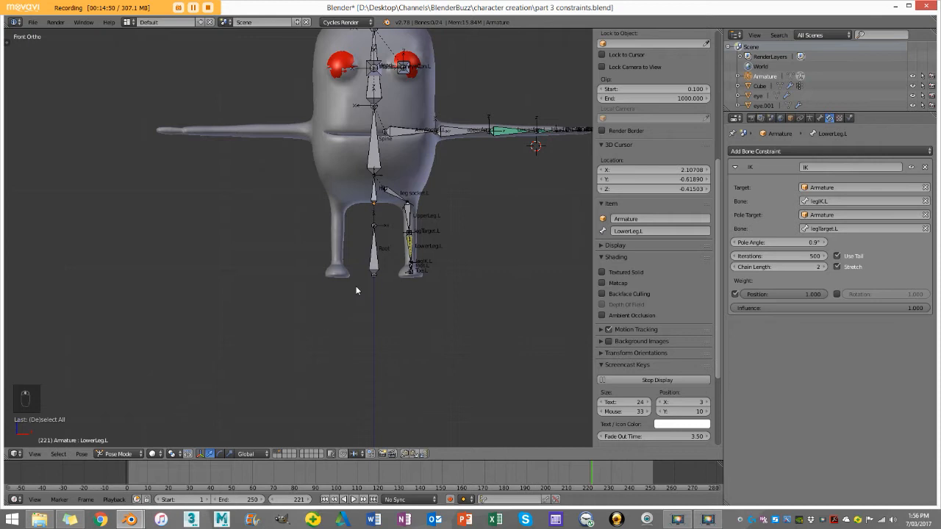
{"action": "key", "text": "shift+s"}
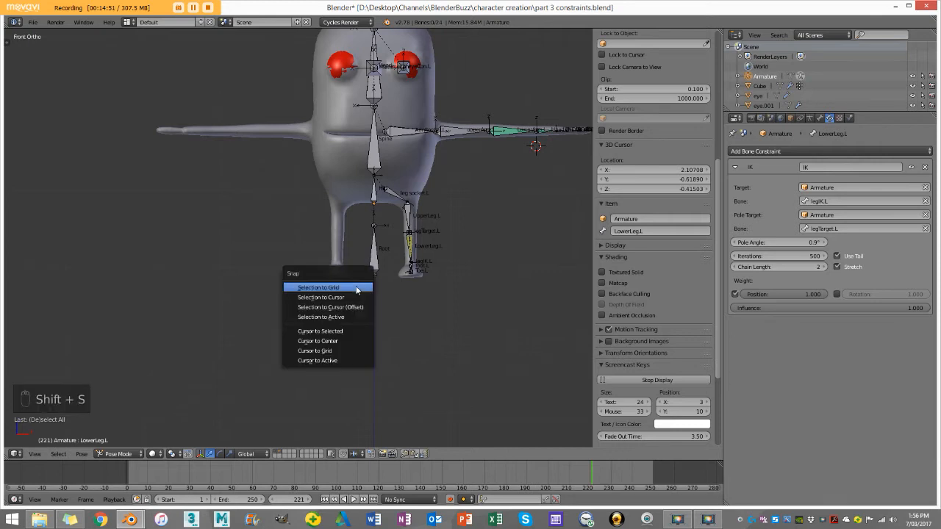
{"action": "left_click", "coordinate": [327, 345]}
Step: Put the armature in Edit Mode with nothing selected and set the pivot point to the 3D Cursor
{"action": "key", "text": "Tab"}
{"action": "scroll", "coordinate": [401, 247], "scroll_direction": "down", "scroll_amount": 2}
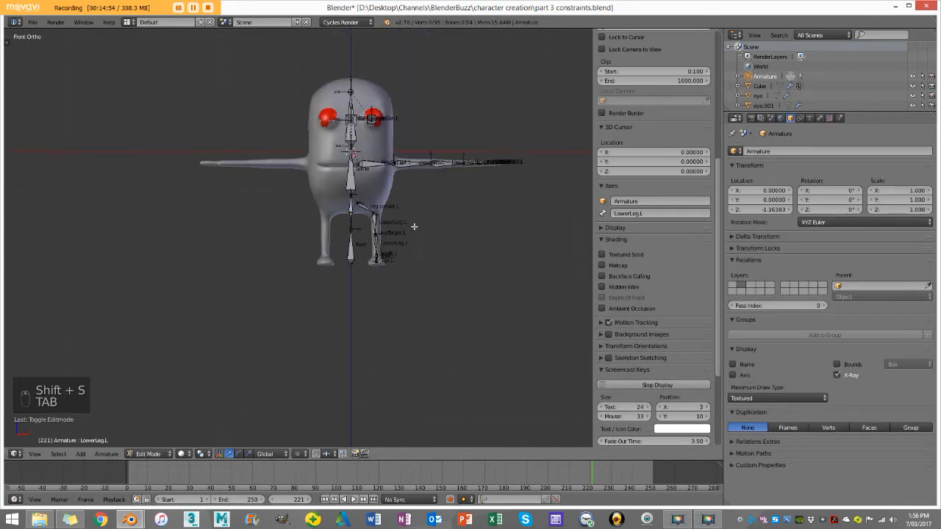
{"action": "middle_click_drag", "start_coordinate": [428, 170], "coordinate": [408, 222], "text": "shift"}
{"action": "scroll", "coordinate": [419, 218], "scroll_direction": "up", "scroll_amount": 2}
{"action": "right_click", "coordinate": [435, 209]}
{"action": "key", "text": "a"}
{"action": "key", "text": "a"}
{"action": "key", "text": "a"}
{"action": "key", "text": "a"}
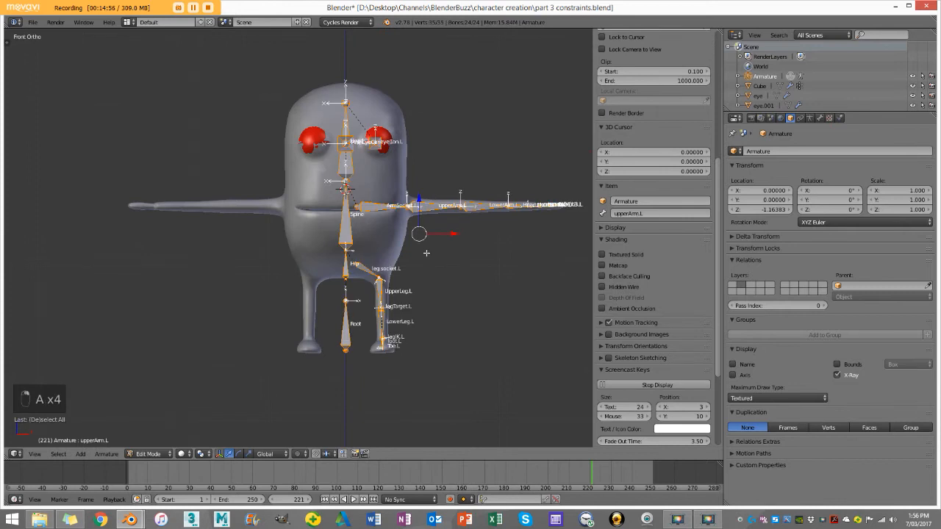
{"action": "key", "text": "a"}
{"action": "key", "text": "z"}
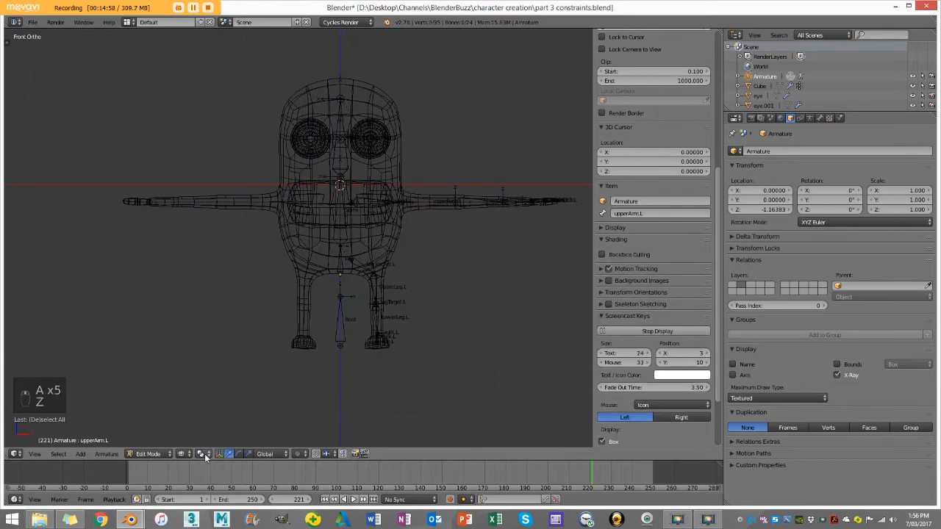
{"action": "left_click", "coordinate": [206, 458]}
{"action": "left_click", "coordinate": [262, 434]}
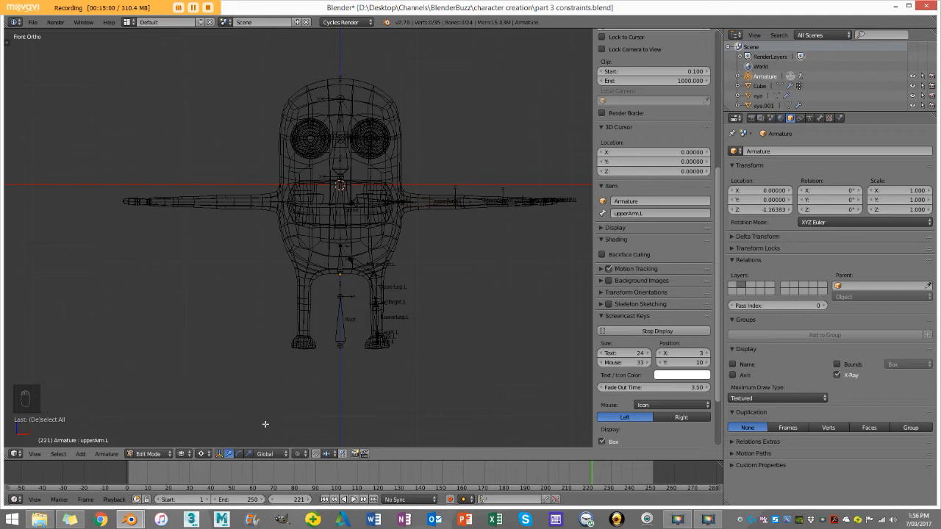
Step: Circle-select the left arm, hand and leg bones and eyeCon.L in wireframe display
{"action": "key", "text": "z"}
{"action": "scroll", "coordinate": [399, 272], "scroll_direction": "down", "scroll_amount": 2}
{"action": "middle_click_drag", "start_coordinate": [399, 273], "coordinate": [383, 289], "text": "shift"}
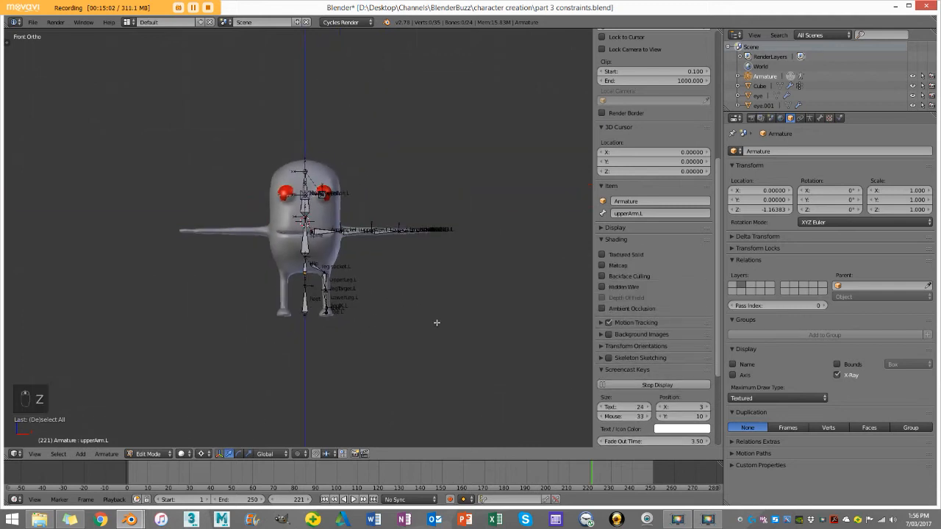
{"action": "key", "text": "z"}
{"action": "scroll", "coordinate": [441, 317], "scroll_direction": "down", "scroll_amount": 1}
{"action": "key", "text": "c"}
{"action": "mouse_move", "coordinate": [425, 230]}
{"action": "left_mouse_down"}
{"action": "mouse_move", "coordinate": [372, 251]}
{"action": "mouse_move", "coordinate": [357, 283]}
{"action": "mouse_move", "coordinate": [360, 190]}
{"action": "mouse_move", "coordinate": [339, 209]}
{"action": "mouse_move", "coordinate": [336, 270]}
{"action": "mouse_move", "coordinate": [338, 259]}
{"action": "left_mouse_up"}
{"action": "scroll", "coordinate": [359, 192], "scroll_direction": "up", "scroll_amount": 3}
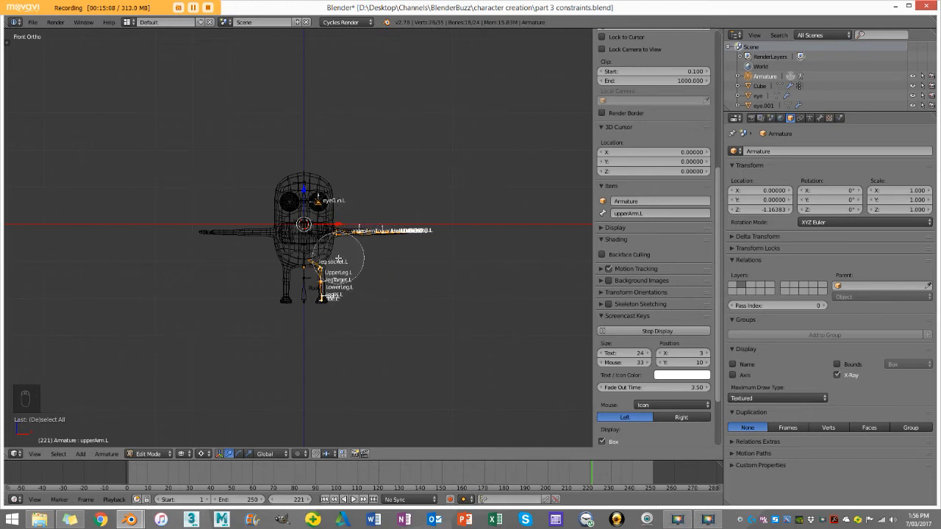
{"action": "right_click", "coordinate": [338, 259]}
Step: Add ArmSocket.L to the selection and make sure the bones out to the fingertips are included
{"action": "key", "text": "z"}
{"action": "scroll", "coordinate": [340, 257], "scroll_direction": "up", "scroll_amount": 8}
{"action": "right_click", "coordinate": [370, 219], "text": "shift"}
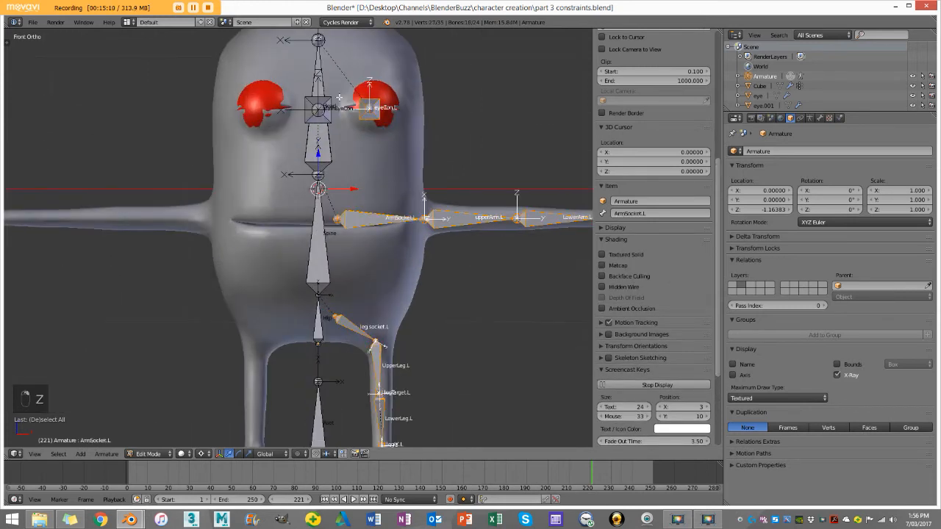
{"action": "key", "text": "z"}
{"action": "scroll", "coordinate": [340, 104], "scroll_direction": "down", "scroll_amount": 3}
{"action": "key", "text": "c"}
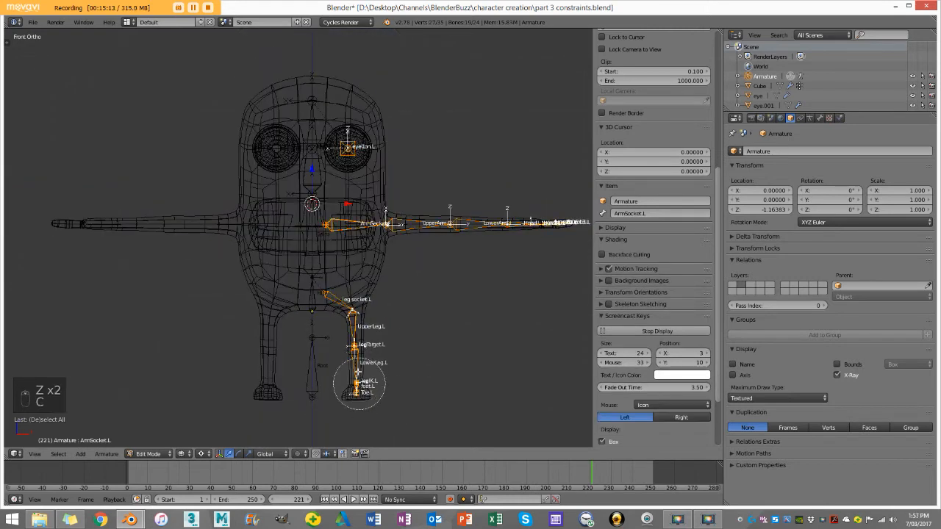
{"action": "right_click", "coordinate": [561, 231]}
Step: Return to solid front view, confirm the 3D Cursor as pivot point, and snap the cursor to the center again
{"action": "key", "text": "z"}
{"action": "mouse_move", "coordinate": [371, 180]}
{"action": "middle_mouse_down"}
{"action": "mouse_move", "coordinate": [331, 220]}
{"action": "mouse_move", "coordinate": [380, 214]}
{"action": "mouse_move", "coordinate": [362, 208]}
{"action": "middle_mouse_up"}
{"action": "key", "text": "z"}
{"action": "key", "text": "z"}
{"action": "key", "text": "KP_1"}
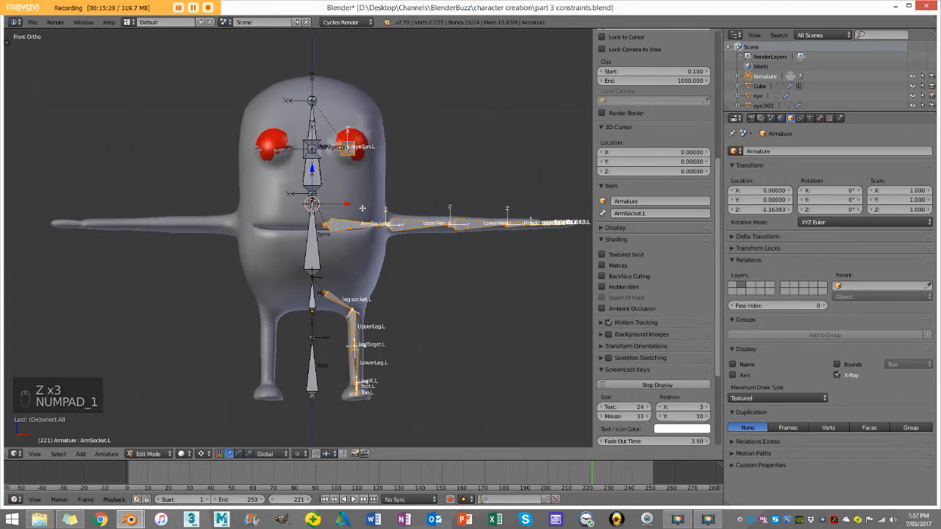
{"action": "scroll", "coordinate": [361, 208], "scroll_direction": "down", "scroll_amount": 3}
{"action": "middle_click_drag", "start_coordinate": [306, 279], "coordinate": [348, 227], "text": "shift"}
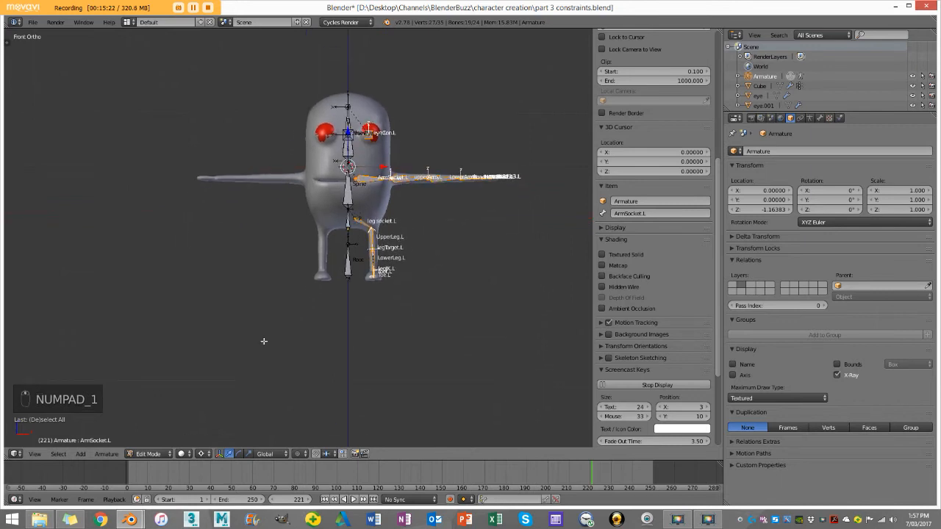
{"action": "left_click", "coordinate": [202, 455]}
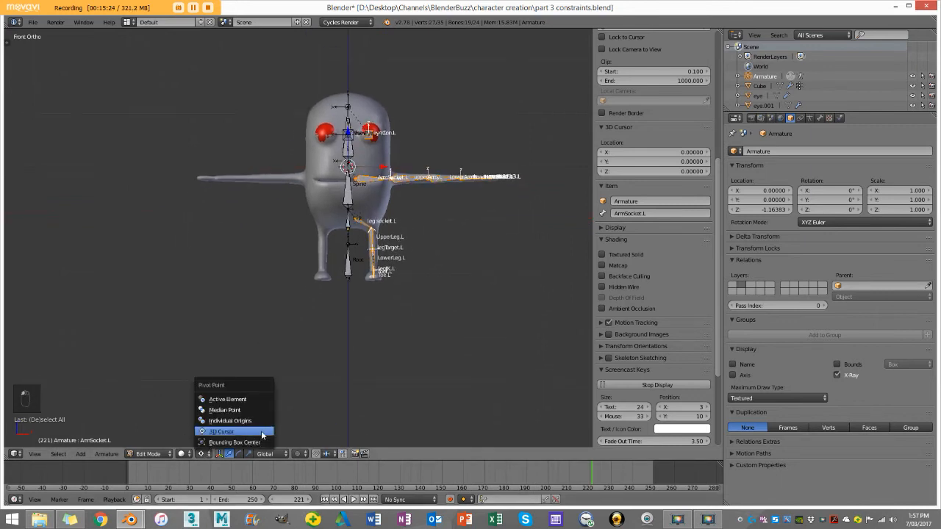
{"action": "left_click", "coordinate": [263, 433]}
{"action": "key", "text": "shift+s"}
{"action": "left_click", "coordinate": [348, 308]}
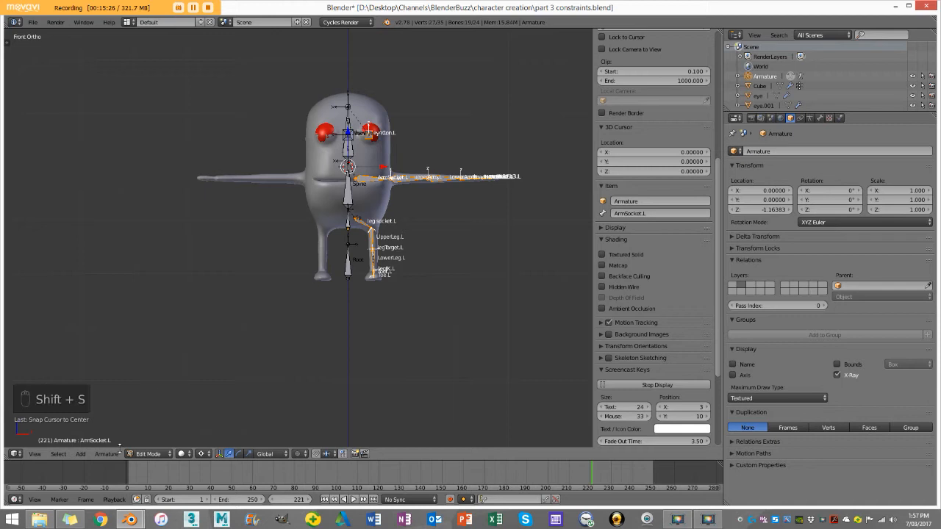
Step: Symmetrize the selected left-side bones to create their right-side counterparts
{"action": "left_click", "coordinate": [107, 453]}
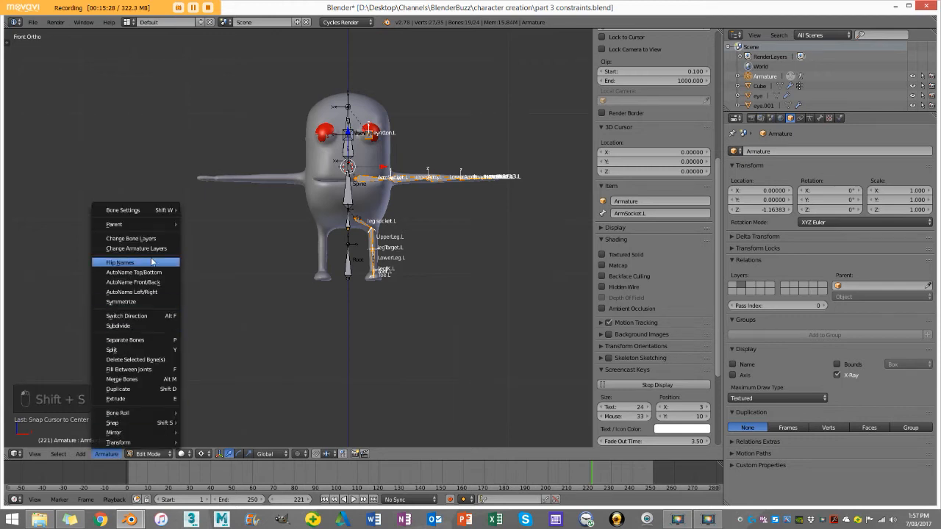
{"action": "left_click", "coordinate": [121, 302]}
{"action": "scroll", "coordinate": [355, 220], "scroll_direction": "up", "scroll_amount": 4}
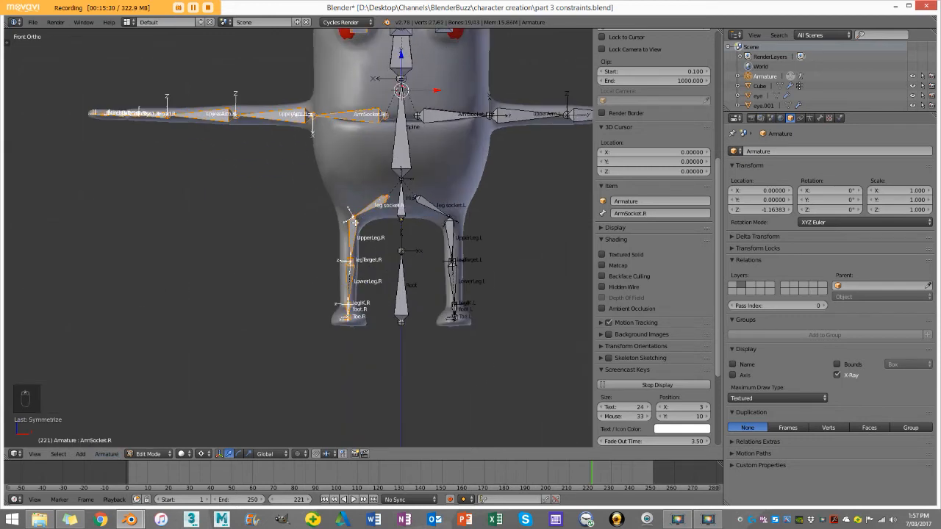
Step: Flip the names of the selected mirrored bones and flip them back to the .R suffix
{"action": "scroll", "coordinate": [301, 125], "scroll_direction": "down", "scroll_amount": 3}
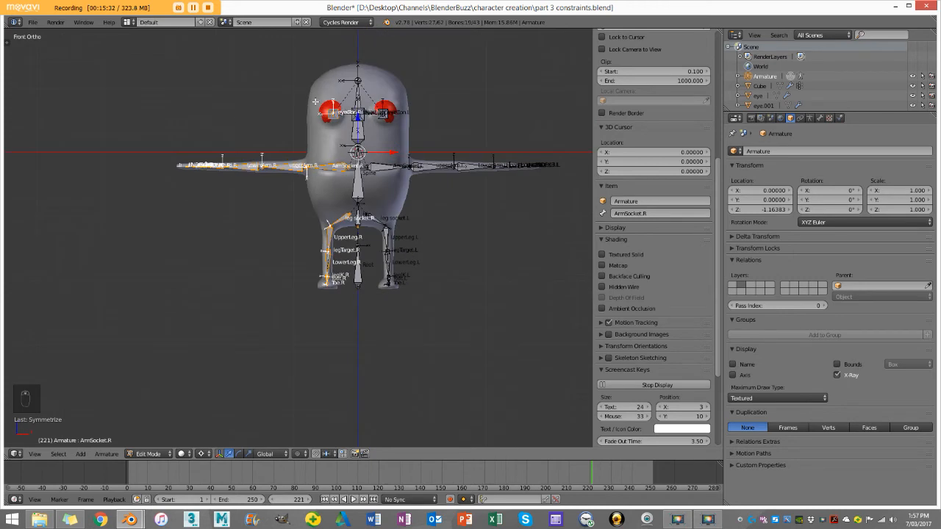
{"action": "left_click", "coordinate": [107, 454]}
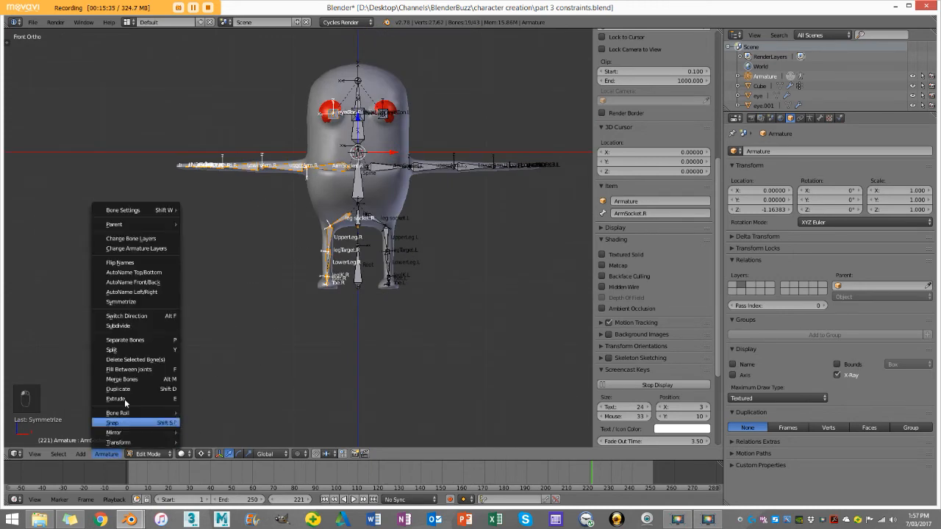
{"action": "left_click", "coordinate": [141, 264]}
{"action": "left_click", "coordinate": [106, 453]}
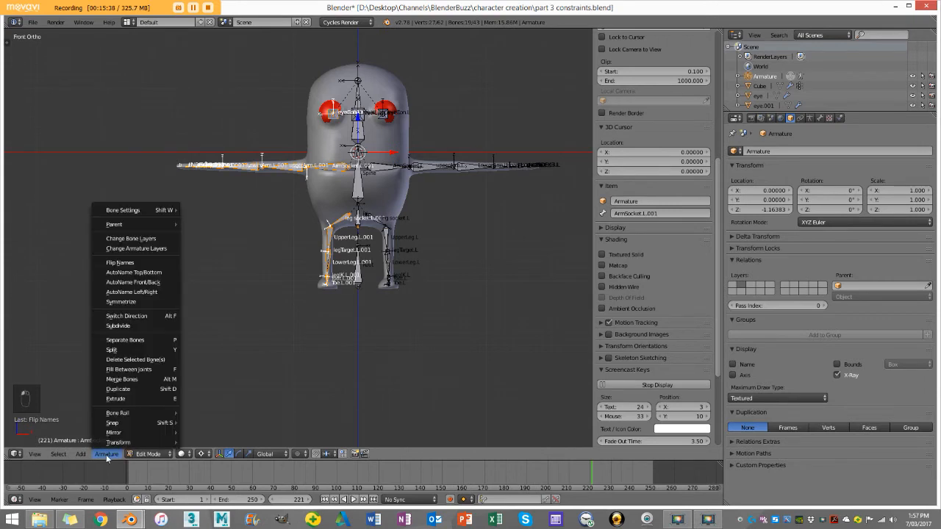
{"action": "left_click", "coordinate": [126, 263]}
Step: Examine the names and placement of the mirrored leg, arm and eye control bones from the front and at an angle
{"action": "scroll", "coordinate": [338, 221], "scroll_direction": "up", "scroll_amount": 6}
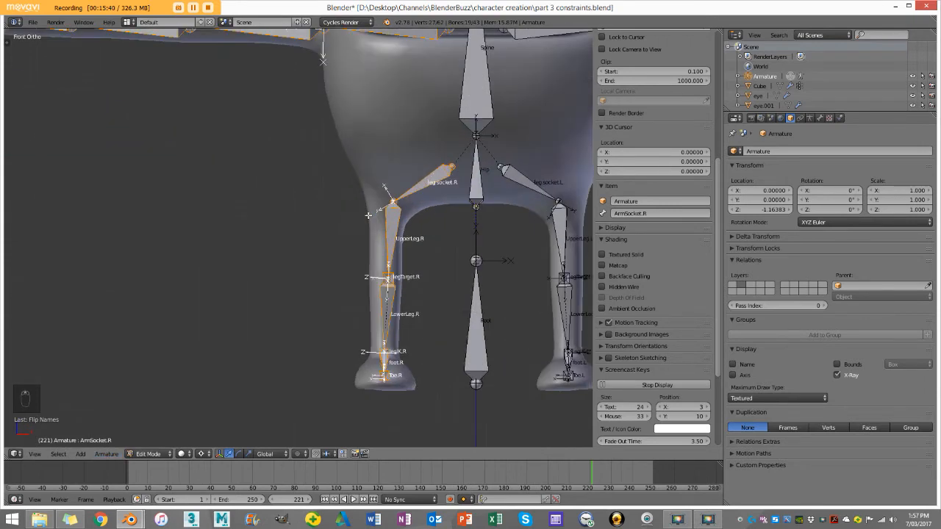
{"action": "scroll", "coordinate": [416, 291], "scroll_direction": "down", "scroll_amount": 6}
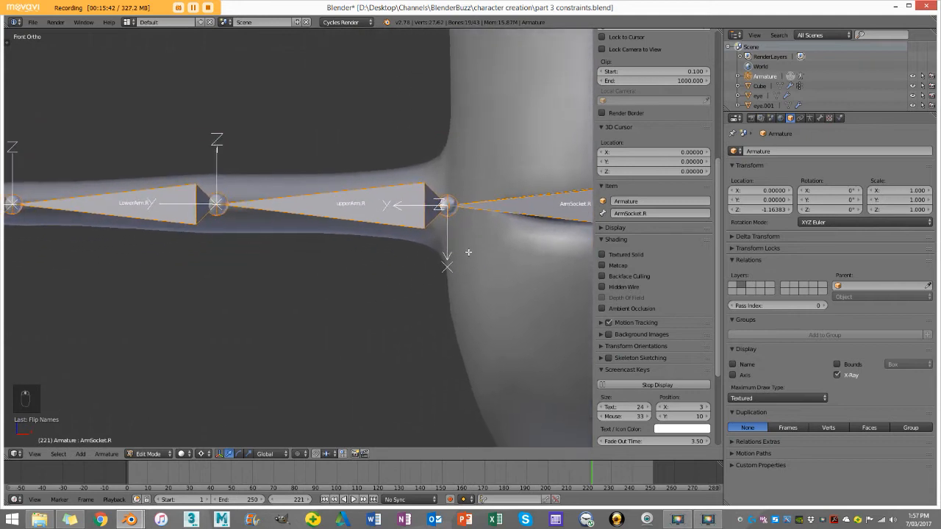
{"action": "scroll", "coordinate": [324, 239], "scroll_direction": "up", "scroll_amount": 5}
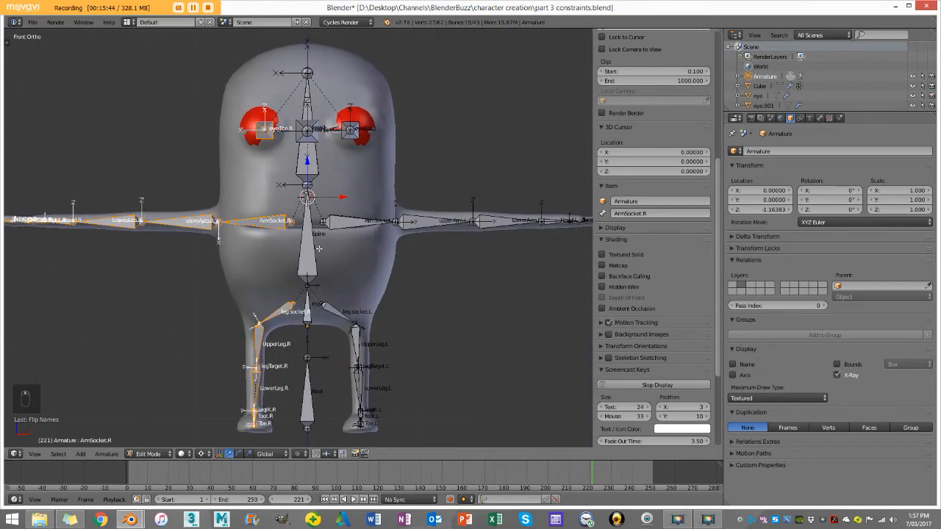
{"action": "scroll", "coordinate": [324, 239], "scroll_direction": "up", "scroll_amount": 3}
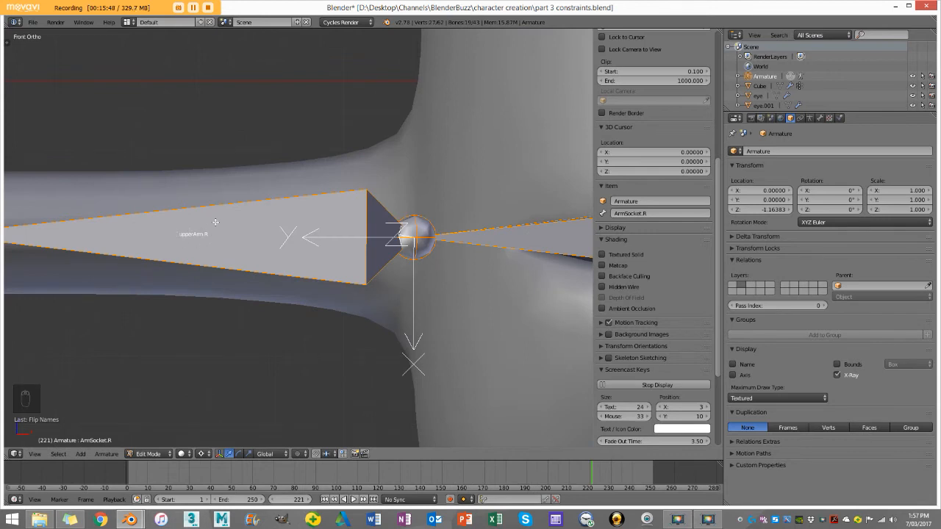
{"action": "scroll", "coordinate": [215, 222], "scroll_direction": "down", "scroll_amount": 8}
{"action": "scroll", "coordinate": [241, 262], "scroll_direction": "up", "scroll_amount": 3}
{"action": "scroll", "coordinate": [308, 245], "scroll_direction": "down", "scroll_amount": 4}
{"action": "middle_click_drag", "start_coordinate": [309, 246], "coordinate": [370, 248]}
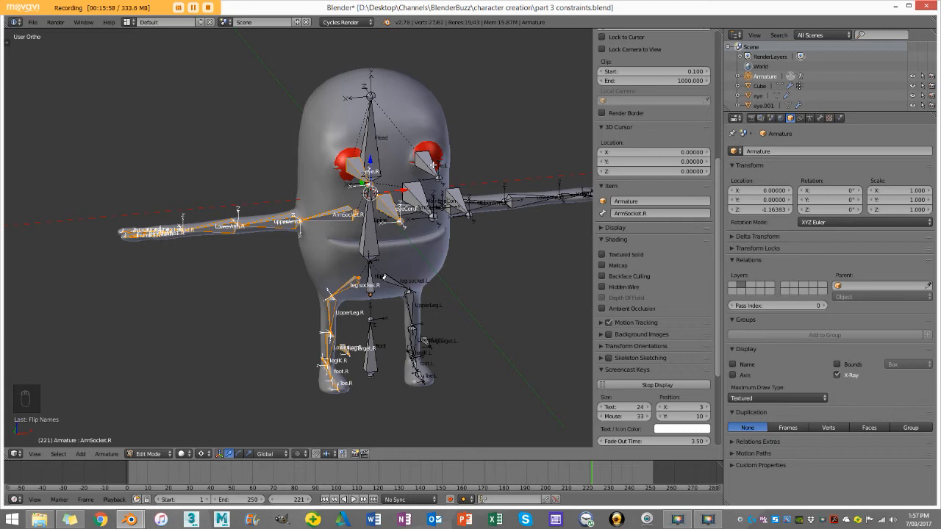
Step: Switch the armature from Edit Mode to Pose Mode and deselect all bones
{"action": "middle_click_drag", "start_coordinate": [438, 172], "coordinate": [383, 193]}
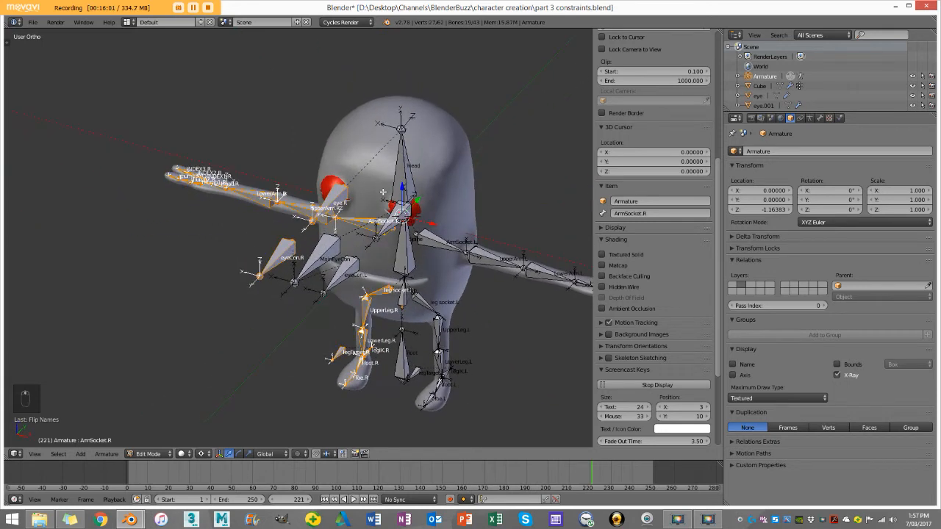
{"action": "left_click", "coordinate": [165, 454]}
{"action": "left_click", "coordinate": [162, 427]}
{"action": "key", "text": "a"}
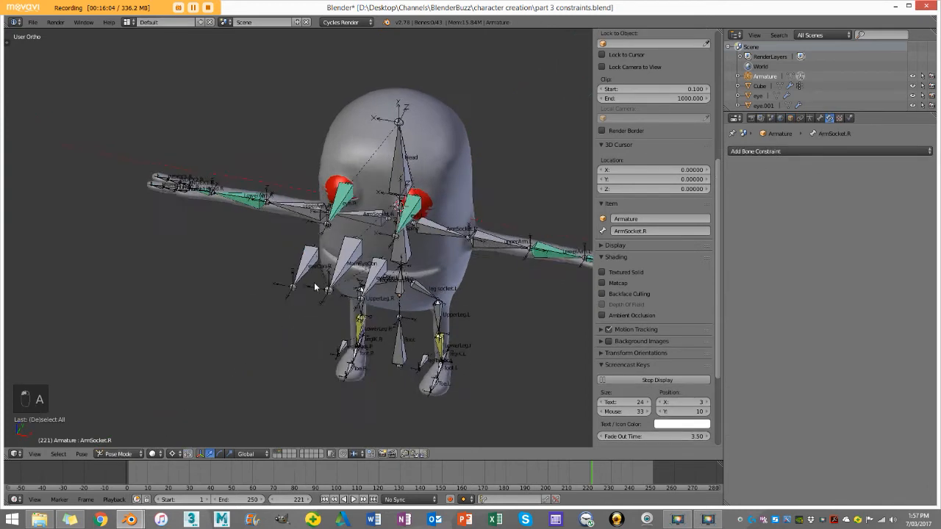
Step: Test the eye tracking by moving the MainEyeCon bone around, then cancel the move
{"action": "scroll", "coordinate": [338, 278], "scroll_direction": "up", "scroll_amount": 3}
{"action": "right_click", "coordinate": [386, 259]}
{"action": "scroll", "coordinate": [385, 259], "scroll_direction": "down", "scroll_amount": 4}
{"action": "middle_click_drag", "start_coordinate": [367, 259], "coordinate": [391, 250]}
{"action": "key", "text": "g"}
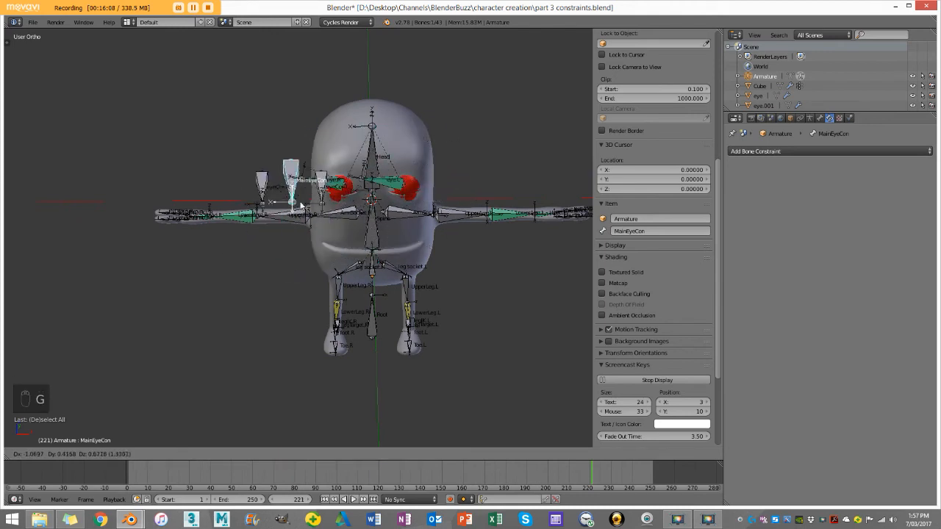
{"action": "right_click", "coordinate": [495, 172]}
Step: Test-rotate the LowerArm.L bone in top view to check its rotation limit, then cancel the rotation
{"action": "middle_click_drag", "start_coordinate": [485, 172], "coordinate": [481, 285]}
{"action": "right_click", "coordinate": [483, 290]}
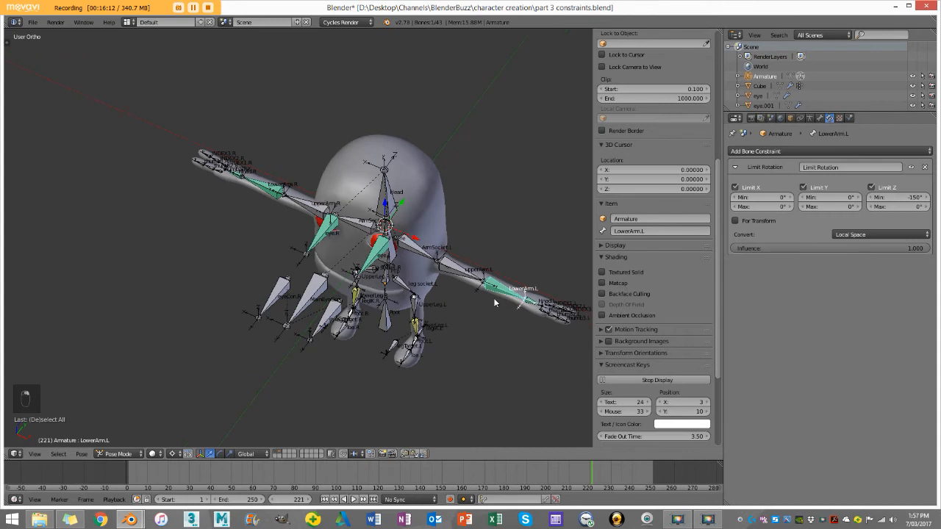
{"action": "key", "text": "KP_7"}
{"action": "key", "text": "r"}
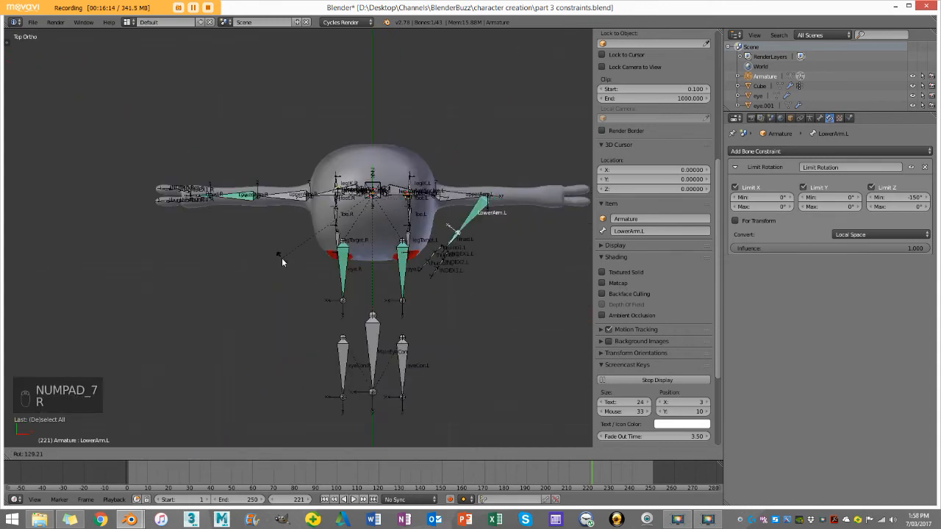
{"action": "right_click", "coordinate": [281, 257]}
Step: Test-rotate the mirrored LowerArm.R bone in top view and cancel the rotation
{"action": "right_click", "coordinate": [242, 192]}
{"action": "middle_click_drag", "start_coordinate": [220, 216], "coordinate": [289, 253], "text": "shift"}
{"action": "scroll", "coordinate": [289, 253], "scroll_direction": "up", "scroll_amount": 2}
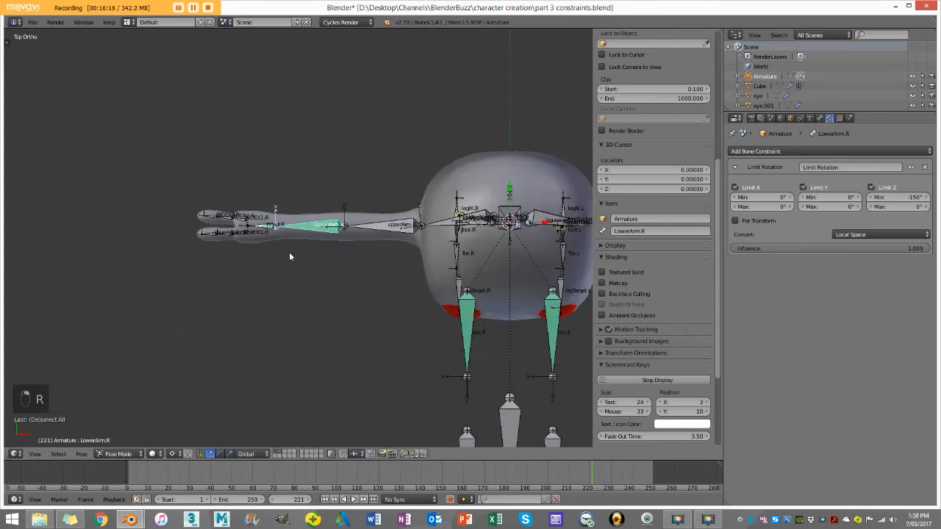
{"action": "key", "text": "r"}
{"action": "right_click", "coordinate": [336, 166]}
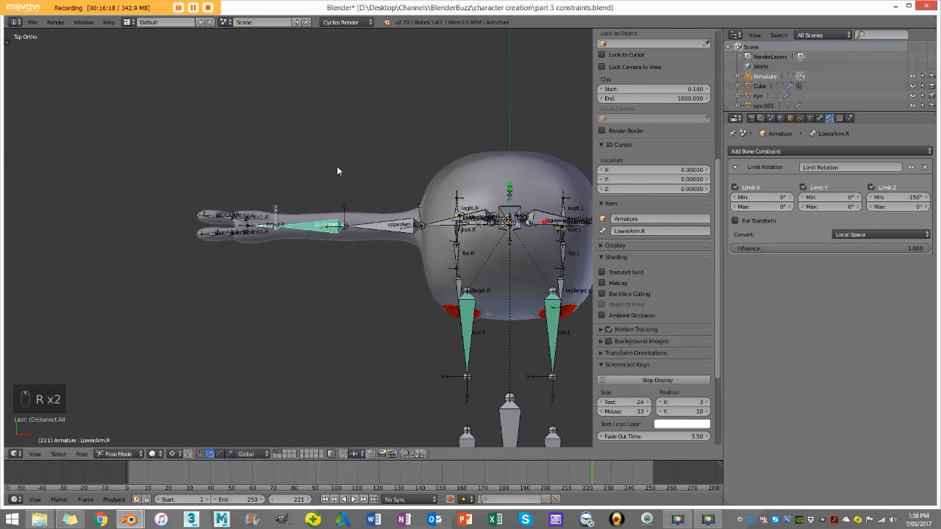
Step: Set the pivot point to Median Point and retry rotating LowerArm.R, cancelling the rotation
{"action": "left_click", "coordinate": [174, 453]}
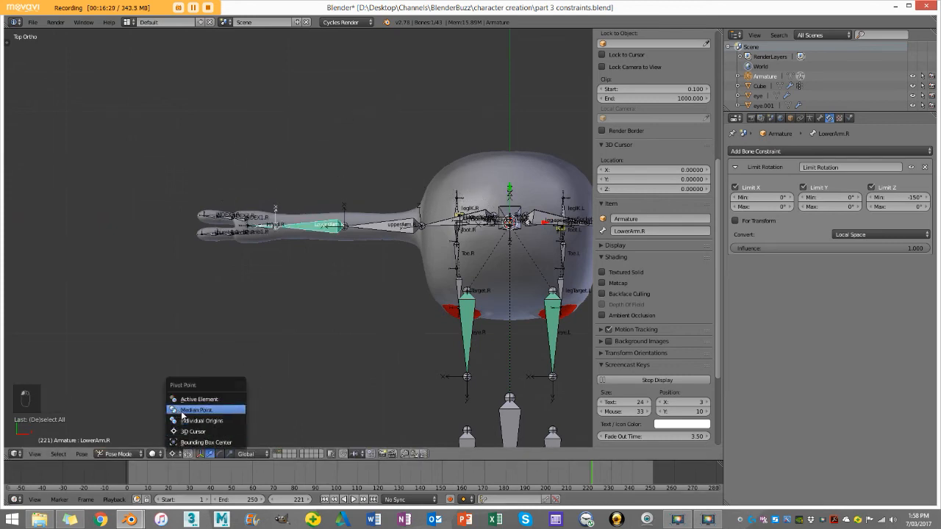
{"action": "left_click", "coordinate": [234, 410]}
{"action": "scroll", "coordinate": [270, 247], "scroll_direction": "up", "scroll_amount": 6}
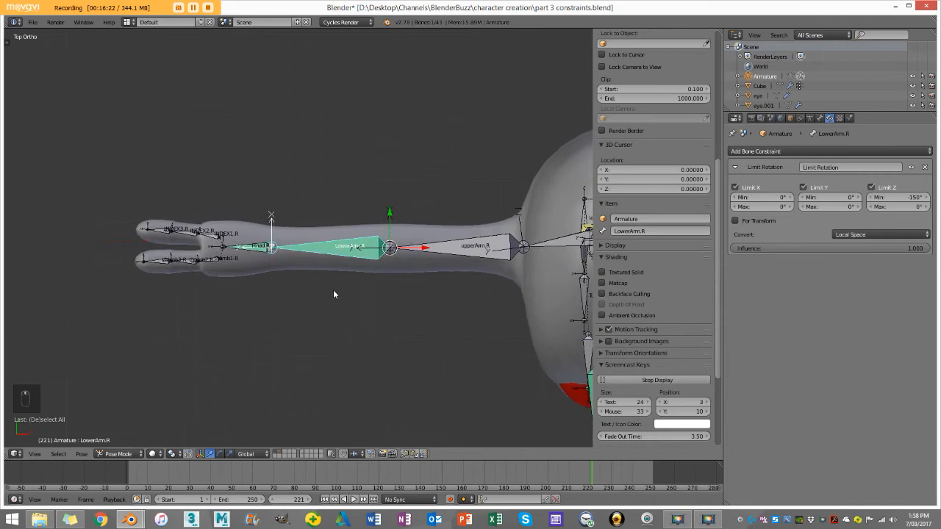
{"action": "key", "text": "r"}
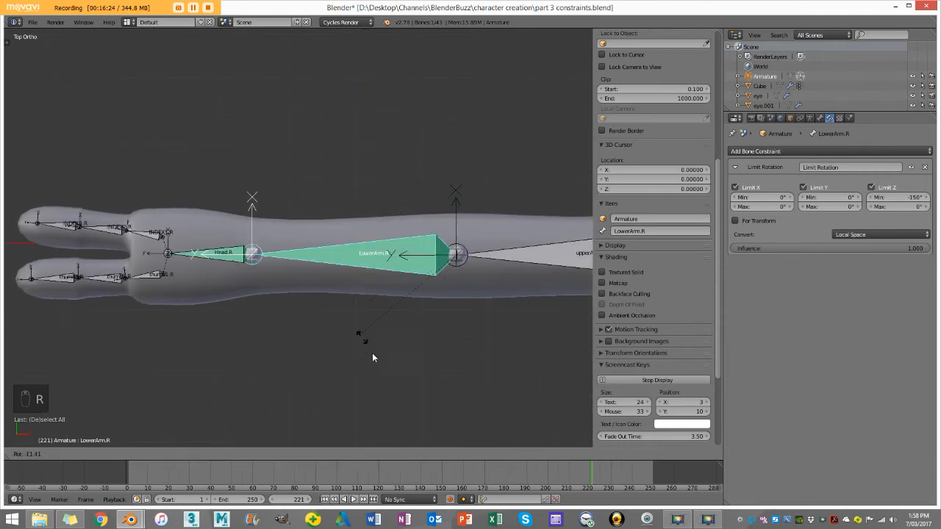
{"action": "right_click", "coordinate": [386, 318]}
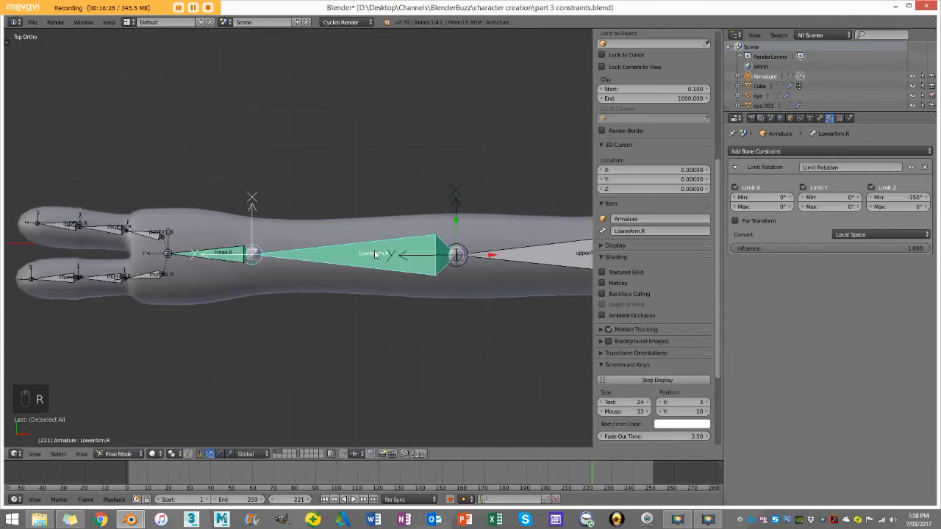
Step: Set LowerArm.R's Limit Rotation Z range to a 150° maximum and 0° minimum, and test the elbow bend
{"action": "scroll", "coordinate": [375, 260], "scroll_direction": "down", "scroll_amount": 3}
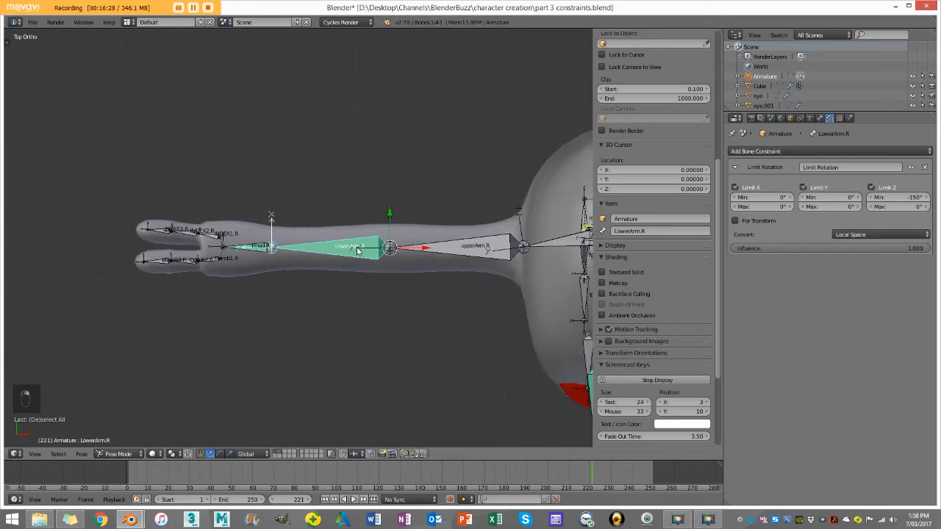
{"action": "key", "text": "z"}
{"action": "scroll", "coordinate": [353, 253], "scroll_direction": "up", "scroll_amount": 2}
{"action": "key", "text": "z"}
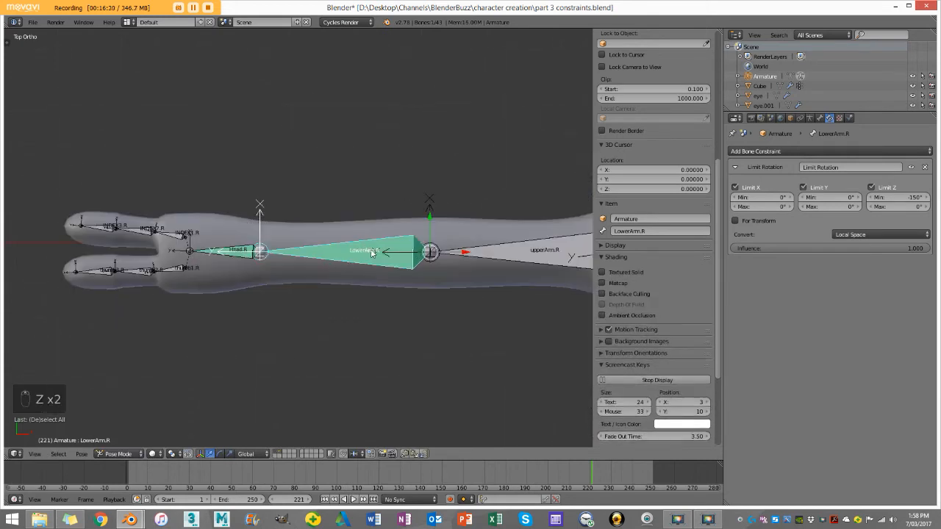
{"action": "scroll", "coordinate": [351, 263], "scroll_direction": "down", "scroll_amount": 1}
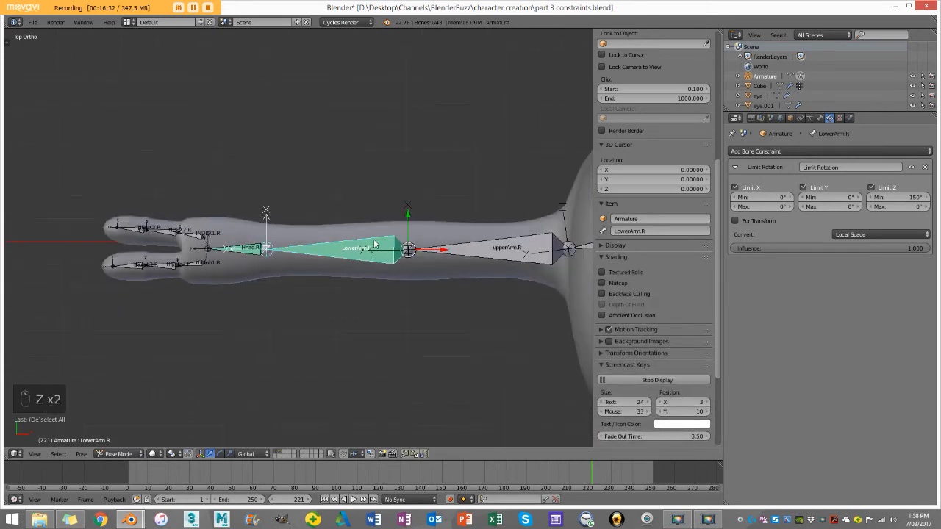
{"action": "left_click", "coordinate": [906, 207]}
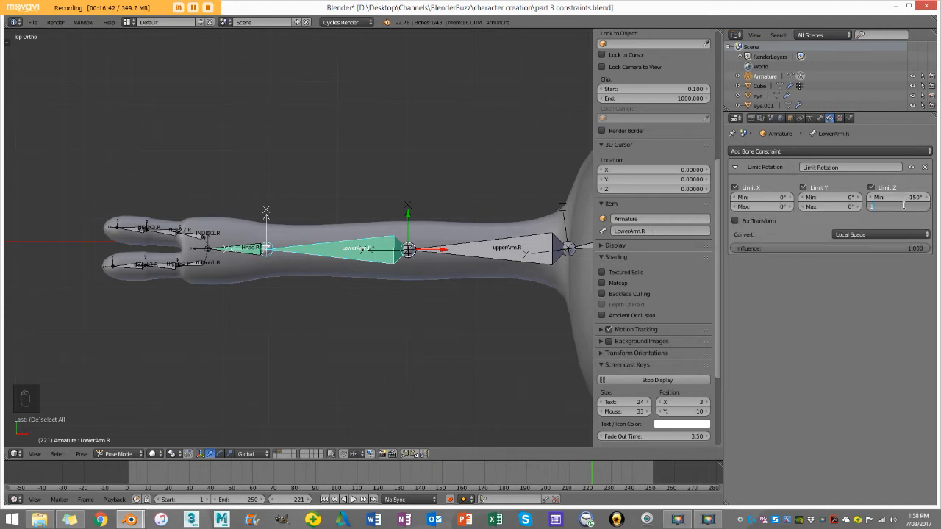
{"action": "key", "text": "Return"}
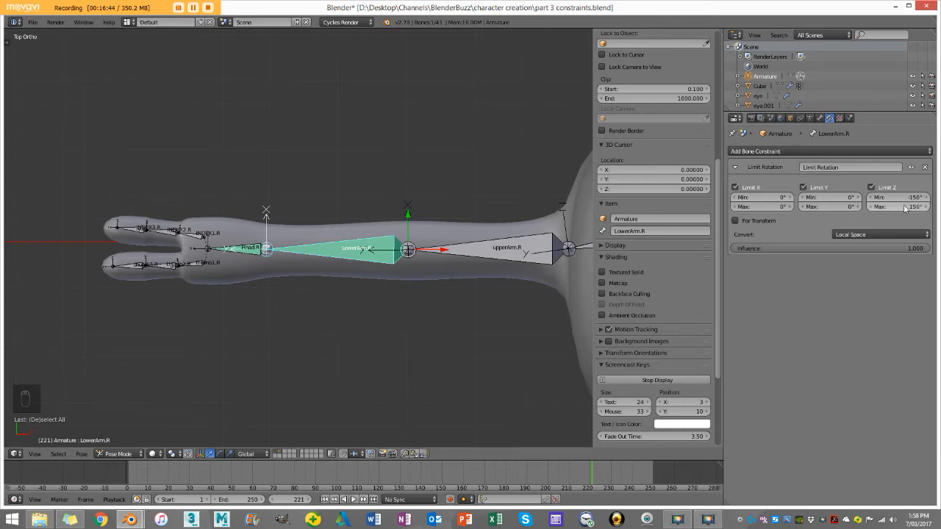
{"action": "left_click", "coordinate": [899, 197]}
{"action": "type", "text": "0"}
{"action": "key", "text": "Return"}
{"action": "key", "text": "r"}
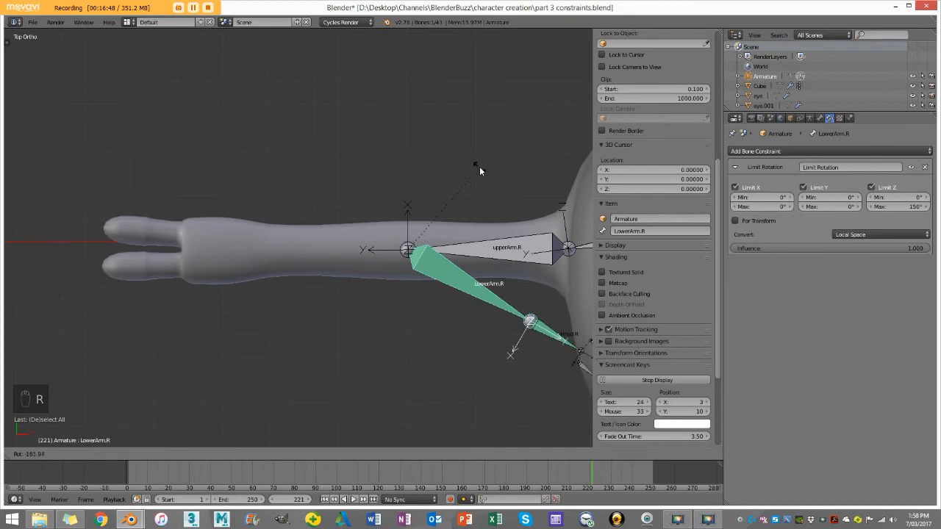
{"action": "right_click", "coordinate": [492, 184]}
Step: Set the Limit Rotation X range of the Hnad.R bone to a 90° maximum and -70° minimum
{"action": "scroll", "coordinate": [491, 190], "scroll_direction": "down", "scroll_amount": 4}
{"action": "scroll", "coordinate": [335, 246], "scroll_direction": "up", "scroll_amount": 4}
{"action": "right_click", "coordinate": [250, 250]}
{"action": "scroll", "coordinate": [441, 250], "scroll_direction": "up", "scroll_amount": 1}
{"action": "scroll", "coordinate": [457, 252], "scroll_direction": "up", "scroll_amount": 2}
{"action": "middle_click_drag", "start_coordinate": [366, 248], "coordinate": [523, 226], "text": "shift"}
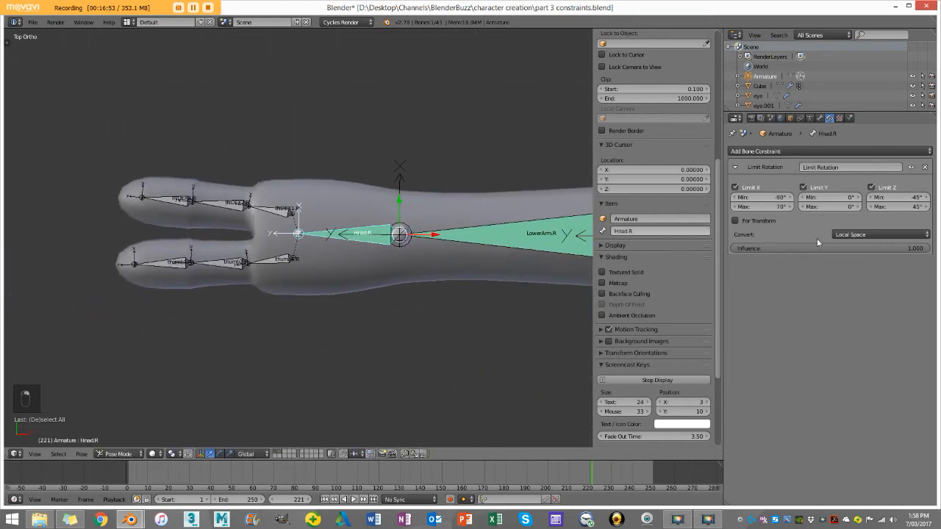
{"action": "left_click", "coordinate": [777, 208]}
{"action": "type", "text": "90"}
{"action": "key", "text": "Return"}
{"action": "left_click", "coordinate": [773, 195]}
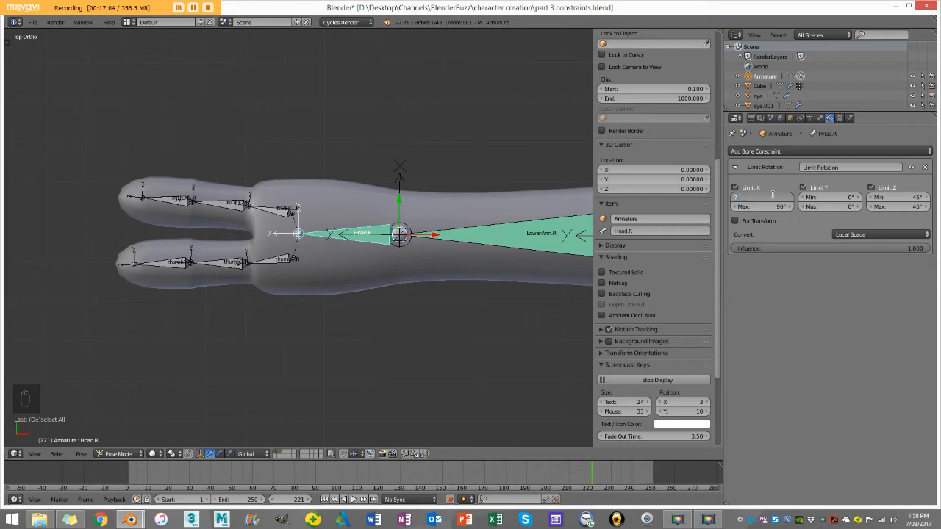
{"action": "type", "text": "-70"}
{"action": "key", "text": "Return"}
Step: Test-rotate Hnad.R downward and upward in front view to check its X limits, cancelling each rotation
{"action": "key", "text": "r"}
{"action": "key", "text": "KP_1"}
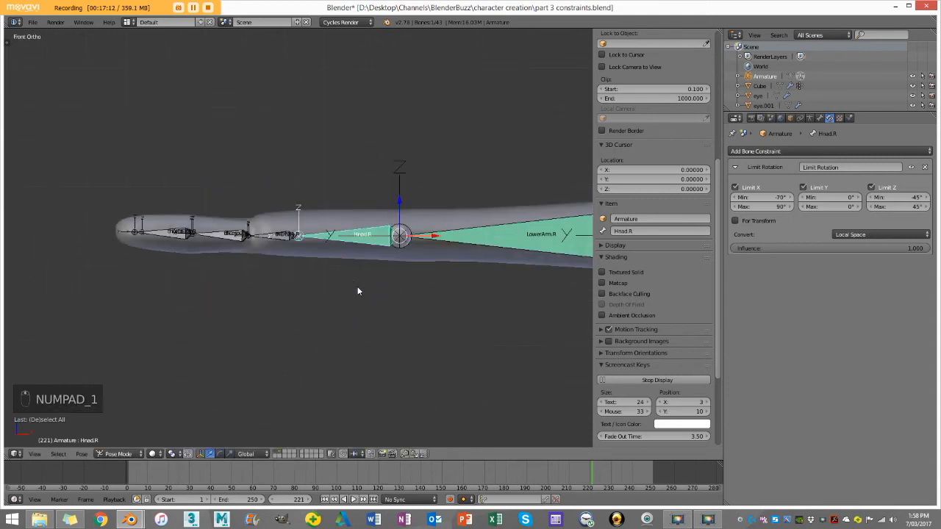
{"action": "key", "text": "r"}
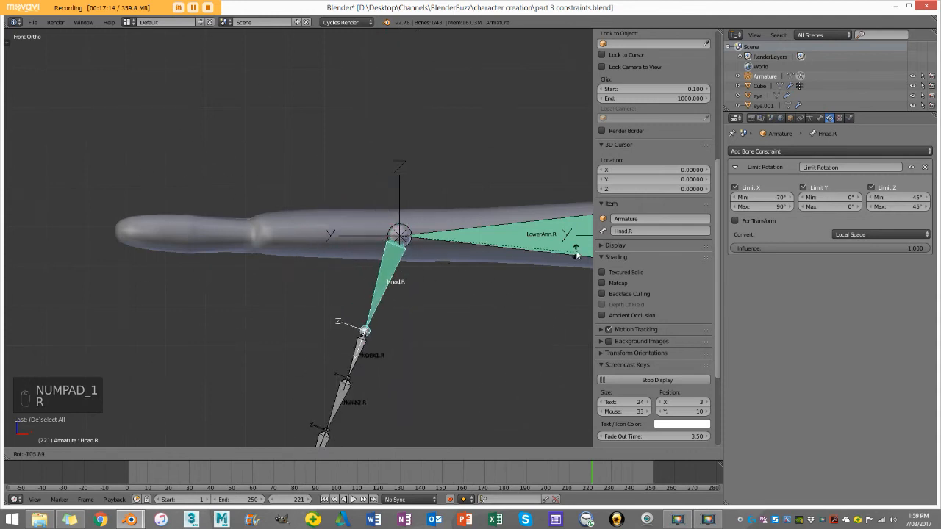
{"action": "right_click", "coordinate": [545, 263]}
{"action": "key", "text": "r"}
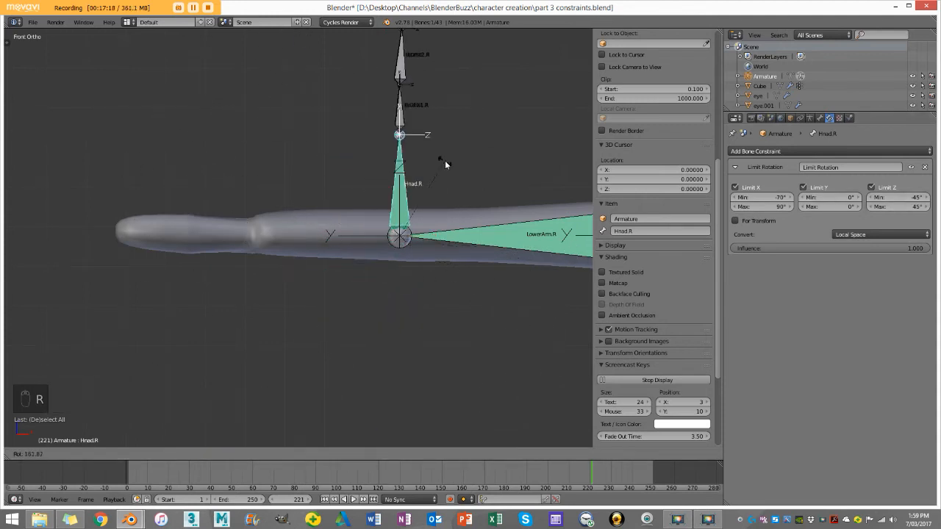
{"action": "right_click", "coordinate": [446, 164]}
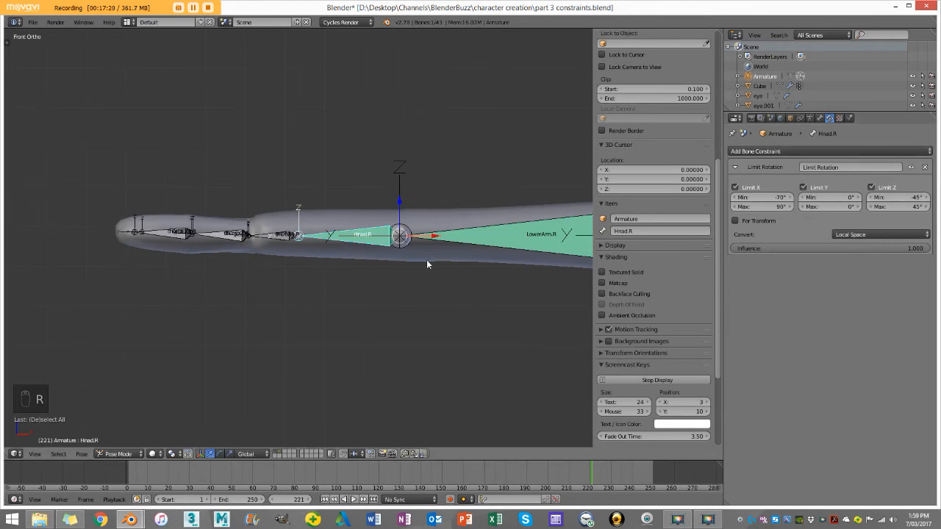
Step: Test-rotate Hnad.R again from an angled view of the hand and cancel the rotations
{"action": "middle_click_drag", "start_coordinate": [426, 259], "coordinate": [452, 382]}
{"action": "key", "text": "r"}
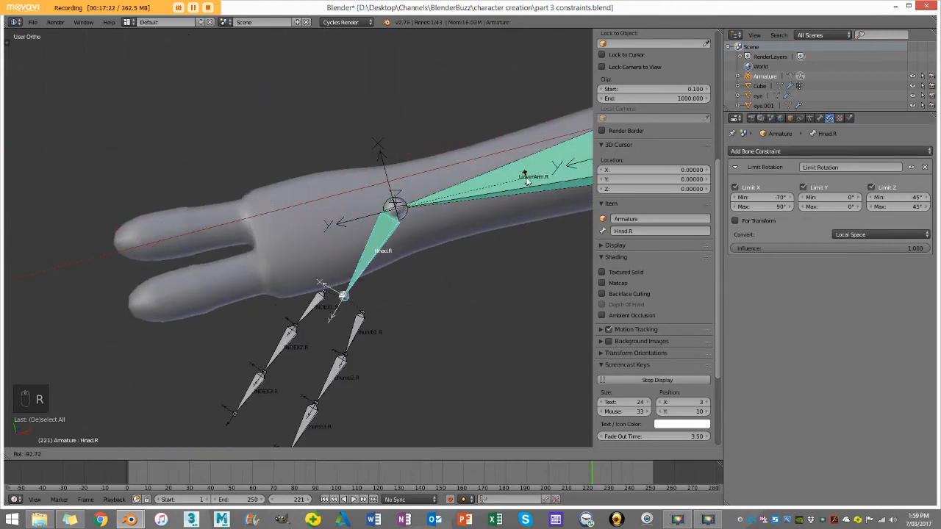
{"action": "right_click", "coordinate": [526, 182]}
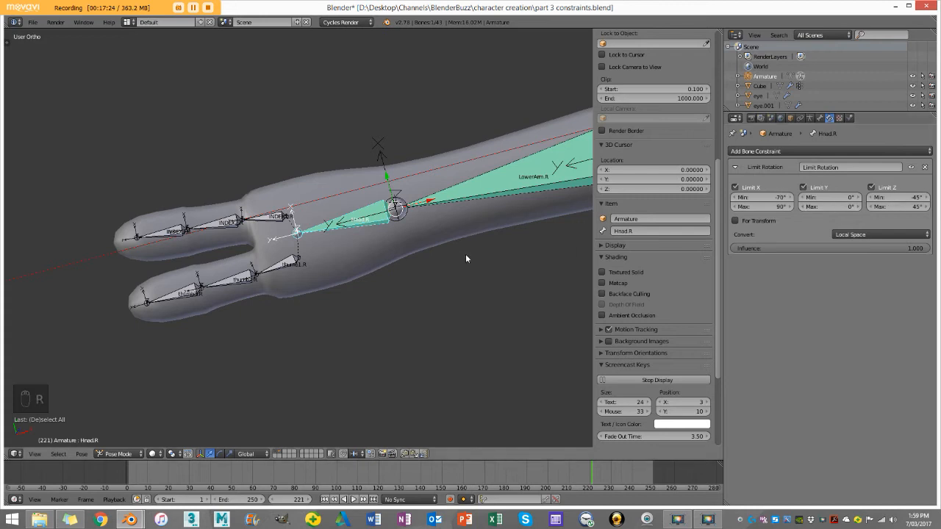
{"action": "key", "text": "r"}
{"action": "right_click", "coordinate": [319, 234]}
{"action": "scroll", "coordinate": [319, 233], "scroll_direction": "down", "scroll_amount": 3}
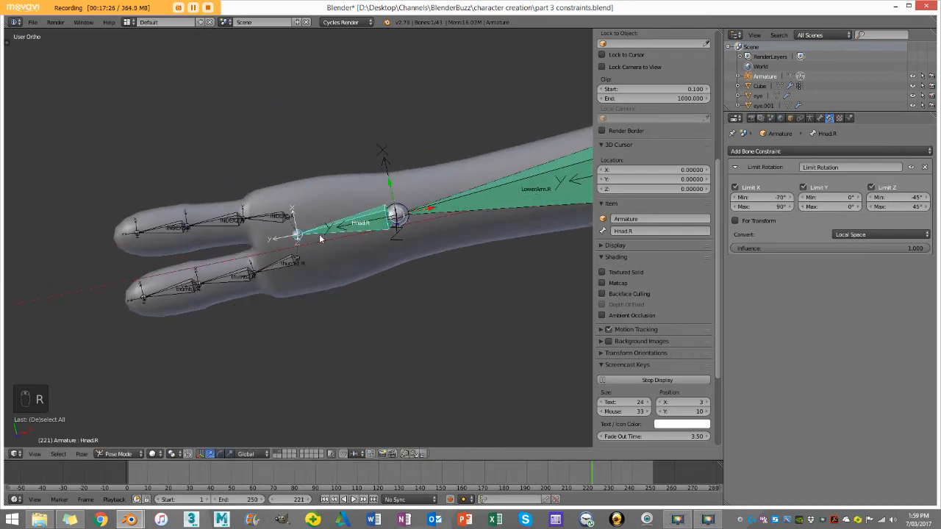
Step: Test-move the MainEyeCon bone in top view to check both eyes' tracking, then cancel the move
{"action": "key", "text": "KP_7"}
{"action": "scroll", "coordinate": [422, 247], "scroll_direction": "down", "scroll_amount": 2}
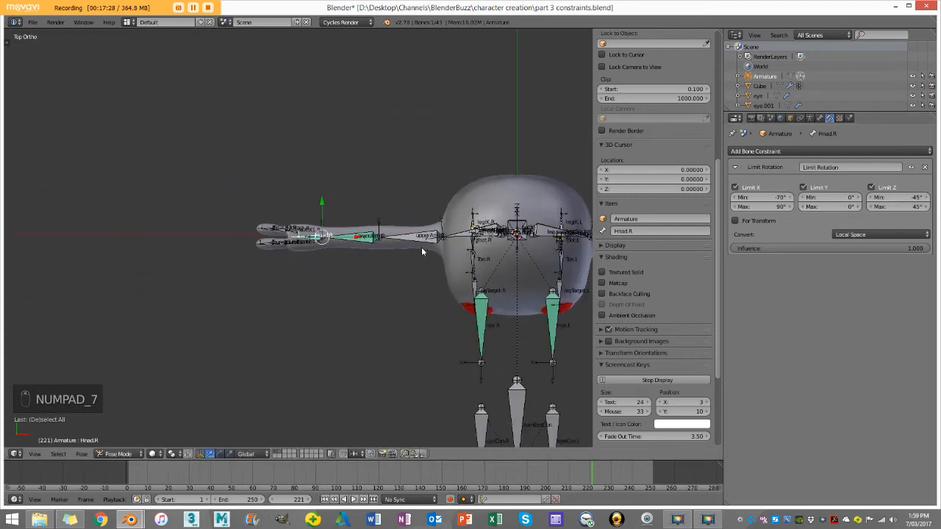
{"action": "middle_click_drag", "start_coordinate": [493, 272], "coordinate": [398, 273], "text": "shift"}
{"action": "right_click", "coordinate": [424, 390]}
{"action": "scroll", "coordinate": [420, 399], "scroll_direction": "down", "scroll_amount": 2}
{"action": "key", "text": "g"}
{"action": "right_click", "coordinate": [379, 309]}
Step: Test-rotate LowerArm.R and LowerArm.L in turn to compare their elbow limits, cancelling both rotations
{"action": "scroll", "coordinate": [284, 241], "scroll_direction": "up", "scroll_amount": 2}
{"action": "right_click", "coordinate": [257, 238]}
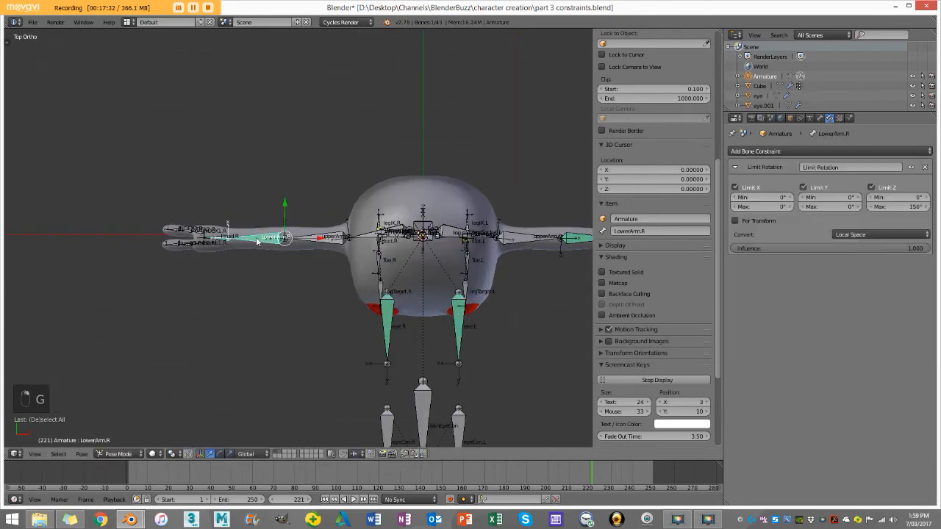
{"action": "key", "text": "r"}
{"action": "right_click", "coordinate": [19, 157]}
{"action": "right_click", "coordinate": [586, 240]}
{"action": "key", "text": "r"}
{"action": "right_click", "coordinate": [441, 269]}
Step: Raise the legIK.R bone to test the right leg's IK, and check the knee bend from the left side view
{"action": "middle_click_drag", "start_coordinate": [441, 269], "coordinate": [429, 317]}
{"action": "key", "text": "KP_1"}
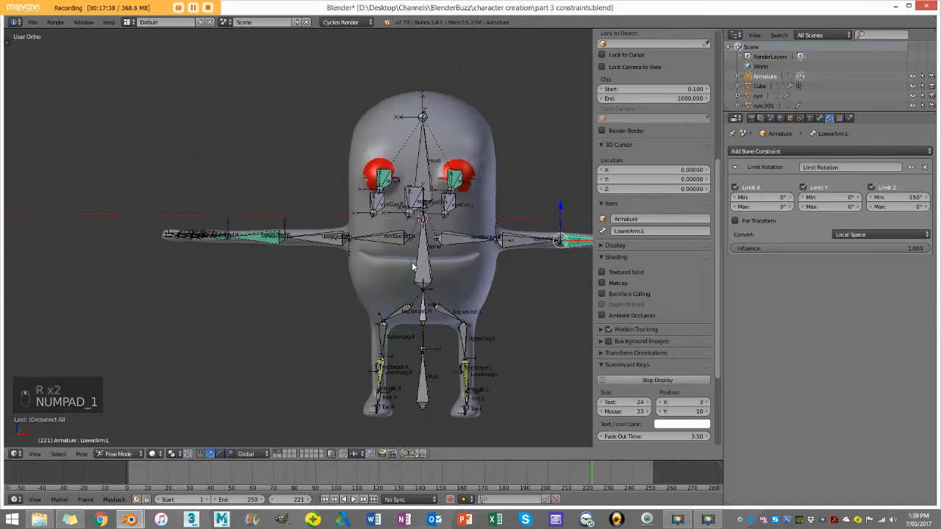
{"action": "scroll", "coordinate": [406, 262], "scroll_direction": "up", "scroll_amount": 3}
{"action": "scroll", "coordinate": [525, 311], "scroll_direction": "up", "scroll_amount": 5}
{"action": "middle_click_drag", "start_coordinate": [524, 311], "coordinate": [384, 275], "text": "shift"}
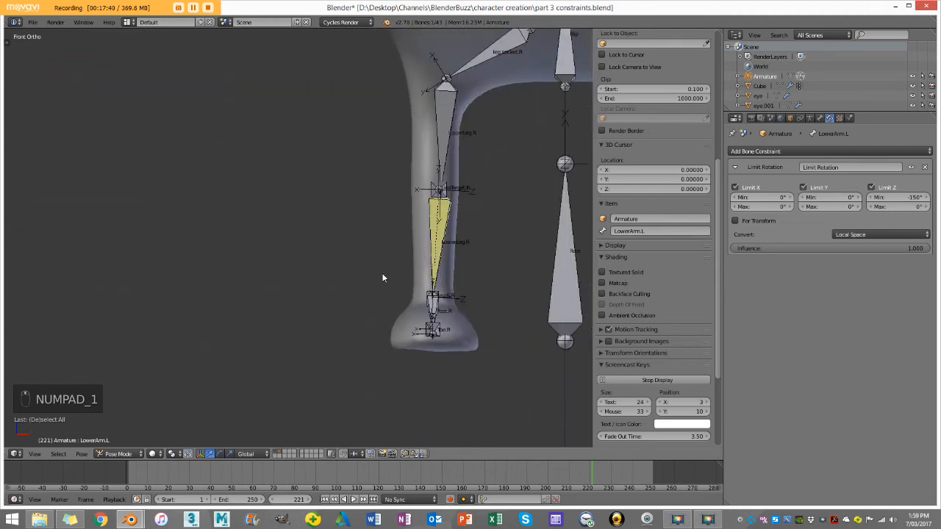
{"action": "key", "text": "z"}
{"action": "right_click", "coordinate": [433, 296]}
{"action": "key", "text": "z"}
{"action": "scroll", "coordinate": [432, 296], "scroll_direction": "down", "scroll_amount": 4}
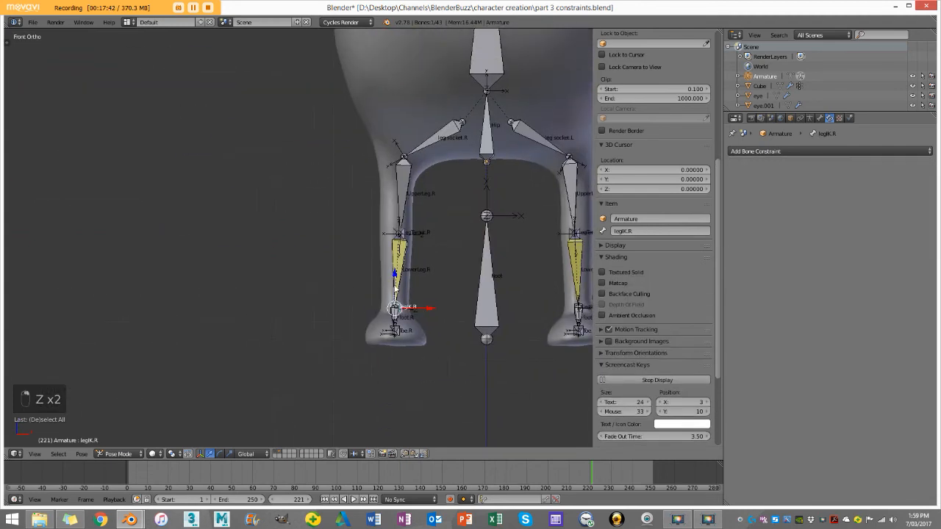
{"action": "key", "text": "g"}
{"action": "left_click_drag", "start_coordinate": [403, 233], "coordinate": [404, 226]}
{"action": "middle_click_drag", "start_coordinate": [404, 226], "coordinate": [505, 239]}
{"action": "middle_click_drag", "start_coordinate": [250, 222], "coordinate": [400, 247], "text": "shift"}
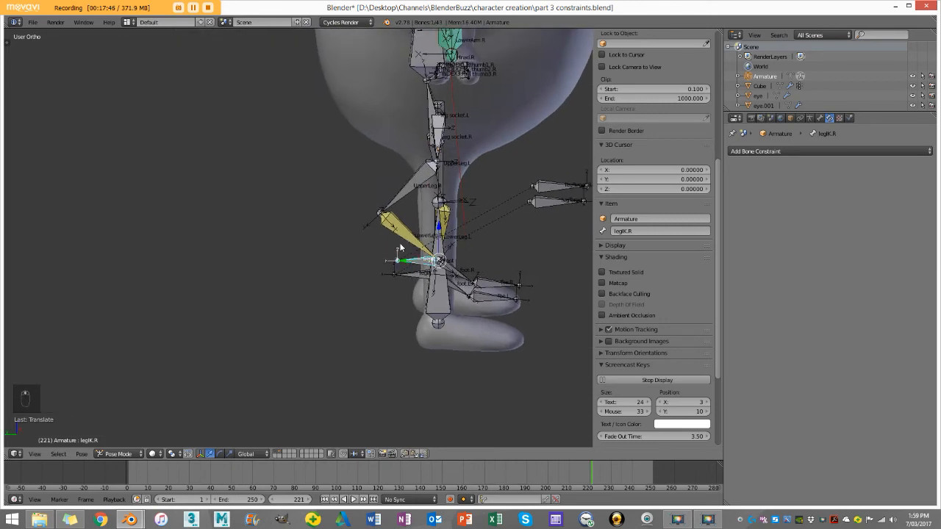
{"action": "key", "text": "ctrl+KP_3"}
{"action": "scroll", "coordinate": [415, 251], "scroll_direction": "up", "scroll_amount": 3}
{"action": "middle_click_drag", "start_coordinate": [441, 269], "coordinate": [354, 193], "text": "shift"}
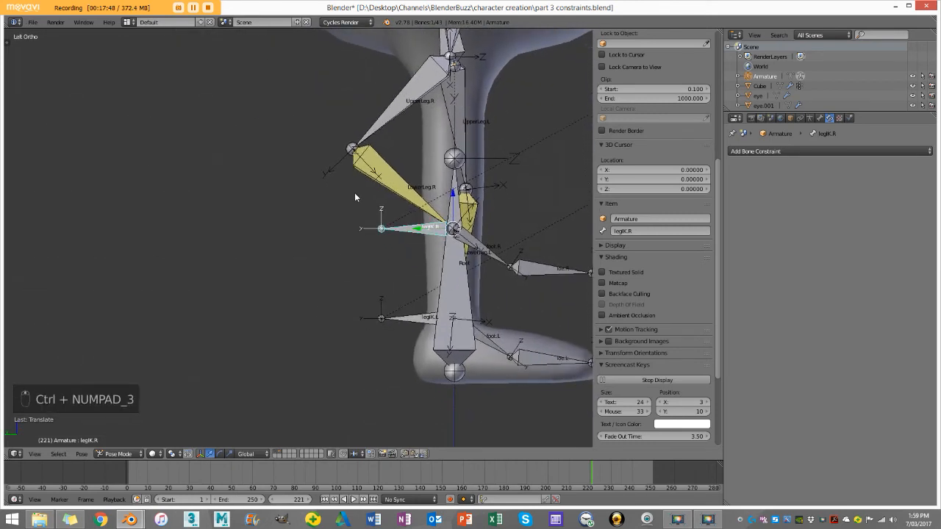
Step: Clear the pose location and rotation of legIK.R and deselect all bones
{"action": "key", "text": "alt+g"}
{"action": "key", "text": "alt+r"}
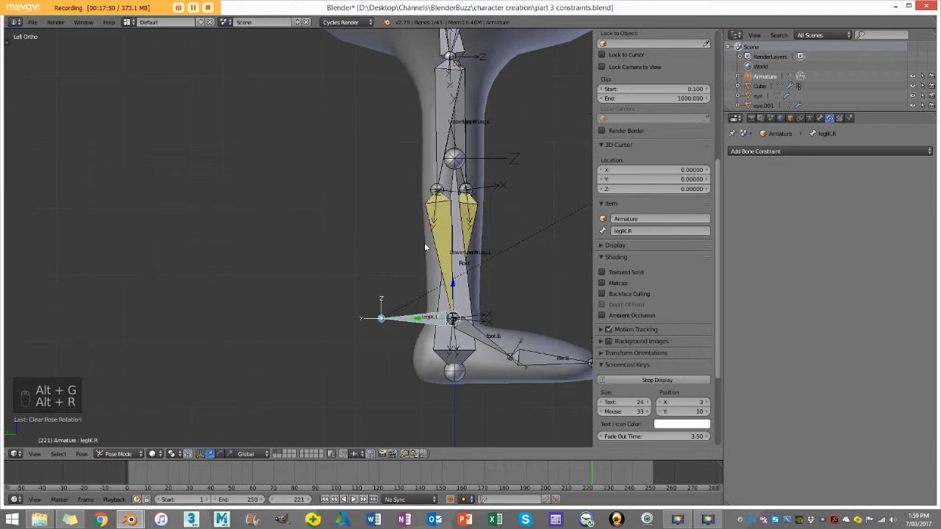
{"action": "key", "text": "alt+g"}
{"action": "key", "text": "alt+r"}
{"action": "key", "text": "a"}
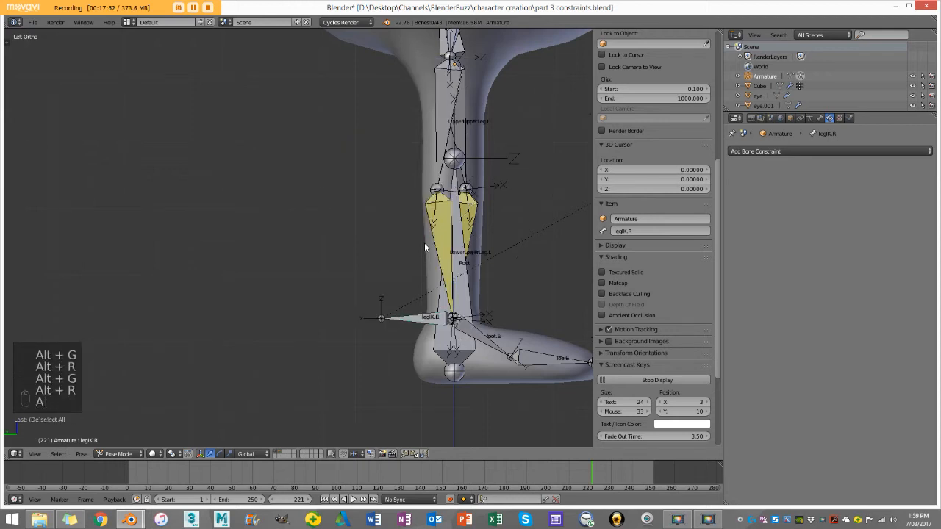
Step: Select the LowerLeg.R bone and set its IK constraint's pole angle to 177.7° to straighten the right leg
{"action": "scroll", "coordinate": [424, 247], "scroll_direction": "up", "scroll_amount": 3}
{"action": "right_click", "coordinate": [526, 182]}
{"action": "scroll", "coordinate": [429, 190], "scroll_direction": "down", "scroll_amount": 3}
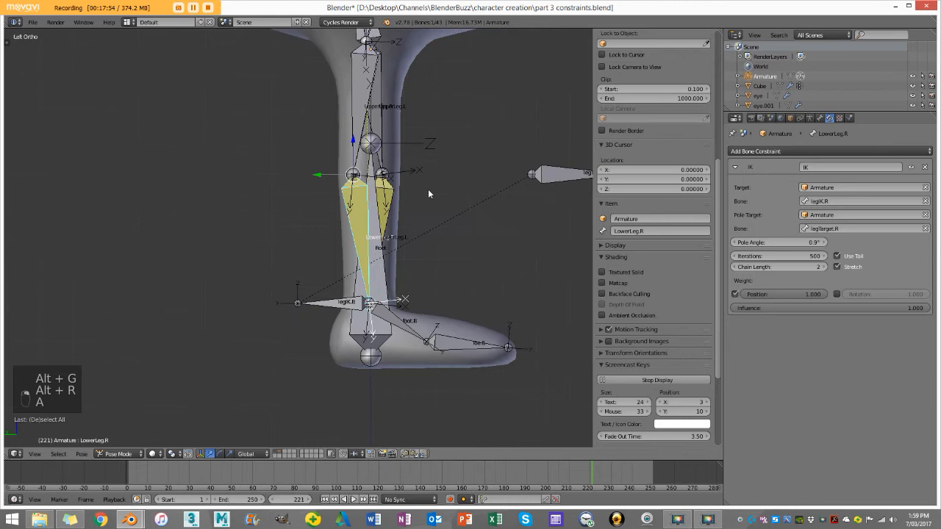
{"action": "scroll", "coordinate": [428, 189], "scroll_direction": "up", "scroll_amount": 1}
{"action": "key", "text": "z"}
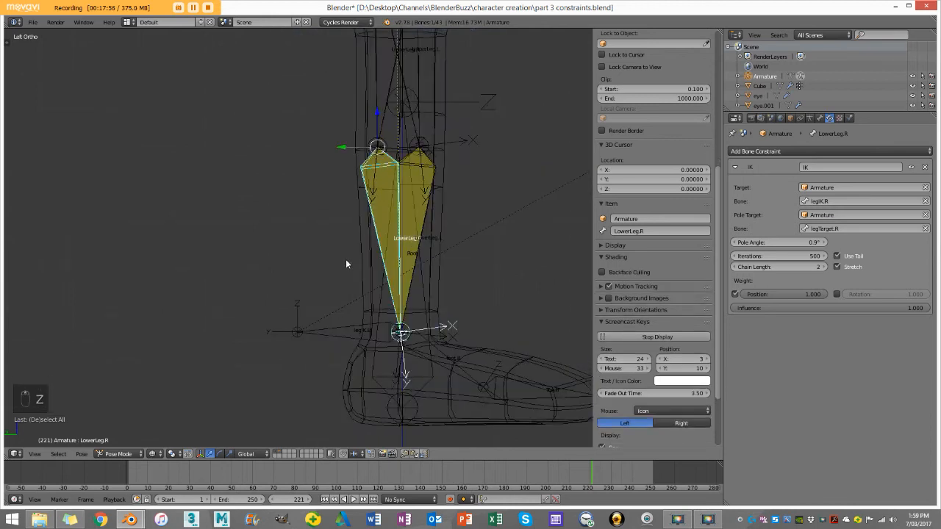
{"action": "key", "text": "z"}
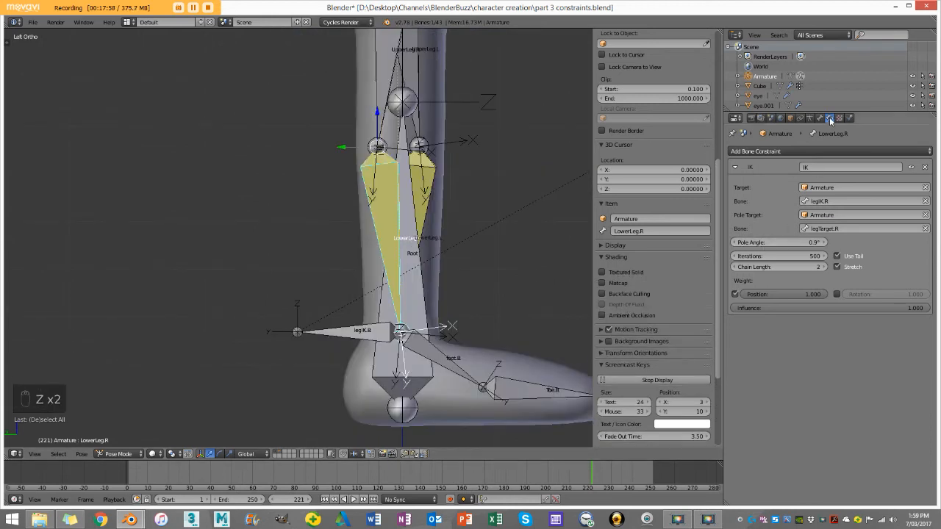
{"action": "middle_click_drag", "start_coordinate": [517, 172], "coordinate": [461, 199]}
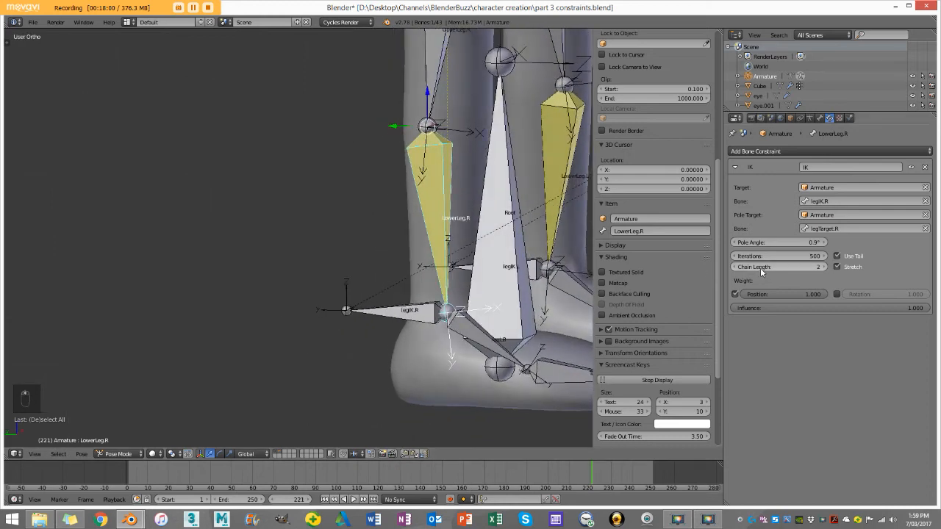
{"action": "left_click_drag", "start_coordinate": [775, 242], "coordinate": [823, 243]}
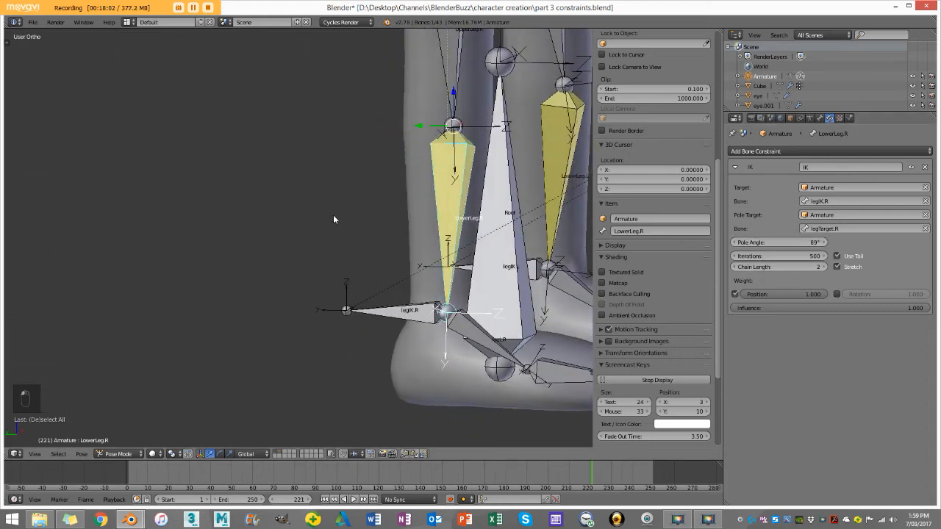
{"action": "key", "text": "KP_1"}
{"action": "middle_click_drag", "start_coordinate": [414, 188], "coordinate": [322, 204], "text": "shift"}
{"action": "left_click_drag", "start_coordinate": [803, 241], "coordinate": [843, 241]}
Step: Compare LowerLeg.R in Edit Mode and Pose Mode, and fine-tune its IK pole angle to match the rest orientation
{"action": "key", "text": "Tab"}
{"action": "key", "text": "Tab"}
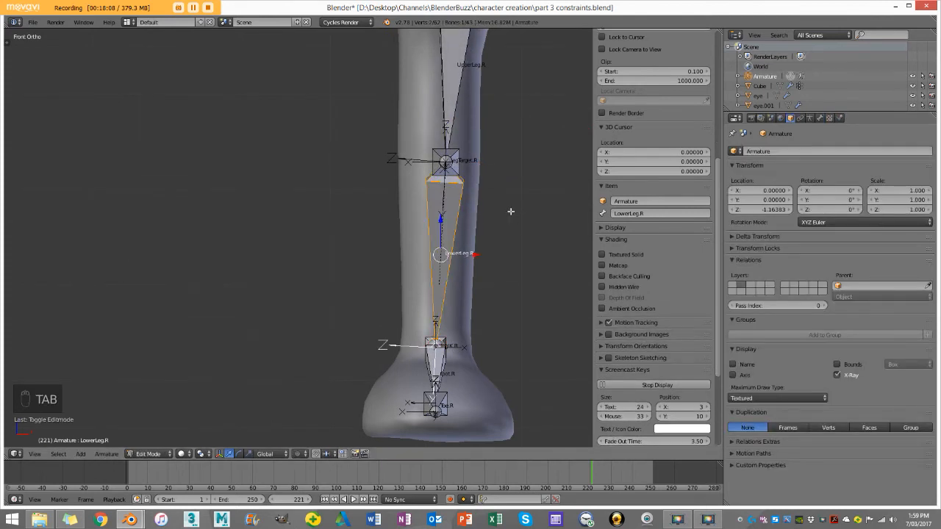
{"action": "scroll", "coordinate": [436, 226], "scroll_direction": "up", "scroll_amount": 3}
{"action": "key", "text": "Tab"}
{"action": "key", "text": "Tab"}
{"action": "key", "text": "Tab"}
{"action": "key", "text": "Tab"}
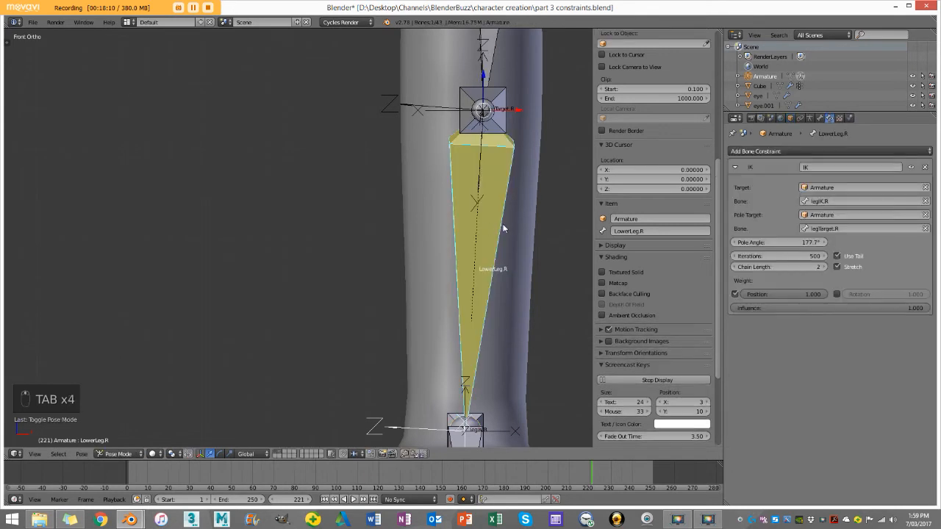
{"action": "left_click_drag", "start_coordinate": [763, 246], "coordinate": [764, 245]}
Step: Raise the legIK.R bone to test the right knee's bend with the corrected pole angle
{"action": "scroll", "coordinate": [451, 178], "scroll_direction": "down", "scroll_amount": 4}
{"action": "middle_click_drag", "start_coordinate": [424, 219], "coordinate": [397, 325]}
{"action": "right_click", "coordinate": [398, 326]}
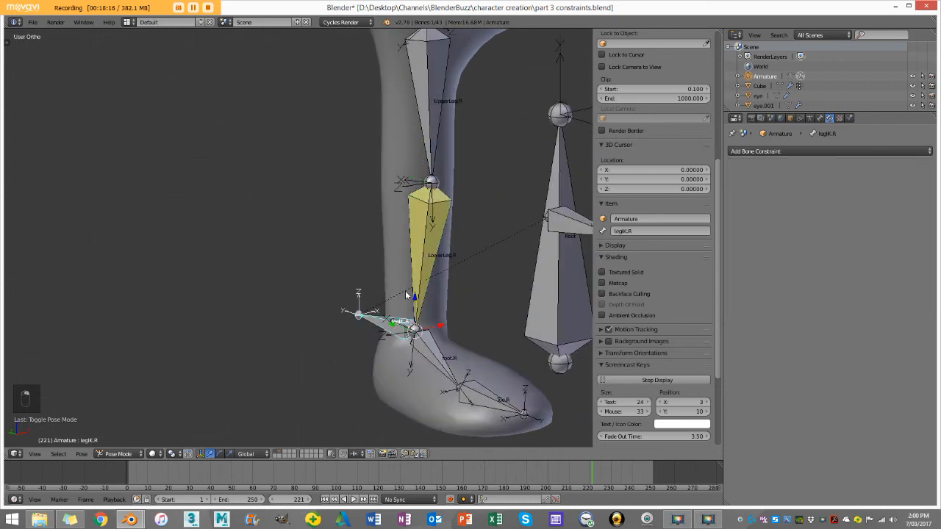
{"action": "left_click_drag", "start_coordinate": [416, 298], "coordinate": [428, 205]}
{"action": "scroll", "coordinate": [441, 206], "scroll_direction": "down", "scroll_amount": 4}
{"action": "middle_click_drag", "start_coordinate": [466, 208], "coordinate": [375, 244]}
{"action": "left_click_drag", "start_coordinate": [382, 266], "coordinate": [380, 232]}
{"action": "middle_click_drag", "start_coordinate": [377, 245], "coordinate": [419, 243]}
Step: Test-move the Root bone to see how the whole rig follows, then cancel the move
{"action": "right_click", "coordinate": [389, 267]}
{"action": "scroll", "coordinate": [387, 282], "scroll_direction": "down", "scroll_amount": 3}
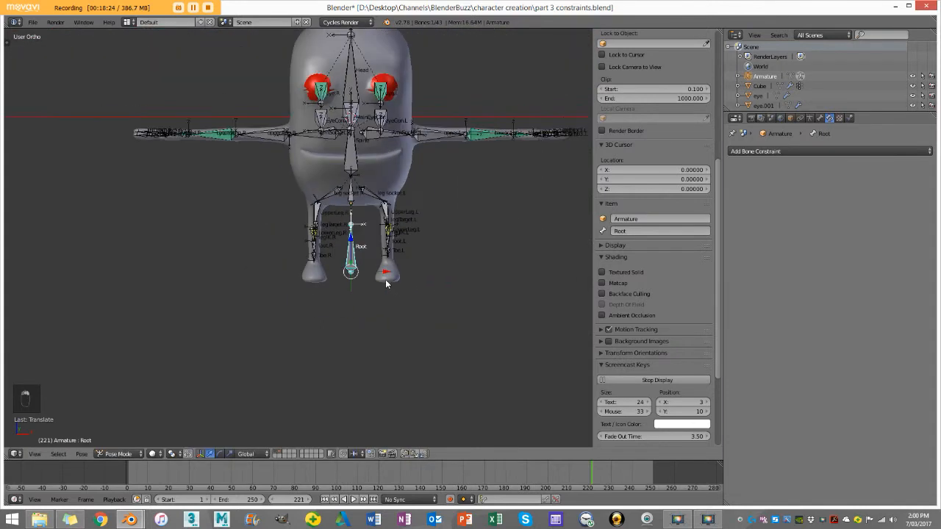
{"action": "key", "text": "g"}
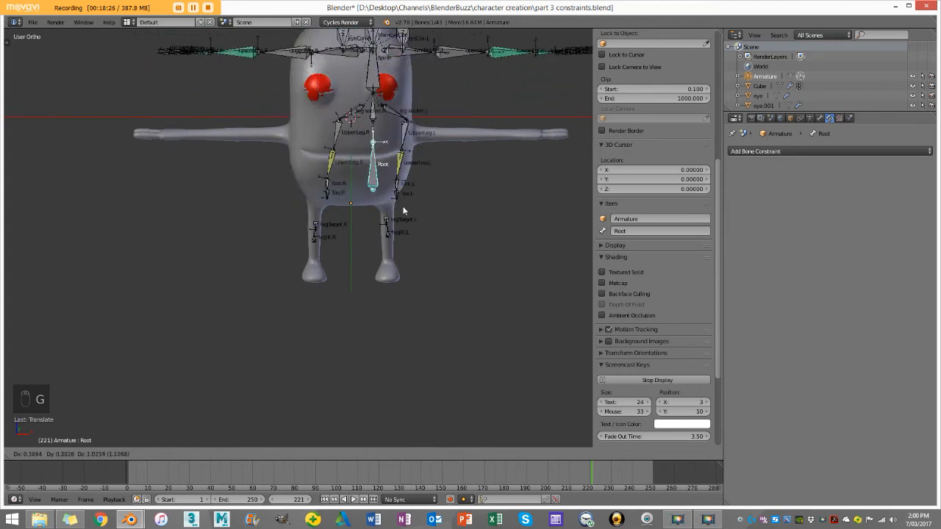
{"action": "right_click", "coordinate": [403, 211]}
Step: Clear the pose location and rotation of all bones, then deselect everything
{"action": "key", "text": "a"}
{"action": "key", "text": "a"}
{"action": "key", "text": "a"}
{"action": "key", "text": "alt+g"}
{"action": "key", "text": "alt+r"}
{"action": "key", "text": "a"}
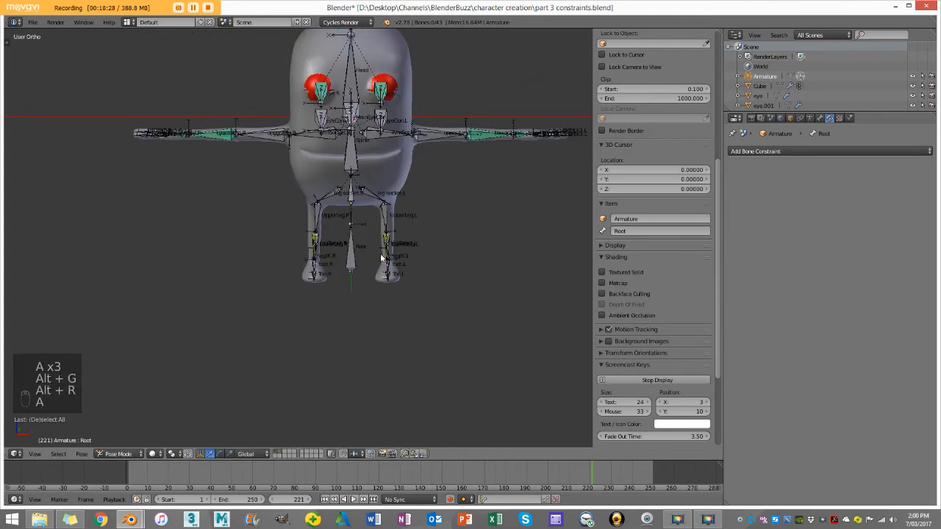
Step: Raise the legIK.L bone to test the left leg's IK, then undo the move
{"action": "scroll", "coordinate": [383, 254], "scroll_direction": "up", "scroll_amount": 4}
{"action": "middle_click_drag", "start_coordinate": [383, 254], "coordinate": [350, 233]}
{"action": "scroll", "coordinate": [308, 285], "scroll_direction": "up", "scroll_amount": 2}
{"action": "right_click", "coordinate": [440, 275]}
{"action": "left_click_drag", "start_coordinate": [421, 250], "coordinate": [420, 215]}
{"action": "key", "text": "ctrl+z"}
{"action": "key", "text": "ctrl+z"}
Step: Test-move the Root bone near the feet to check whether the leg IK bones follow it, cancelling the move
{"action": "key", "text": "g"}
{"action": "right_click", "coordinate": [358, 200]}
{"action": "key", "text": "g"}
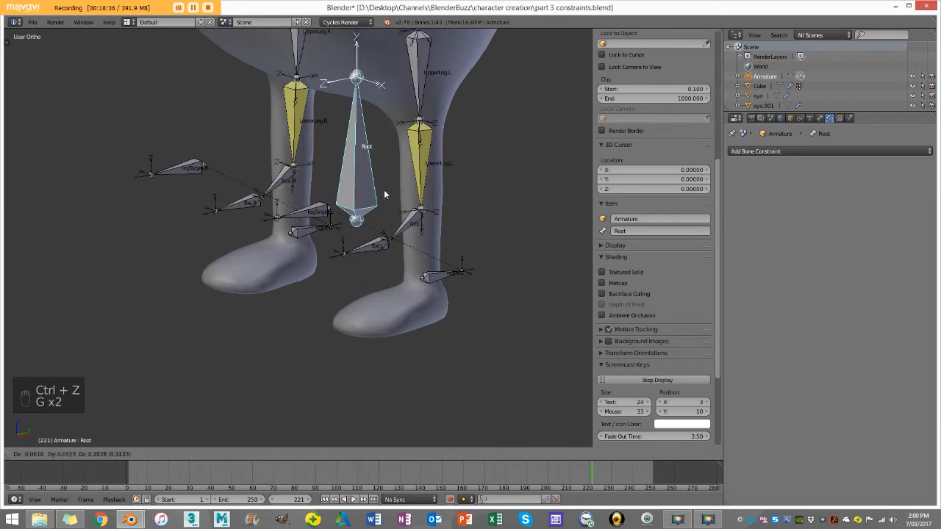
{"action": "right_click", "coordinate": [492, 280]}
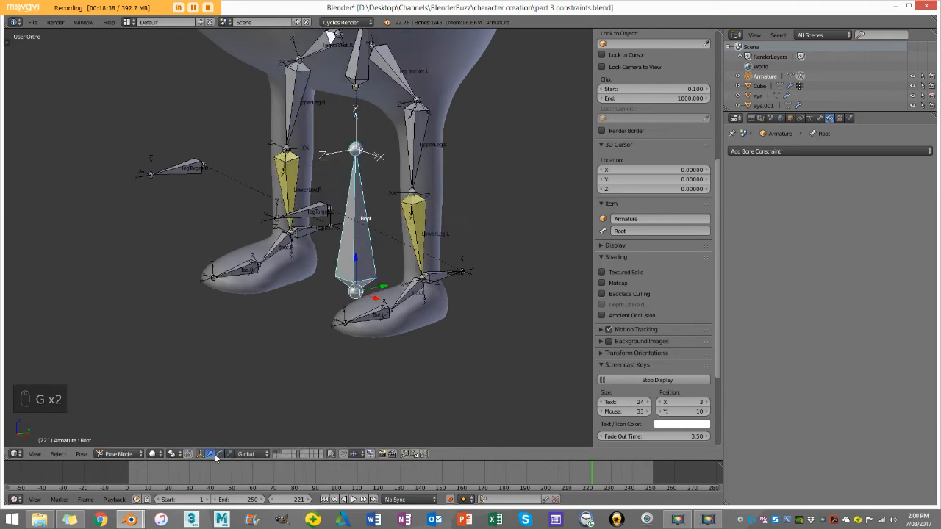
Step: Switch the armature to Edit Mode and select both the legIK.L and legIK.R bones
{"action": "left_click", "coordinate": [134, 455]}
{"action": "left_click", "coordinate": [134, 433]}
{"action": "scroll", "coordinate": [468, 308], "scroll_direction": "up", "scroll_amount": 2}
{"action": "right_click", "coordinate": [504, 298]}
{"action": "scroll", "coordinate": [505, 298], "scroll_direction": "down", "scroll_amount": 2}
{"action": "middle_click_drag", "start_coordinate": [504, 299], "coordinate": [462, 296]}
{"action": "scroll", "coordinate": [462, 296], "scroll_direction": "down", "scroll_amount": 2}
{"action": "scroll", "coordinate": [448, 305], "scroll_direction": "up", "scroll_amount": 3}
{"action": "key", "text": "z"}
{"action": "middle_click_drag", "start_coordinate": [323, 312], "coordinate": [377, 329]}
{"action": "key", "text": "z"}
{"action": "right_click", "coordinate": [326, 230]}
{"action": "scroll", "coordinate": [325, 229], "scroll_direction": "down", "scroll_amount": 3}
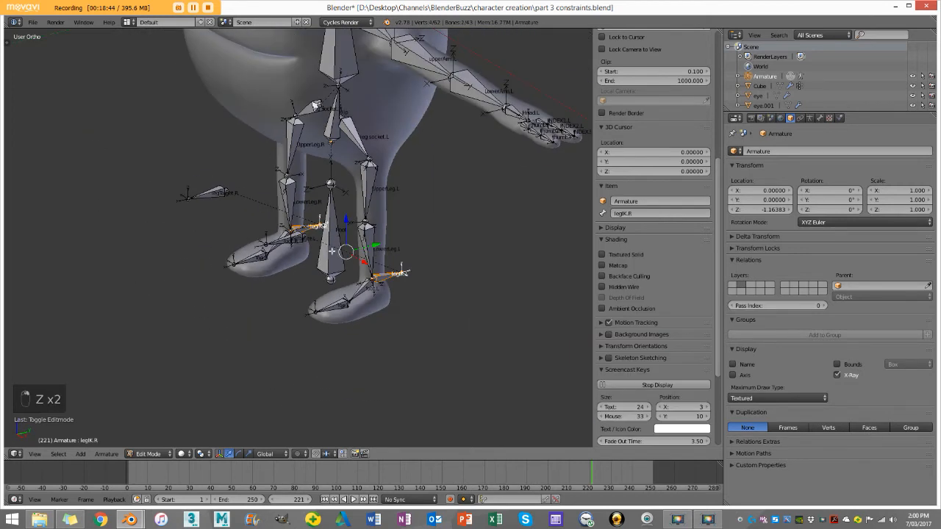
Step: Add the Root bone to the selection as the active bone and parent both leg IK bones to it, keeping their offset
{"action": "scroll", "coordinate": [374, 275], "scroll_direction": "down", "scroll_amount": 2}
{"action": "middle_click_drag", "start_coordinate": [381, 232], "coordinate": [389, 293], "text": "shift"}
{"action": "scroll", "coordinate": [369, 305], "scroll_direction": "up", "scroll_amount": 2}
{"action": "middle_click_drag", "start_coordinate": [355, 346], "coordinate": [394, 304], "text": "shift"}
{"action": "right_click", "coordinate": [394, 304]}
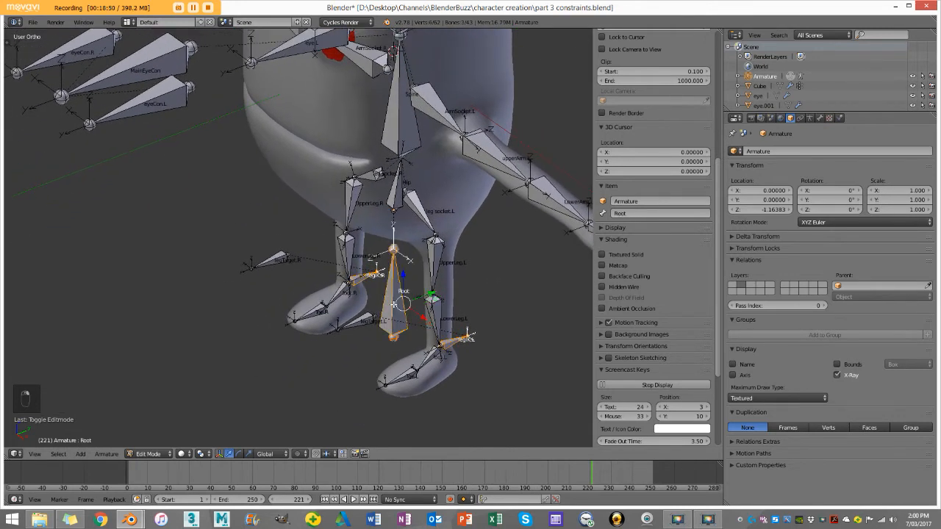
{"action": "key", "text": "ctrl+p"}
{"action": "left_click", "coordinate": [394, 303]}
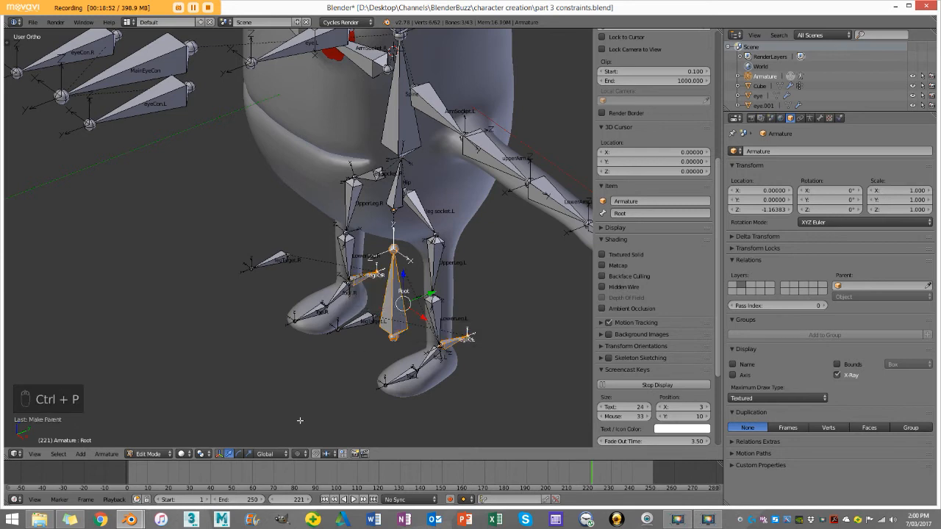
Step: Return to Pose Mode and test-move the Root bone to check the leg IK parenting, cancelling the move
{"action": "left_click", "coordinate": [148, 454]}
{"action": "left_click", "coordinate": [153, 423]}
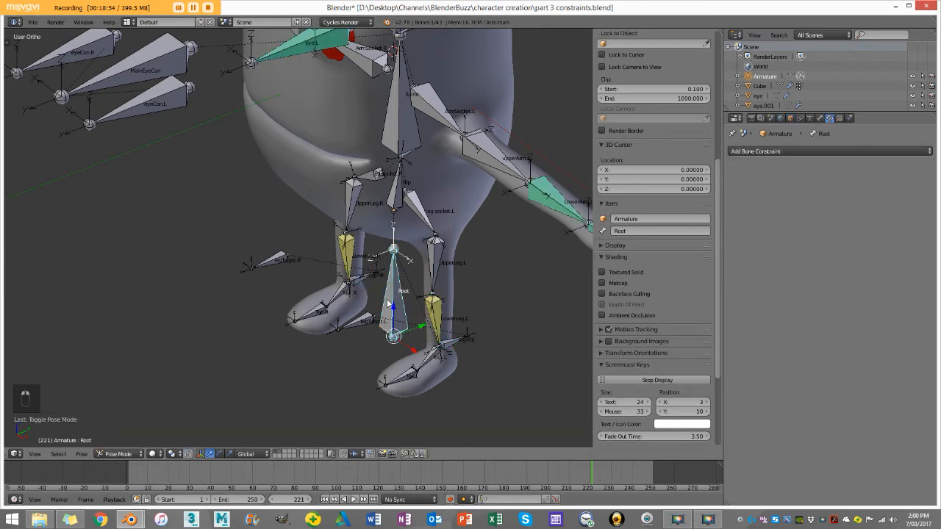
{"action": "scroll", "coordinate": [361, 327], "scroll_direction": "down", "scroll_amount": 5}
{"action": "scroll", "coordinate": [362, 329], "scroll_direction": "up", "scroll_amount": 4}
{"action": "key", "text": "g"}
{"action": "scroll", "coordinate": [360, 232], "scroll_direction": "down", "scroll_amount": 5}
{"action": "scroll", "coordinate": [367, 304], "scroll_direction": "up", "scroll_amount": 2}
{"action": "key", "text": "g"}
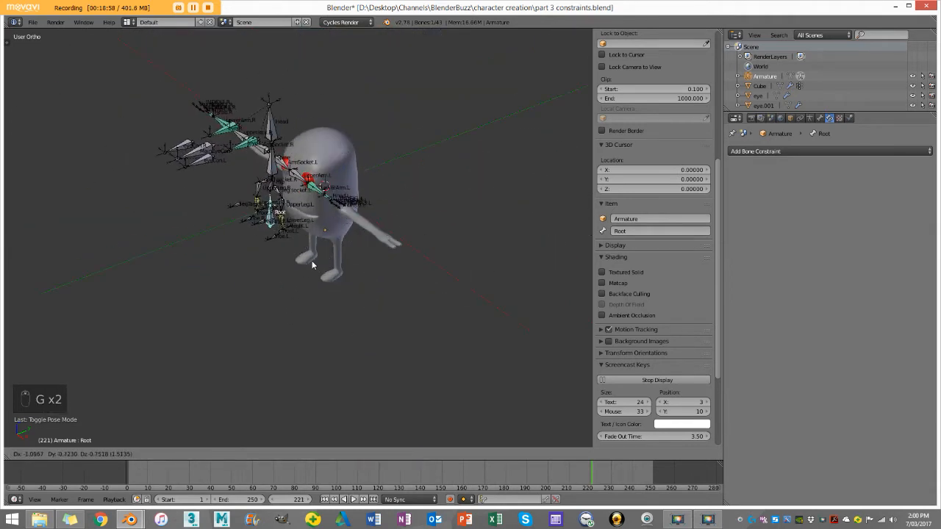
{"action": "right_click", "coordinate": [312, 265]}
Step: Disable Deform in the bone properties of legIK.L and legIK.R
{"action": "scroll", "coordinate": [390, 322], "scroll_direction": "up", "scroll_amount": 6}
{"action": "middle_click_drag", "start_coordinate": [394, 275], "coordinate": [391, 312]}
{"action": "scroll", "coordinate": [398, 285], "scroll_direction": "down", "scroll_amount": 3}
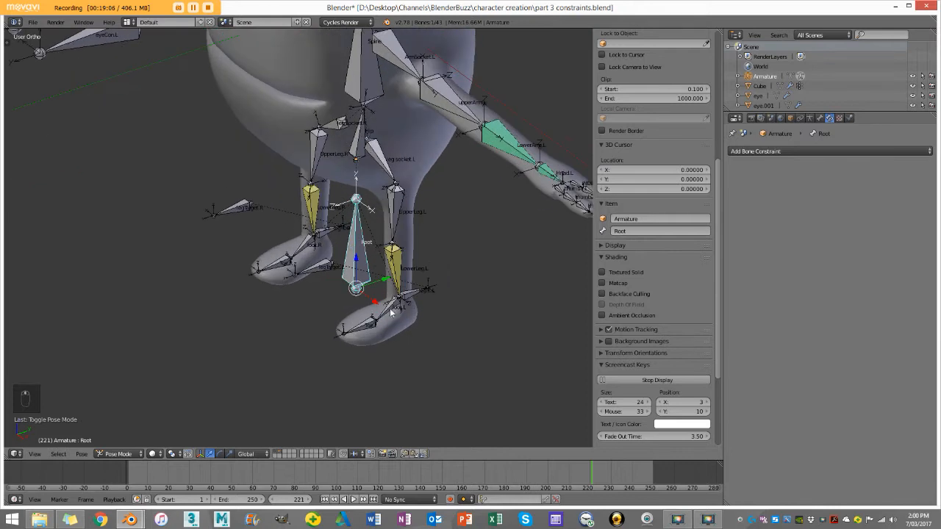
{"action": "right_click", "coordinate": [419, 295]}
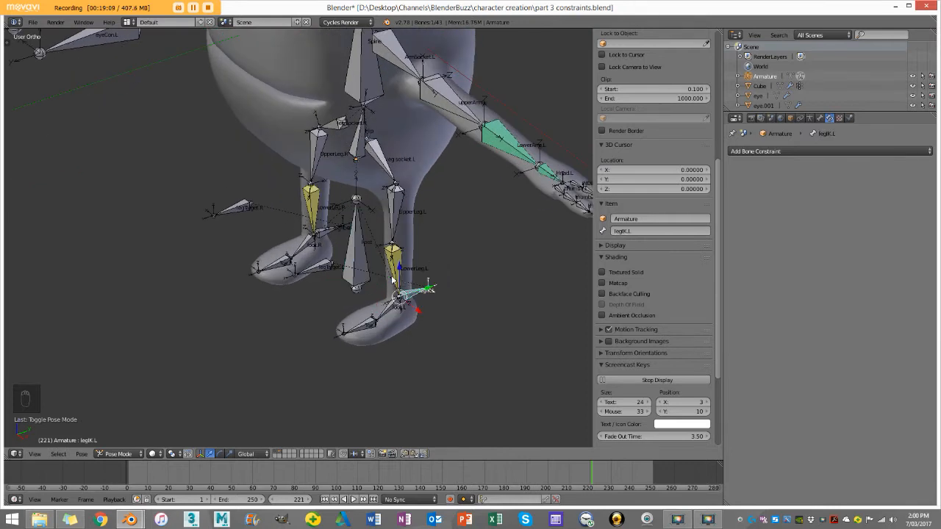
{"action": "left_click", "coordinate": [821, 118]}
{"action": "scroll", "coordinate": [824, 347], "scroll_direction": "down", "scroll_amount": 2}
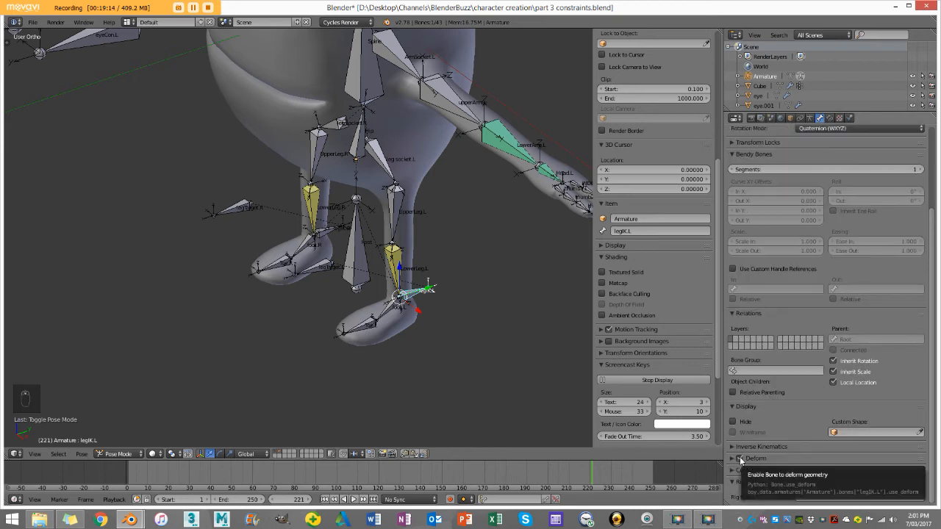
{"action": "scroll", "coordinate": [403, 277], "scroll_direction": "up", "scroll_amount": 3}
{"action": "right_click", "coordinate": [362, 222]}
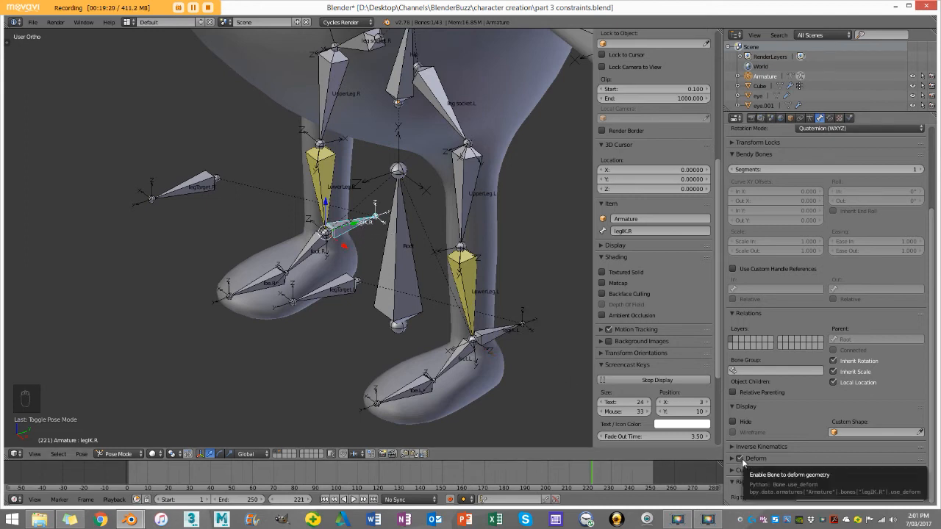
{"action": "scroll", "coordinate": [440, 237], "scroll_direction": "up", "scroll_amount": 5}
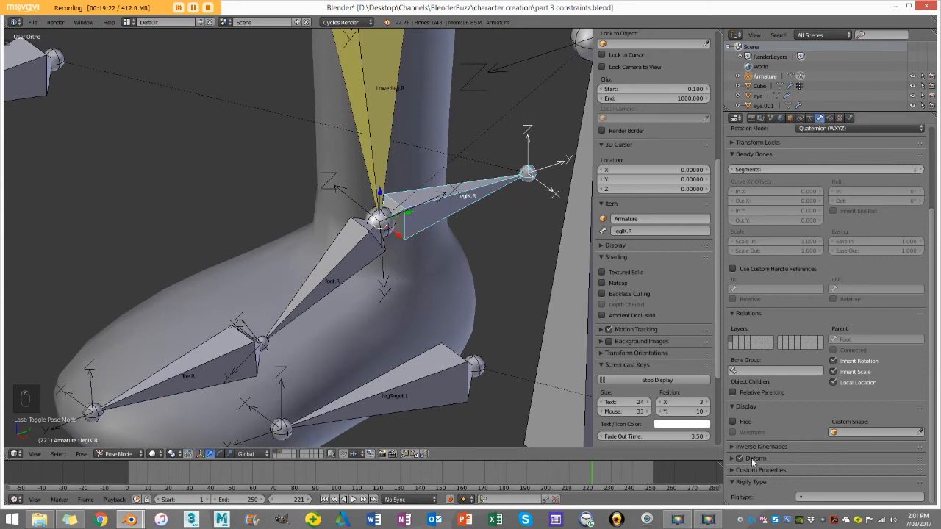
Step: Disable Deform for the legTarget.R and legTarget.L pole target bones
{"action": "scroll", "coordinate": [430, 248], "scroll_direction": "down", "scroll_amount": 6}
{"action": "right_click", "coordinate": [214, 193]}
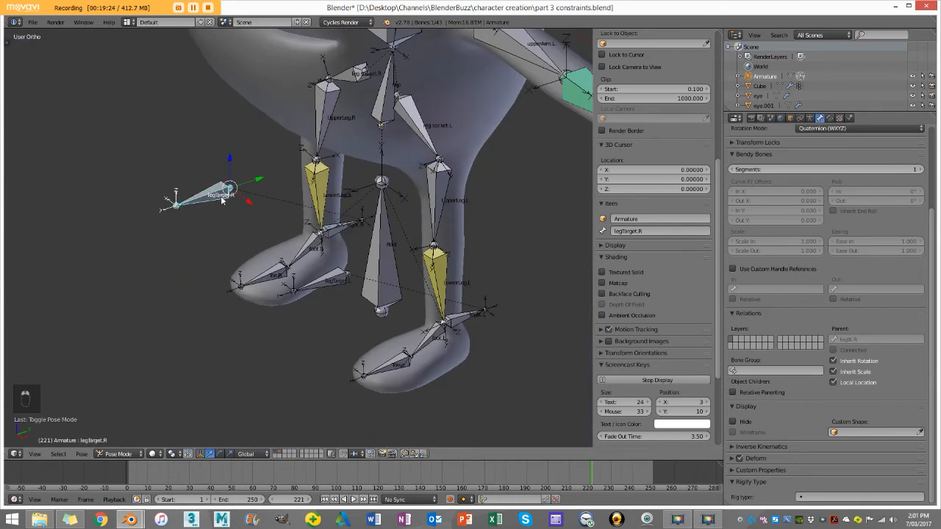
{"action": "middle_click_drag", "start_coordinate": [439, 304], "coordinate": [409, 305]}
{"action": "right_click", "coordinate": [198, 264]}
{"action": "middle_click_drag", "start_coordinate": [209, 265], "coordinate": [177, 250]}
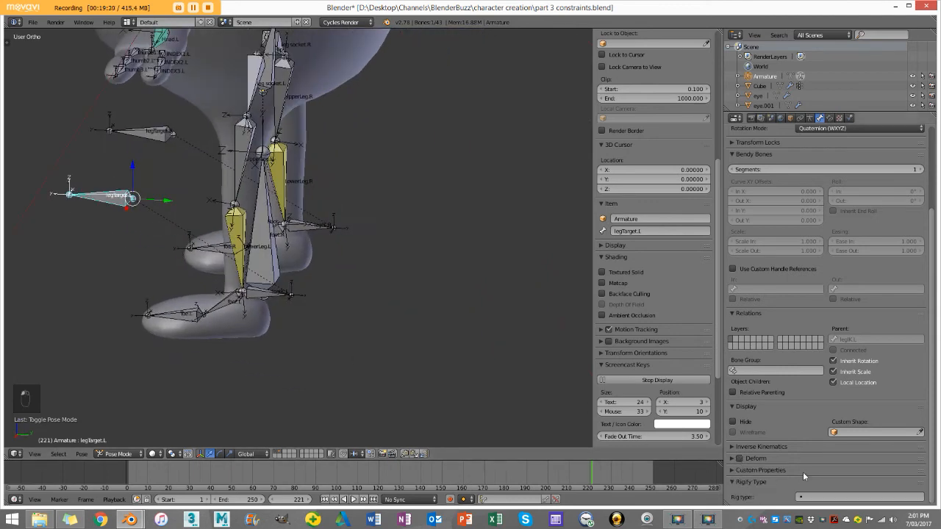
Step: Disable Deform for the eye.L and eye.R bones
{"action": "middle_click_drag", "start_coordinate": [314, 310], "coordinate": [393, 286]}
{"action": "middle_click_drag", "start_coordinate": [426, 232], "coordinate": [347, 303], "text": "shift"}
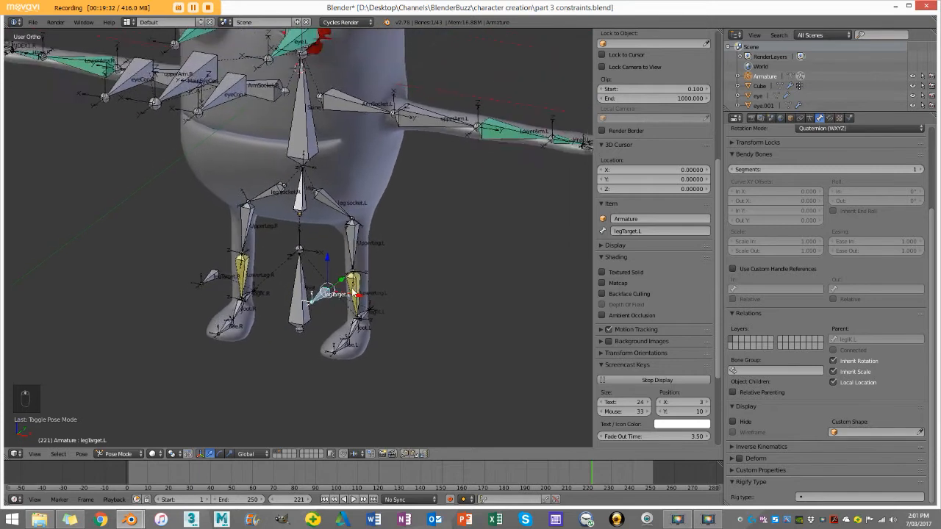
{"action": "scroll", "coordinate": [353, 296], "scroll_direction": "down", "scroll_amount": 3}
{"action": "middle_click_drag", "start_coordinate": [329, 263], "coordinate": [237, 274]}
{"action": "scroll", "coordinate": [235, 221], "scroll_direction": "up", "scroll_amount": 3}
{"action": "scroll", "coordinate": [235, 219], "scroll_direction": "up", "scroll_amount": 2}
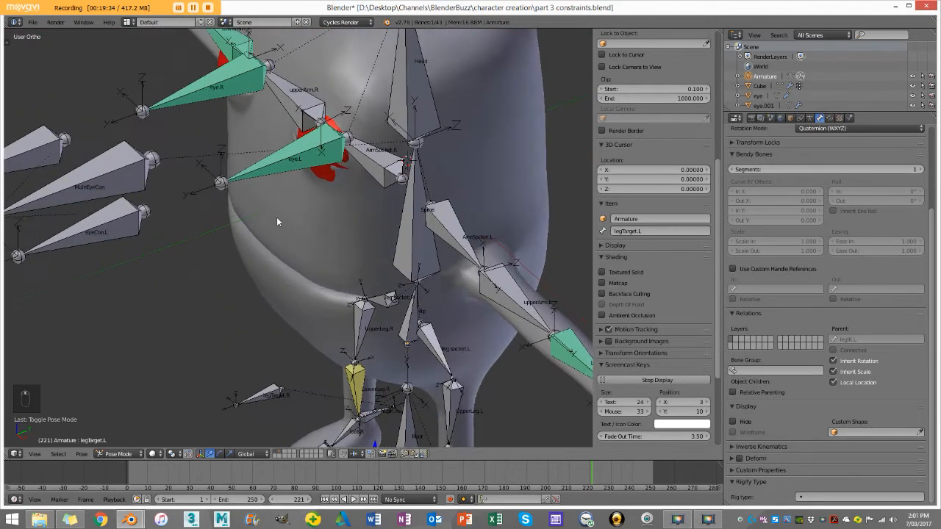
{"action": "right_click", "coordinate": [276, 154]}
{"action": "left_click", "coordinate": [740, 457]}
{"action": "right_click", "coordinate": [219, 93]}
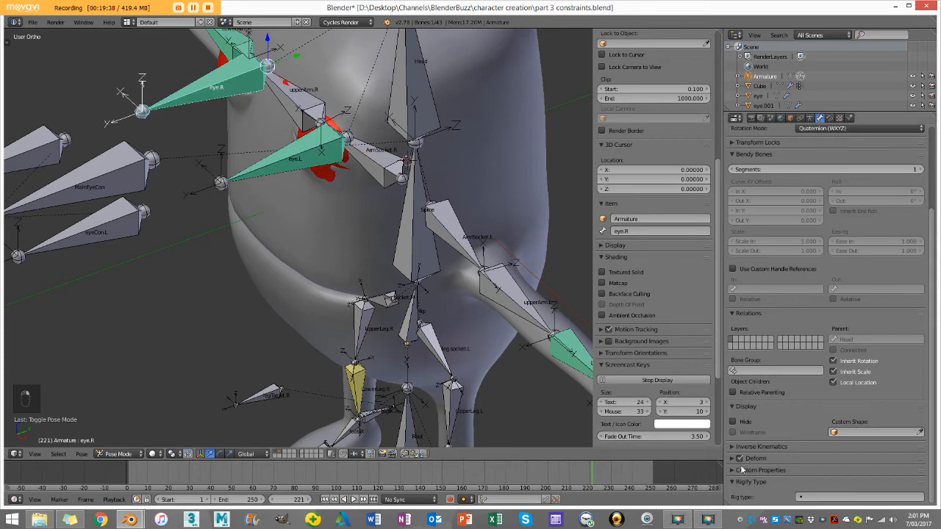
Step: Disable Deform for the eye control bones eyeCon.L, eyeCon.R and MainEyeCon
{"action": "middle_click_drag", "start_coordinate": [252, 192], "coordinate": [378, 206], "text": "shift"}
{"action": "right_click", "coordinate": [330, 245]}
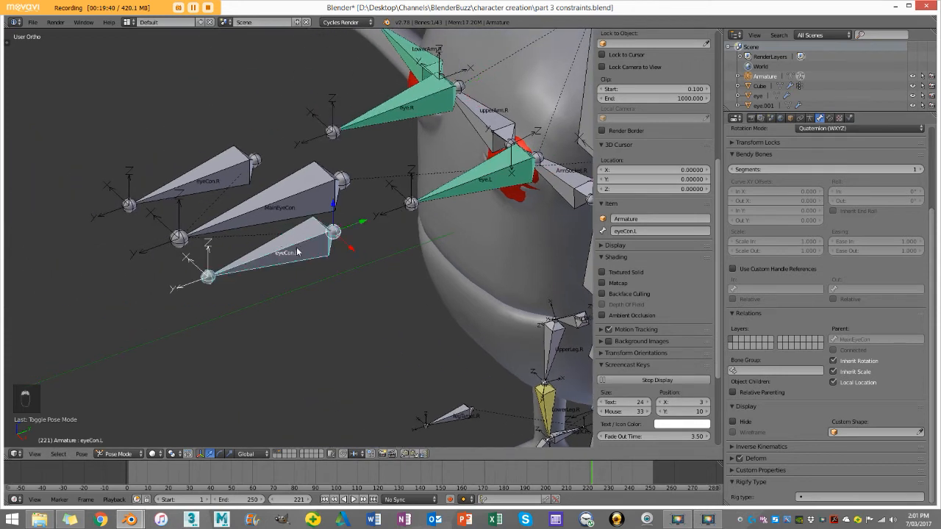
{"action": "left_click", "coordinate": [743, 460]}
{"action": "right_click", "coordinate": [223, 162]}
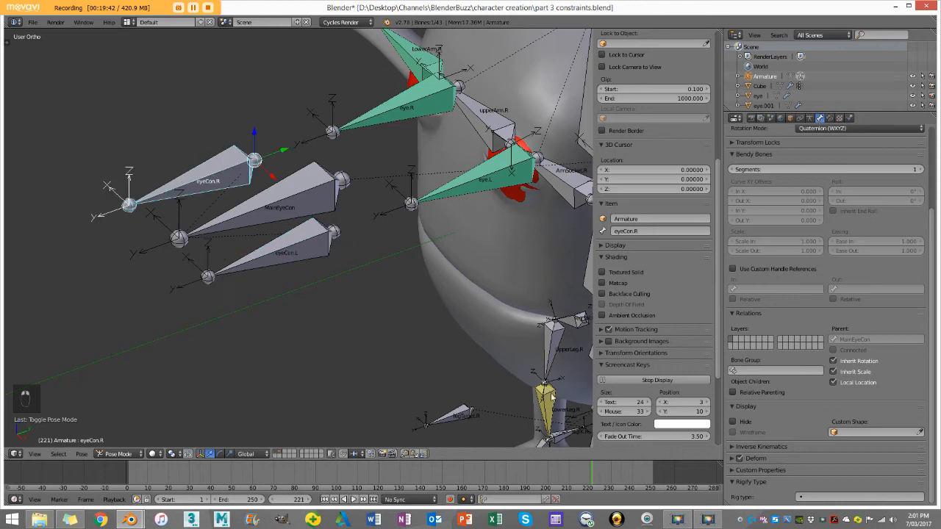
{"action": "right_click", "coordinate": [276, 206]}
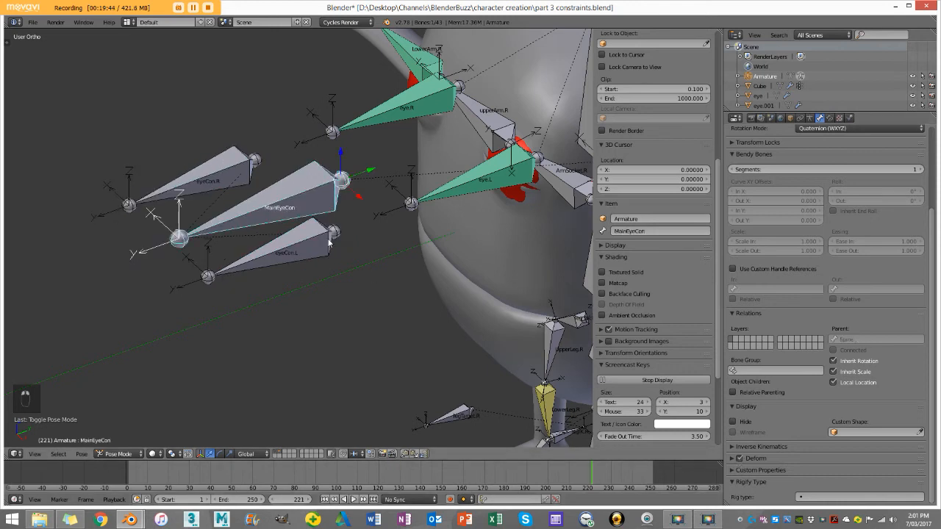
Step: Deselect all bones, switch the armature to Object Mode and deselect all objects
{"action": "scroll", "coordinate": [494, 235], "scroll_direction": "down", "scroll_amount": 4}
{"action": "key", "text": "a"}
{"action": "mouse_move", "coordinate": [493, 234]}
{"action": "middle_mouse_down"}
{"action": "mouse_move", "coordinate": [509, 206]}
{"action": "mouse_move", "coordinate": [537, 215]}
{"action": "mouse_move", "coordinate": [481, 234]}
{"action": "middle_mouse_up"}
{"action": "left_click", "coordinate": [119, 454]}
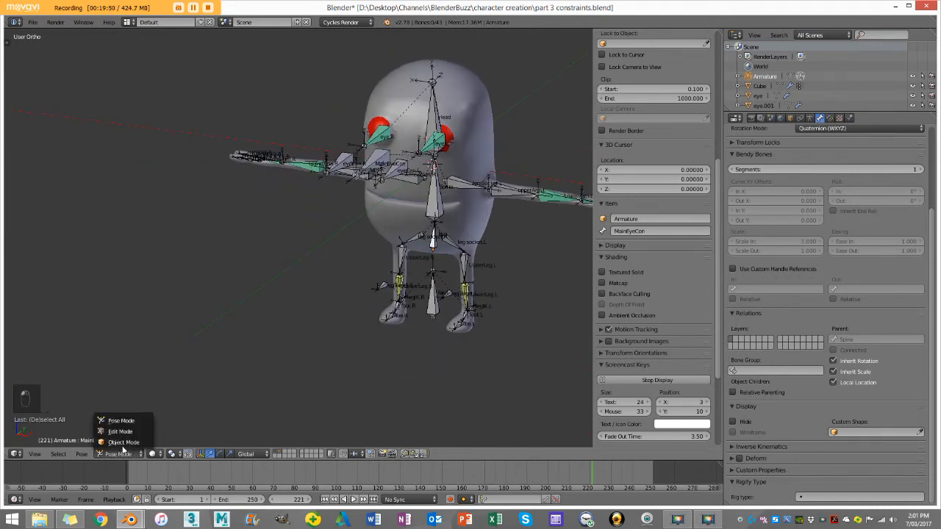
{"action": "left_click", "coordinate": [147, 421]}
{"action": "key", "text": "a"}
Step: Examine the finished rig and character mesh in front view, checking the bones' placement from head to feet
{"action": "middle_click_drag", "start_coordinate": [358, 310], "coordinate": [359, 219]}
{"action": "scroll", "coordinate": [422, 222], "scroll_direction": "up", "scroll_amount": 3}
{"action": "scroll", "coordinate": [421, 202], "scroll_direction": "down", "scroll_amount": 4}
{"action": "scroll", "coordinate": [359, 219], "scroll_direction": "up", "scroll_amount": 3}
{"action": "scroll", "coordinate": [365, 219], "scroll_direction": "up", "scroll_amount": 1}
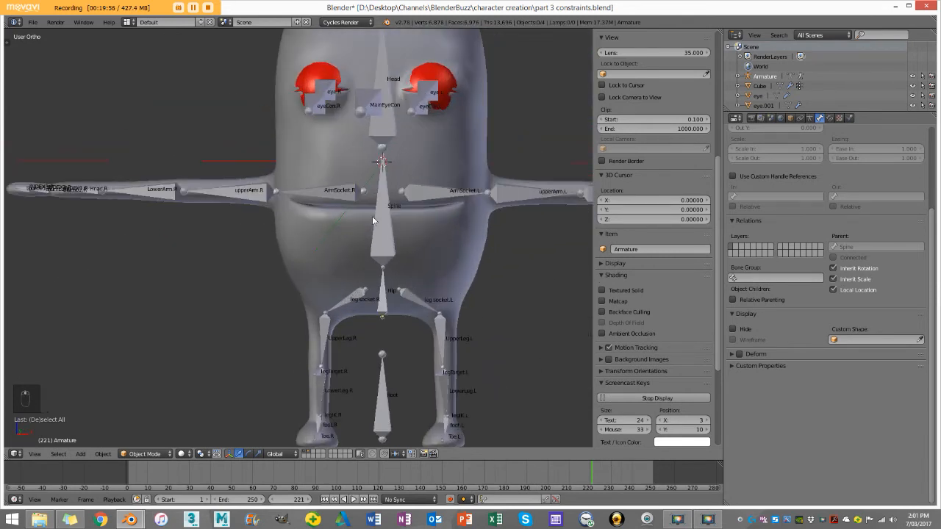
{"action": "key", "text": "KP_1"}
{"action": "scroll", "coordinate": [372, 216], "scroll_direction": "down", "scroll_amount": 2}
{"action": "scroll", "coordinate": [372, 216], "scroll_direction": "up", "scroll_amount": 2}
{"action": "scroll", "coordinate": [399, 165], "scroll_direction": "down", "scroll_amount": 3}
{"action": "middle_click_drag", "start_coordinate": [399, 165], "coordinate": [361, 199], "text": "shift"}
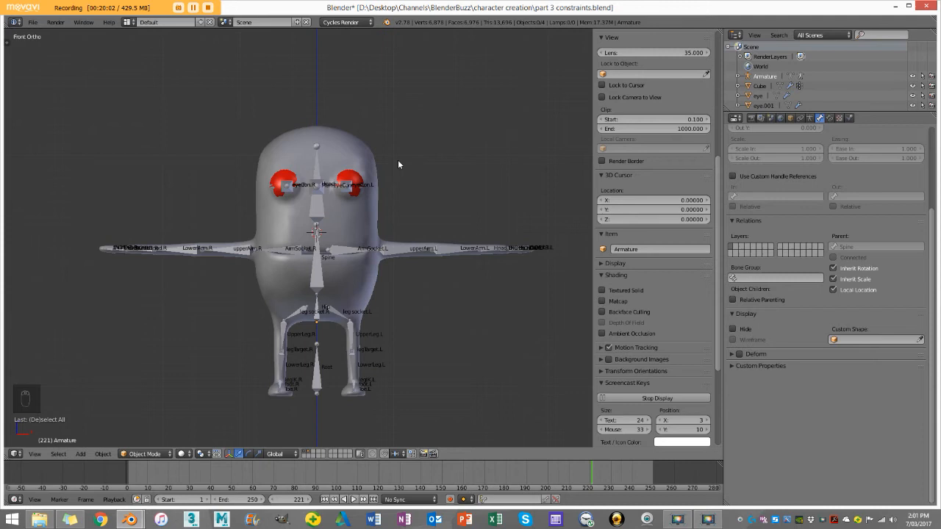
{"action": "scroll", "coordinate": [398, 160], "scroll_direction": "up", "scroll_amount": 2}
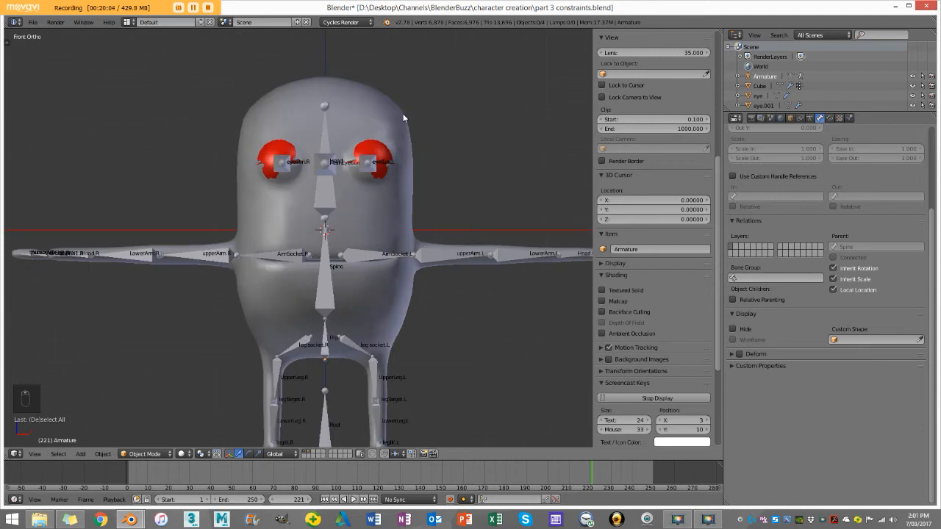
Step: Save the project as a new file named part 3 constraints2.blend in the character creation folder
{"action": "right_click", "coordinate": [373, 96]}
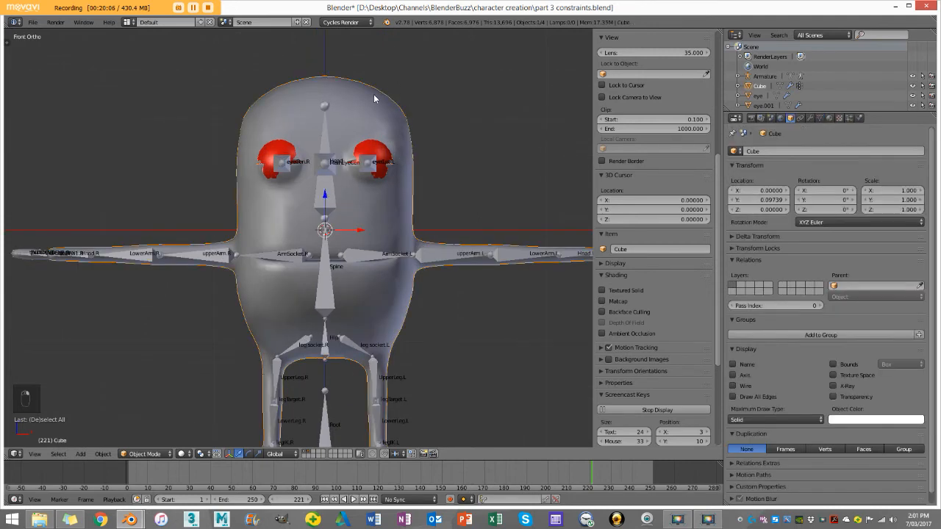
{"action": "left_click", "coordinate": [33, 22]}
{"action": "left_click", "coordinate": [52, 108]}
{"action": "left_click", "coordinate": [144, 58]}
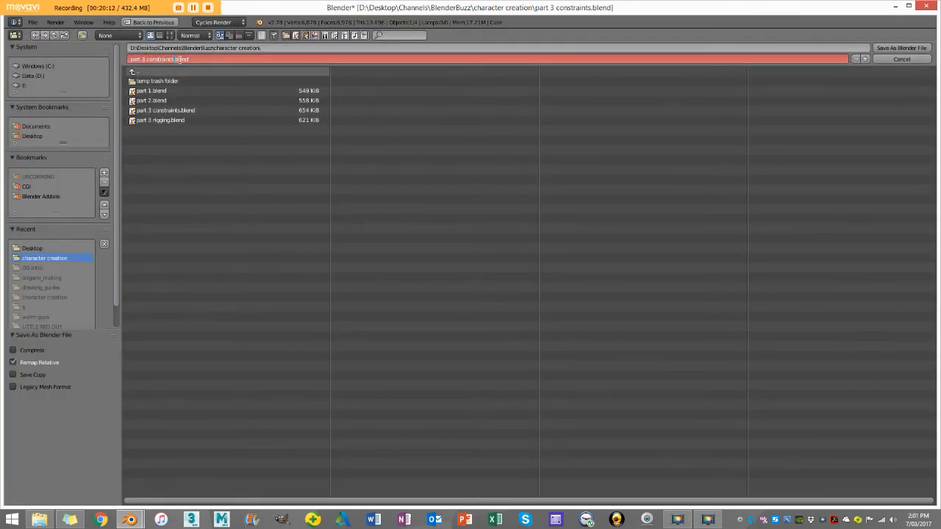
{"action": "left_click", "coordinate": [900, 49]}
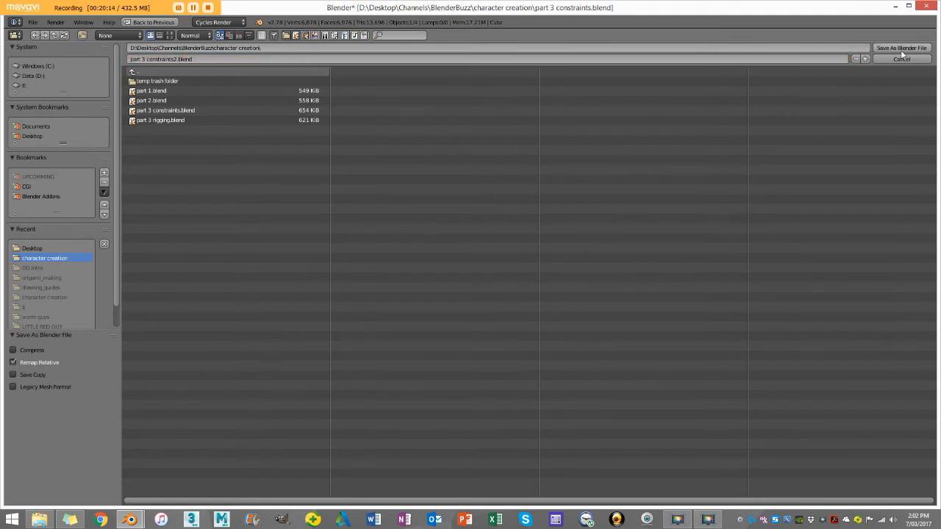
{"action": "left_click", "coordinate": [901, 49]}
Step: Apply the Mirror modifier on the character's body mesh, Cube
{"action": "scroll", "coordinate": [349, 193], "scroll_direction": "down", "scroll_amount": 2}
{"action": "key", "text": "a"}
{"action": "scroll", "coordinate": [336, 174], "scroll_direction": "up", "scroll_amount": 1}
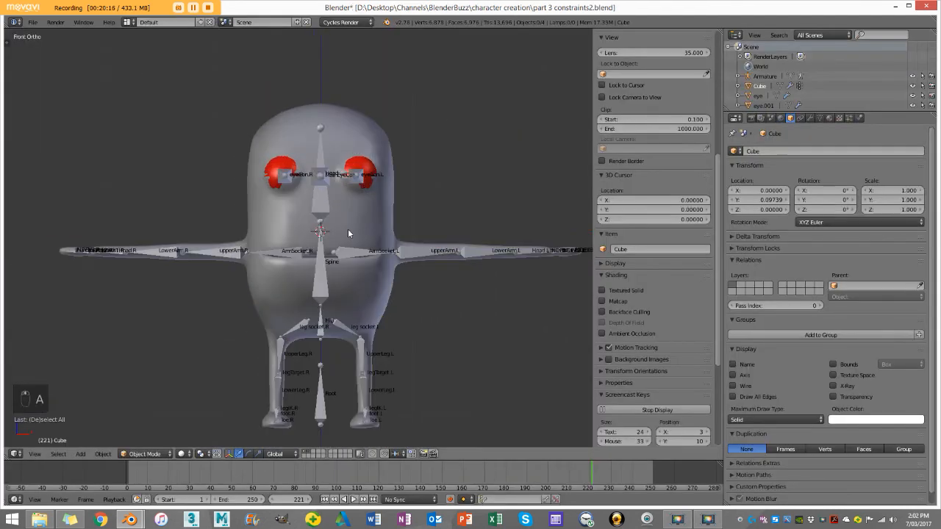
{"action": "scroll", "coordinate": [349, 234], "scroll_direction": "up", "scroll_amount": 3}
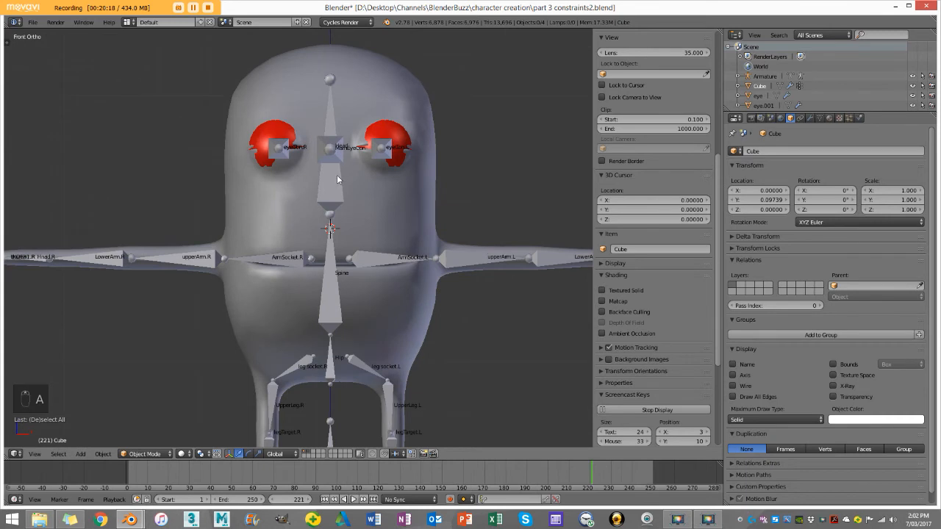
{"action": "right_click", "coordinate": [400, 115]}
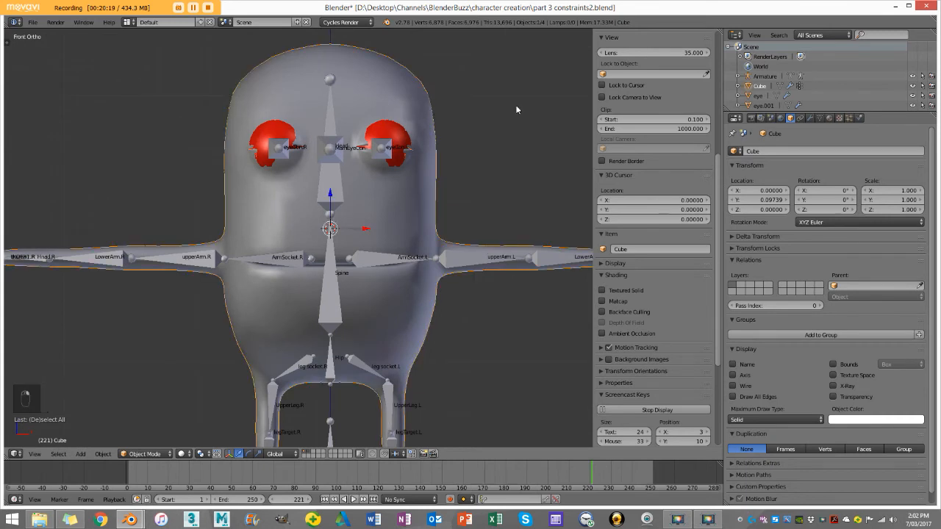
{"action": "left_click", "coordinate": [811, 119]}
{"action": "left_click", "coordinate": [735, 168]}
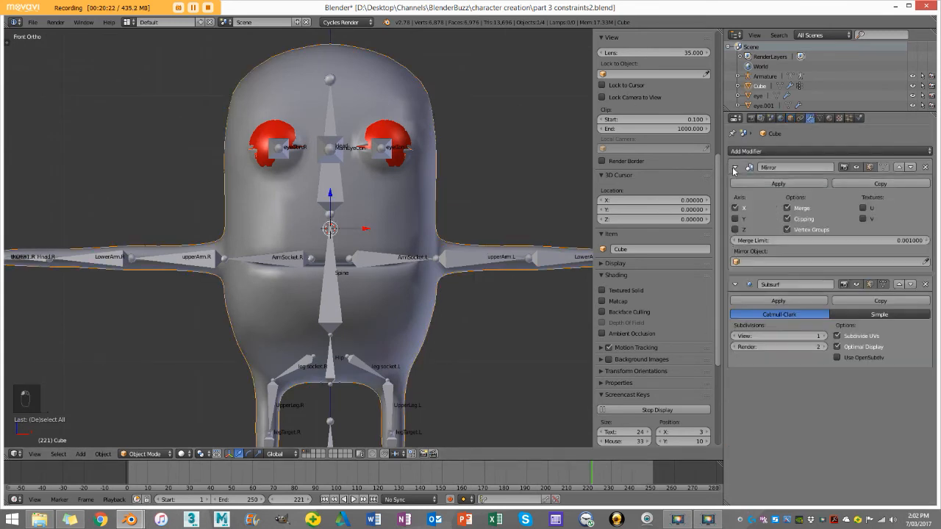
{"action": "left_click", "coordinate": [784, 184]}
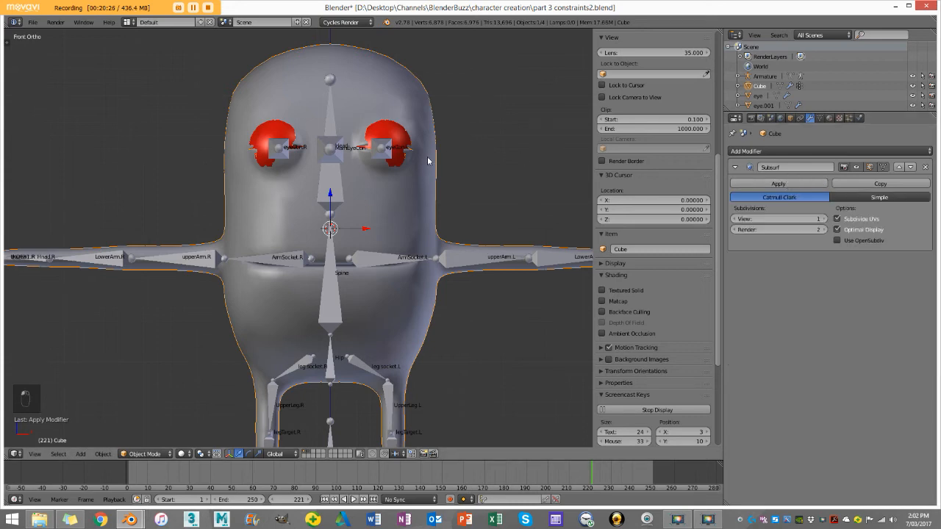
Step: Check the body mesh's geometry on both halves in Edit Mode and return to Object Mode
{"action": "key", "text": "Tab"}
{"action": "scroll", "coordinate": [426, 198], "scroll_direction": "down", "scroll_amount": 3}
{"action": "middle_click_drag", "start_coordinate": [426, 198], "coordinate": [398, 214]}
{"action": "key", "text": "a"}
{"action": "key", "text": "a"}
{"action": "key", "text": "a"}
{"action": "key", "text": "a"}
{"action": "key", "text": "a"}
{"action": "key", "text": "Tab"}
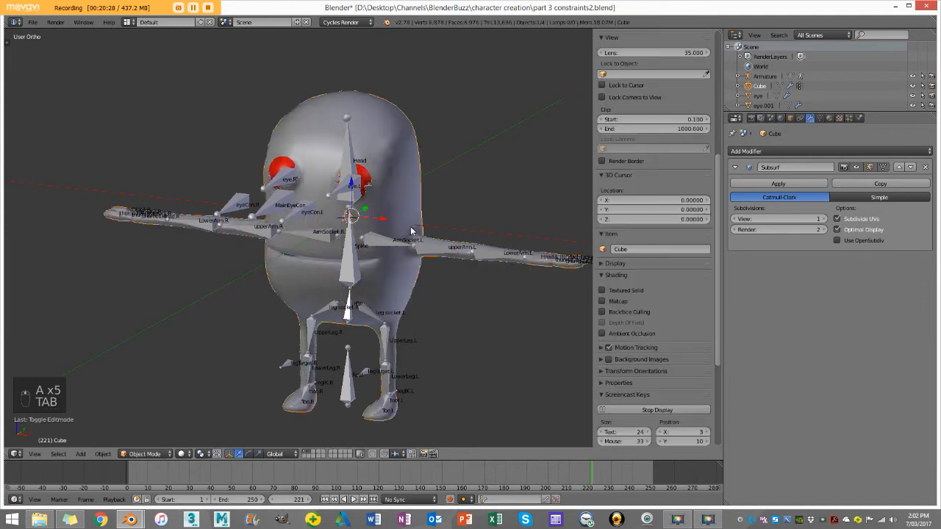
Step: Add the armature to the body mesh selection and parent the mesh to it With Automatic Weights
{"action": "key", "text": "KP_1"}
{"action": "scroll", "coordinate": [422, 101], "scroll_direction": "up", "scroll_amount": 2}
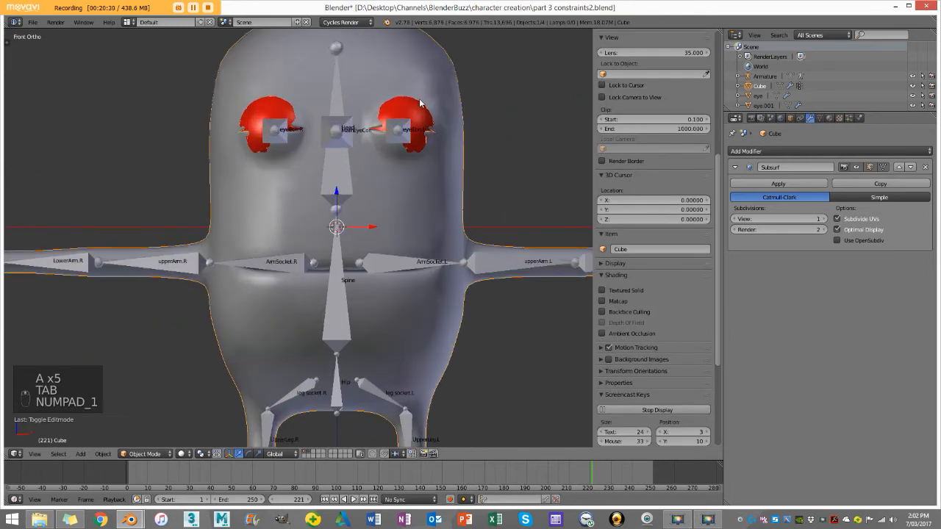
{"action": "scroll", "coordinate": [422, 101], "scroll_direction": "down", "scroll_amount": 2}
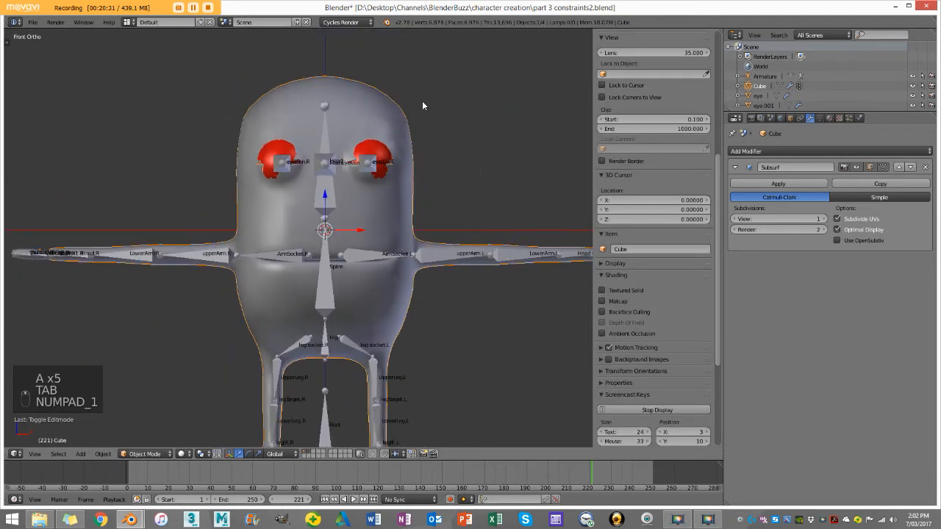
{"action": "right_click", "coordinate": [430, 260]}
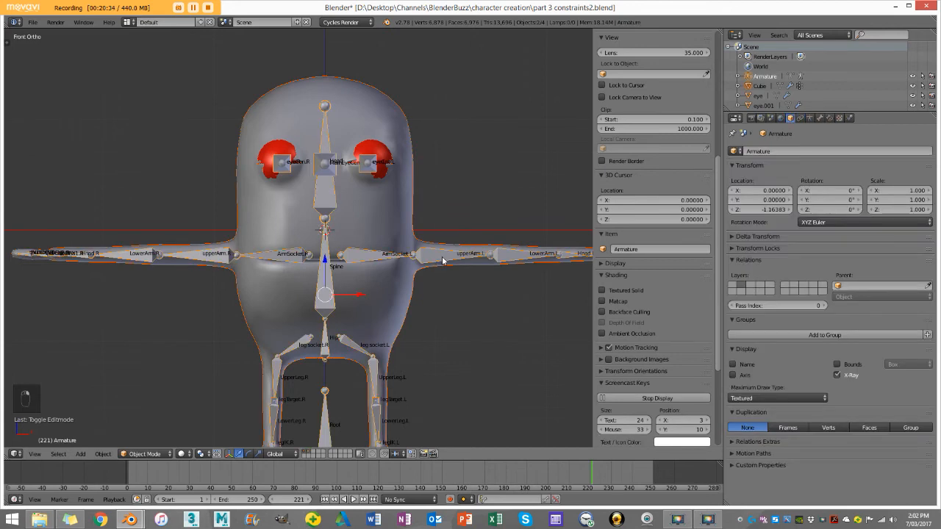
{"action": "key", "text": "ctrl+p"}
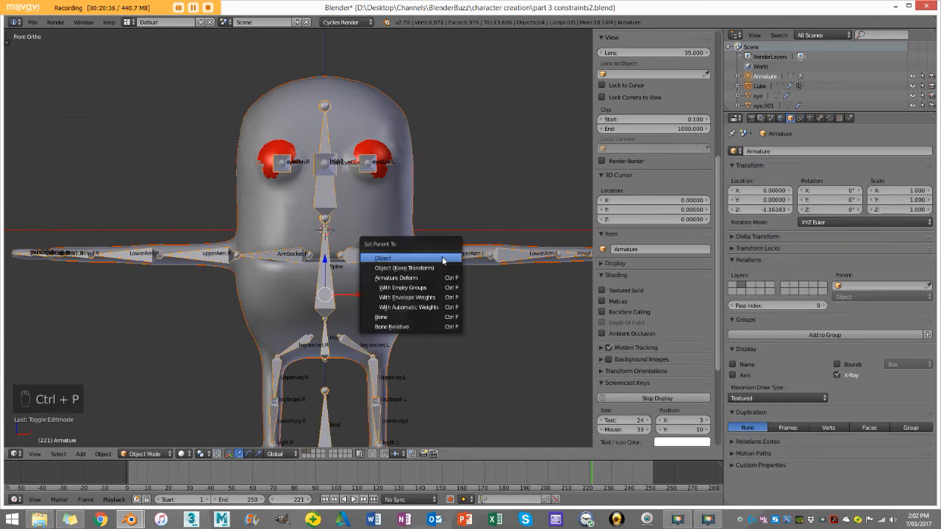
{"action": "left_click", "coordinate": [449, 308]}
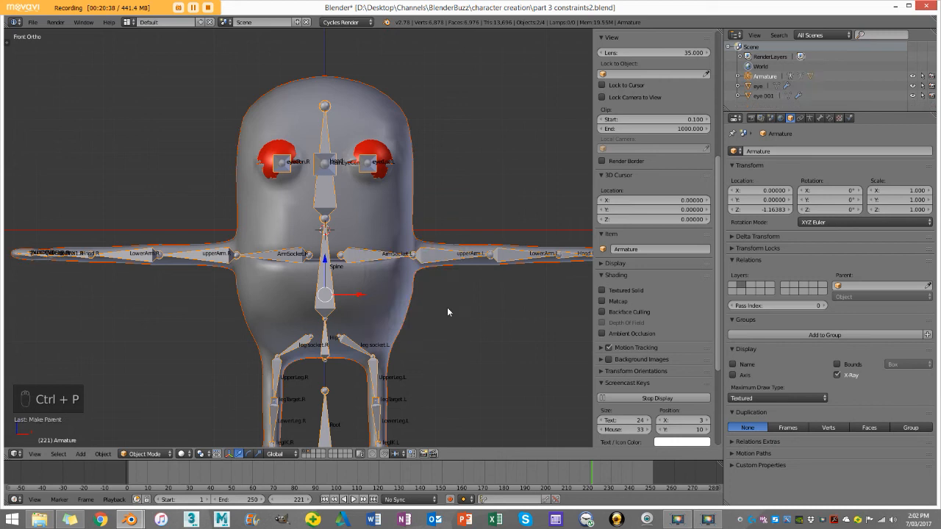
Step: Select only the armature and switch it to Pose Mode
{"action": "scroll", "coordinate": [323, 352], "scroll_direction": "down", "scroll_amount": 2}
{"action": "key", "text": "a"}
{"action": "scroll", "coordinate": [384, 297], "scroll_direction": "up", "scroll_amount": 1}
{"action": "right_click", "coordinate": [413, 257]}
{"action": "right_click", "coordinate": [412, 258]}
{"action": "left_click", "coordinate": [145, 454]}
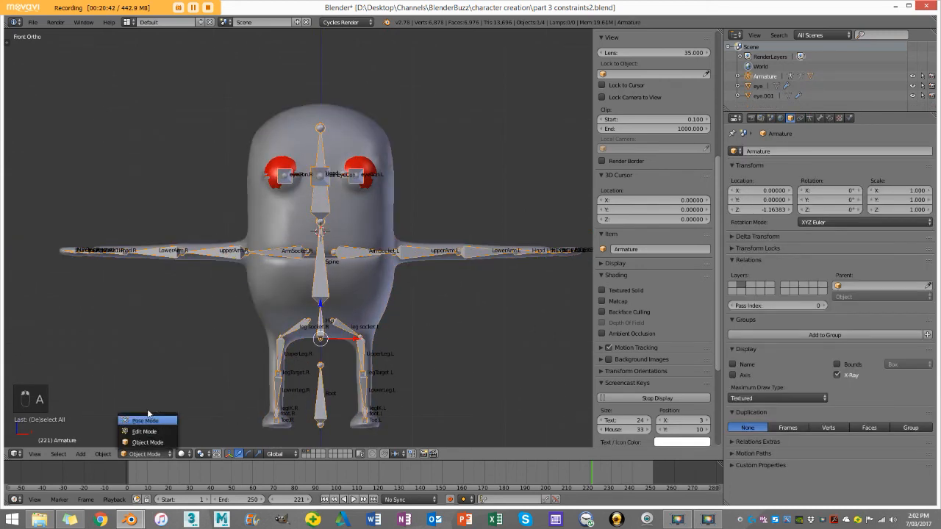
{"action": "left_click", "coordinate": [147, 423]}
Step: Try rotating upperArm.L down toward the body to test the mesh deformation, and undo the rotation
{"action": "right_click", "coordinate": [416, 259]}
{"action": "key", "text": "r"}
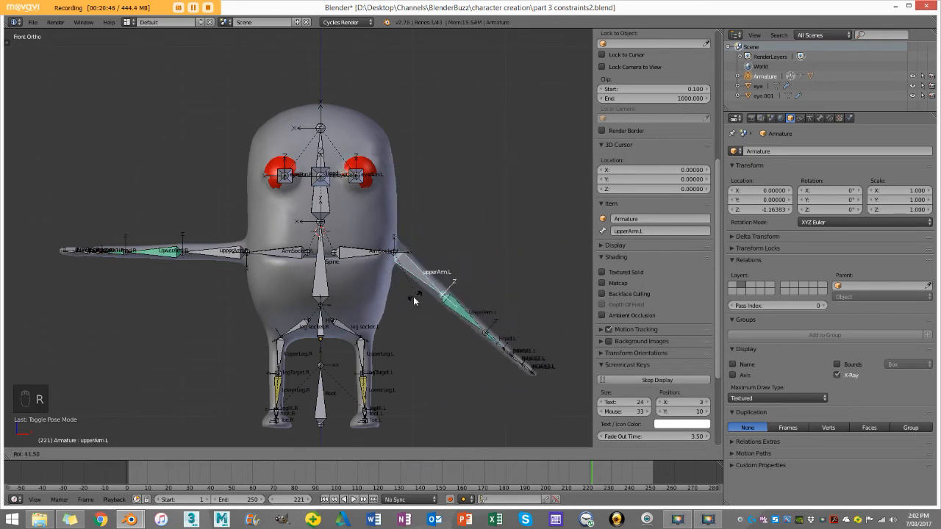
{"action": "left_click", "coordinate": [390, 312]}
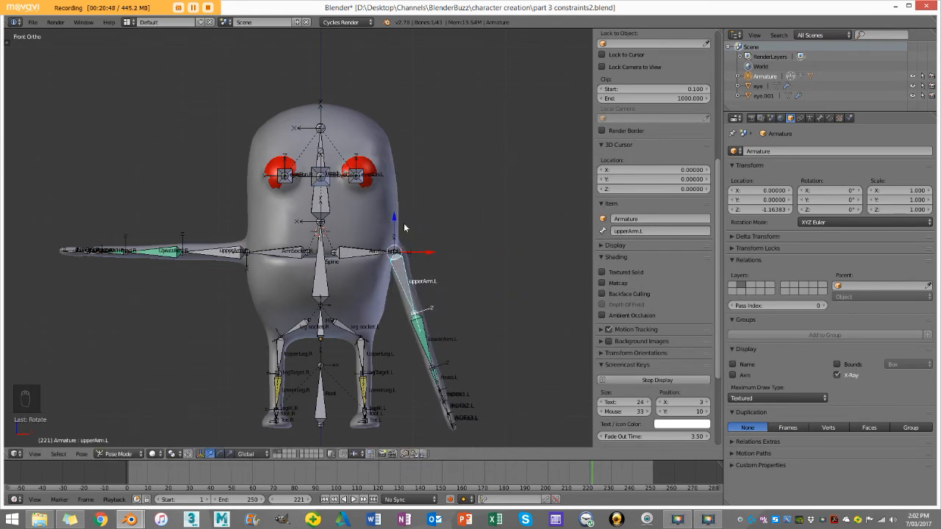
{"action": "key", "text": "ctrl+z"}
Step: Try bending the left elbow by rotating LowerArm.L from two viewing angles, cancelling each rotation
{"action": "scroll", "coordinate": [480, 262], "scroll_direction": "up", "scroll_amount": 3}
{"action": "middle_click_drag", "start_coordinate": [497, 269], "coordinate": [314, 231], "text": "shift"}
{"action": "right_click", "coordinate": [443, 224]}
{"action": "middle_click_drag", "start_coordinate": [443, 226], "coordinate": [491, 246]}
{"action": "key", "text": "r"}
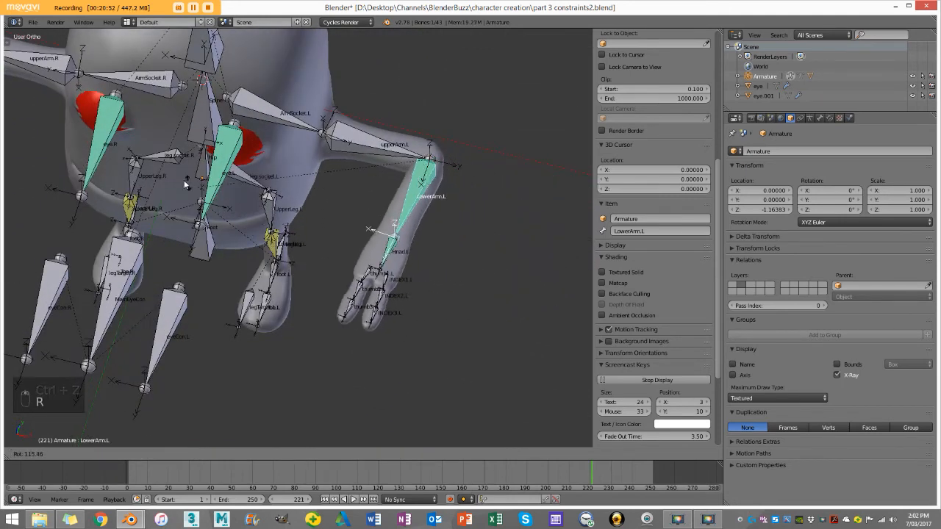
{"action": "right_click", "coordinate": [351, 217]}
{"action": "middle_click_drag", "start_coordinate": [351, 217], "coordinate": [441, 211]}
{"action": "key", "text": "r"}
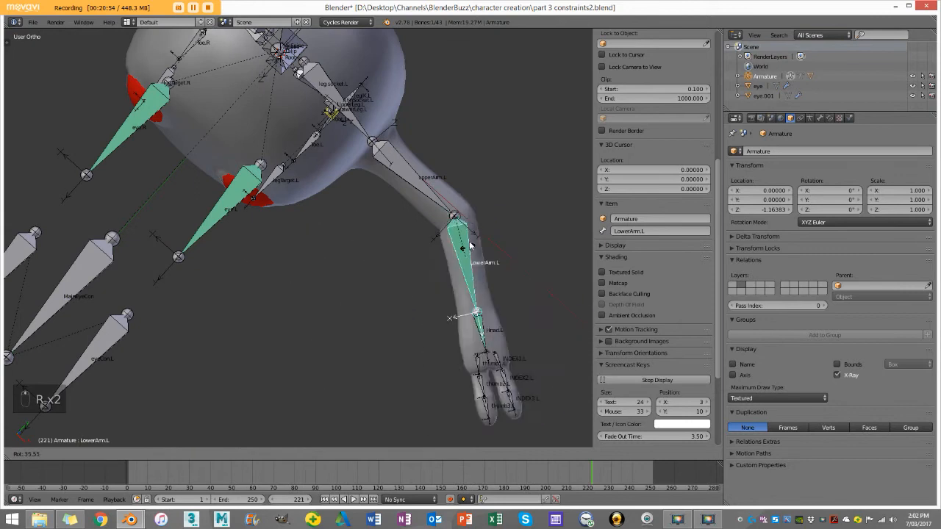
{"action": "right_click", "coordinate": [401, 247]}
Step: Try rotating the bones near the left hand to test their deformation, cancelling each rotation
{"action": "middle_click_drag", "start_coordinate": [496, 302], "coordinate": [486, 235], "text": "shift"}
{"action": "right_click", "coordinate": [462, 286]}
{"action": "key", "text": "r"}
{"action": "right_click", "coordinate": [445, 292]}
{"action": "key", "text": "r"}
{"action": "right_click", "coordinate": [385, 298]}
Step: Raise the legIK.L bone along the Z axis to bend the left leg
{"action": "middle_click_drag", "start_coordinate": [295, 250], "coordinate": [253, 297]}
{"action": "middle_click_drag", "start_coordinate": [239, 324], "coordinate": [285, 219], "text": "shift"}
{"action": "right_click", "coordinate": [332, 237]}
{"action": "middle_click_drag", "start_coordinate": [332, 239], "coordinate": [329, 220]}
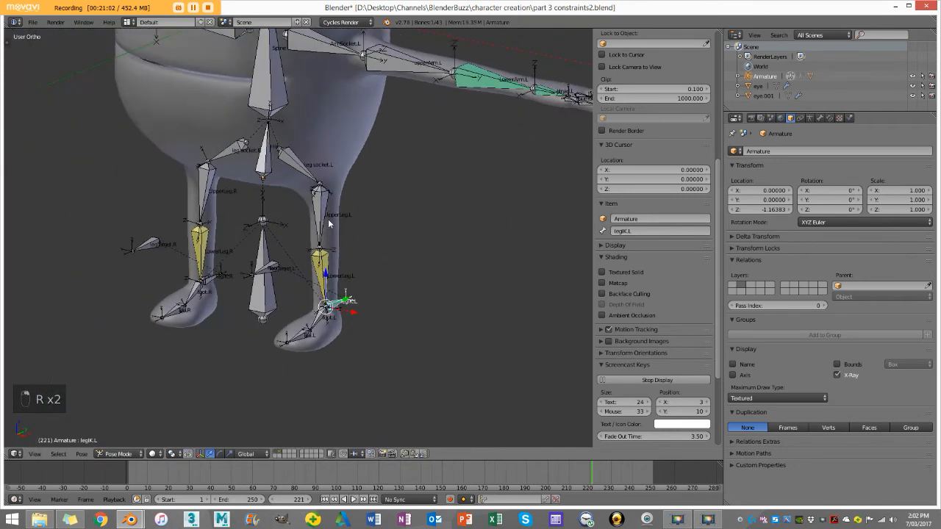
{"action": "key", "text": "g"}
{"action": "key", "text": "z"}
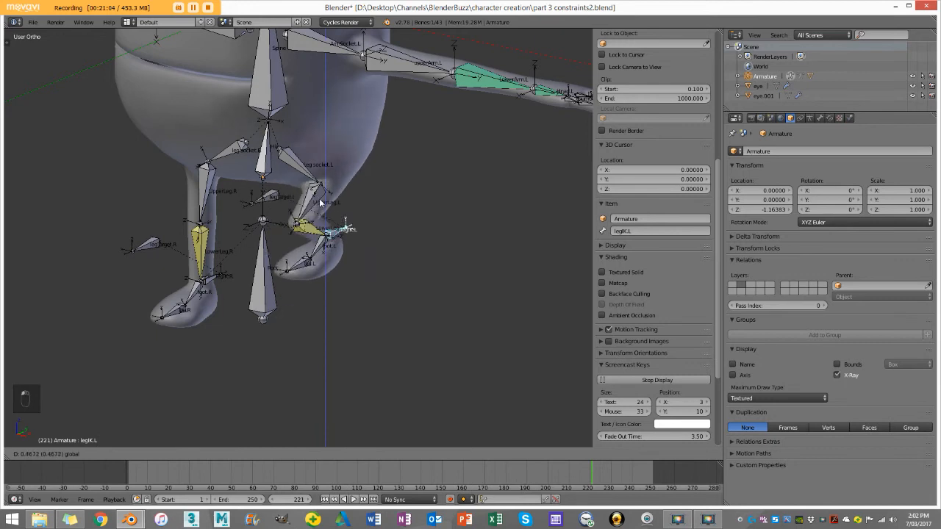
{"action": "left_click", "coordinate": [316, 230]}
Step: Rotate the foot.L bone to test the left foot's deformation
{"action": "right_click", "coordinate": [315, 271]}
{"action": "middle_click_drag", "start_coordinate": [316, 271], "coordinate": [338, 275]}
{"action": "key", "text": "r"}
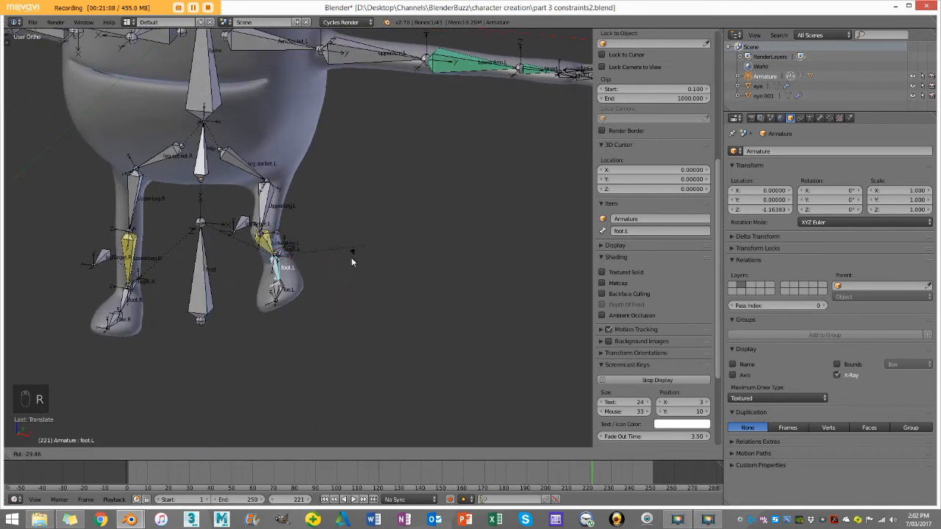
{"action": "left_click", "coordinate": [351, 262]}
Step: Try moving the Root bone to test whether the whole character follows, and cancel the move
{"action": "scroll", "coordinate": [351, 262], "scroll_direction": "down", "scroll_amount": 5}
{"action": "right_click", "coordinate": [255, 254]}
{"action": "key", "text": "g"}
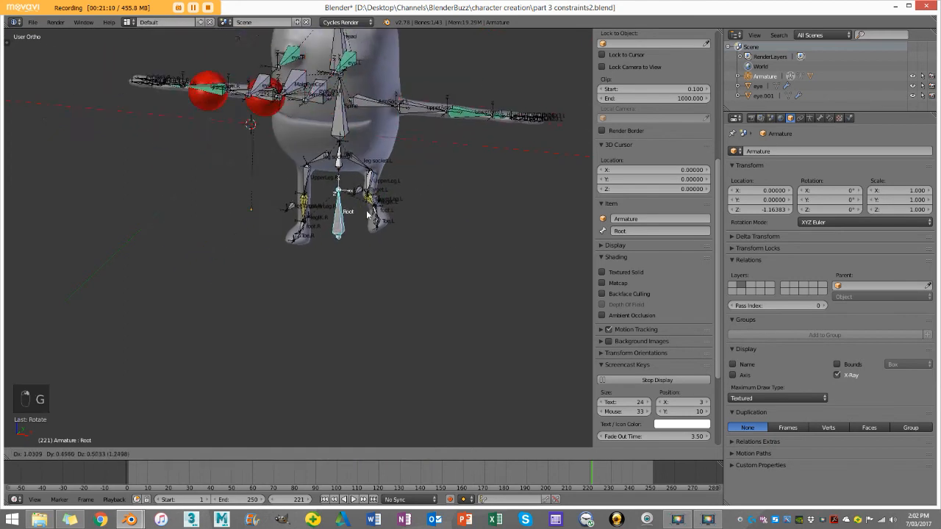
{"action": "right_click", "coordinate": [357, 224]}
Step: Clear the location and rotation of all pose bones and deselect them
{"action": "key", "text": "a"}
{"action": "key", "text": "a"}
{"action": "key", "text": "a"}
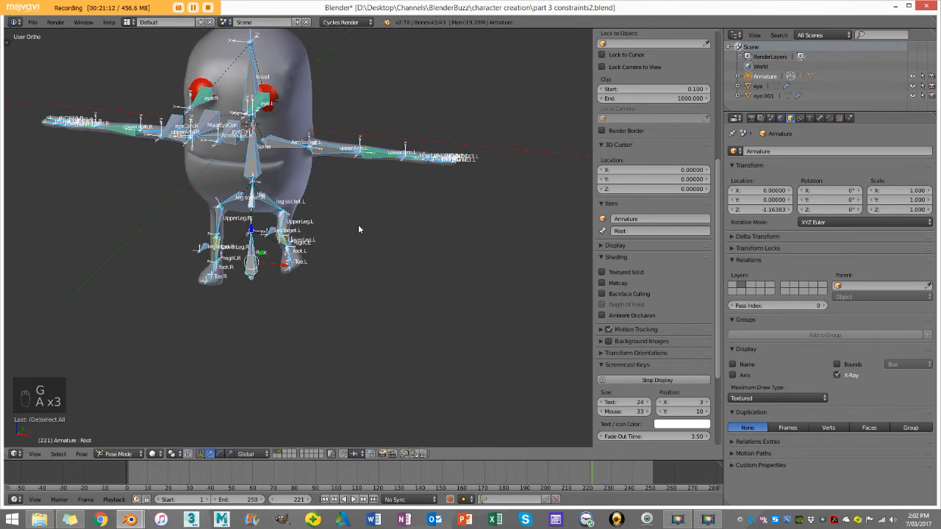
{"action": "key", "text": "alt+g"}
{"action": "key", "text": "alt+r"}
{"action": "key", "text": "a"}
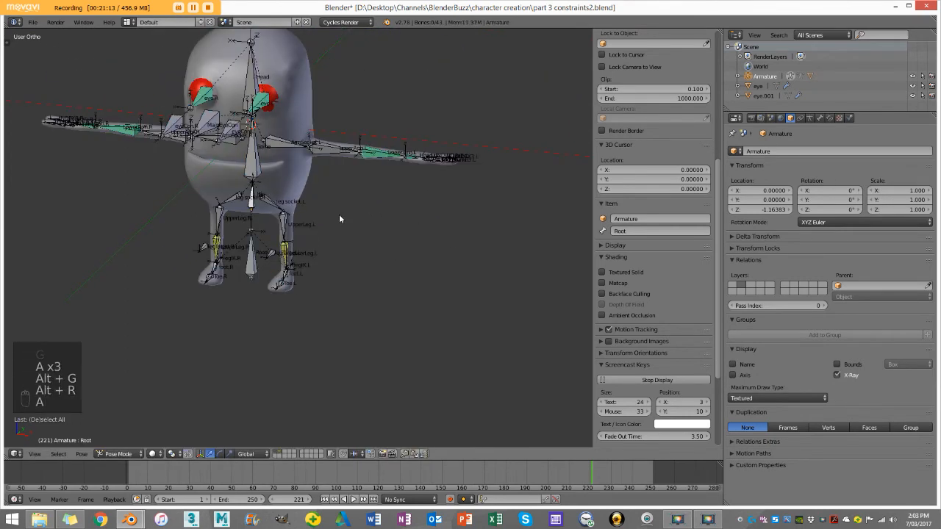
Step: Switch the armature back to Object Mode and deselect all objects
{"action": "left_click", "coordinate": [123, 453]}
{"action": "left_click", "coordinate": [127, 441]}
{"action": "middle_click_drag", "start_coordinate": [286, 103], "coordinate": [287, 193], "text": "shift"}
{"action": "key", "text": "a"}
Step: Examine how the eyes sit in the head in wireframe and solid shading
{"action": "scroll", "coordinate": [331, 195], "scroll_direction": "up", "scroll_amount": 6}
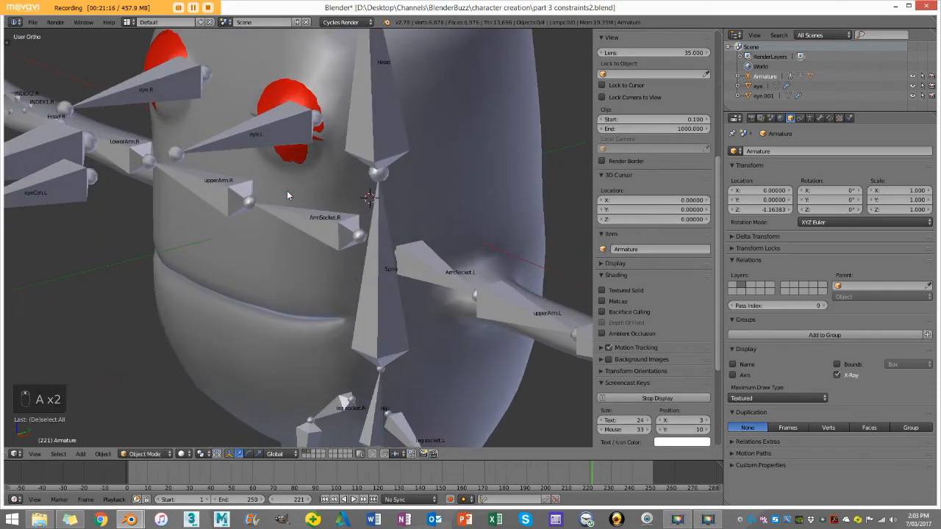
{"action": "scroll", "coordinate": [285, 128], "scroll_direction": "down", "scroll_amount": 5}
{"action": "key", "text": "z"}
{"action": "scroll", "coordinate": [297, 155], "scroll_direction": "up", "scroll_amount": 3}
{"action": "middle_click_drag", "start_coordinate": [301, 153], "coordinate": [315, 152]}
{"action": "key", "text": "z"}
{"action": "middle_click_drag", "start_coordinate": [311, 112], "coordinate": [336, 171], "text": "shift"}
{"action": "scroll", "coordinate": [337, 172], "scroll_direction": "down", "scroll_amount": 3}
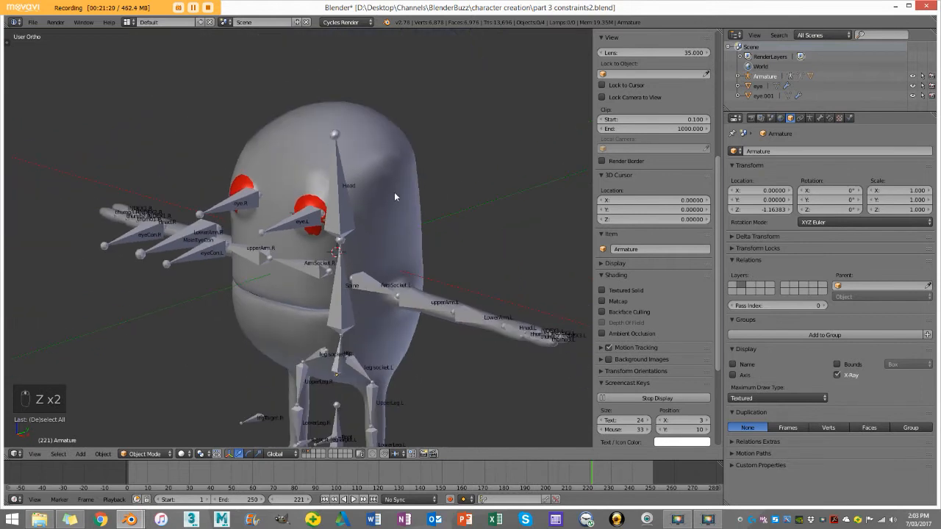
Step: View the armature's layer alone, and make the first layer with the character meshes the only visible one
{"action": "left_click", "coordinate": [309, 453]}
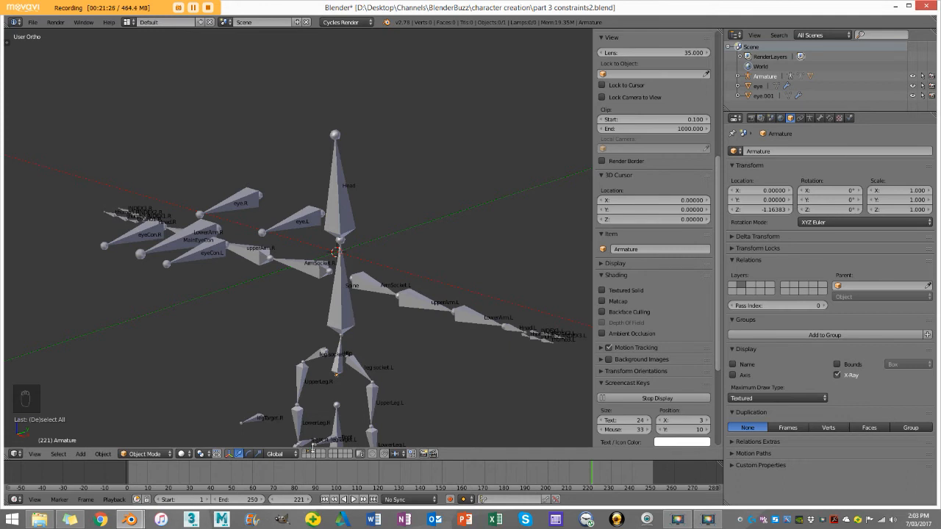
{"action": "scroll", "coordinate": [313, 446], "scroll_direction": "down", "scroll_amount": 3}
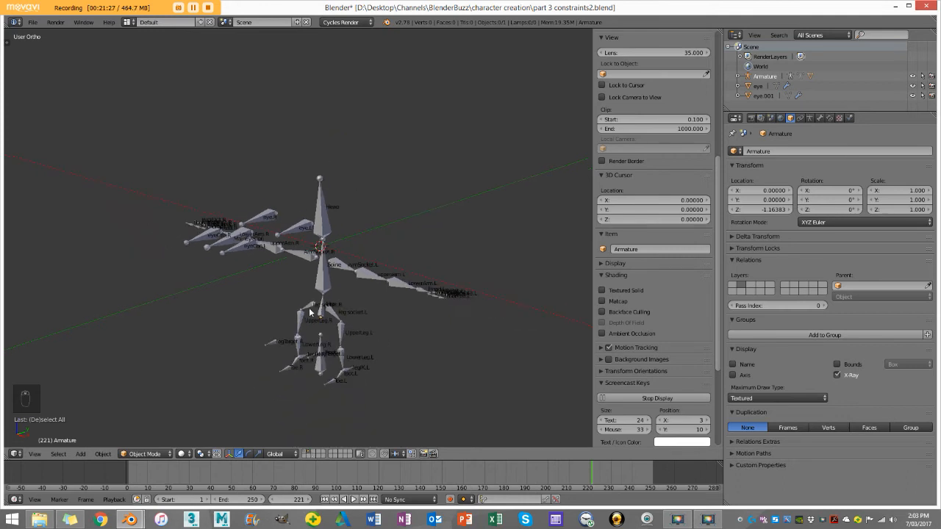
{"action": "left_click", "coordinate": [304, 454]}
{"action": "scroll", "coordinate": [287, 312], "scroll_direction": "up", "scroll_amount": 4}
{"action": "scroll", "coordinate": [285, 324], "scroll_direction": "down", "scroll_amount": 1}
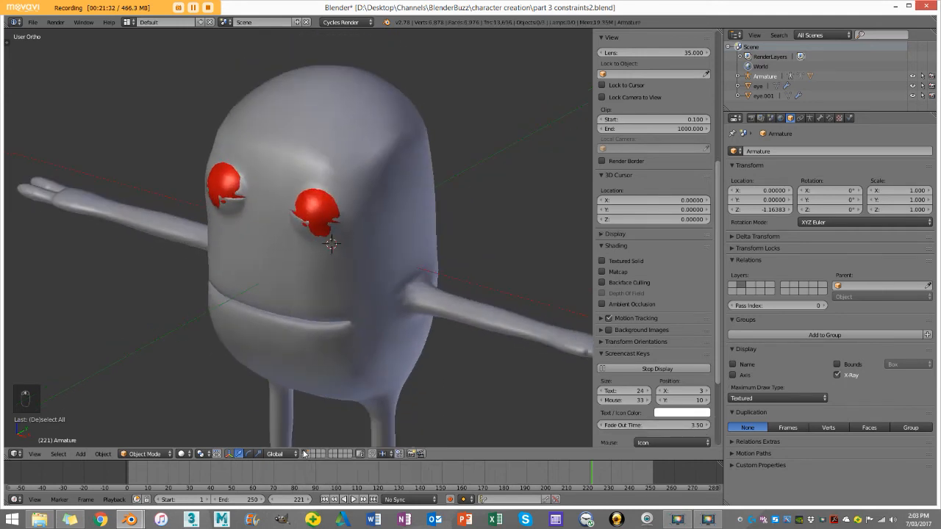
{"action": "scroll", "coordinate": [304, 405], "scroll_direction": "down", "scroll_amount": 3}
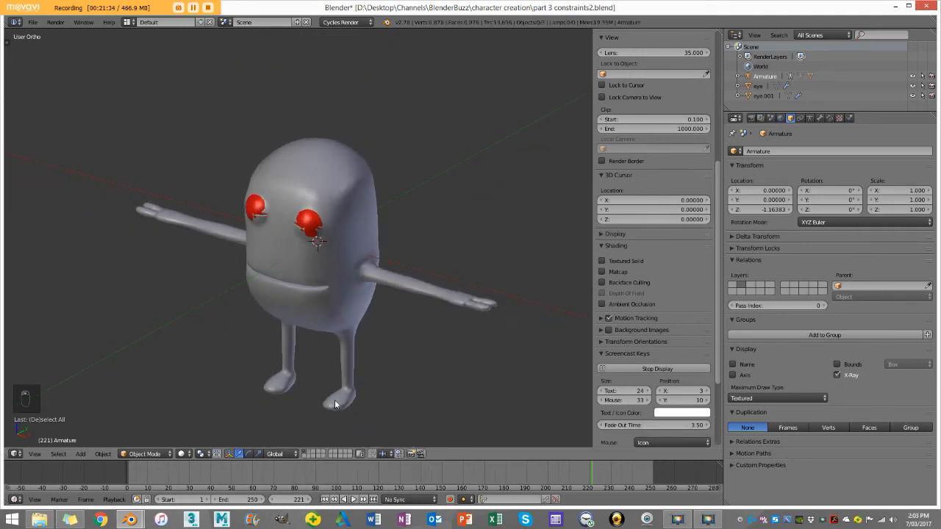
{"action": "scroll", "coordinate": [302, 193], "scroll_direction": "up", "scroll_amount": 4}
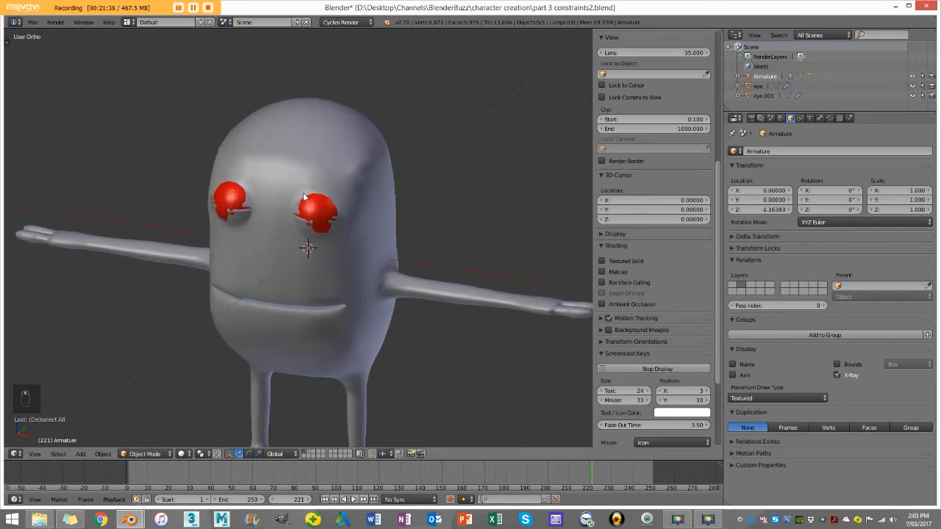
Step: Switch to wireframe shading, select both eye objects, eye and eye.001, and move them to the second layer
{"action": "right_click", "coordinate": [318, 206]}
{"action": "key", "text": "z"}
{"action": "scroll", "coordinate": [331, 168], "scroll_direction": "up", "scroll_amount": 3}
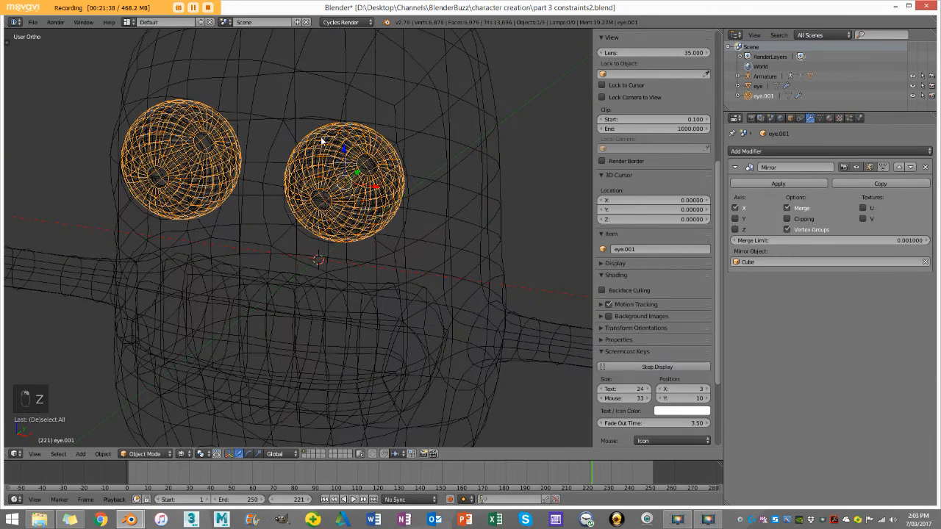
{"action": "right_click", "coordinate": [321, 141], "text": "shift"}
{"action": "scroll", "coordinate": [329, 156], "scroll_direction": "down", "scroll_amount": 3}
{"action": "key", "text": "g"}
{"action": "right_click", "coordinate": [344, 185]}
{"action": "key", "text": "m"}
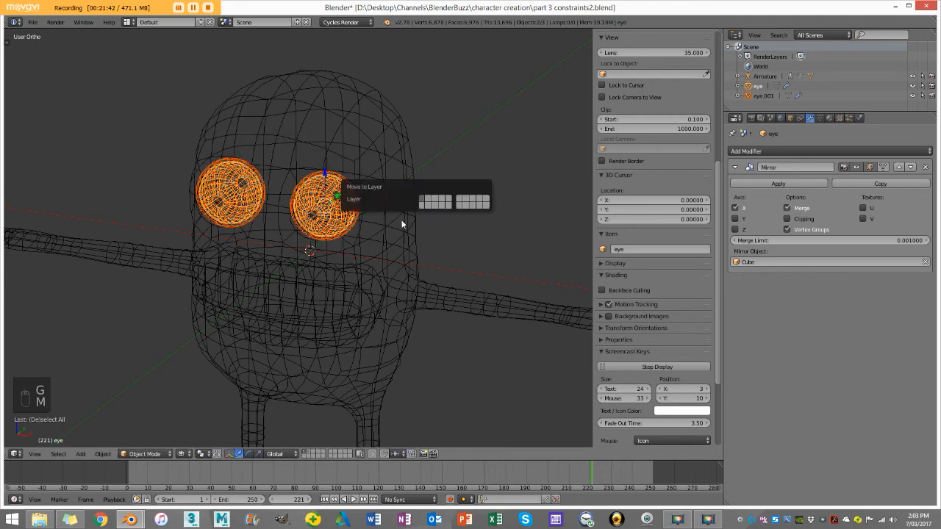
{"action": "left_click", "coordinate": [432, 199]}
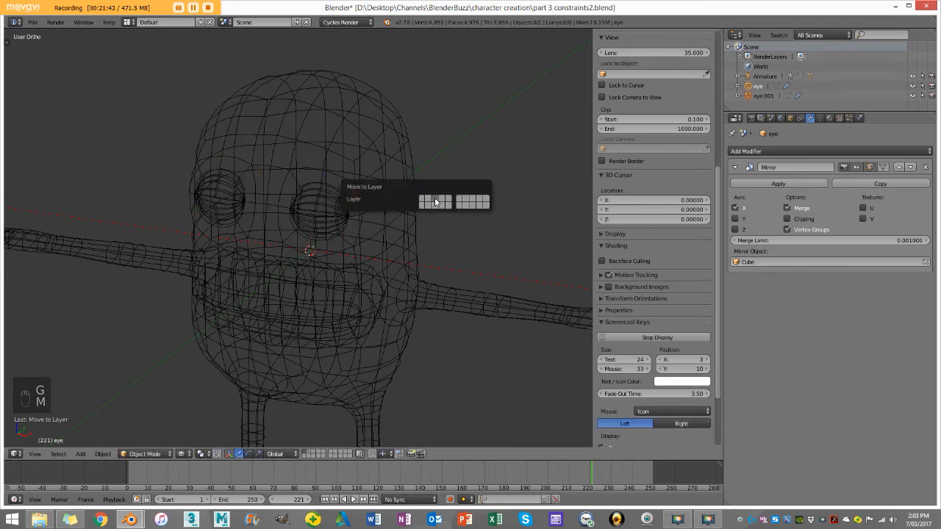
Step: Display the second layer on its own and examine the two eye meshes in solid and wireframe shading
{"action": "left_click", "coordinate": [313, 454]}
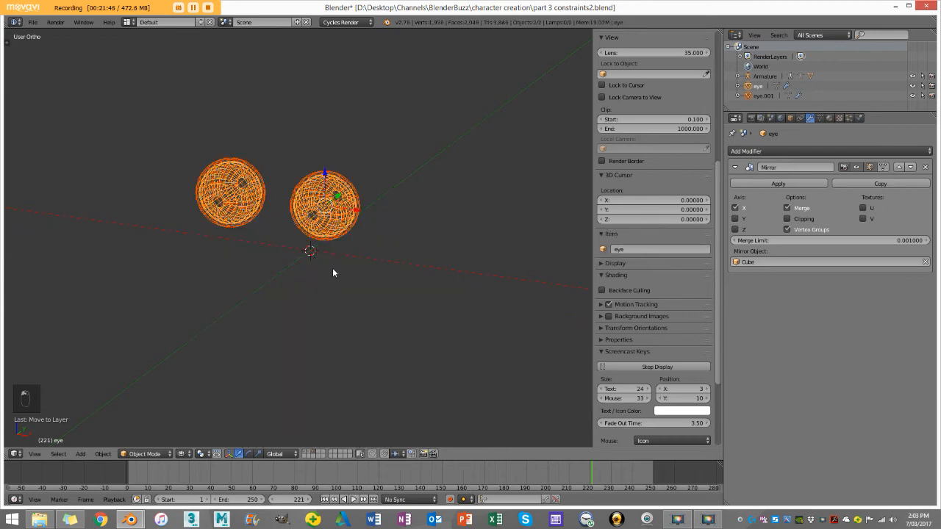
{"action": "key", "text": "z"}
{"action": "key", "text": "z"}
{"action": "left_click_drag", "start_coordinate": [340, 180], "coordinate": [362, 240], "text": "shift"}
{"action": "scroll", "coordinate": [362, 242], "scroll_direction": "up", "scroll_amount": 4}
{"action": "scroll", "coordinate": [363, 255], "scroll_direction": "down", "scroll_amount": 2}
{"action": "scroll", "coordinate": [364, 257], "scroll_direction": "down", "scroll_amount": 2}
{"action": "key", "text": "z"}
{"action": "scroll", "coordinate": [353, 258], "scroll_direction": "up", "scroll_amount": 3}
{"action": "mouse_move", "coordinate": [353, 258]}
{"action": "middle_mouse_down", "text": "shift"}
{"action": "mouse_move", "coordinate": [340, 282]}
{"action": "mouse_move", "coordinate": [328, 244]}
{"action": "middle_mouse_up", "text": "shift"}
{"action": "key", "text": "z"}
Step: Hide the outer eye shells, eye.001, and select the remaining eye object in solid shading
{"action": "key", "text": "z"}
{"action": "key", "text": "z"}
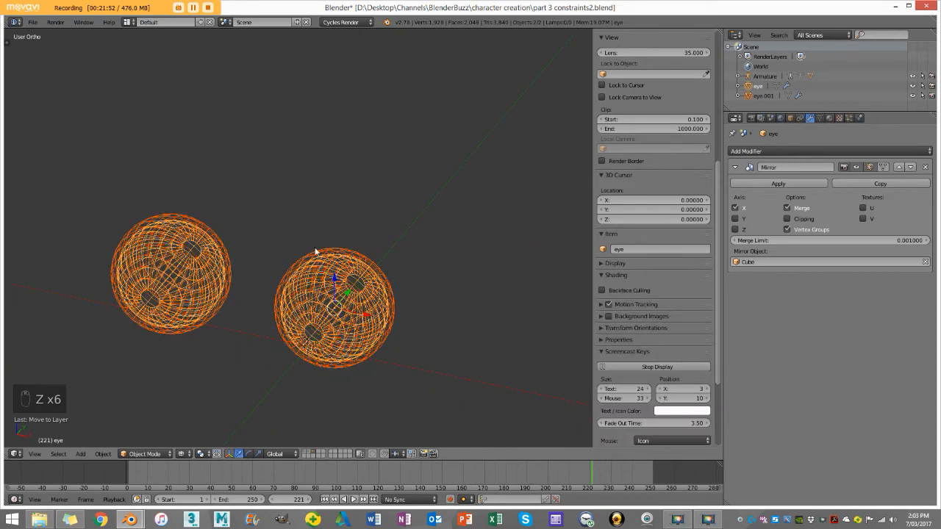
{"action": "right_click", "coordinate": [298, 257]}
{"action": "key", "text": "z"}
{"action": "key", "text": "z"}
{"action": "key", "text": "h"}
{"action": "right_click", "coordinate": [327, 276]}
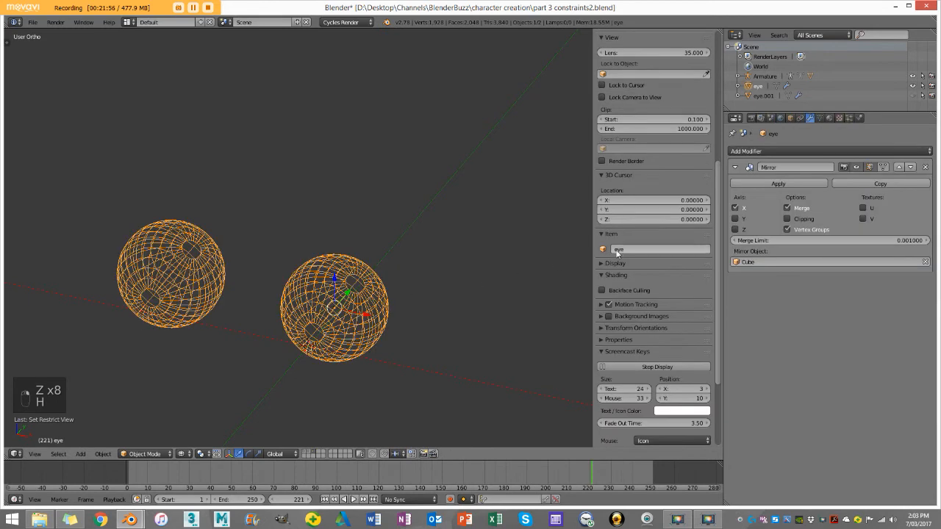
{"action": "key", "text": "z"}
{"action": "scroll", "coordinate": [380, 279], "scroll_direction": "up", "scroll_amount": 2}
{"action": "key", "text": "z"}
{"action": "scroll", "coordinate": [361, 253], "scroll_direction": "down", "scroll_amount": 2, "text": "shift"}
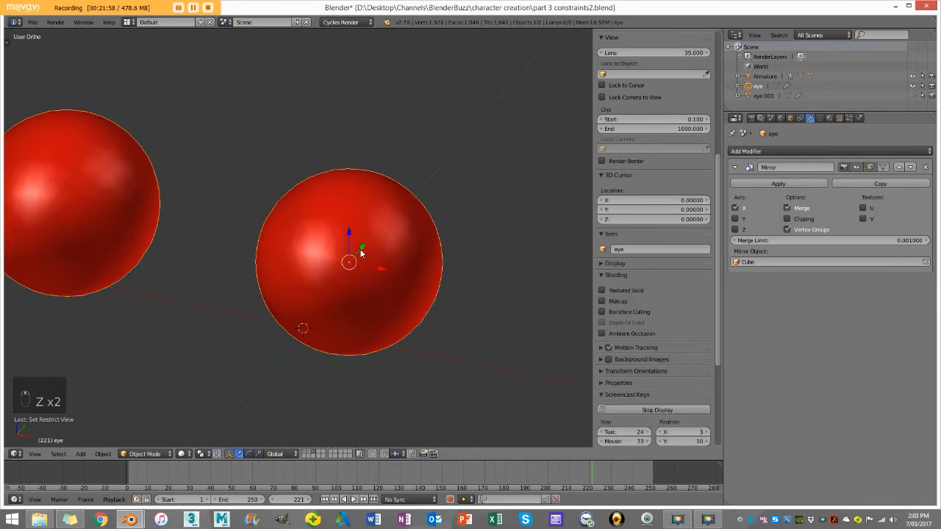
Step: Enter Edit Mode on the eye in wireframe right view and select the vertex at its front pole
{"action": "key", "text": "Tab"}
{"action": "key", "text": "KP_3"}
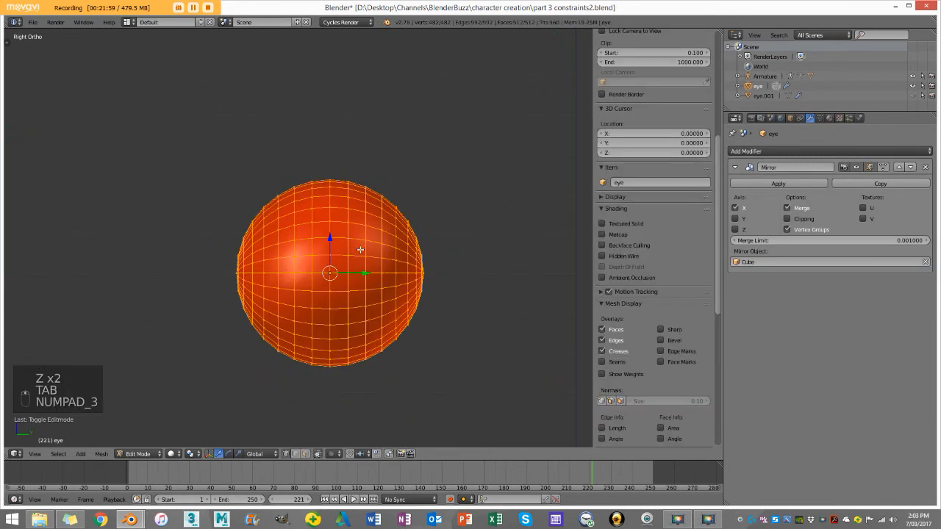
{"action": "key", "text": "z"}
{"action": "right_click", "coordinate": [230, 272]}
{"action": "scroll", "coordinate": [226, 275], "scroll_direction": "up", "scroll_amount": 1}
{"action": "middle_click_drag", "start_coordinate": [220, 279], "coordinate": [290, 225], "text": "shift"}
{"action": "scroll", "coordinate": [274, 233], "scroll_direction": "up", "scroll_amount": 2}
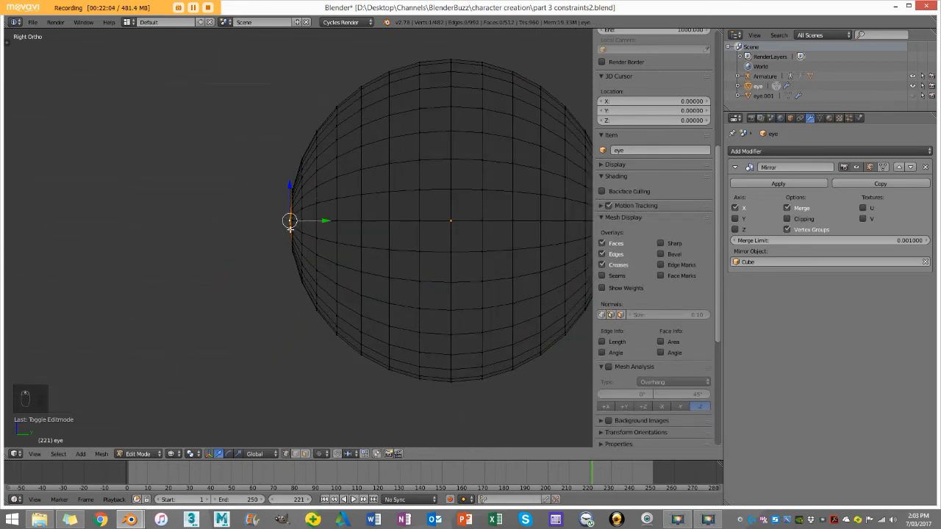
{"action": "key", "text": "ctrl+l"}
{"action": "key", "text": "ctrl+l"}
{"action": "key", "text": "ctrl+l"}
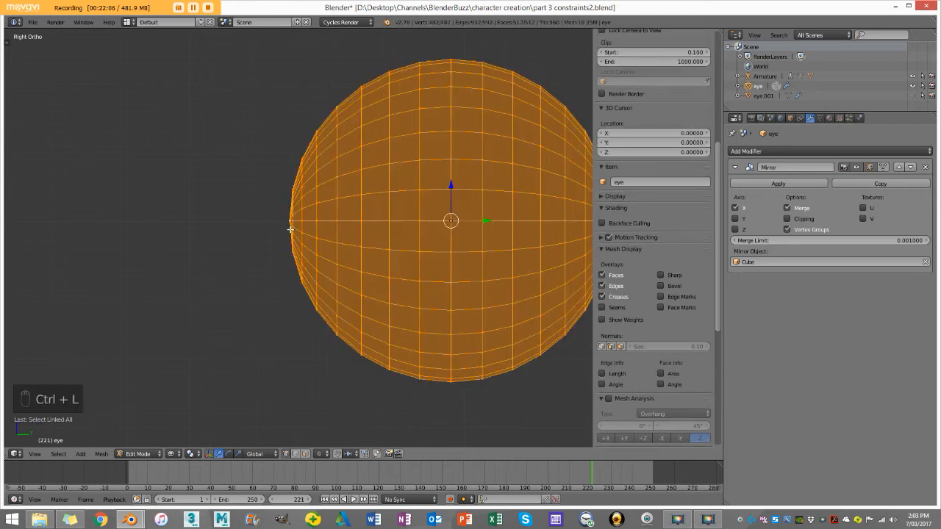
Step: Reselect only the front pole vertex and grow the selection outward to cover the three rings of faces around it
{"action": "right_click", "coordinate": [286, 221]}
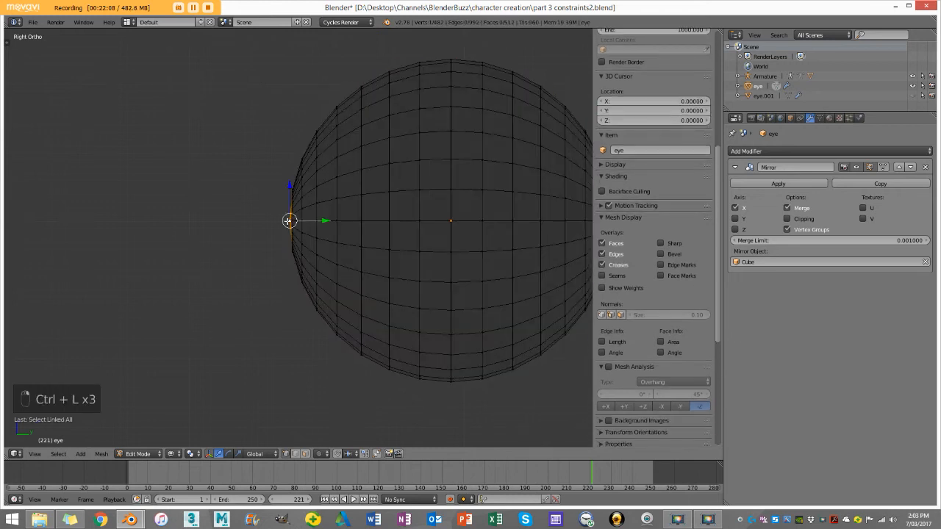
{"action": "key", "text": "ctrl+KP_Add"}
{"action": "key", "text": "ctrl+KP_Add"}
{"action": "key", "text": "ctrl+KP_Add"}
{"action": "key", "text": "ctrl+KP_Add"}
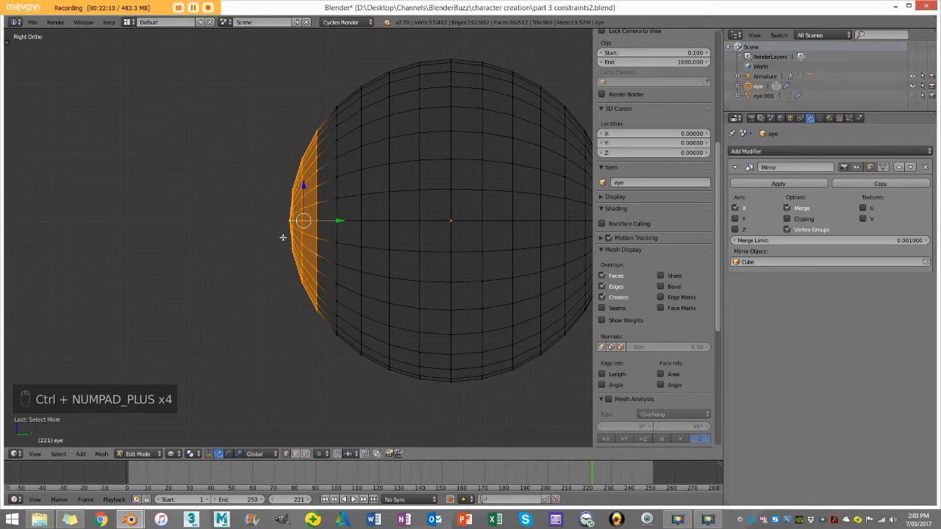
Step: Try flattening the eye's selected front cap by scaling it to 0 along Y and shifting it along Y
{"action": "type", "text": "sy"}
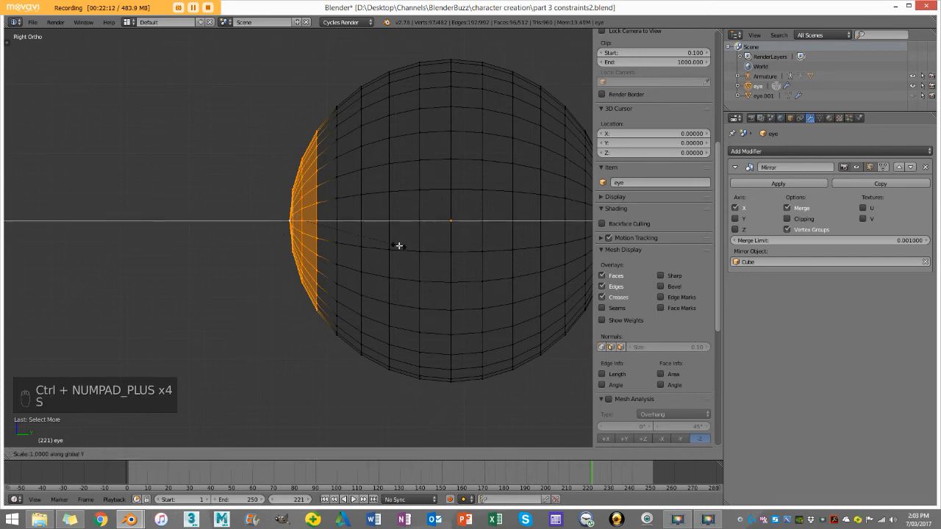
{"action": "type", "text": "0"}
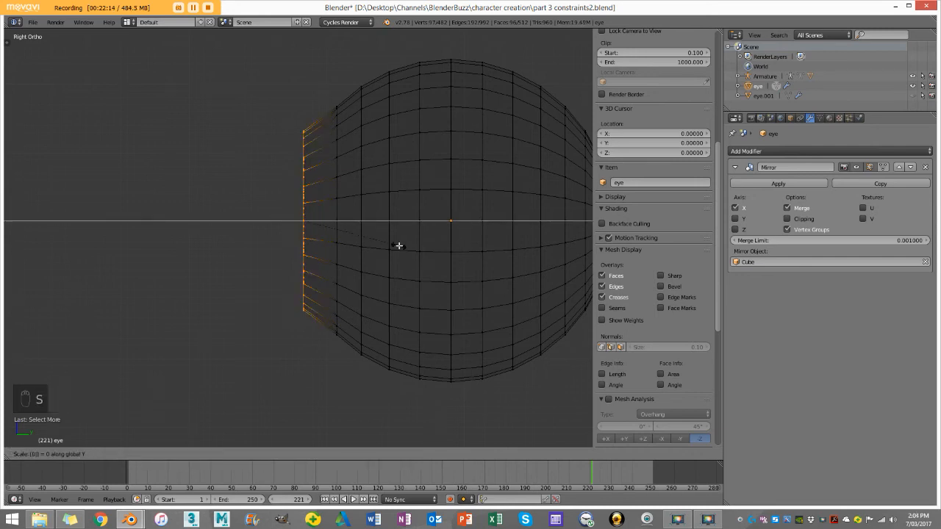
{"action": "left_click", "coordinate": [399, 246]}
{"action": "scroll", "coordinate": [299, 221], "scroll_direction": "up", "scroll_amount": 2}
{"action": "left_click_drag", "start_coordinate": [319, 212], "coordinate": [340, 213]}
{"action": "scroll", "coordinate": [340, 226], "scroll_direction": "down", "scroll_amount": 5}
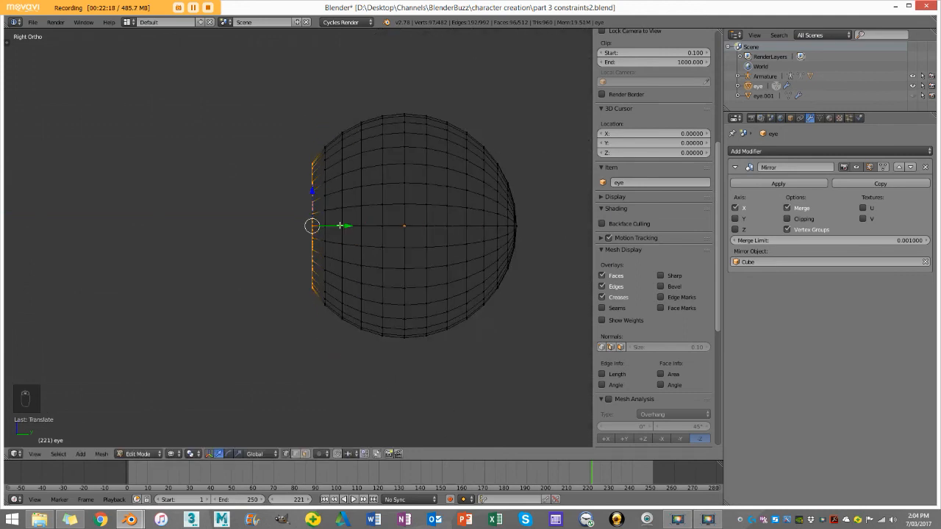
{"action": "mouse_move", "coordinate": [335, 233]}
{"action": "middle_mouse_down"}
{"action": "mouse_move", "coordinate": [340, 220]}
{"action": "mouse_move", "coordinate": [357, 229]}
{"action": "mouse_move", "coordinate": [290, 225]}
{"action": "mouse_move", "coordinate": [388, 229]}
{"action": "mouse_move", "coordinate": [369, 235]}
{"action": "middle_mouse_up"}
{"action": "key", "text": "z"}
{"action": "key", "text": "ctrl+z"}
{"action": "key", "text": "ctrl+z"}
{"action": "key", "text": "ctrl+z"}
Step: Return to Object Mode, set the eye material's viewport color to near-white and deselect all objects
{"action": "key", "text": "KP_1"}
{"action": "scroll", "coordinate": [374, 237], "scroll_direction": "up", "scroll_amount": 3}
{"action": "scroll", "coordinate": [390, 232], "scroll_direction": "down", "scroll_amount": 3}
{"action": "key", "text": "Tab"}
{"action": "scroll", "coordinate": [410, 200], "scroll_direction": "down", "scroll_amount": 5}
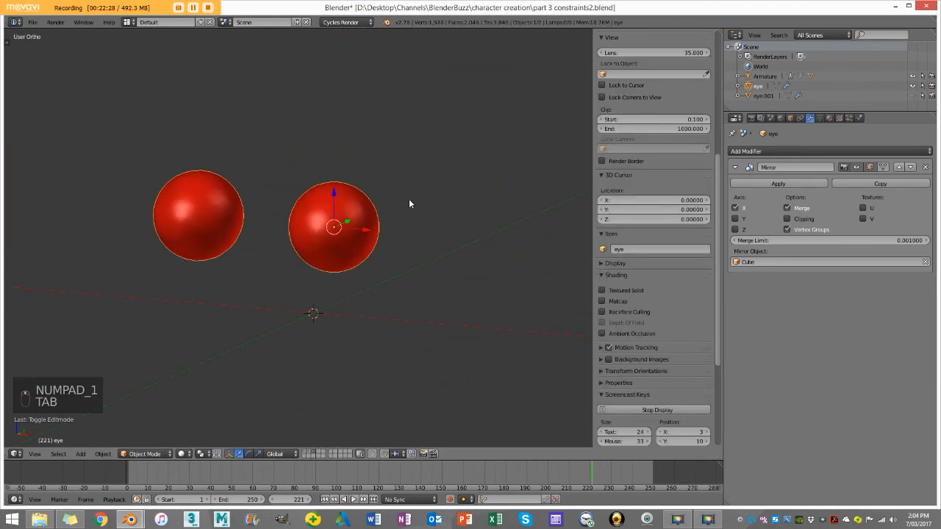
{"action": "left_click", "coordinate": [831, 119]}
{"action": "scroll", "coordinate": [377, 282], "scroll_direction": "up", "scroll_amount": 2}
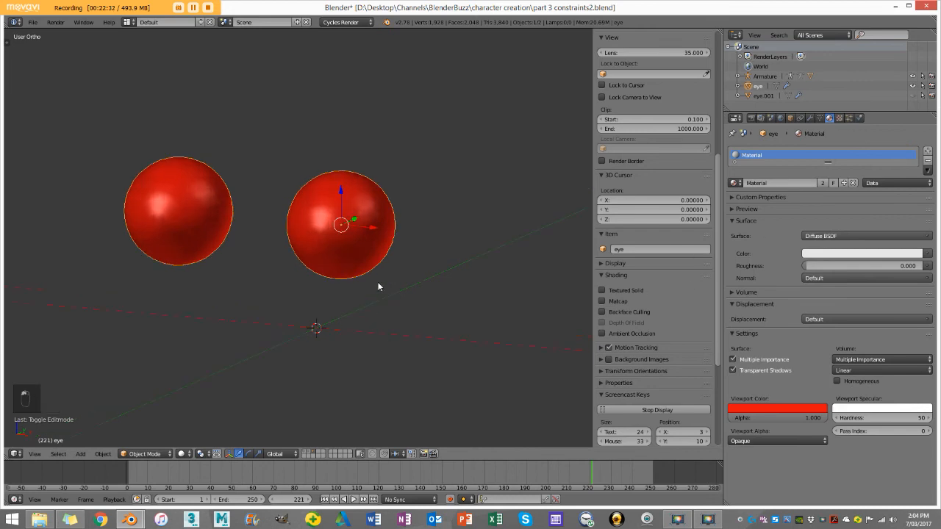
{"action": "left_click", "coordinate": [820, 255]}
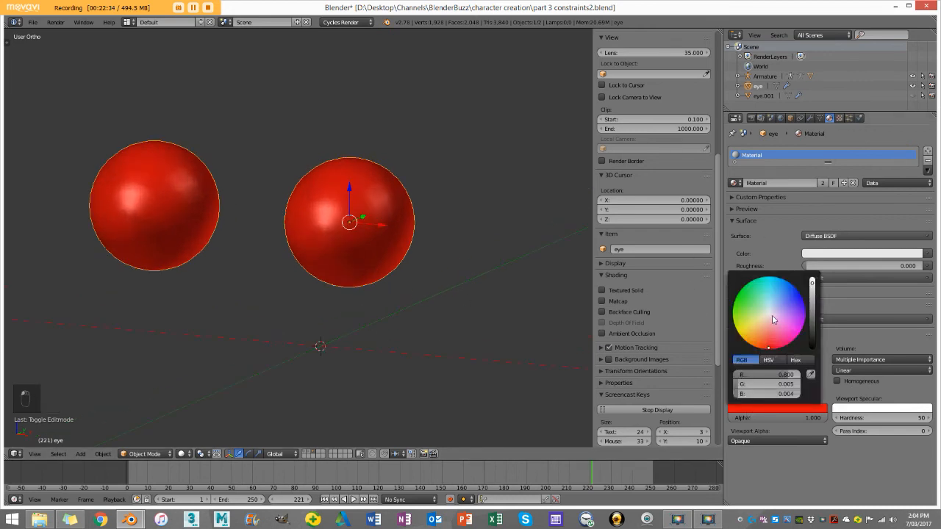
{"action": "left_click", "coordinate": [770, 316]}
{"action": "middle_click_drag", "start_coordinate": [426, 248], "coordinate": [430, 244]}
{"action": "key", "text": "a"}
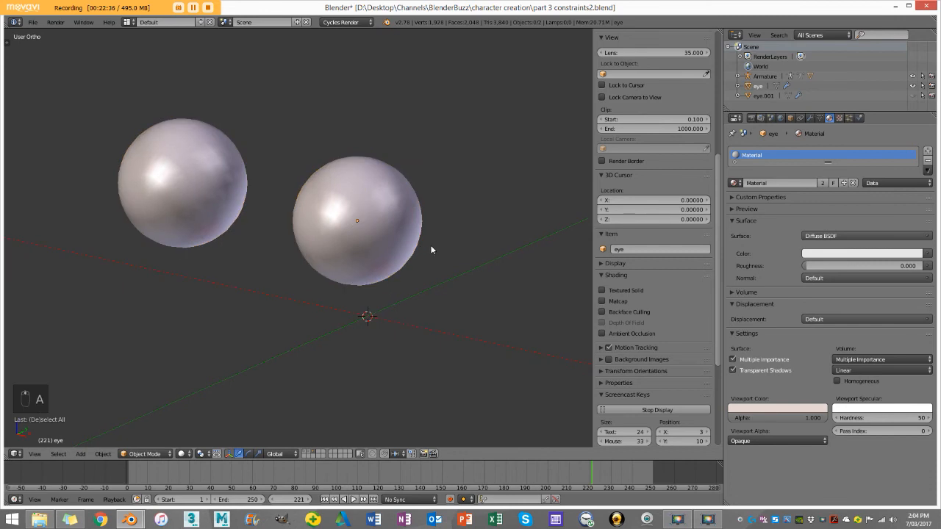
Step: In Edit Mode, grow the front selection by one ring and add a second material named iris to the eye
{"action": "key", "text": "Tab"}
{"action": "scroll", "coordinate": [353, 219], "scroll_direction": "up", "scroll_amount": 1}
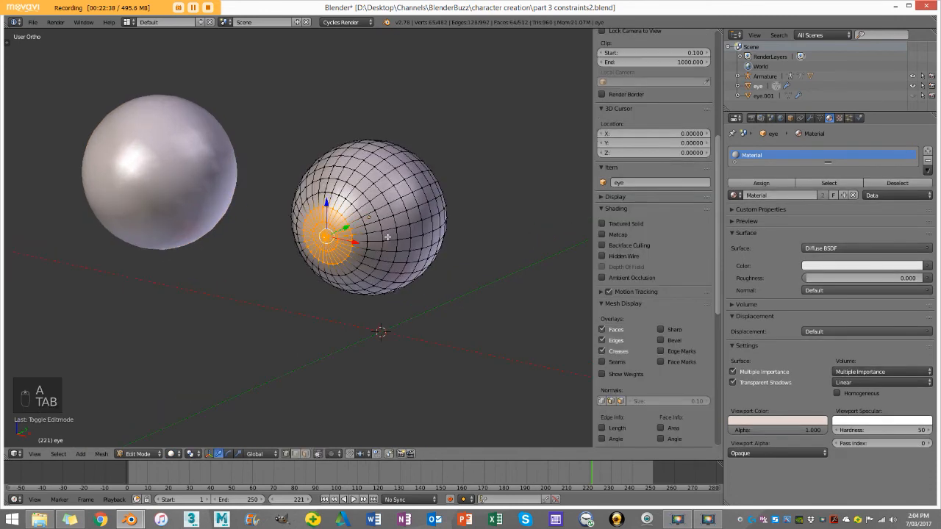
{"action": "key", "text": "ctrl+KP_Add"}
{"action": "left_click", "coordinate": [928, 151]}
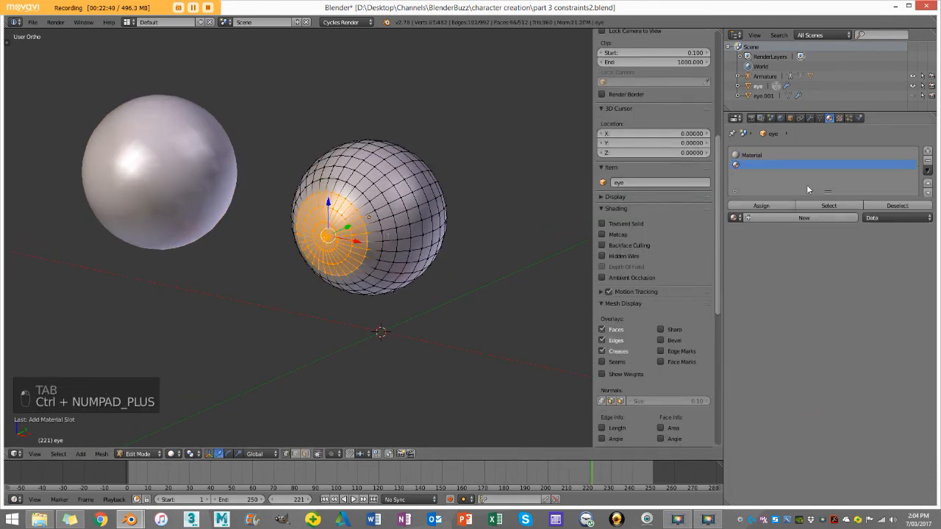
{"action": "double_click", "coordinate": [787, 216]}
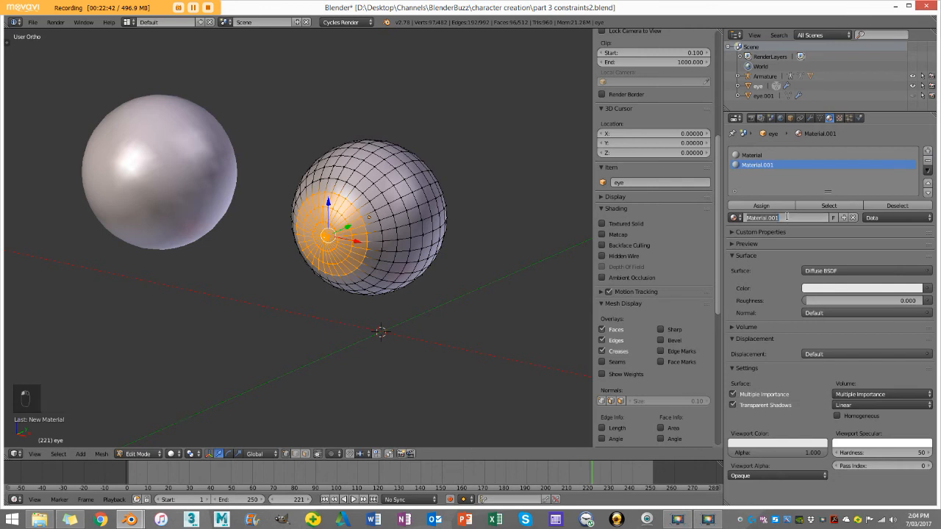
{"action": "type", "text": "iris"}
{"action": "key", "text": "Return"}
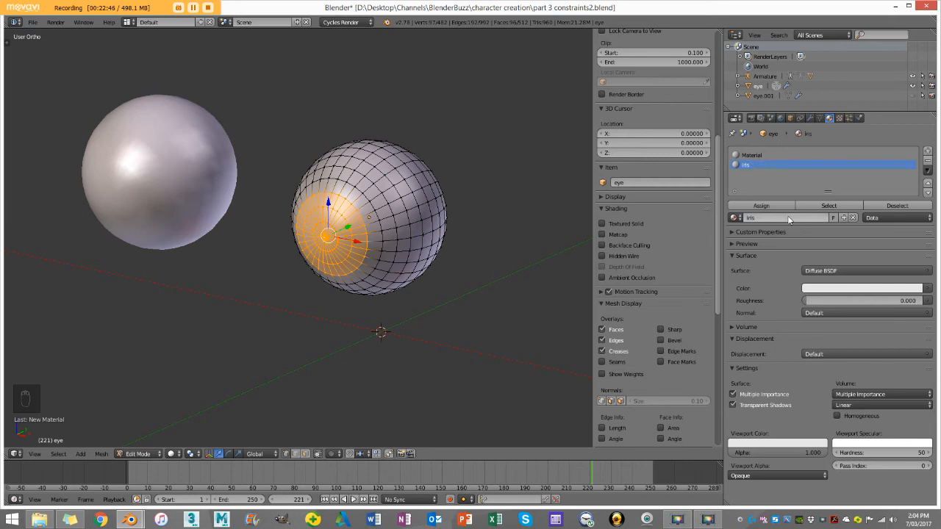
Step: Give the iris material a blue surface color, match its viewport color to it, and assign it to the selected faces
{"action": "left_click", "coordinate": [820, 289]}
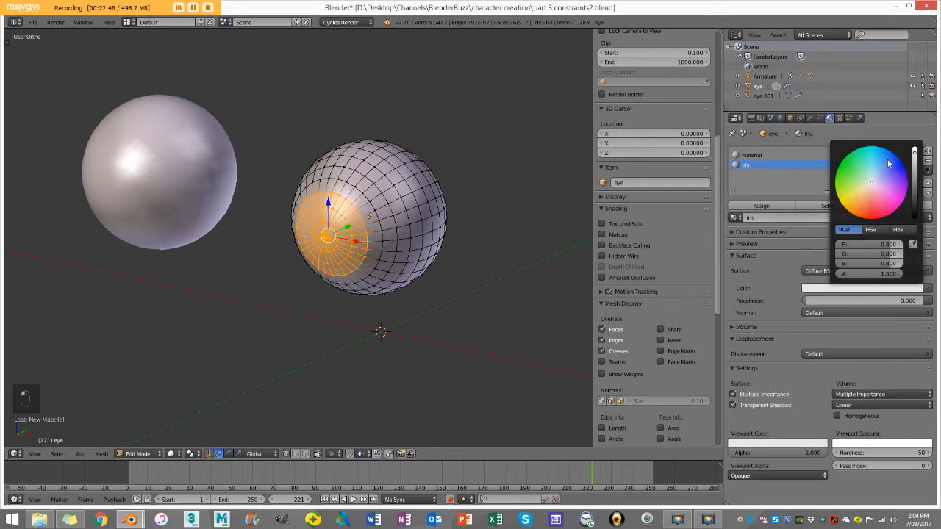
{"action": "left_click", "coordinate": [900, 200]}
{"action": "left_click", "coordinate": [761, 441]}
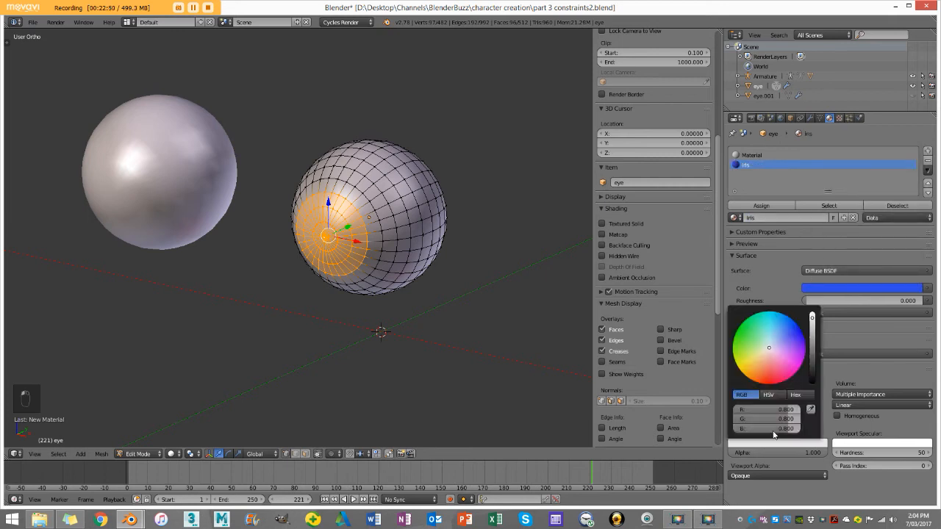
{"action": "left_click", "coordinate": [812, 408]}
{"action": "left_click", "coordinate": [822, 291]}
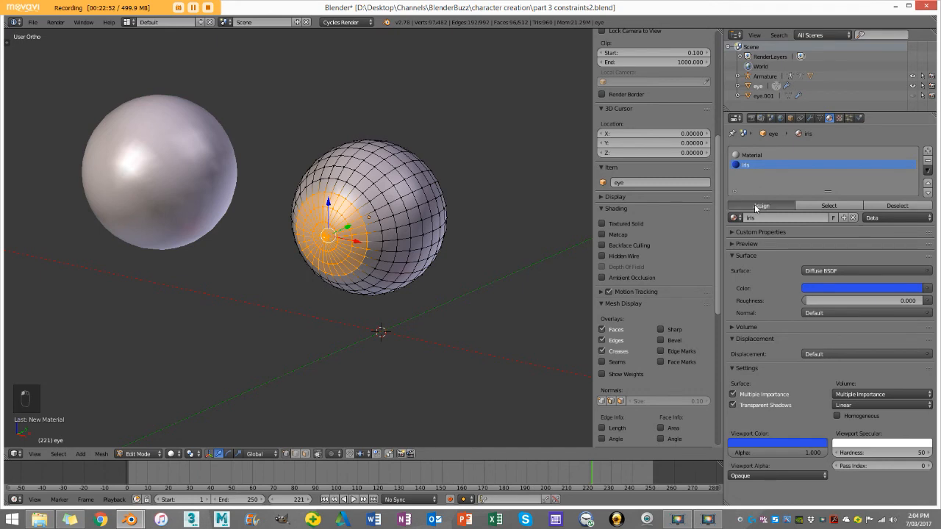
Step: Select only the innermost ring of faces at the iris centre and add a third material named puple
{"action": "scroll", "coordinate": [368, 221], "scroll_direction": "up", "scroll_amount": 3}
{"action": "key", "text": "a"}
{"action": "key", "text": "ctrl+KP_Add"}
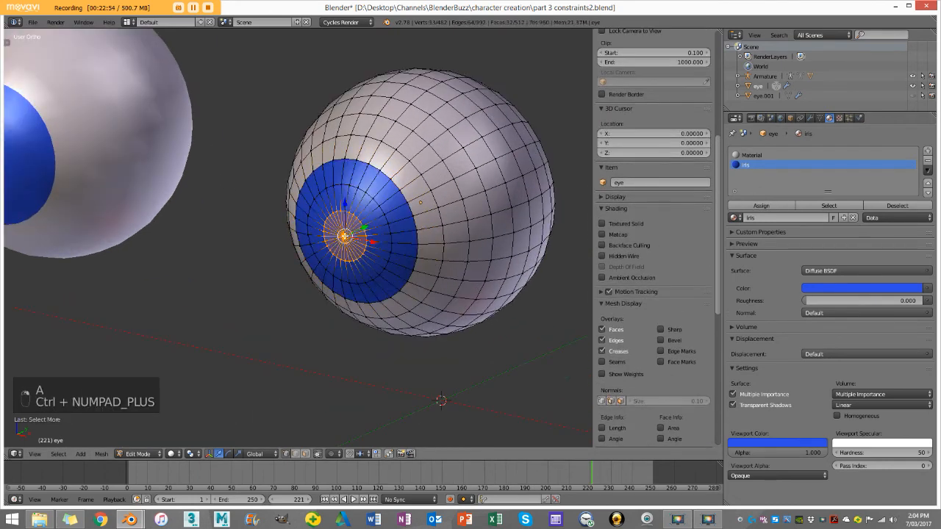
{"action": "left_click", "coordinate": [927, 150]}
{"action": "left_click", "coordinate": [800, 219]}
{"action": "double_click", "coordinate": [785, 219]}
{"action": "type", "text": "puple"}
{"action": "key", "text": "Return"}
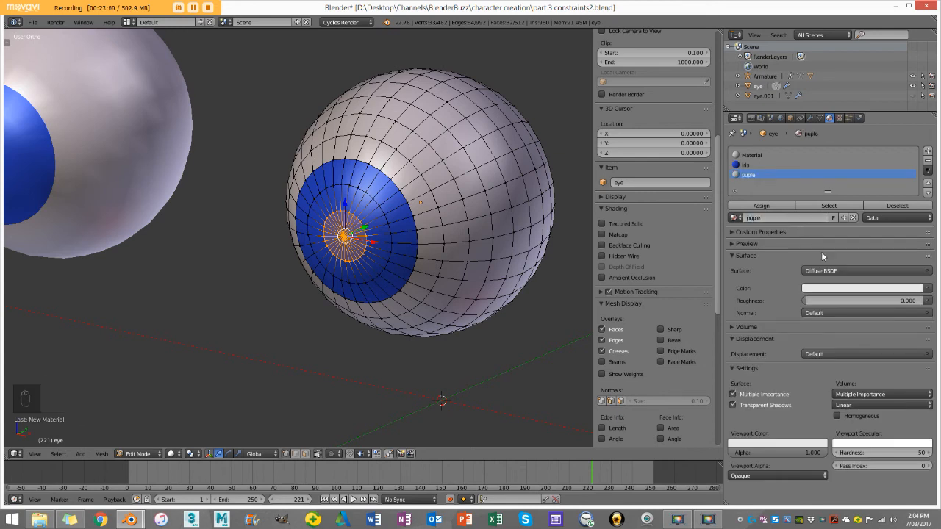
Step: Make the puple material's surface and viewport colors black, assign it to the centre faces, and return to Object Mode with nothing selected
{"action": "left_click", "coordinate": [829, 288]}
{"action": "left_click", "coordinate": [916, 218]}
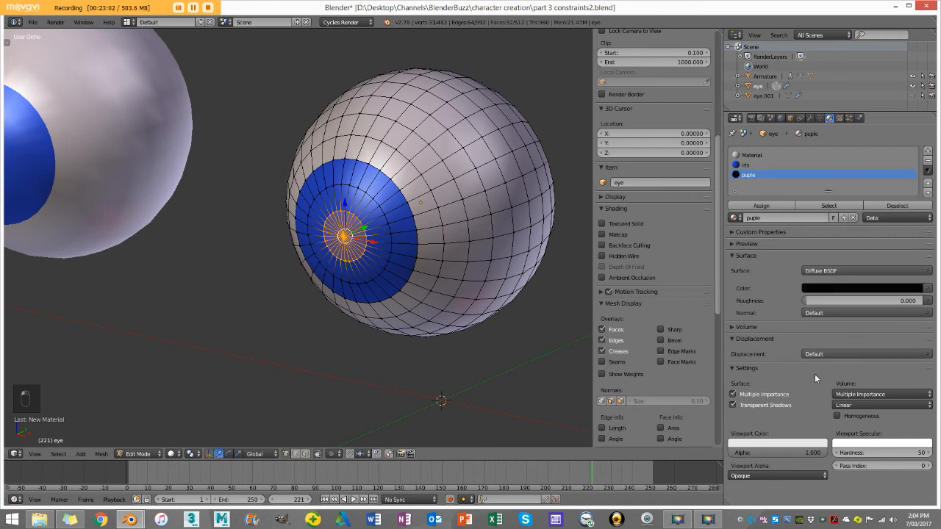
{"action": "left_click", "coordinate": [779, 441]}
{"action": "scroll", "coordinate": [566, 252], "scroll_direction": "down", "scroll_amount": 3}
{"action": "key", "text": "Tab"}
{"action": "scroll", "coordinate": [357, 209], "scroll_direction": "down", "scroll_amount": 4}
{"action": "key", "text": "a"}
{"action": "key", "text": "a"}
{"action": "key", "text": "a"}
{"action": "scroll", "coordinate": [360, 207], "scroll_direction": "up", "scroll_amount": 4}
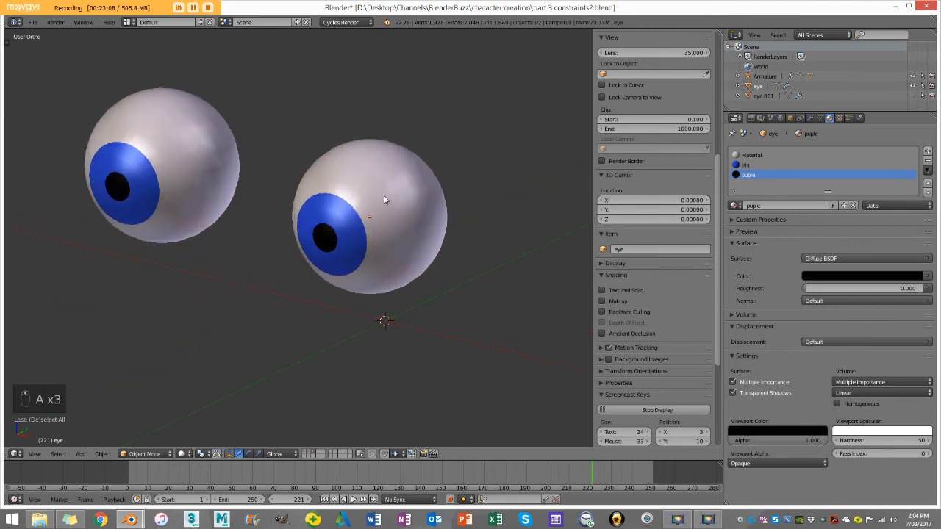
Step: Apply the eye's Mirror modifier and show its mesh in Edit Mode in wireframe front view with nothing selected
{"action": "left_click", "coordinate": [811, 118]}
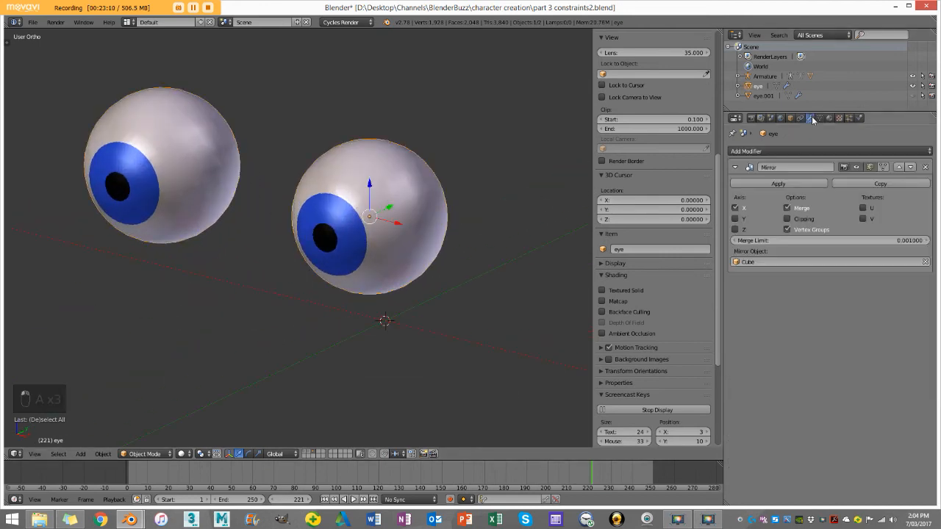
{"action": "left_click", "coordinate": [795, 183]}
{"action": "key", "text": "KP_1"}
{"action": "scroll", "coordinate": [242, 253], "scroll_direction": "down", "scroll_amount": 1}
{"action": "key", "text": "Tab"}
{"action": "scroll", "coordinate": [248, 238], "scroll_direction": "up", "scroll_amount": 3}
{"action": "middle_click_drag", "start_coordinate": [247, 236], "coordinate": [316, 245], "text": "shift"}
{"action": "key", "text": "z"}
{"action": "key", "text": "a"}
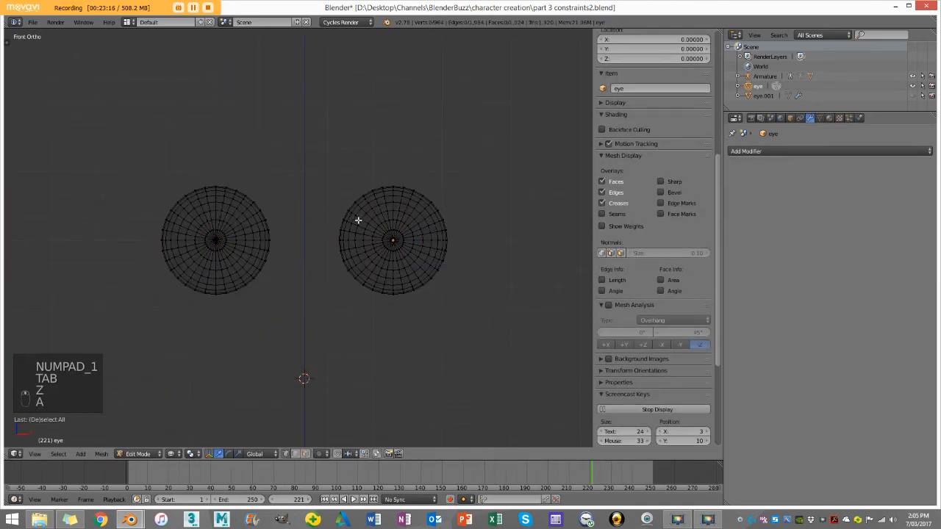
Step: Box-select the eyeball on the negative X side, separate the selection into its own object, and return to Object Mode
{"action": "key", "text": "b"}
{"action": "left_click_drag", "start_coordinate": [97, 340], "coordinate": [286, 92]}
{"action": "scroll", "coordinate": [264, 162], "scroll_direction": "up", "scroll_amount": 3}
{"action": "scroll", "coordinate": [268, 169], "scroll_direction": "down", "scroll_amount": 3}
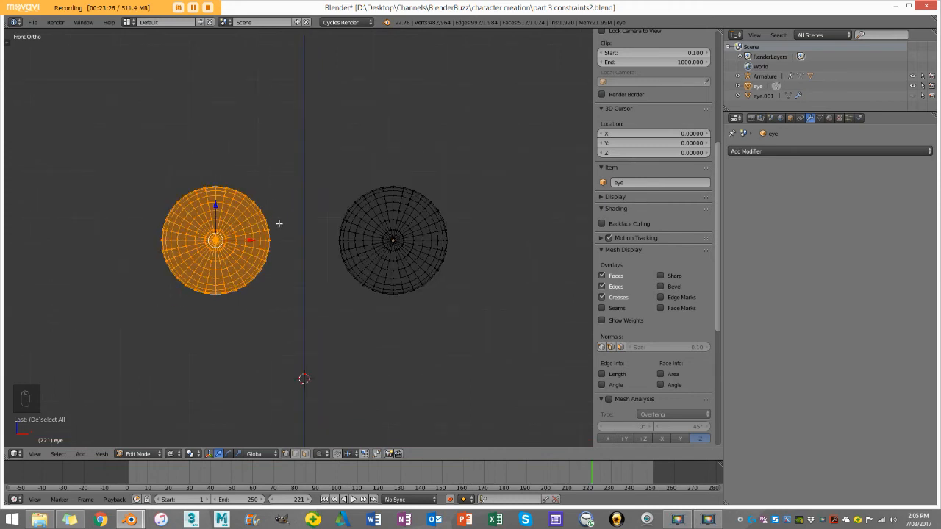
{"action": "key", "text": "p"}
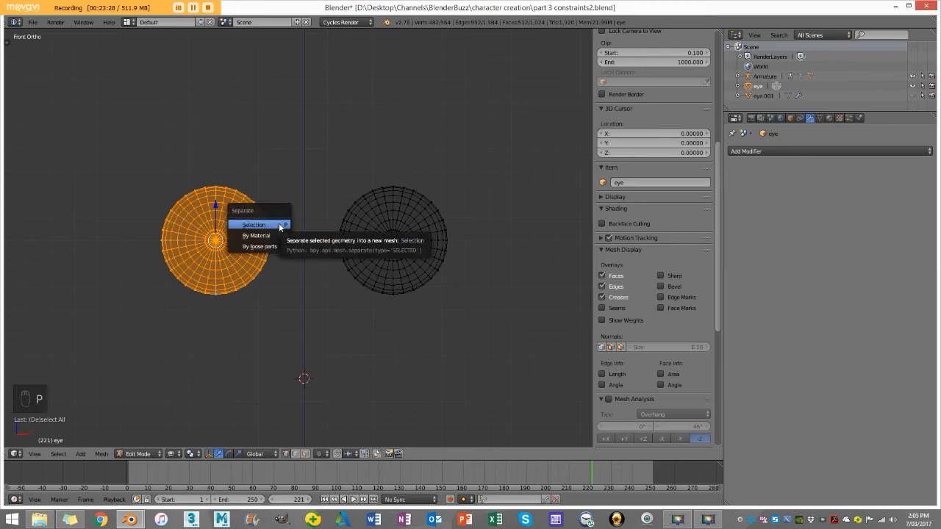
{"action": "left_click", "coordinate": [277, 227]}
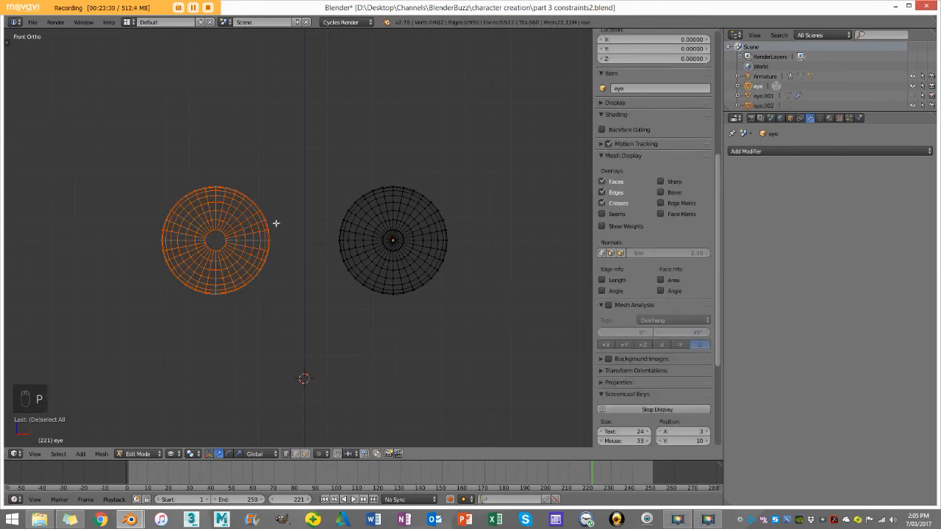
{"action": "key", "text": "Tab"}
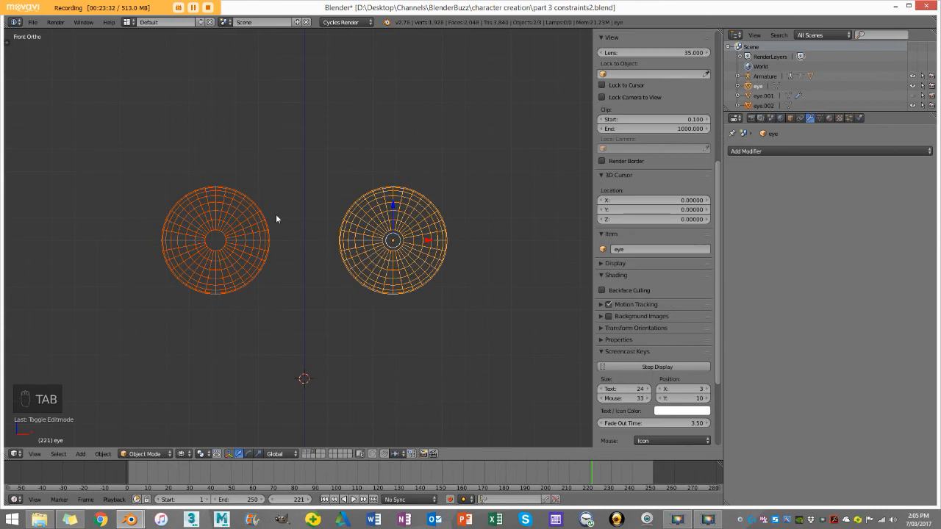
Step: Test-move each eyeball on its own to check that they are independent objects, cancelling both moves
{"action": "right_click", "coordinate": [367, 213]}
{"action": "key", "text": "g"}
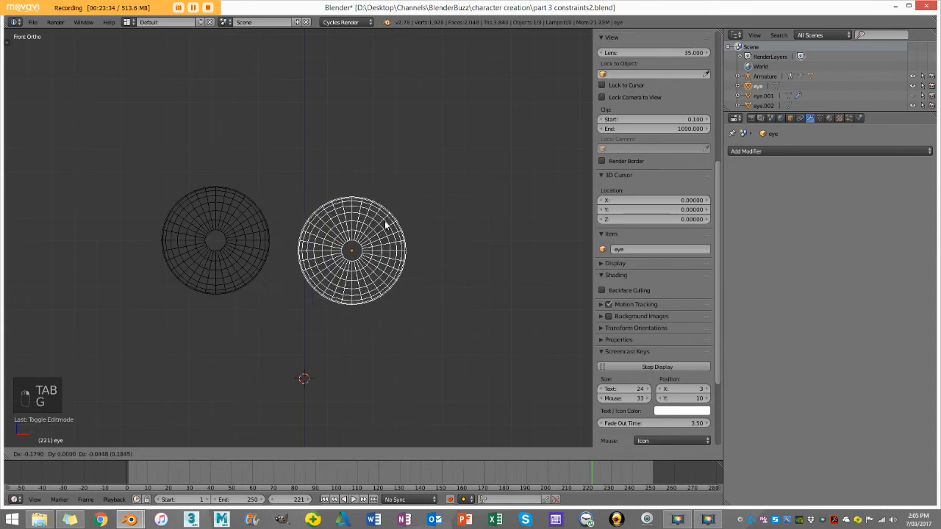
{"action": "right_click", "coordinate": [383, 225]}
{"action": "right_click", "coordinate": [241, 213]}
{"action": "key", "text": "g"}
{"action": "right_click", "coordinate": [270, 192]}
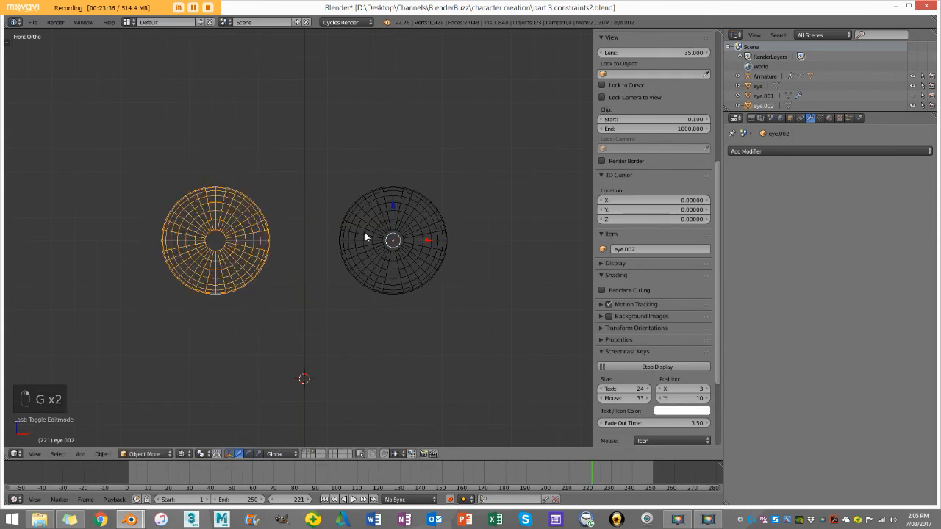
Step: Set the origin of the inner eyeball on the negative X side to its own geometry
{"action": "scroll", "coordinate": [365, 232], "scroll_direction": "up", "scroll_amount": 2}
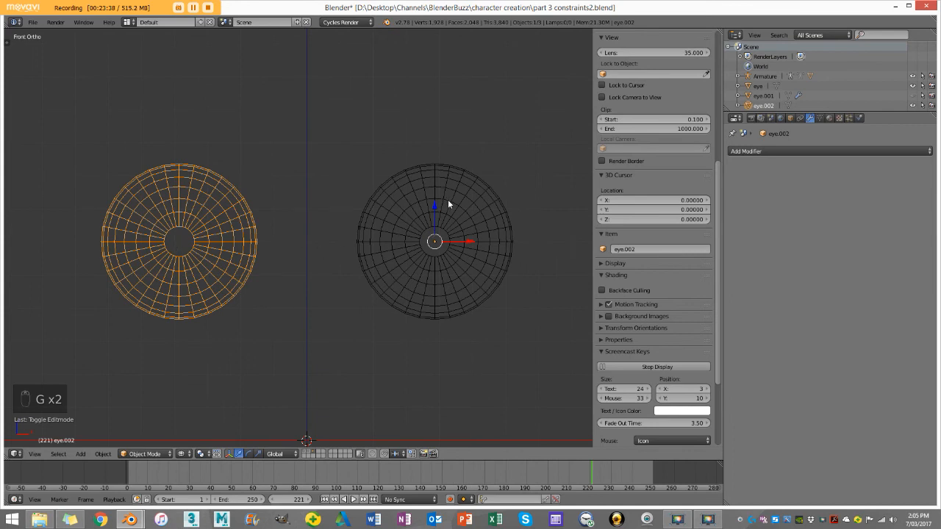
{"action": "right_click", "coordinate": [392, 224]}
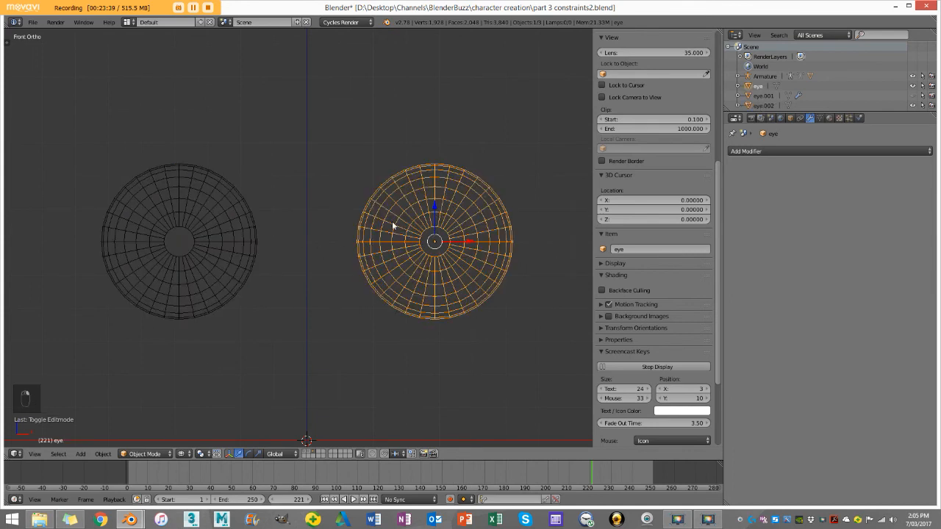
{"action": "right_click", "coordinate": [223, 184]}
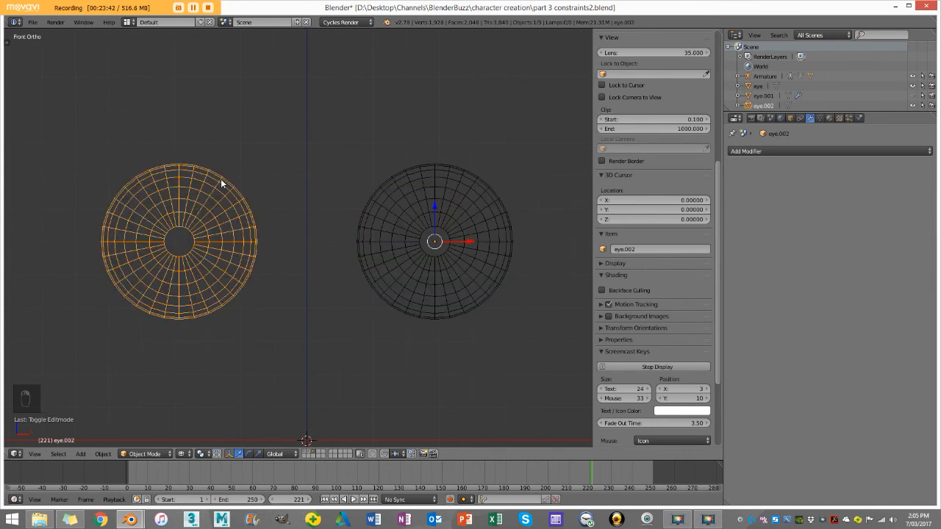
{"action": "key", "text": "ctrl+alt+shift+c"}
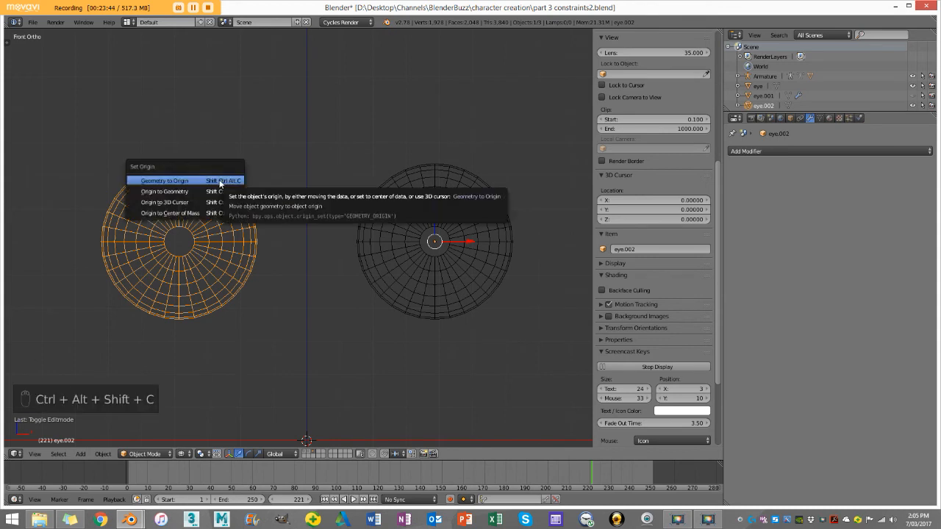
{"action": "left_click", "coordinate": [192, 192]}
Step: Test-move each inner eyeball to check its origin, cancel the moves, and return to front view
{"action": "middle_click_drag", "start_coordinate": [209, 241], "coordinate": [218, 222]}
{"action": "key", "text": "g"}
{"action": "right_click", "coordinate": [213, 219]}
{"action": "middle_click_drag", "start_coordinate": [311, 235], "coordinate": [417, 216]}
{"action": "right_click", "coordinate": [417, 216]}
{"action": "left_click", "coordinate": [454, 196]}
{"action": "middle_click_drag", "start_coordinate": [453, 196], "coordinate": [354, 162]}
{"action": "key", "text": "g"}
{"action": "left_click", "coordinate": [412, 170]}
{"action": "key", "text": "KP_1"}
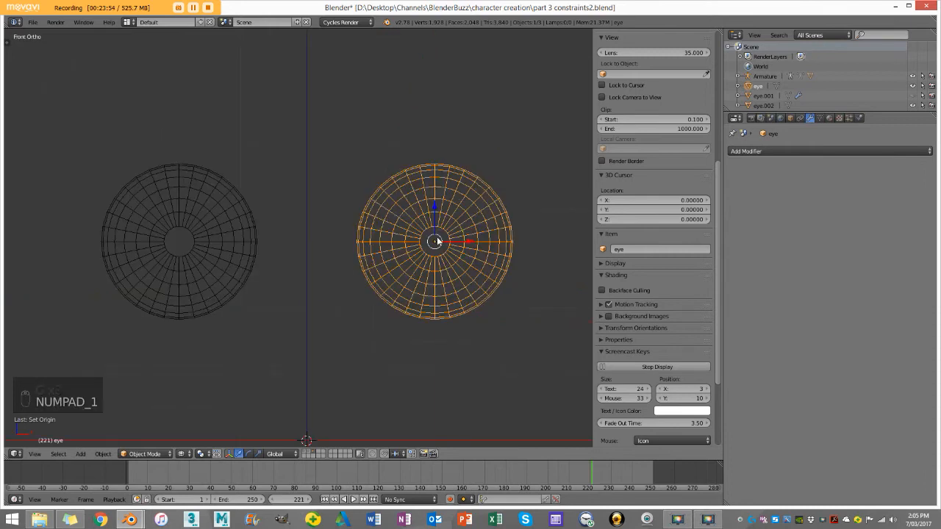
{"action": "right_click", "coordinate": [201, 254]}
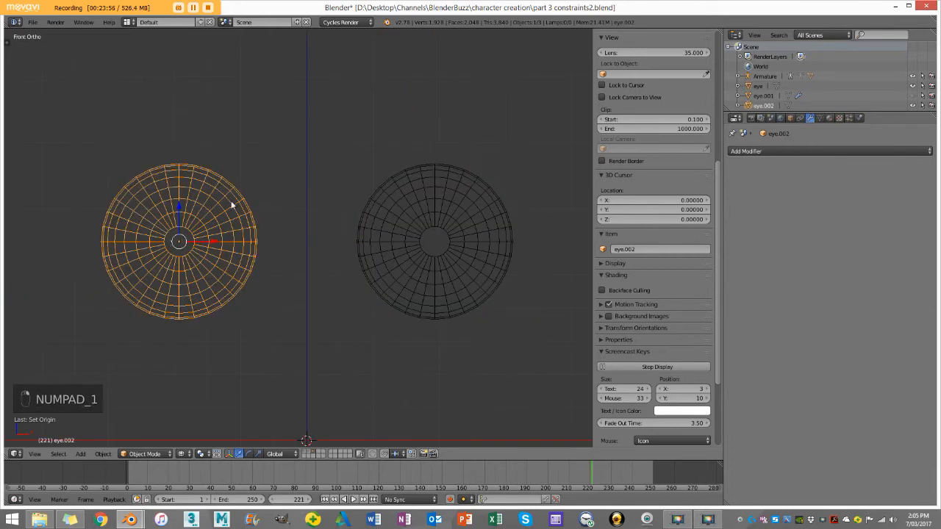
Step: Deselect everything and reveal the hidden outer eyes
{"action": "scroll", "coordinate": [243, 200], "scroll_direction": "down", "scroll_amount": 3}
{"action": "key", "text": "a"}
{"action": "scroll", "coordinate": [237, 200], "scroll_direction": "up", "scroll_amount": 2}
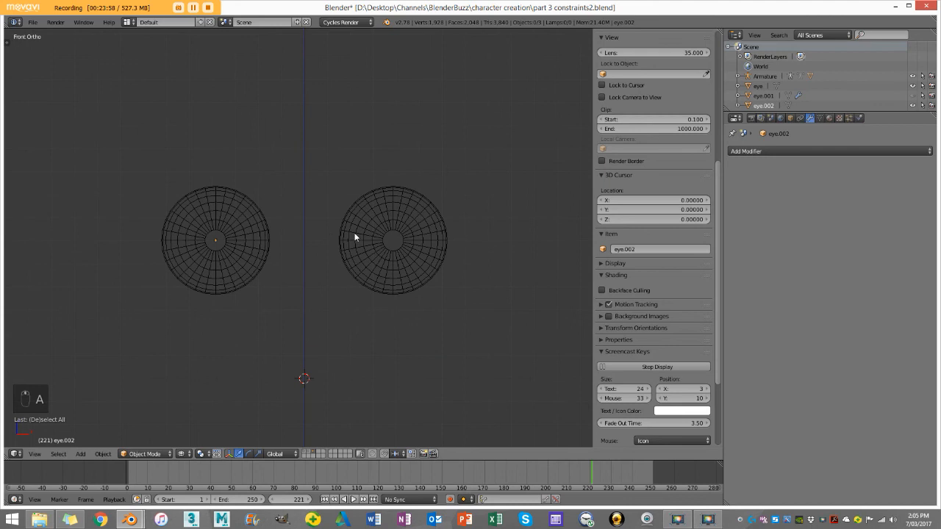
{"action": "key", "text": "alt+h"}
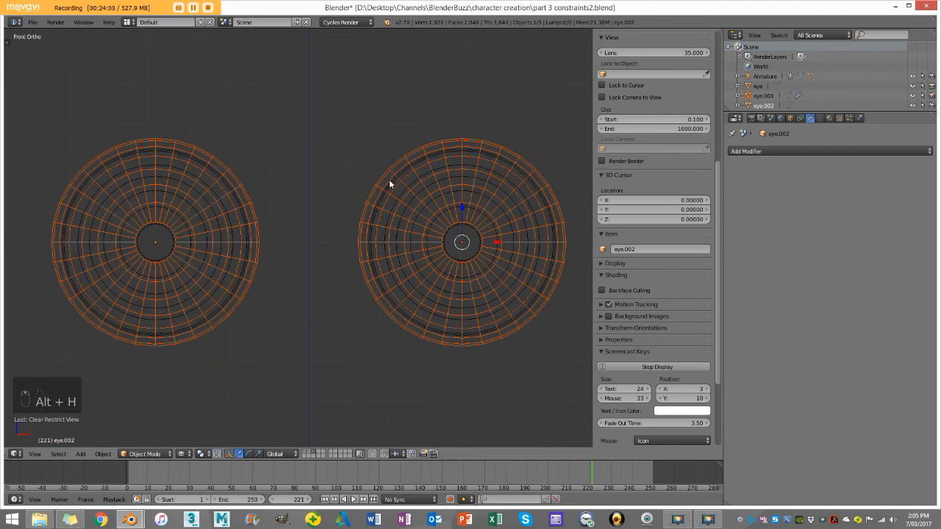
Step: Apply the outer eye's Mirror modifier and open its mesh in Edit Mode
{"action": "right_click", "coordinate": [394, 165]}
{"action": "key", "text": "Tab"}
{"action": "key", "text": "Tab"}
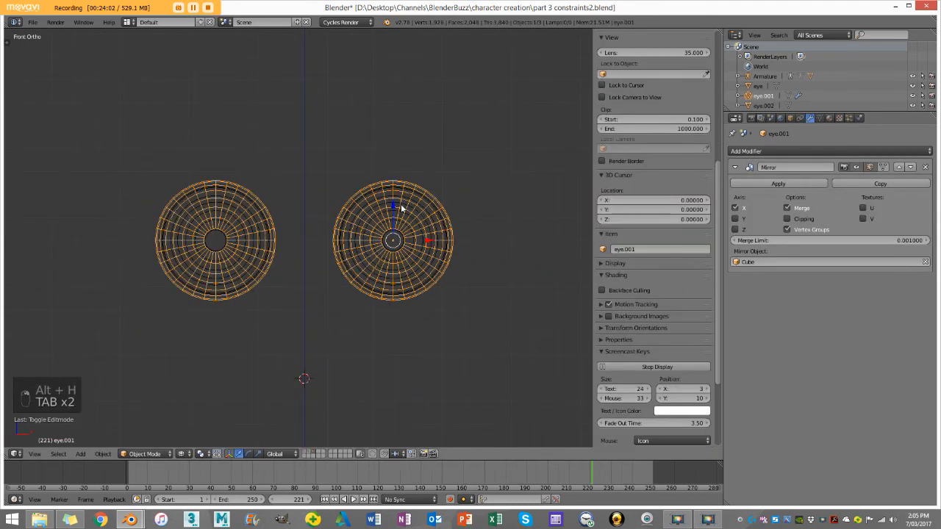
{"action": "left_click", "coordinate": [769, 183]}
{"action": "key", "text": "Tab"}
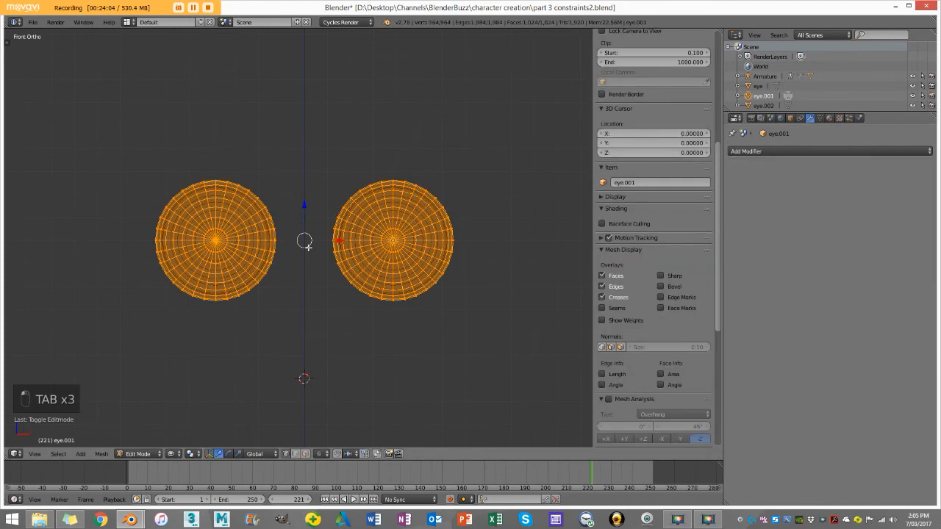
Step: Box-select the whole outer eyeball on the negative X side, separate the selection into its own object, and return to Object Mode
{"action": "key", "text": "z"}
{"action": "key", "text": "a"}
{"action": "key", "text": "b"}
{"action": "left_click_drag", "start_coordinate": [139, 327], "coordinate": [282, 122]}
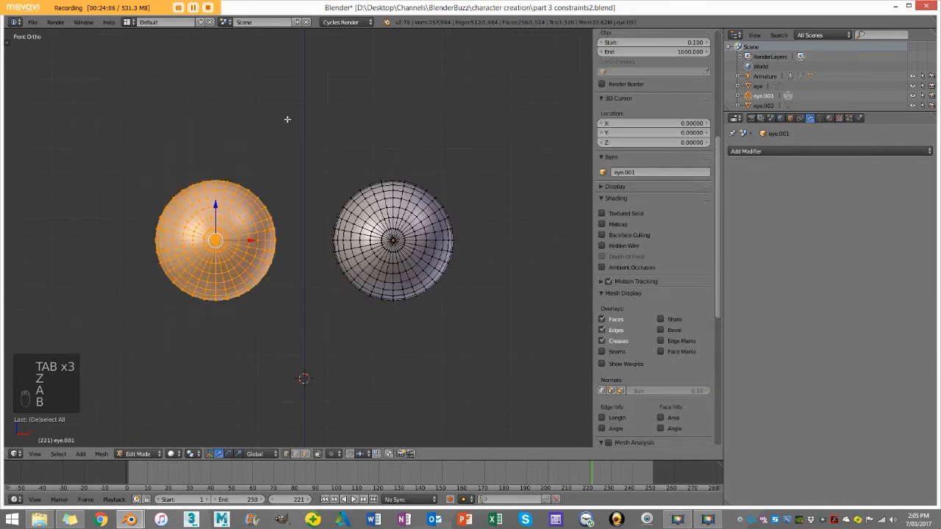
{"action": "key", "text": "z"}
{"action": "key", "text": "b"}
{"action": "left_click_drag", "start_coordinate": [140, 350], "coordinate": [280, 118]}
{"action": "key", "text": "p"}
{"action": "left_click", "coordinate": [280, 117]}
{"action": "key", "text": "z"}
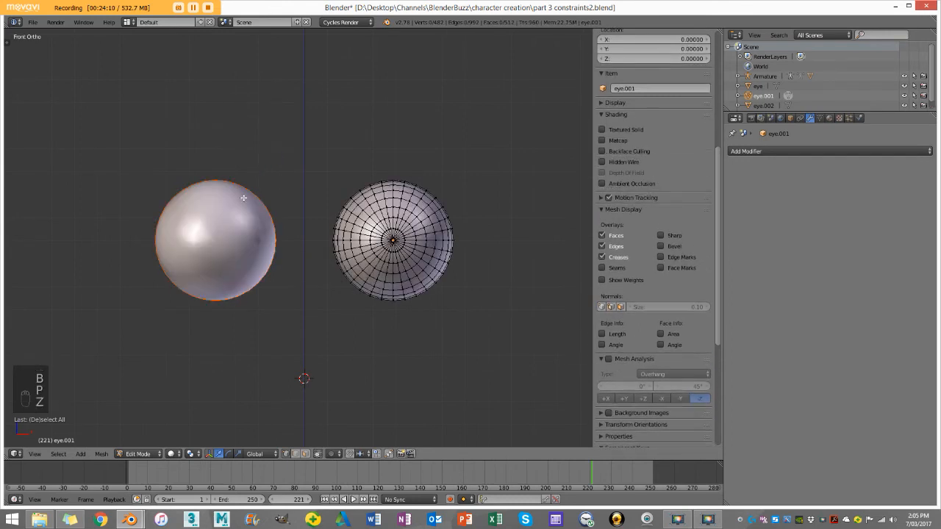
{"action": "key", "text": "Tab"}
Step: Set the origin of the separated outer eyeball on the negative X side to its geometry
{"action": "right_click", "coordinate": [245, 192]}
{"action": "key", "text": "z"}
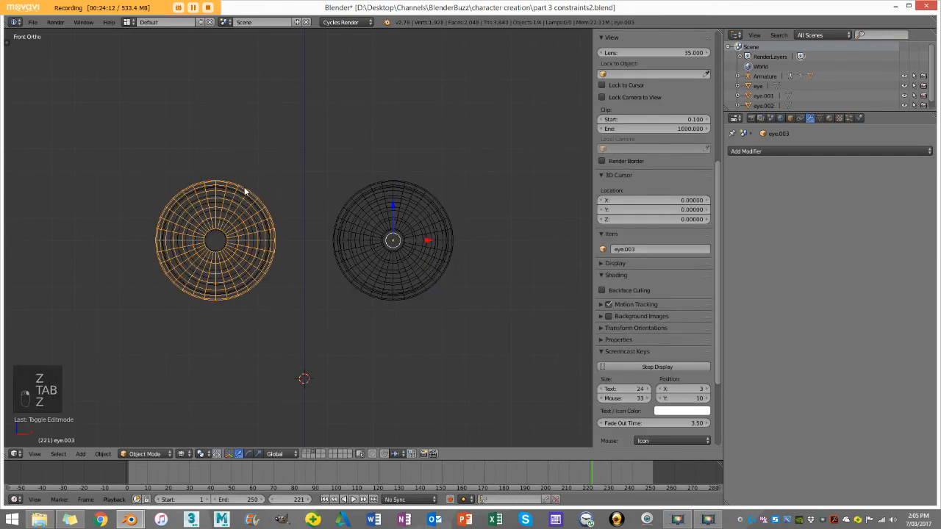
{"action": "key", "text": "ctrl+alt+shift+c"}
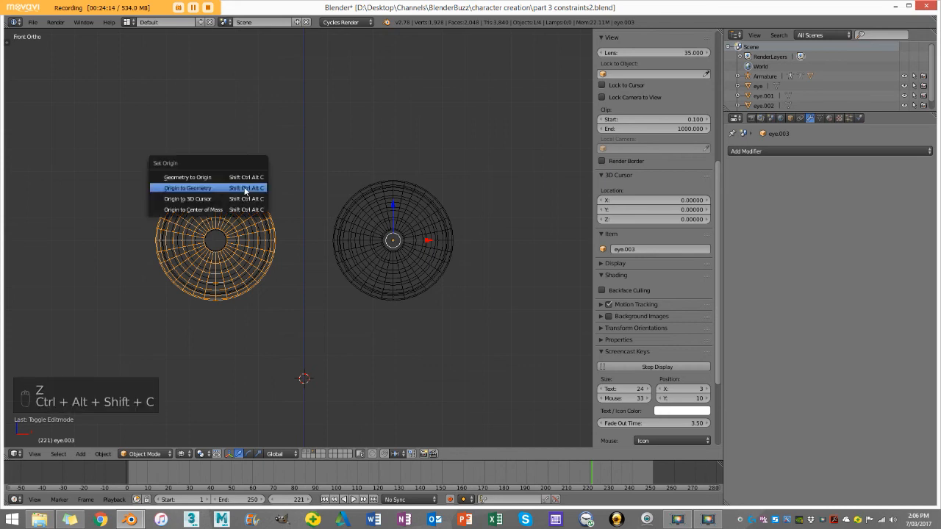
{"action": "left_click", "coordinate": [245, 191]}
Step: Rename the outer eyeball on the positive X side as eyeOuter.L
{"action": "key", "text": "z"}
{"action": "middle_click_drag", "start_coordinate": [288, 187], "coordinate": [316, 213]}
{"action": "key", "text": "z"}
{"action": "middle_click_drag", "start_coordinate": [331, 176], "coordinate": [341, 176]}
{"action": "key", "text": "z"}
{"action": "key", "text": "z"}
{"action": "right_click", "coordinate": [421, 174]}
{"action": "left_click", "coordinate": [637, 251]}
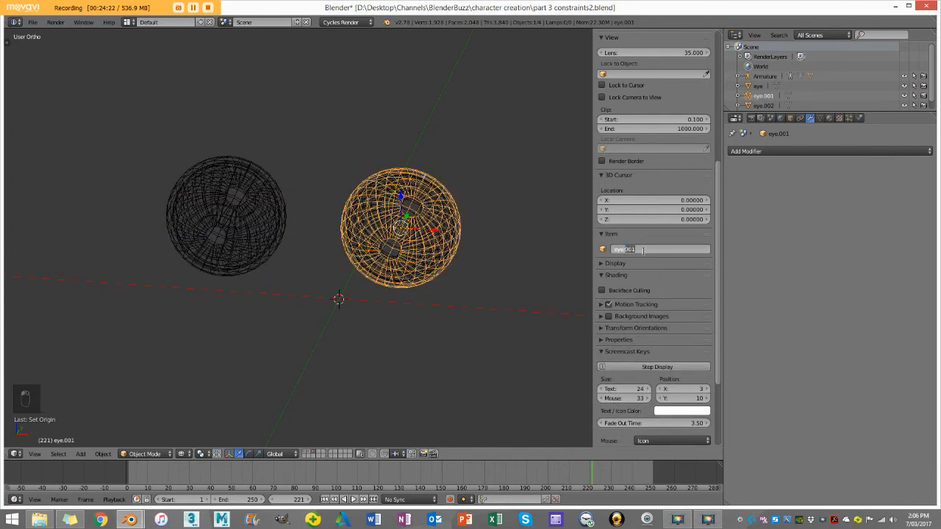
{"action": "key", "text": "BackSpace"}
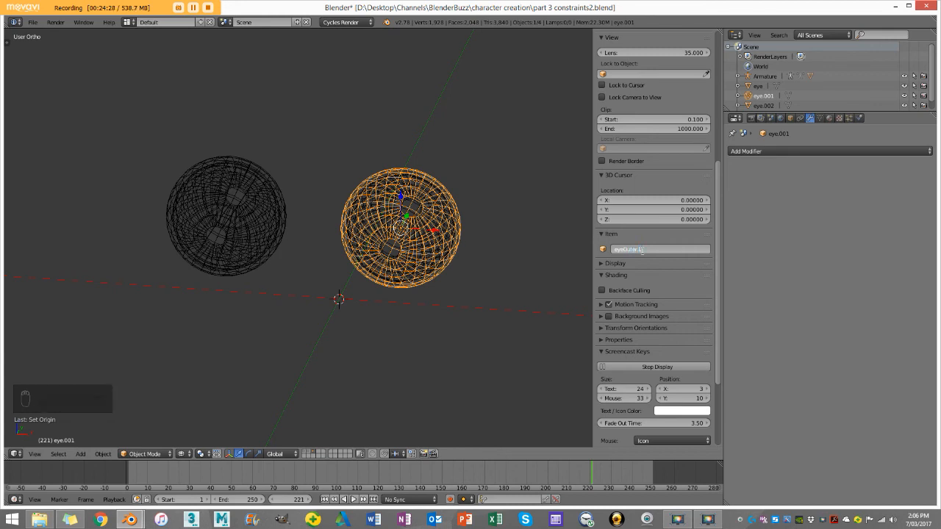
{"action": "key", "text": "Return"}
Step: Rename the outer eyeball on the negative X side as eyeOuter.R
{"action": "right_click", "coordinate": [261, 168]}
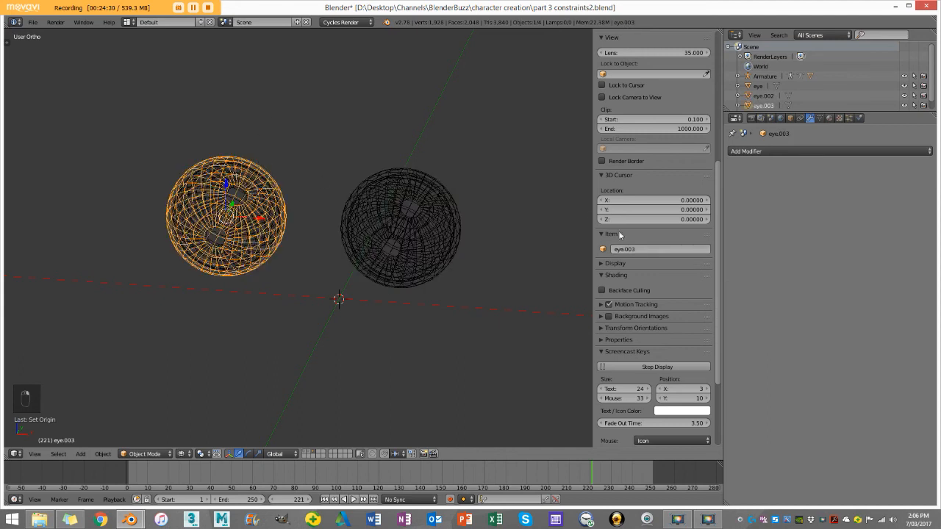
{"action": "left_click", "coordinate": [639, 251]}
{"action": "left_click_drag", "start_coordinate": [638, 251], "coordinate": [623, 250]}
{"action": "key", "text": "BackSpace"}
{"action": "type", "text": "Outer.R"}
{"action": "key", "text": "Return"}
Step: Rename the inner eyeball on the negative X side as eye.R
{"action": "right_click", "coordinate": [247, 175]}
{"action": "left_click", "coordinate": [644, 250]}
{"action": "left_click_drag", "start_coordinate": [646, 249], "coordinate": [624, 251]}
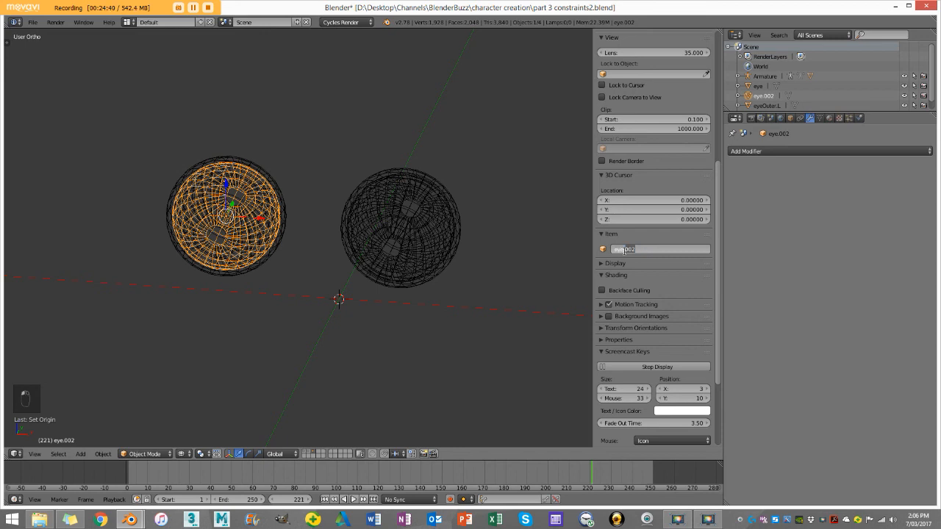
{"action": "key", "text": "BackSpace"}
{"action": "key", "text": "Return"}
Step: Rename the inner eyeball on the positive X side as eye.L
{"action": "right_click", "coordinate": [434, 200]}
{"action": "right_click", "coordinate": [434, 200]}
{"action": "left_click", "coordinate": [631, 251]}
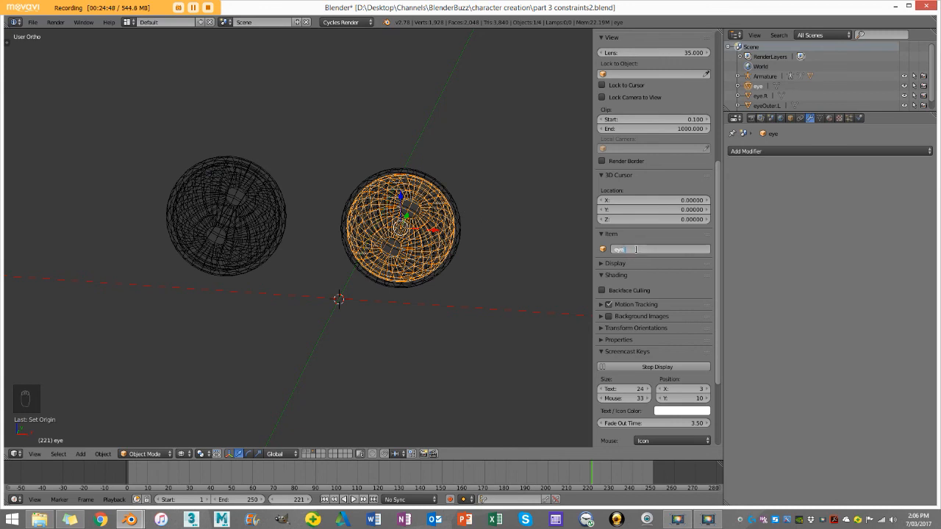
{"action": "key", "text": "Return"}
Step: Select the inner and outer eyeballs one after another in wireframe front view to check their names
{"action": "middle_click_drag", "start_coordinate": [411, 194], "coordinate": [414, 192]}
{"action": "key", "text": "z"}
{"action": "key", "text": "KP_1"}
{"action": "key", "text": "z"}
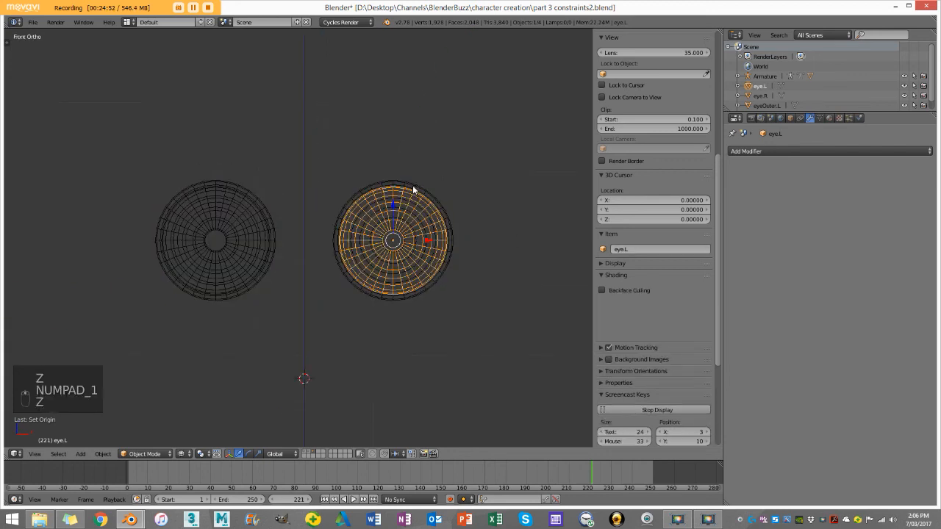
{"action": "key", "text": "g"}
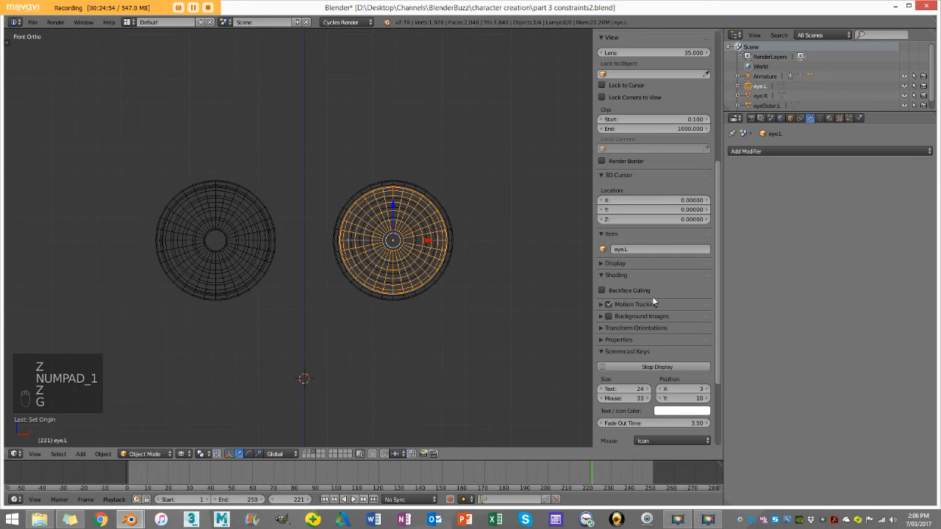
{"action": "right_click", "coordinate": [247, 211]}
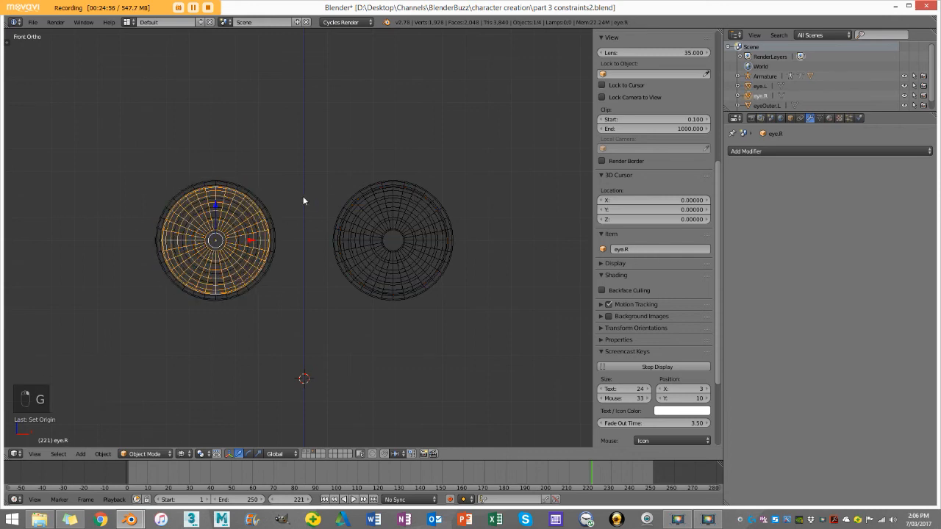
{"action": "right_click", "coordinate": [373, 187]}
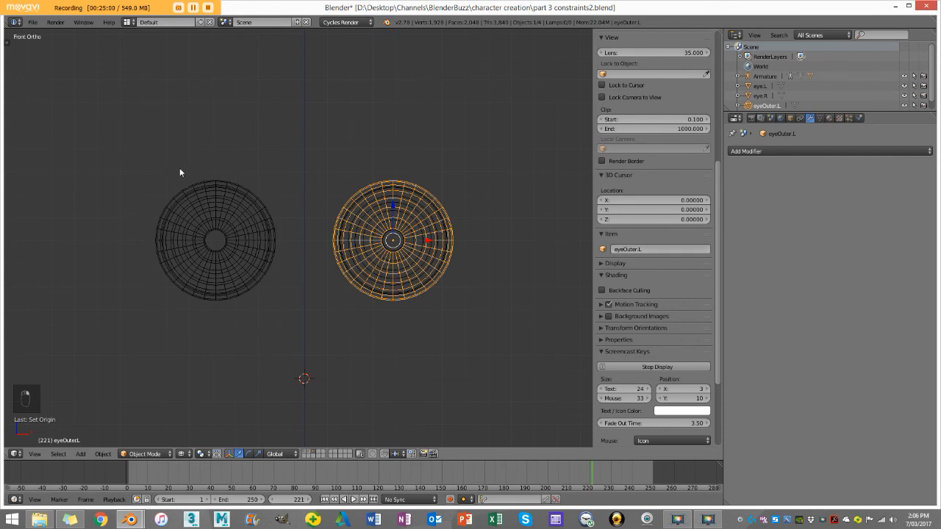
{"action": "right_click", "coordinate": [230, 187]}
Step: Deselect everything, switch to solid shading, and show the character's body layer together with the eyes
{"action": "middle_click_drag", "start_coordinate": [515, 268], "coordinate": [404, 299]}
{"action": "key", "text": "a"}
{"action": "key", "text": "z"}
{"action": "scroll", "coordinate": [393, 305], "scroll_direction": "down", "scroll_amount": 3}
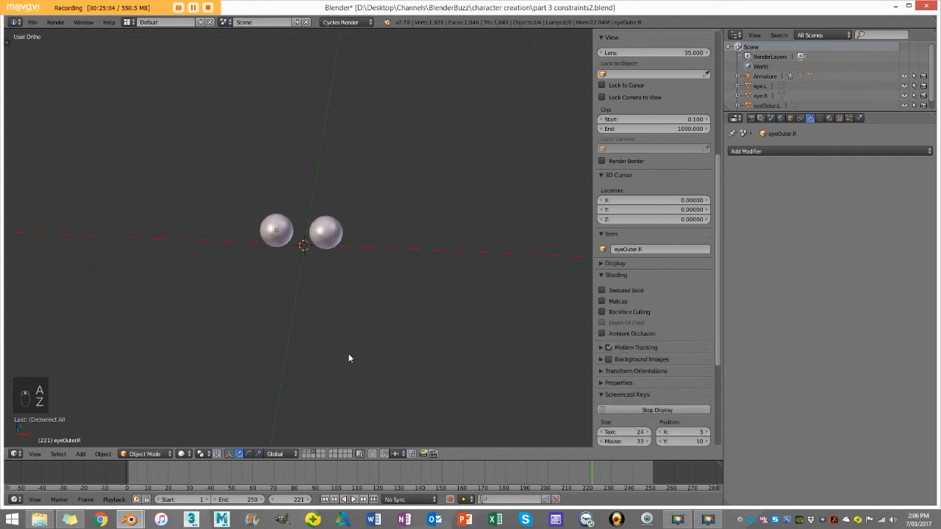
{"action": "scroll", "coordinate": [349, 360], "scroll_direction": "up", "scroll_amount": 2}
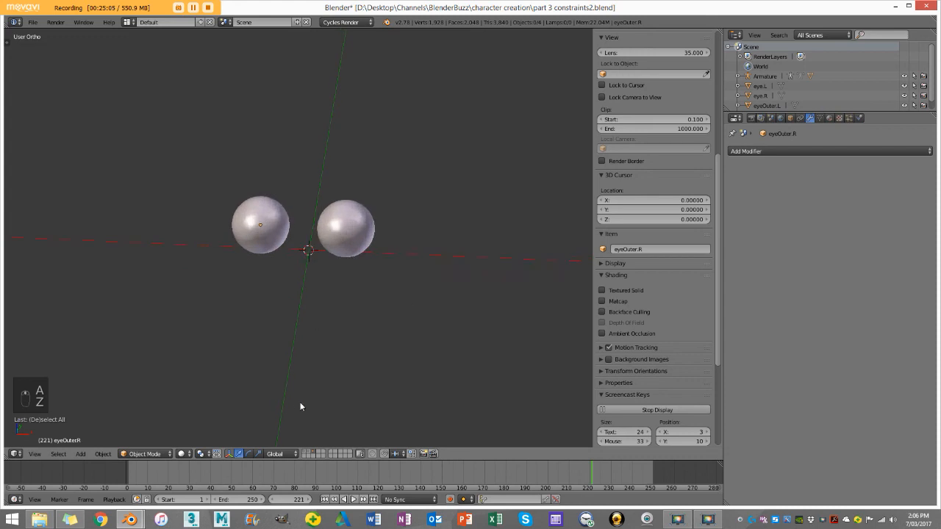
{"action": "left_click", "coordinate": [305, 452], "text": "shift"}
{"action": "scroll", "coordinate": [352, 330], "scroll_direction": "up", "scroll_amount": 4}
{"action": "scroll", "coordinate": [369, 295], "scroll_direction": "down", "scroll_amount": 5}
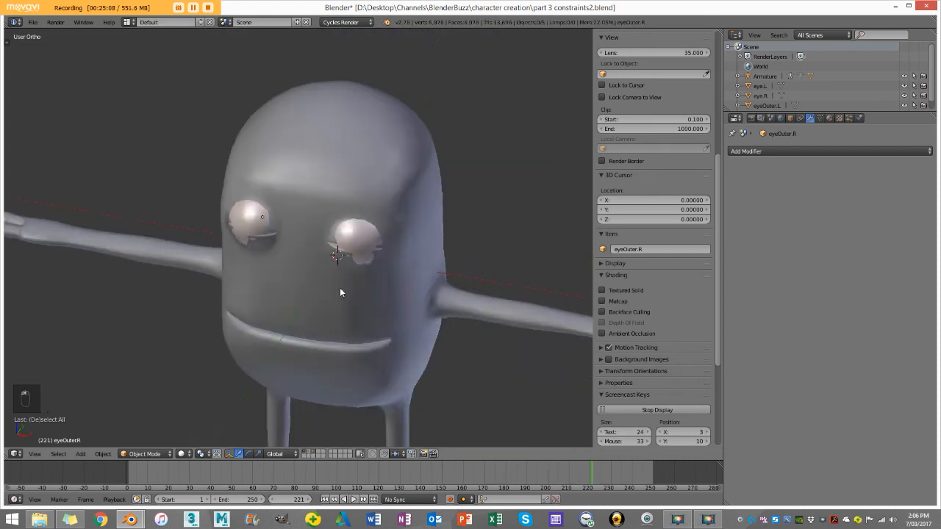
{"action": "middle_click_drag", "start_coordinate": [372, 263], "coordinate": [342, 275]}
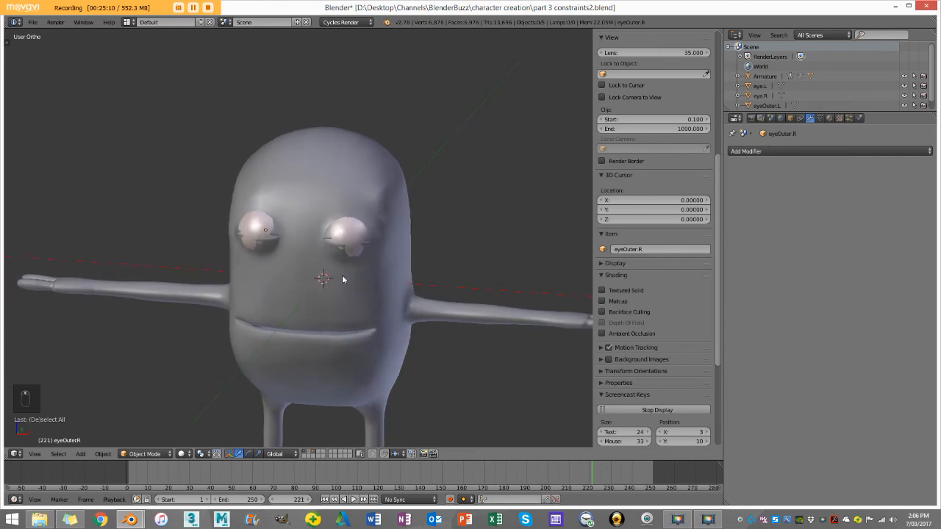
Step: Show the armature's layer as well and put the armature into Pose Mode
{"action": "left_click", "coordinate": [310, 455], "text": "shift"}
{"action": "scroll", "coordinate": [346, 265], "scroll_direction": "up", "scroll_amount": 4}
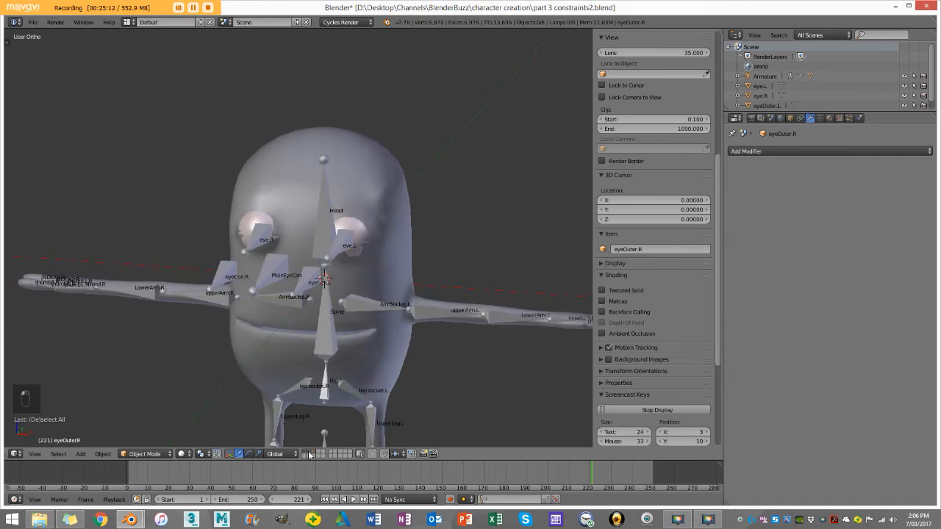
{"action": "scroll", "coordinate": [384, 254], "scroll_direction": "down", "scroll_amount": 3}
{"action": "middle_click_drag", "start_coordinate": [384, 255], "coordinate": [352, 262]}
{"action": "scroll", "coordinate": [326, 266], "scroll_direction": "up", "scroll_amount": 3}
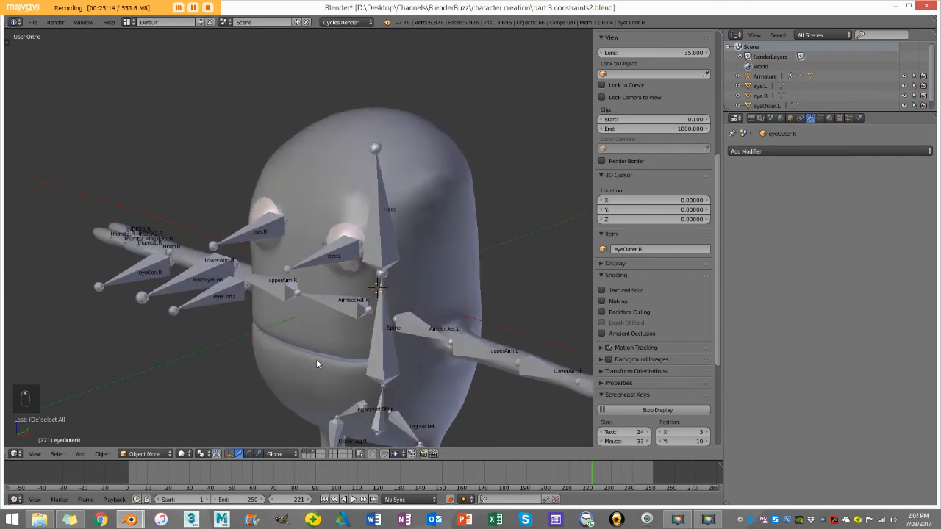
{"action": "right_click", "coordinate": [315, 279]}
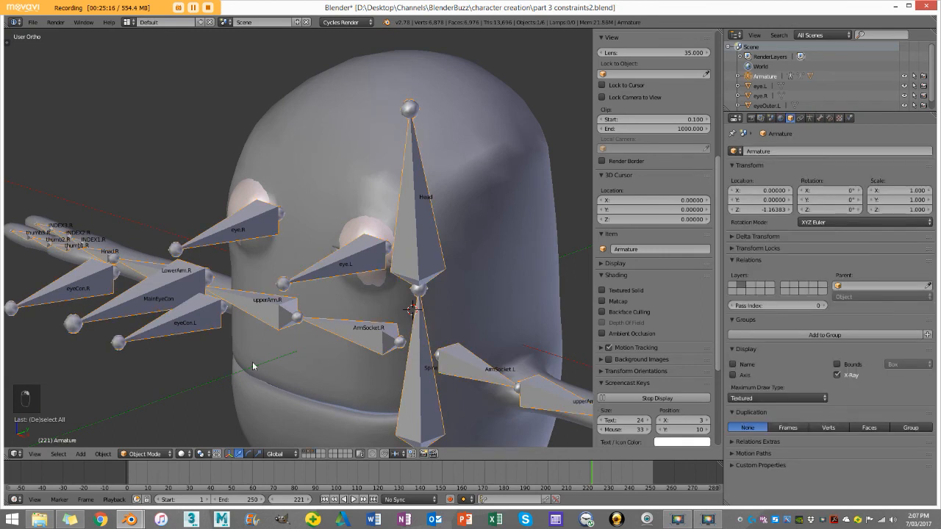
{"action": "left_click", "coordinate": [153, 455]}
{"action": "left_click", "coordinate": [144, 422]}
{"action": "scroll", "coordinate": [290, 270], "scroll_direction": "up", "scroll_amount": 4}
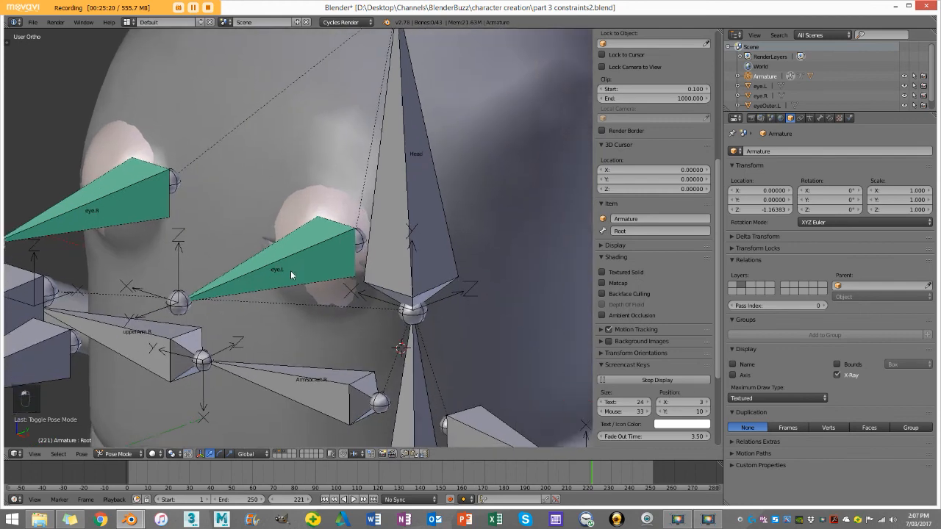
Step: Select eye.L and eyeOuter.L together in wireframe, with eyeOuter.L as the active object
{"action": "key", "text": "z"}
{"action": "right_click", "coordinate": [288, 182]}
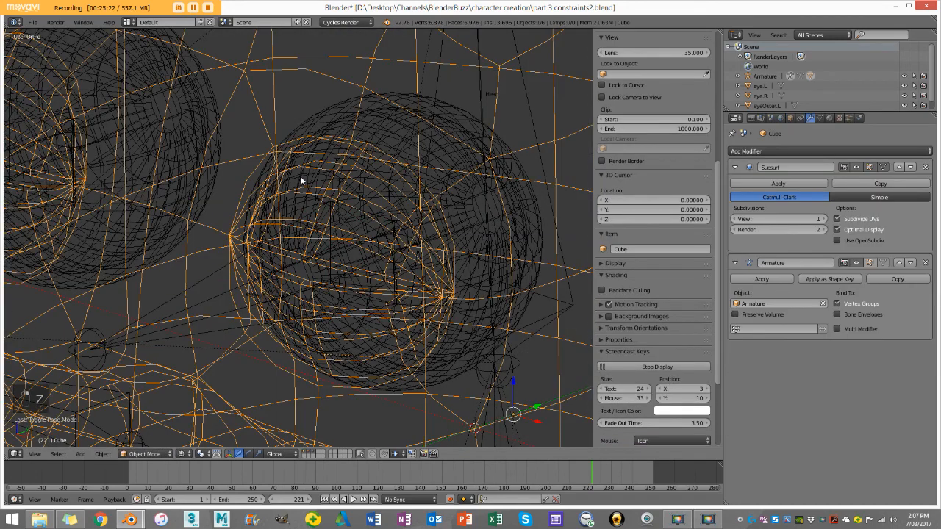
{"action": "scroll", "coordinate": [300, 176], "scroll_direction": "down", "scroll_amount": 3}
{"action": "key", "text": "z"}
{"action": "key", "text": "z"}
{"action": "scroll", "coordinate": [305, 195], "scroll_direction": "up", "scroll_amount": 2}
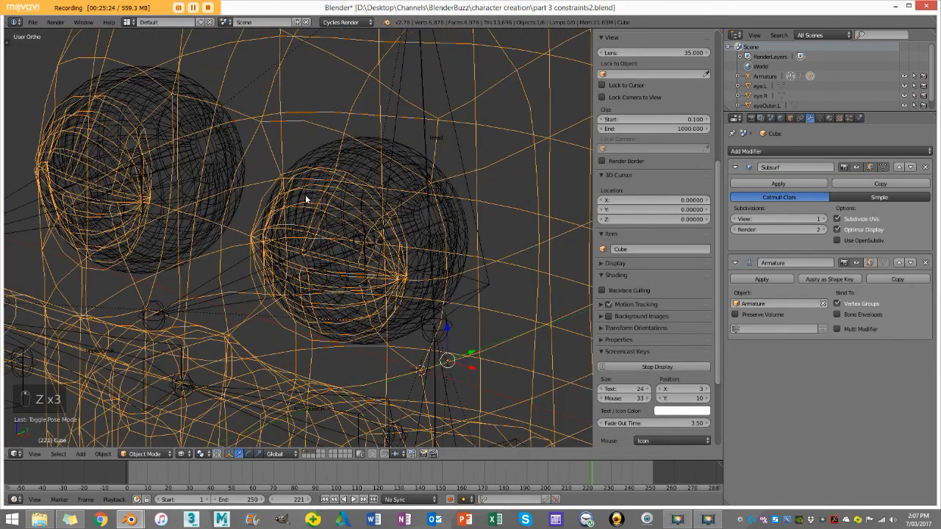
{"action": "right_click", "coordinate": [305, 195]}
{"action": "right_click", "coordinate": [306, 199]}
{"action": "right_click", "coordinate": [310, 198]}
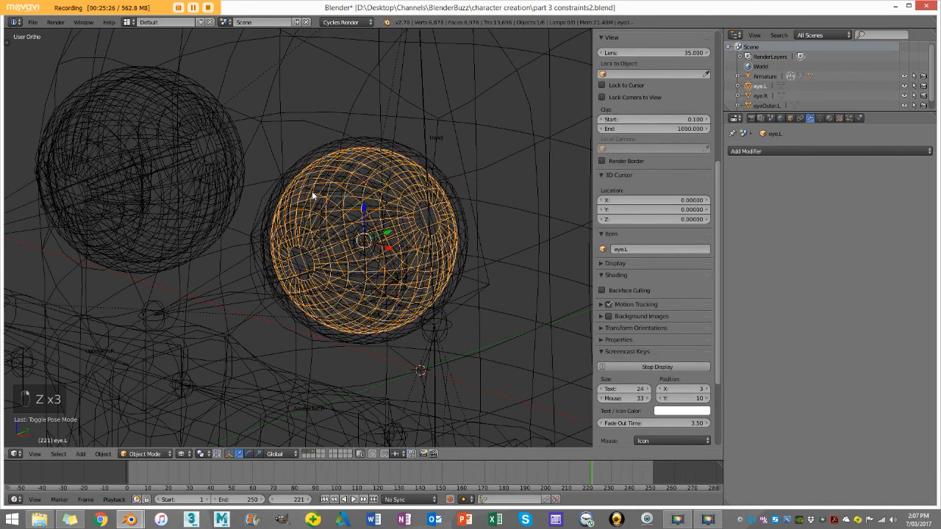
{"action": "right_click", "coordinate": [321, 151]}
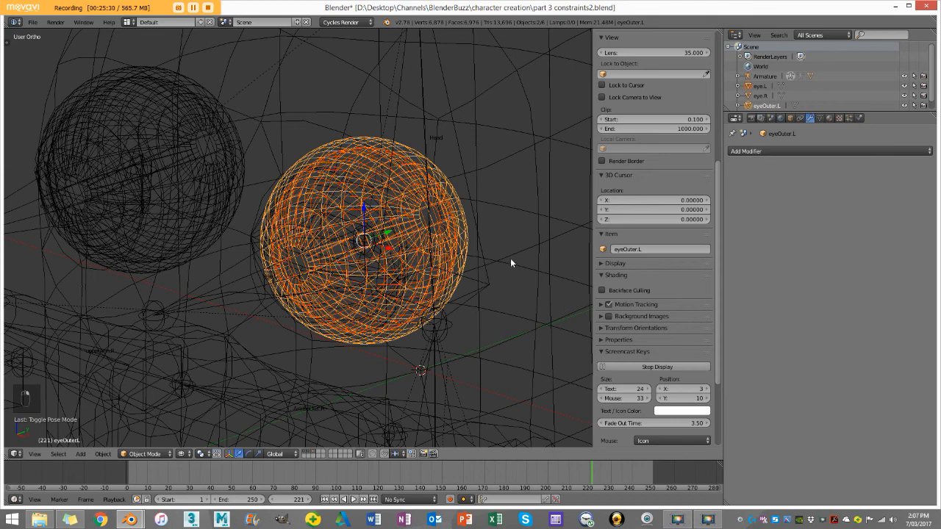
Step: Add the armature's eye.L bone to the selection and parent the inner and outer left eyeballs to it with the Bone option
{"action": "scroll", "coordinate": [510, 258], "scroll_direction": "down", "scroll_amount": 6}
{"action": "key", "text": "z"}
{"action": "scroll", "coordinate": [363, 261], "scroll_direction": "up", "scroll_amount": 8}
{"action": "key", "text": "z"}
{"action": "key", "text": "z"}
{"action": "right_click", "coordinate": [274, 276]}
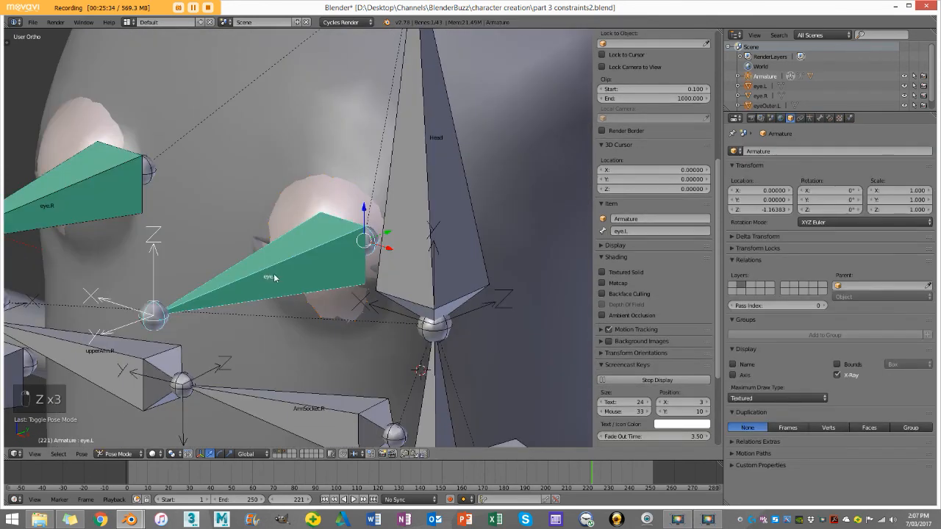
{"action": "scroll", "coordinate": [304, 262], "scroll_direction": "down", "scroll_amount": 2}
{"action": "scroll", "coordinate": [294, 282], "scroll_direction": "up", "scroll_amount": 2}
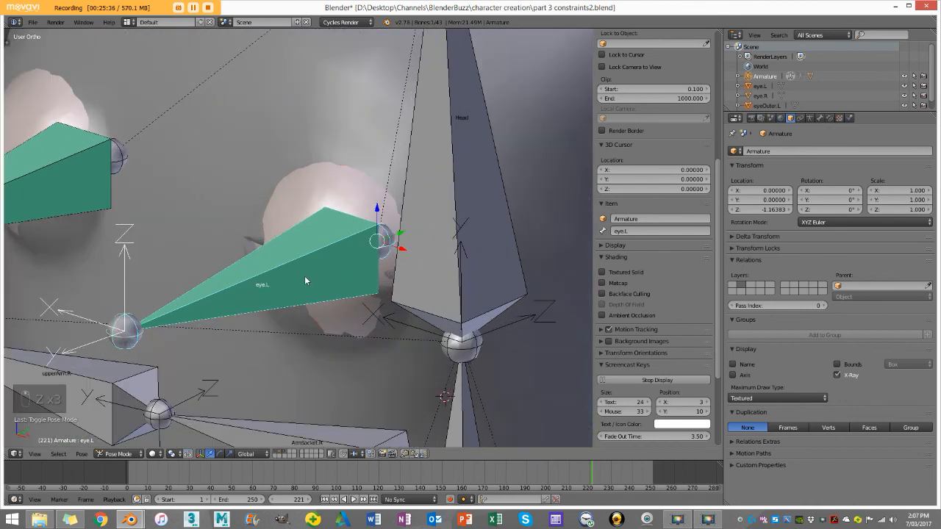
{"action": "scroll", "coordinate": [301, 275], "scroll_direction": "down", "scroll_amount": 2}
{"action": "key", "text": "z"}
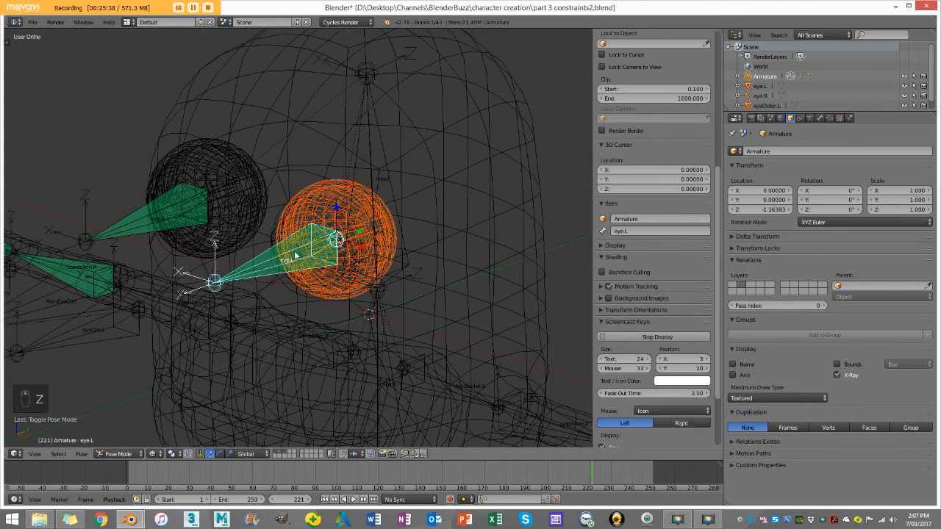
{"action": "key", "text": "ctrl+p"}
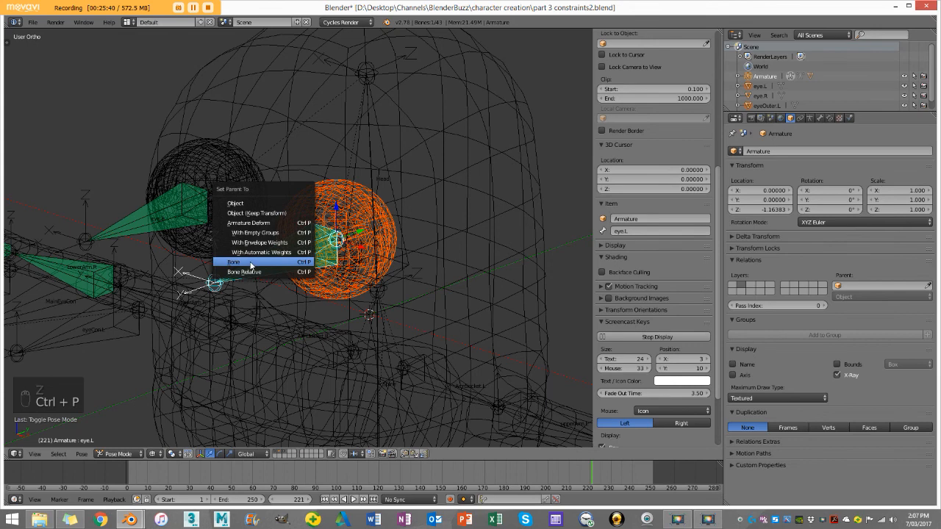
{"action": "left_click", "coordinate": [273, 265]}
Step: Select eye.R and eyeOuter.R together in wireframe, with eyeOuter.R as the active object
{"action": "scroll", "coordinate": [319, 259], "scroll_direction": "down", "scroll_amount": 2}
{"action": "key", "text": "z"}
{"action": "mouse_move", "coordinate": [319, 259]}
{"action": "middle_mouse_down"}
{"action": "mouse_move", "coordinate": [286, 225]}
{"action": "mouse_move", "coordinate": [264, 230]}
{"action": "middle_mouse_up"}
{"action": "scroll", "coordinate": [263, 230], "scroll_direction": "up", "scroll_amount": 3}
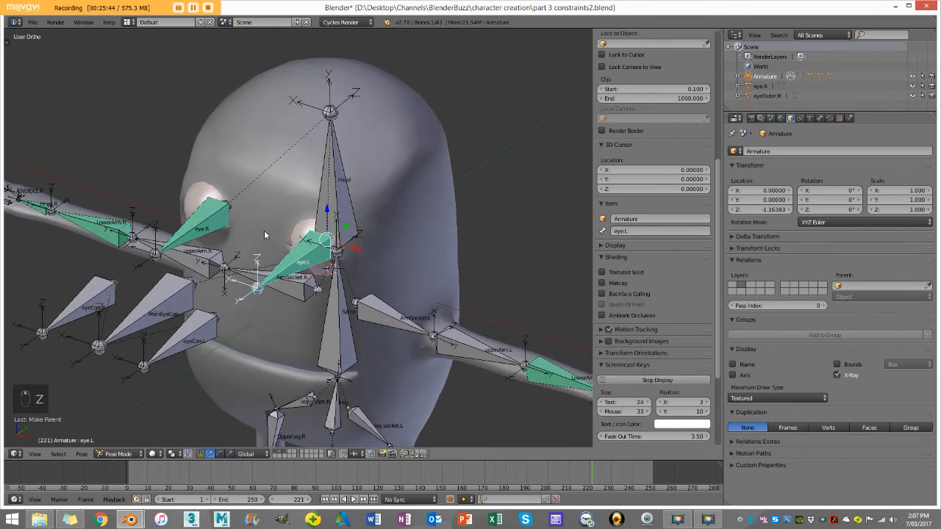
{"action": "scroll", "coordinate": [264, 230], "scroll_direction": "up", "scroll_amount": 2}
{"action": "right_click", "coordinate": [246, 226]}
{"action": "key", "text": "z"}
{"action": "scroll", "coordinate": [247, 225], "scroll_direction": "up", "scroll_amount": 4}
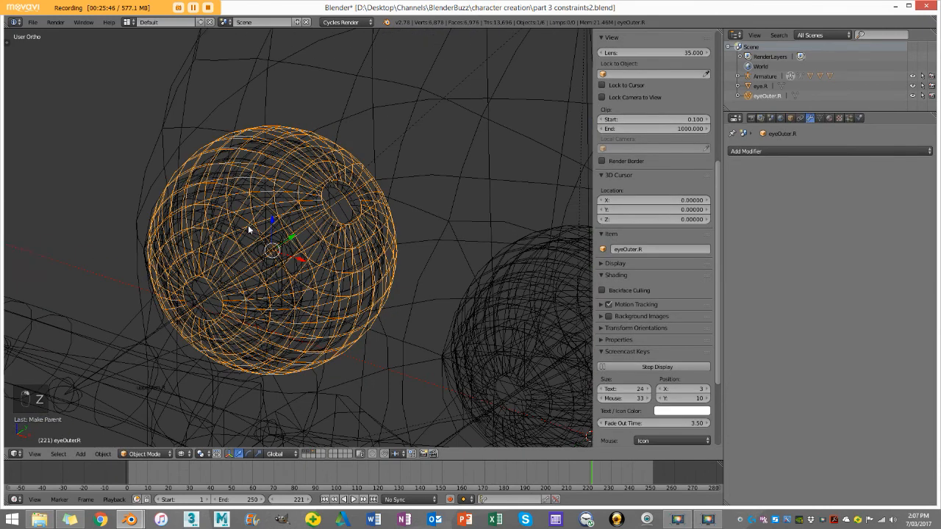
{"action": "right_click", "coordinate": [223, 178]}
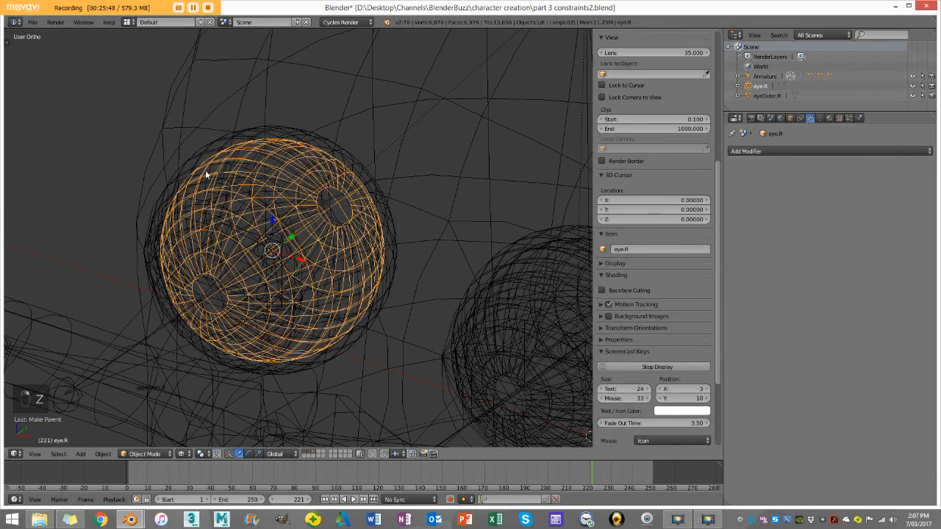
{"action": "right_click", "coordinate": [215, 187]}
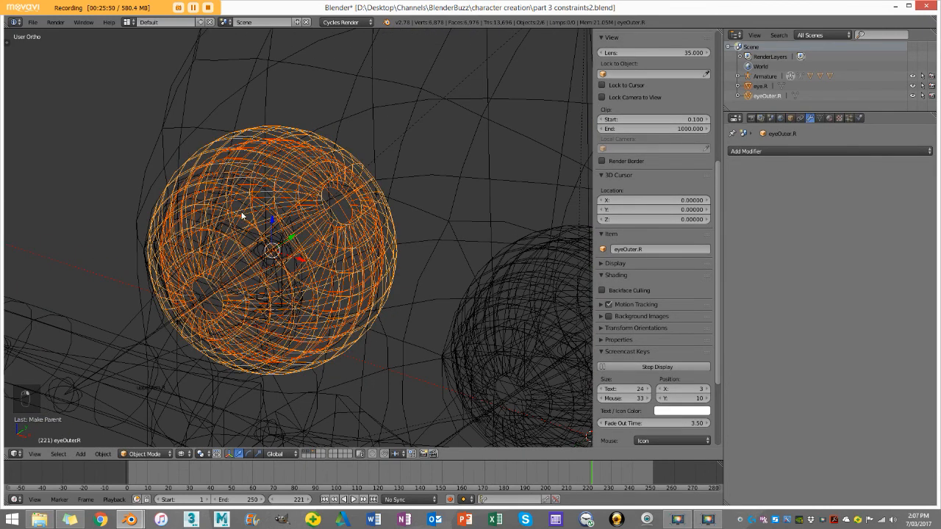
Step: Add the armature's eye.R bone to the selection in solid shading and parent both right eyeballs to it
{"action": "scroll", "coordinate": [243, 216], "scroll_direction": "down", "scroll_amount": 3}
{"action": "key", "text": "z"}
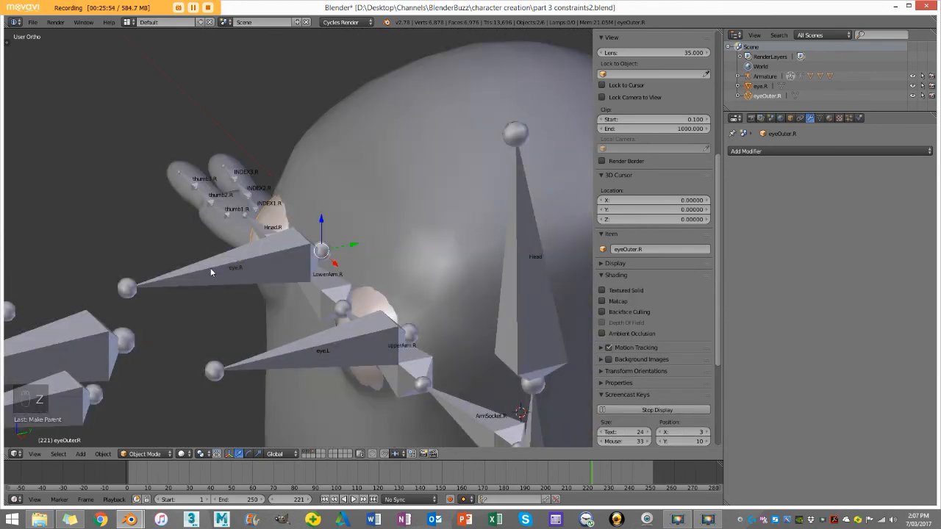
{"action": "right_click", "coordinate": [211, 270]}
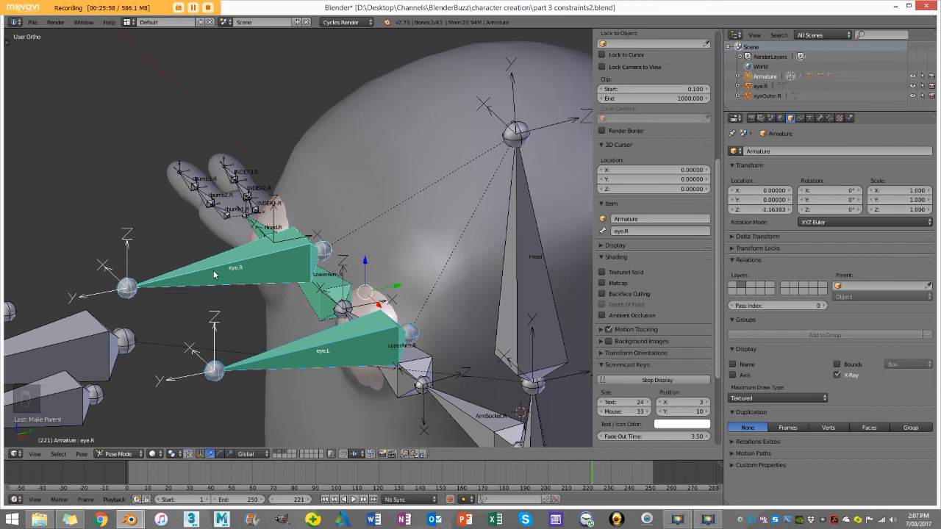
{"action": "key", "text": "ctrl+p"}
{"action": "left_click", "coordinate": [209, 290]}
Step: Test-move the MainEyeCon bone in solid shading to check how the eyes follow it, and cancel the move
{"action": "scroll", "coordinate": [243, 279], "scroll_direction": "down", "scroll_amount": 4}
{"action": "middle_click_drag", "start_coordinate": [242, 280], "coordinate": [292, 298]}
{"action": "right_click", "coordinate": [236, 312]}
{"action": "middle_click_drag", "start_coordinate": [236, 312], "coordinate": [266, 313]}
{"action": "key", "text": "g"}
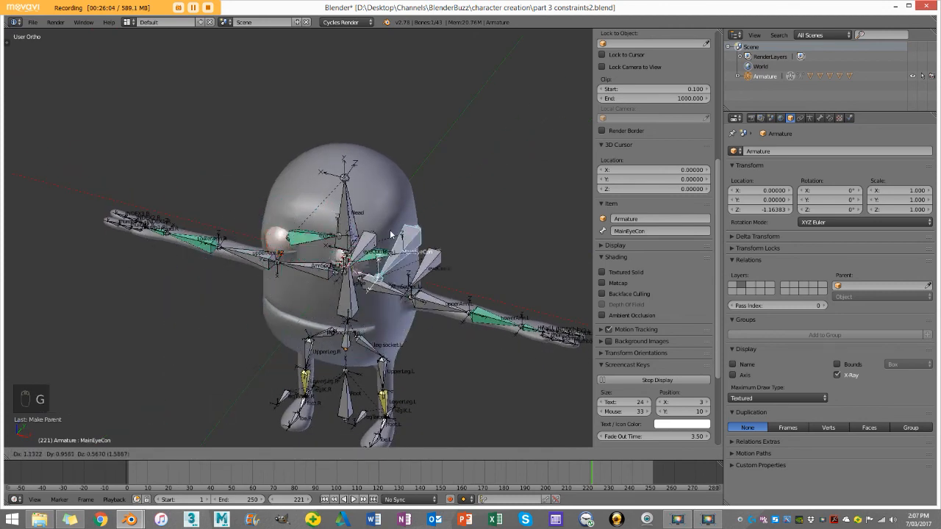
{"action": "right_click", "coordinate": [281, 253]}
Step: Test-move MainEyeCon again in wireframe to check the eyeballs' rotation, cancel the move and return to solid shading
{"action": "key", "text": "z"}
{"action": "mouse_move", "coordinate": [281, 261]}
{"action": "middle_mouse_down"}
{"action": "mouse_move", "coordinate": [309, 225]}
{"action": "mouse_move", "coordinate": [308, 234]}
{"action": "middle_mouse_up"}
{"action": "key", "text": "g"}
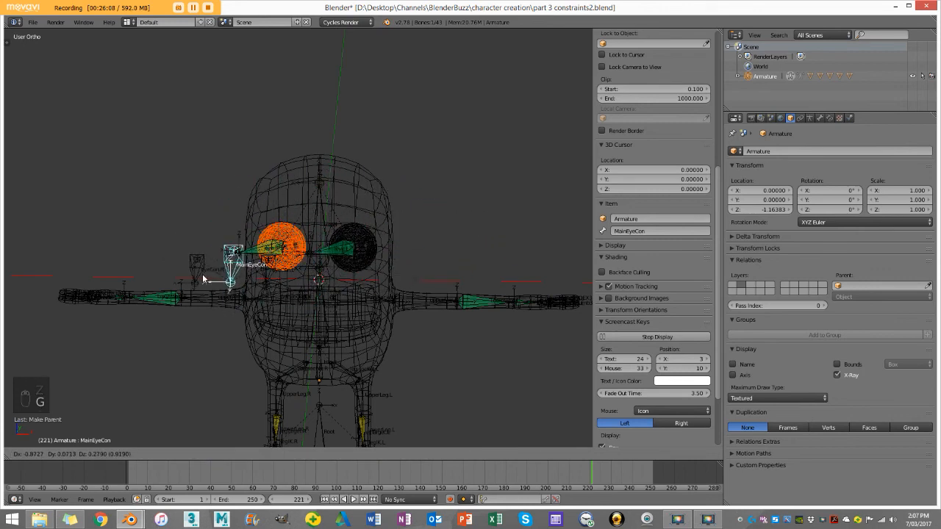
{"action": "right_click", "coordinate": [309, 272]}
{"action": "key", "text": "z"}
{"action": "middle_click_drag", "start_coordinate": [324, 258], "coordinate": [263, 341]}
Step: Deselect all bones, switch the armature to Object Mode and show the whole character in front view
{"action": "key", "text": "a"}
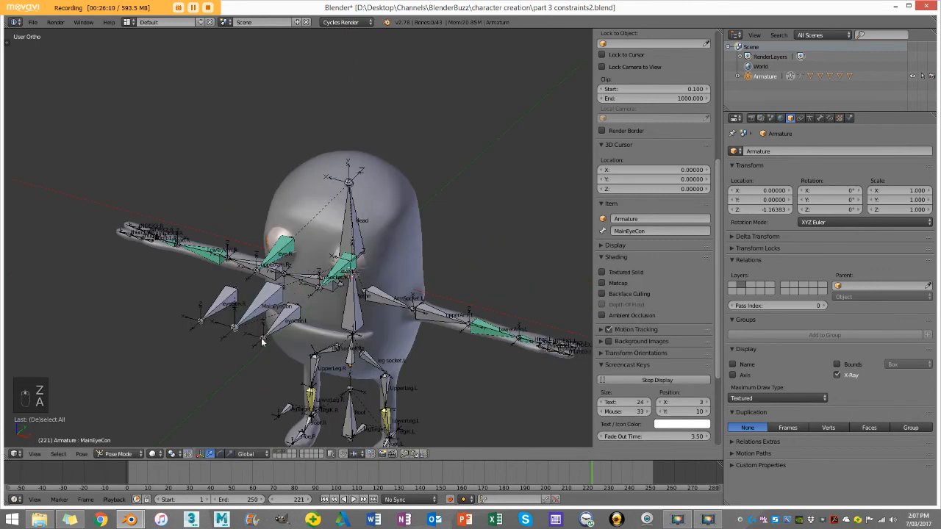
{"action": "left_click", "coordinate": [119, 455]}
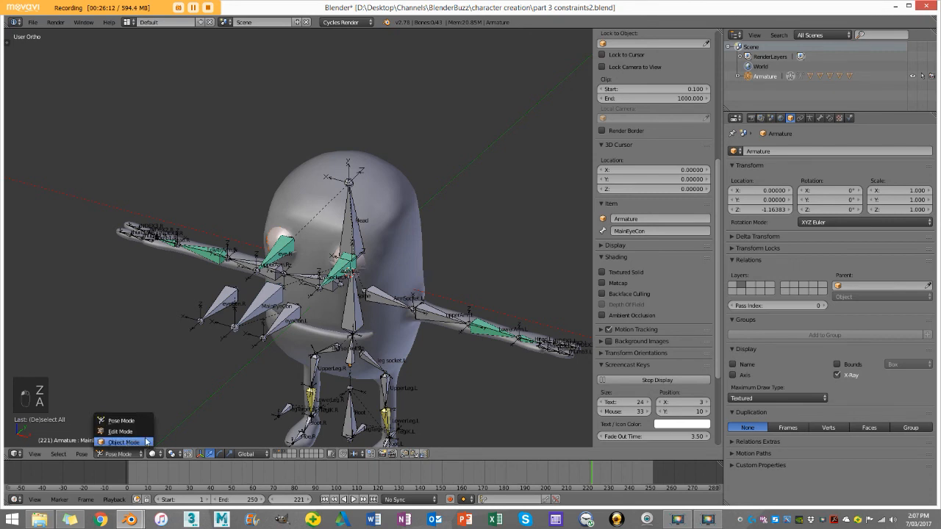
{"action": "left_click", "coordinate": [123, 442]}
{"action": "scroll", "coordinate": [374, 267], "scroll_direction": "down", "scroll_amount": 5}
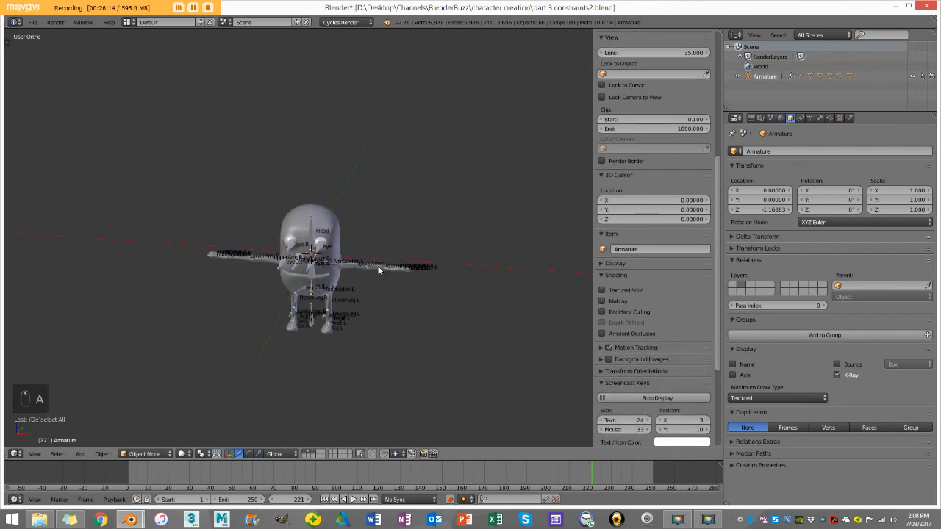
{"action": "key", "text": "KP_1"}
{"action": "scroll", "coordinate": [371, 269], "scroll_direction": "up", "scroll_amount": 6}
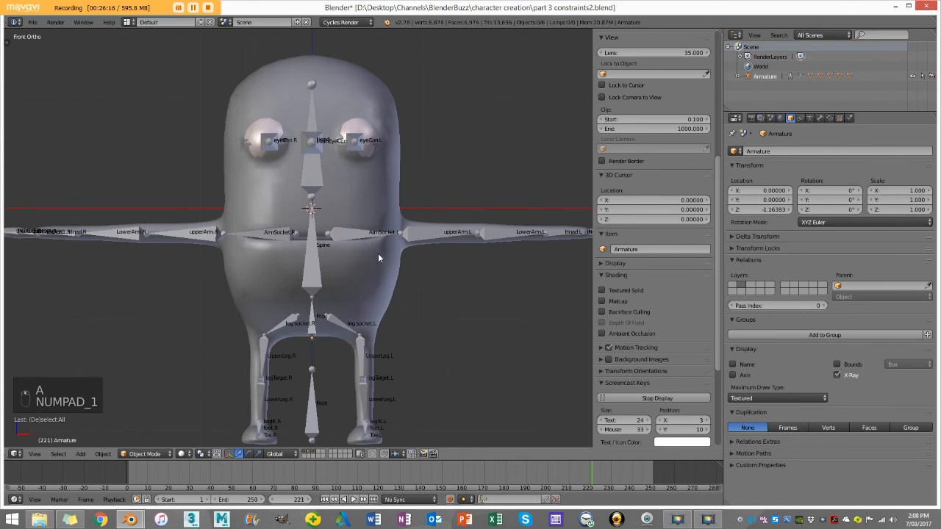
{"action": "scroll", "coordinate": [377, 253], "scroll_direction": "up", "scroll_amount": 3}
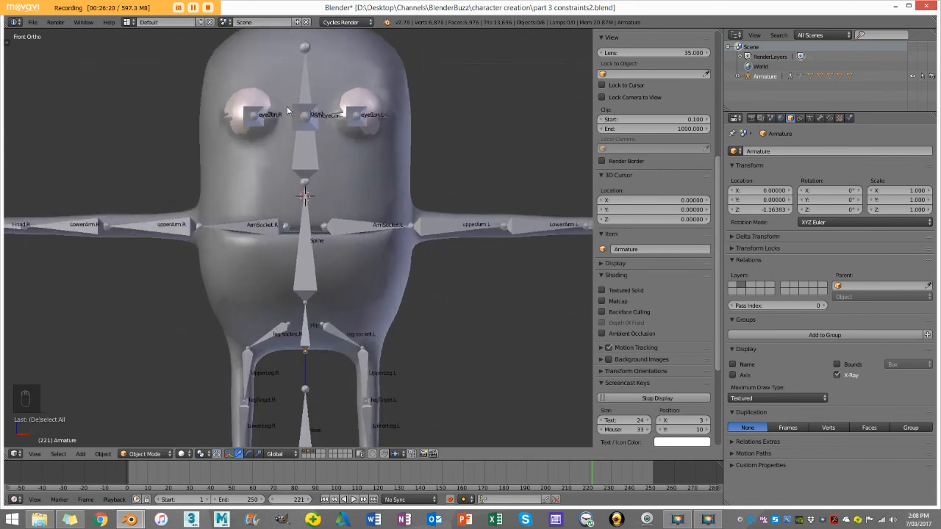
{"action": "scroll", "coordinate": [325, 192], "scroll_direction": "down", "scroll_amount": 3}
{"action": "scroll", "coordinate": [332, 200], "scroll_direction": "up", "scroll_amount": 1}
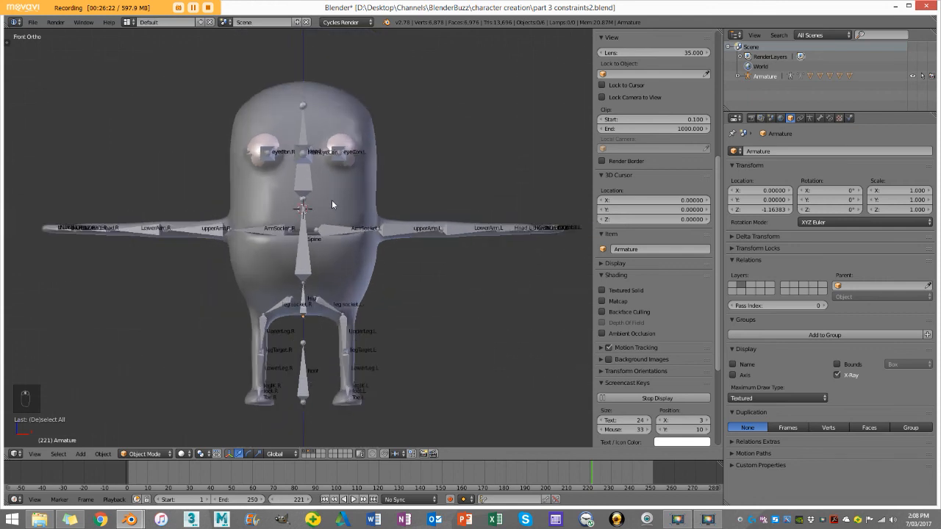